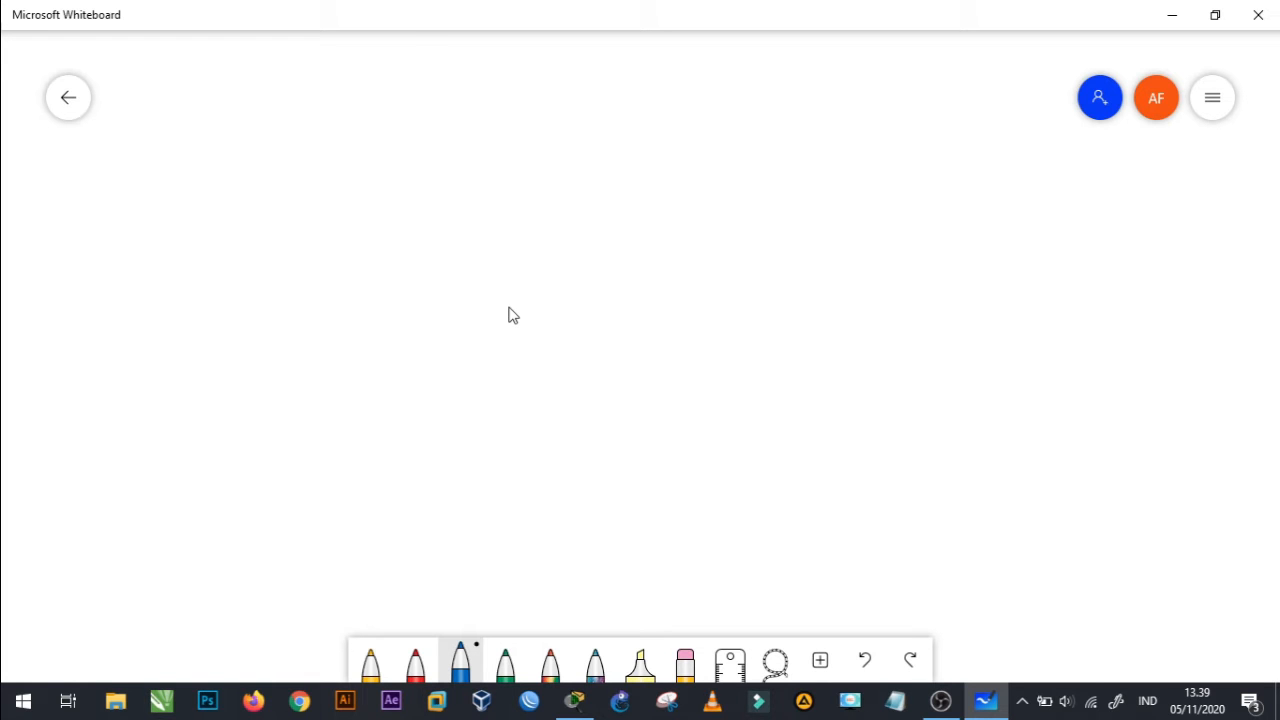
Handwrite the heading BGP in blue near the top of the blank whiteboard.
{"action": "left_click_drag", "start_coordinate": [449, 109], "coordinate": [453, 143]}
{"action": "left_click_drag", "start_coordinate": [449, 111], "coordinate": [452, 147]}
{"action": "left_click_drag", "start_coordinate": [481, 118], "coordinate": [470, 134]}
{"action": "mouse_move", "coordinate": [488, 113]}
{"action": "left_mouse_down"}
{"action": "mouse_move", "coordinate": [490, 139]}
{"action": "mouse_move", "coordinate": [481, 122]}
{"action": "left_mouse_up"}
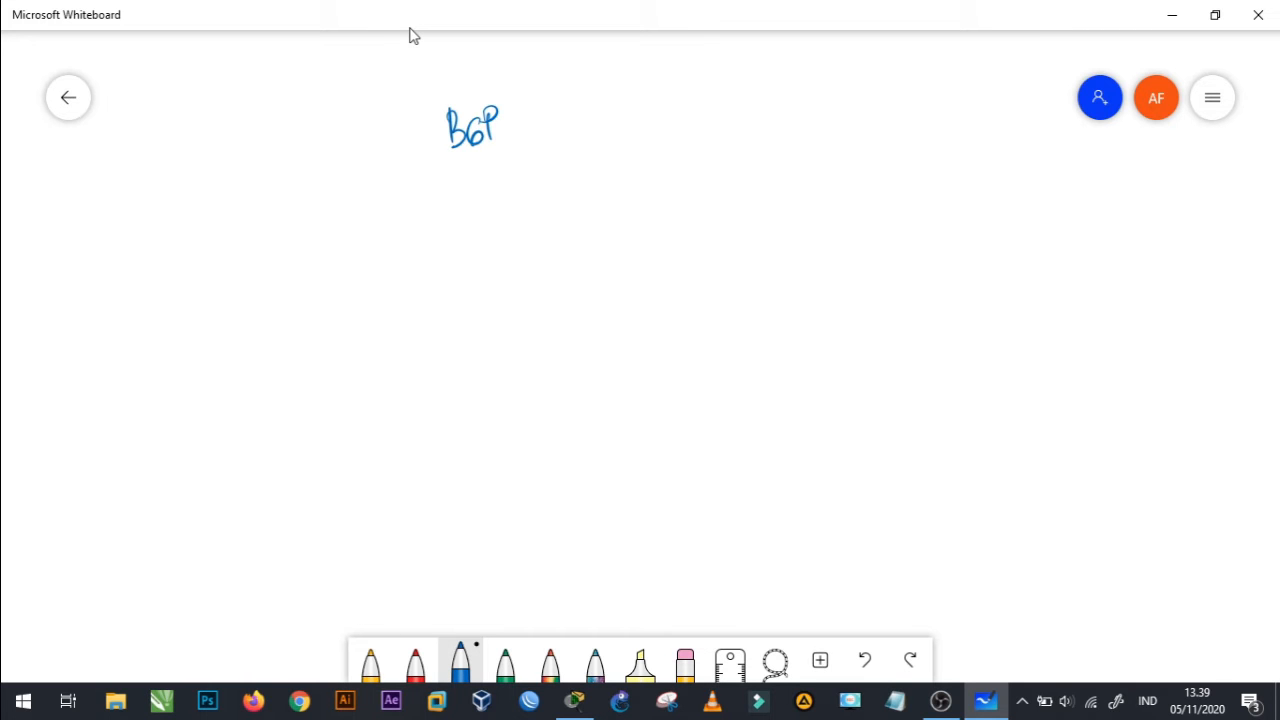
Handwrite "Dynamic Routing" below and to the right of the BGP heading.
{"action": "left_click_drag", "start_coordinate": [501, 157], "coordinate": [504, 198]}
{"action": "mouse_move", "coordinate": [532, 174]}
{"action": "left_mouse_down"}
{"action": "mouse_move", "coordinate": [545, 180]}
{"action": "mouse_move", "coordinate": [540, 206]}
{"action": "left_mouse_up"}
{"action": "mouse_move", "coordinate": [550, 190]}
{"action": "left_mouse_down"}
{"action": "mouse_move", "coordinate": [562, 176]}
{"action": "mouse_move", "coordinate": [584, 190]}
{"action": "left_mouse_up"}
{"action": "left_click_drag", "start_coordinate": [584, 188], "coordinate": [605, 189]}
{"action": "left_click_drag", "start_coordinate": [622, 177], "coordinate": [614, 190]}
{"action": "left_click_drag", "start_coordinate": [681, 153], "coordinate": [683, 190]}
{"action": "left_click_drag", "start_coordinate": [679, 156], "coordinate": [704, 178]}
{"action": "left_click_drag", "start_coordinate": [698, 170], "coordinate": [726, 184]}
{"action": "mouse_move", "coordinate": [729, 158]}
{"action": "left_mouse_down"}
{"action": "mouse_move", "coordinate": [730, 188]}
{"action": "mouse_move", "coordinate": [746, 180]}
{"action": "left_mouse_up"}
{"action": "left_click_drag", "start_coordinate": [744, 178], "coordinate": [761, 207]}
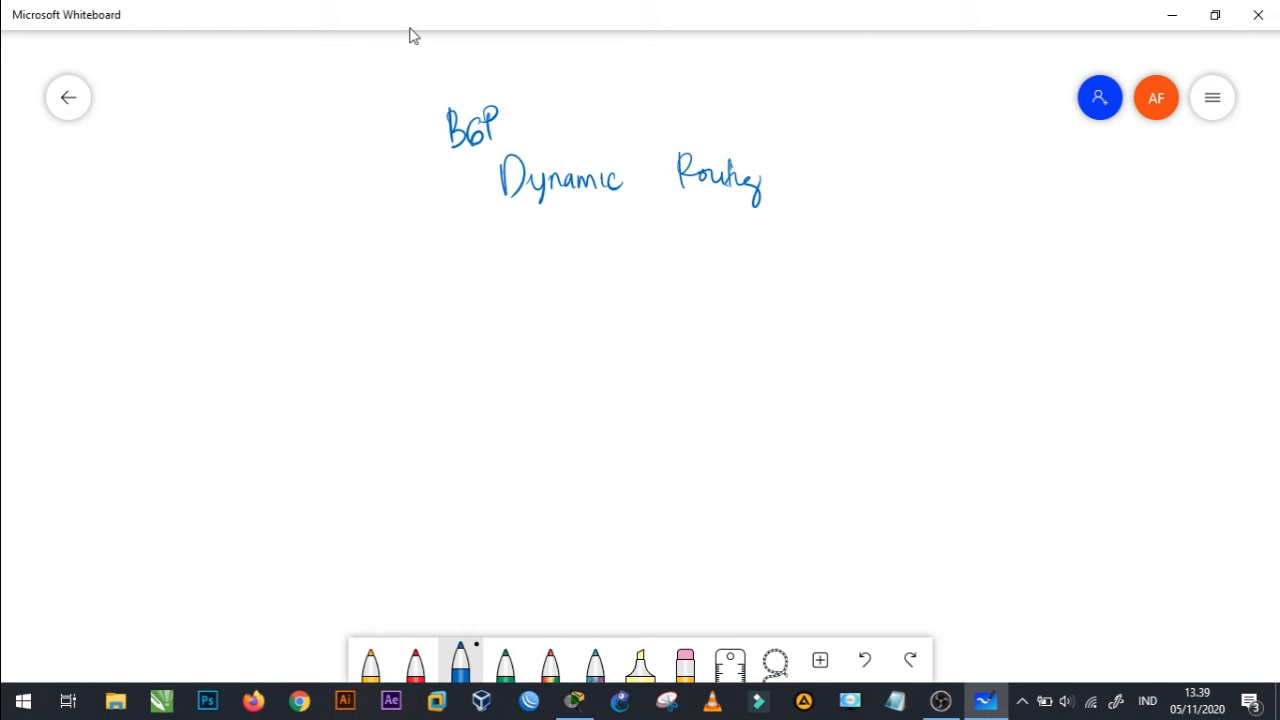
Handwrite IGP and EGP as two widely spaced categories below the Dynamic Routing title.
{"action": "left_click_drag", "start_coordinate": [240, 232], "coordinate": [241, 258]}
{"action": "left_click_drag", "start_coordinate": [264, 238], "coordinate": [268, 256]}
{"action": "mouse_move", "coordinate": [278, 234]}
{"action": "left_mouse_down"}
{"action": "mouse_move", "coordinate": [278, 260]}
{"action": "mouse_move", "coordinate": [270, 246]}
{"action": "left_mouse_up"}
{"action": "mouse_move", "coordinate": [864, 234]}
{"action": "left_mouse_down"}
{"action": "mouse_move", "coordinate": [885, 264]}
{"action": "mouse_move", "coordinate": [882, 248]}
{"action": "left_mouse_up"}
{"action": "left_click_drag", "start_coordinate": [866, 234], "coordinate": [884, 232]}
{"action": "mouse_move", "coordinate": [910, 232]}
{"action": "left_mouse_down"}
{"action": "mouse_move", "coordinate": [894, 242]}
{"action": "mouse_move", "coordinate": [910, 250]}
{"action": "left_mouse_up"}
{"action": "mouse_move", "coordinate": [919, 230]}
{"action": "left_mouse_down"}
{"action": "mouse_move", "coordinate": [920, 254]}
{"action": "mouse_move", "coordinate": [912, 240]}
{"action": "left_mouse_up"}
Add the expansions "(Interior G.P)" beside IGP and "(Exterior G P)" beside EGP.
{"action": "left_click_drag", "start_coordinate": [325, 220], "coordinate": [337, 250]}
{"action": "left_click_drag", "start_coordinate": [346, 248], "coordinate": [364, 244]}
{"action": "left_click_drag", "start_coordinate": [358, 233], "coordinate": [384, 244]}
{"action": "mouse_move", "coordinate": [384, 240]}
{"action": "left_mouse_down"}
{"action": "mouse_move", "coordinate": [398, 228]}
{"action": "mouse_move", "coordinate": [401, 240]}
{"action": "left_mouse_up"}
{"action": "left_click_drag", "start_coordinate": [409, 230], "coordinate": [415, 240]}
{"action": "left_click_drag", "start_coordinate": [415, 234], "coordinate": [479, 246]}
{"action": "left_click_drag", "start_coordinate": [478, 224], "coordinate": [493, 253]}
{"action": "mouse_move", "coordinate": [1002, 224]}
{"action": "left_mouse_down"}
{"action": "mouse_move", "coordinate": [984, 270]}
{"action": "mouse_move", "coordinate": [1018, 264]}
{"action": "mouse_move", "coordinate": [1030, 230]}
{"action": "mouse_move", "coordinate": [1054, 256]}
{"action": "left_mouse_up"}
{"action": "mouse_move", "coordinate": [1056, 234]}
{"action": "left_mouse_down"}
{"action": "mouse_move", "coordinate": [1044, 252]}
{"action": "mouse_move", "coordinate": [1120, 240]}
{"action": "mouse_move", "coordinate": [1196, 256]}
{"action": "mouse_move", "coordinate": [1200, 240]}
{"action": "left_mouse_up"}
{"action": "left_click_drag", "start_coordinate": [1218, 218], "coordinate": [1216, 262]}
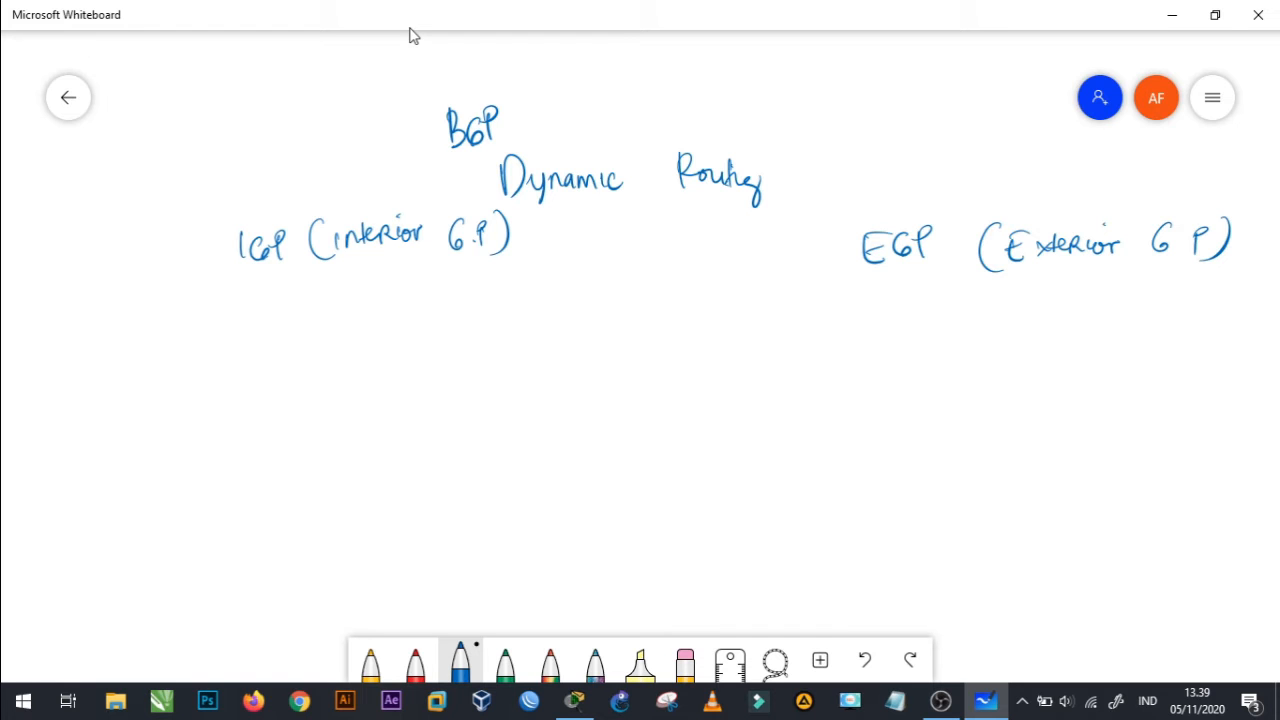
Draw two branches below IGP and label them "Distance vektor" and "Link State".
{"action": "mouse_move", "coordinate": [365, 264]}
{"action": "left_mouse_down"}
{"action": "mouse_move", "coordinate": [296, 338]}
{"action": "mouse_move", "coordinate": [441, 346]}
{"action": "left_mouse_up"}
{"action": "mouse_move", "coordinate": [198, 358]}
{"action": "left_mouse_down"}
{"action": "mouse_move", "coordinate": [200, 388]}
{"action": "mouse_move", "coordinate": [272, 376]}
{"action": "left_mouse_up"}
{"action": "mouse_move", "coordinate": [280, 370]}
{"action": "left_mouse_down"}
{"action": "mouse_move", "coordinate": [340, 362]}
{"action": "mouse_move", "coordinate": [368, 332]}
{"action": "left_mouse_up"}
{"action": "mouse_move", "coordinate": [416, 366]}
{"action": "left_mouse_down"}
{"action": "mouse_move", "coordinate": [440, 386]}
{"action": "mouse_move", "coordinate": [456, 362]}
{"action": "mouse_move", "coordinate": [472, 370]}
{"action": "mouse_move", "coordinate": [520, 346]}
{"action": "left_mouse_up"}
{"action": "mouse_move", "coordinate": [522, 322]}
{"action": "left_mouse_down"}
{"action": "mouse_move", "coordinate": [530, 348]}
{"action": "mouse_move", "coordinate": [552, 322]}
{"action": "left_mouse_up"}
Branch Distance vektor into RIP and EIGRP, and add OSPF on a branch below Link State.
{"action": "left_click_drag", "start_coordinate": [277, 382], "coordinate": [184, 474]}
{"action": "left_click_drag", "start_coordinate": [184, 448], "coordinate": [200, 470]}
{"action": "left_click_drag", "start_coordinate": [212, 446], "coordinate": [224, 462]}
{"action": "left_click_drag", "start_coordinate": [223, 440], "coordinate": [232, 450]}
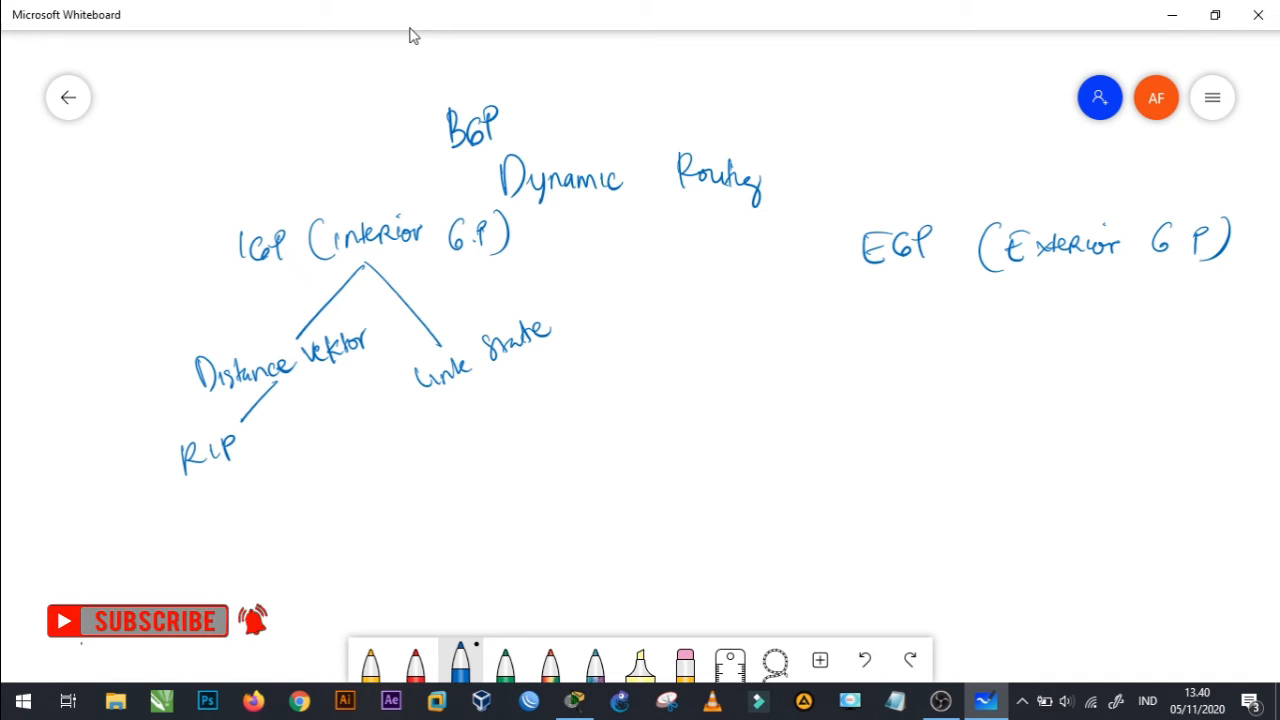
{"action": "mouse_move", "coordinate": [282, 378]}
{"action": "left_mouse_down"}
{"action": "mouse_move", "coordinate": [314, 430]}
{"action": "mouse_move", "coordinate": [294, 458]}
{"action": "mouse_move", "coordinate": [356, 448]}
{"action": "left_mouse_up"}
{"action": "left_click_drag", "start_coordinate": [355, 424], "coordinate": [357, 436]}
{"action": "mouse_move", "coordinate": [477, 381]}
{"action": "left_mouse_down"}
{"action": "mouse_move", "coordinate": [502, 414]}
{"action": "mouse_move", "coordinate": [492, 434]}
{"action": "mouse_move", "coordinate": [506, 456]}
{"action": "mouse_move", "coordinate": [546, 446]}
{"action": "left_mouse_up"}
{"action": "left_click_drag", "start_coordinate": [540, 430], "coordinate": [555, 412]}
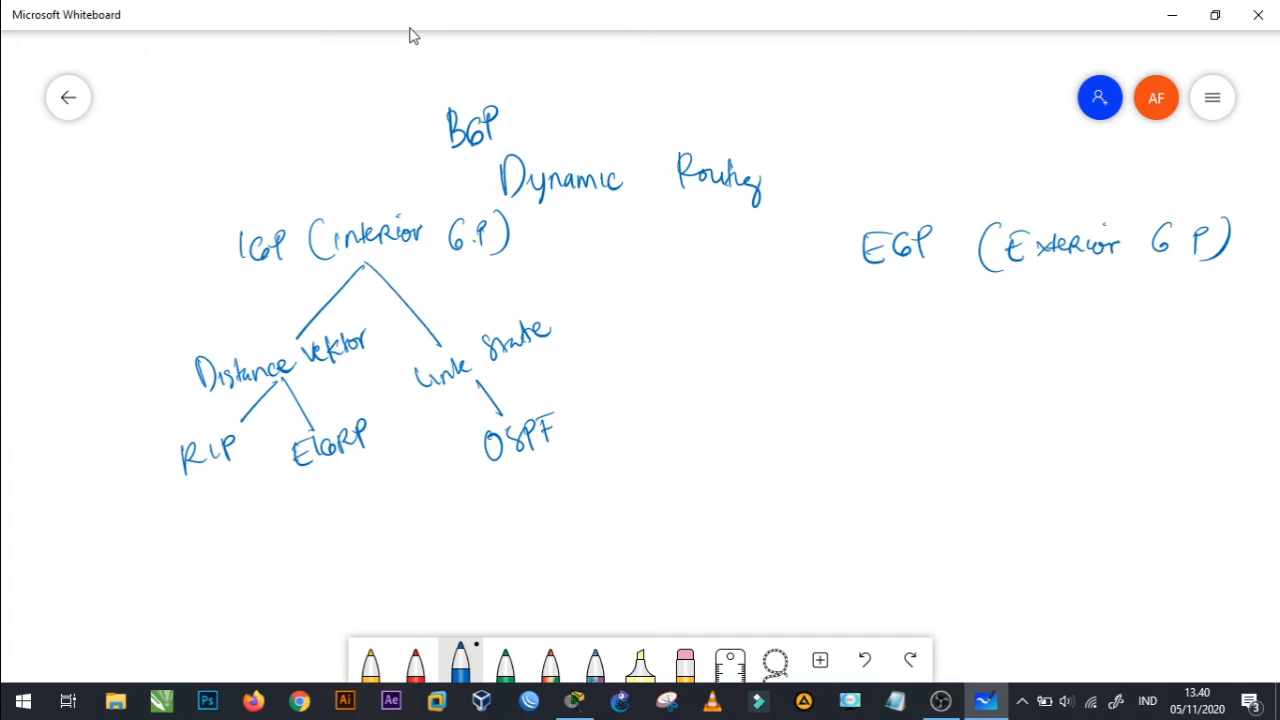
Circle the BGP heading and draw an arrow from EGP down to a handwritten BGP.
{"action": "mouse_move", "coordinate": [470, 76]}
{"action": "left_mouse_down"}
{"action": "mouse_move", "coordinate": [528, 100]}
{"action": "mouse_move", "coordinate": [445, 92]}
{"action": "left_mouse_up"}
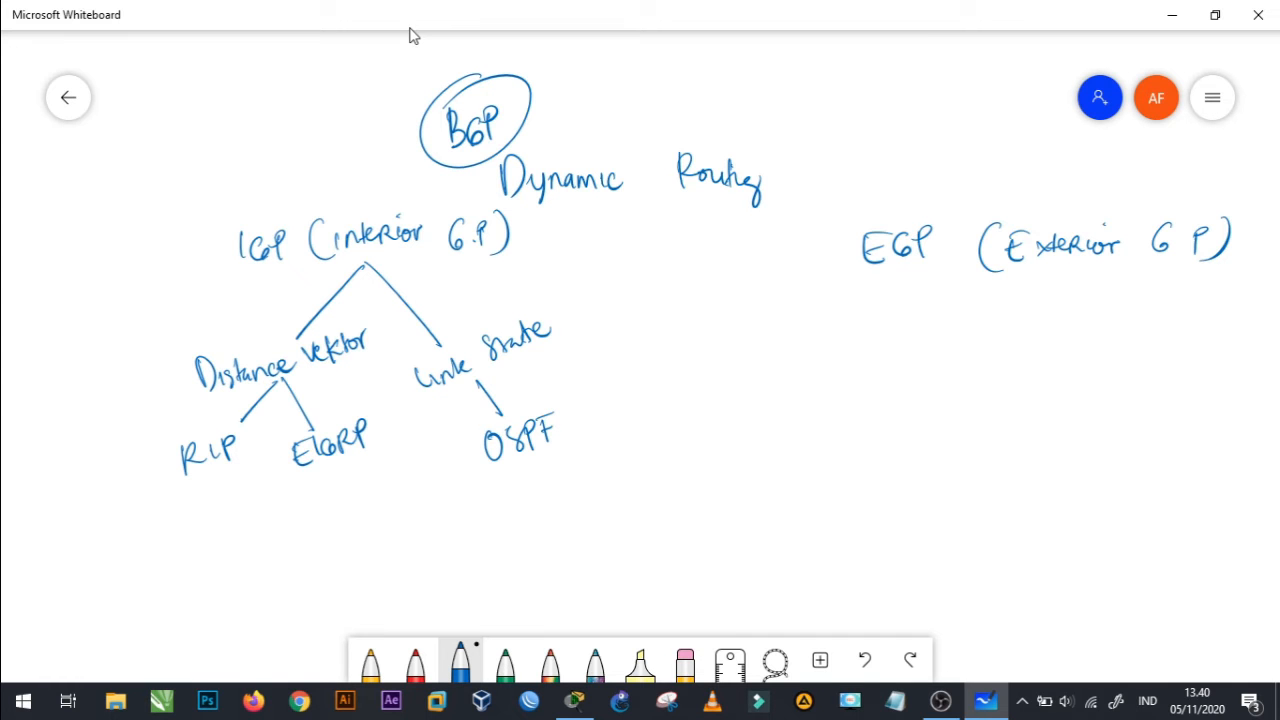
{"action": "mouse_move", "coordinate": [1004, 286]}
{"action": "left_mouse_down"}
{"action": "mouse_move", "coordinate": [1018, 339]}
{"action": "mouse_move", "coordinate": [1044, 326]}
{"action": "mouse_move", "coordinate": [1024, 372]}
{"action": "mouse_move", "coordinate": [1076, 362]}
{"action": "left_mouse_up"}
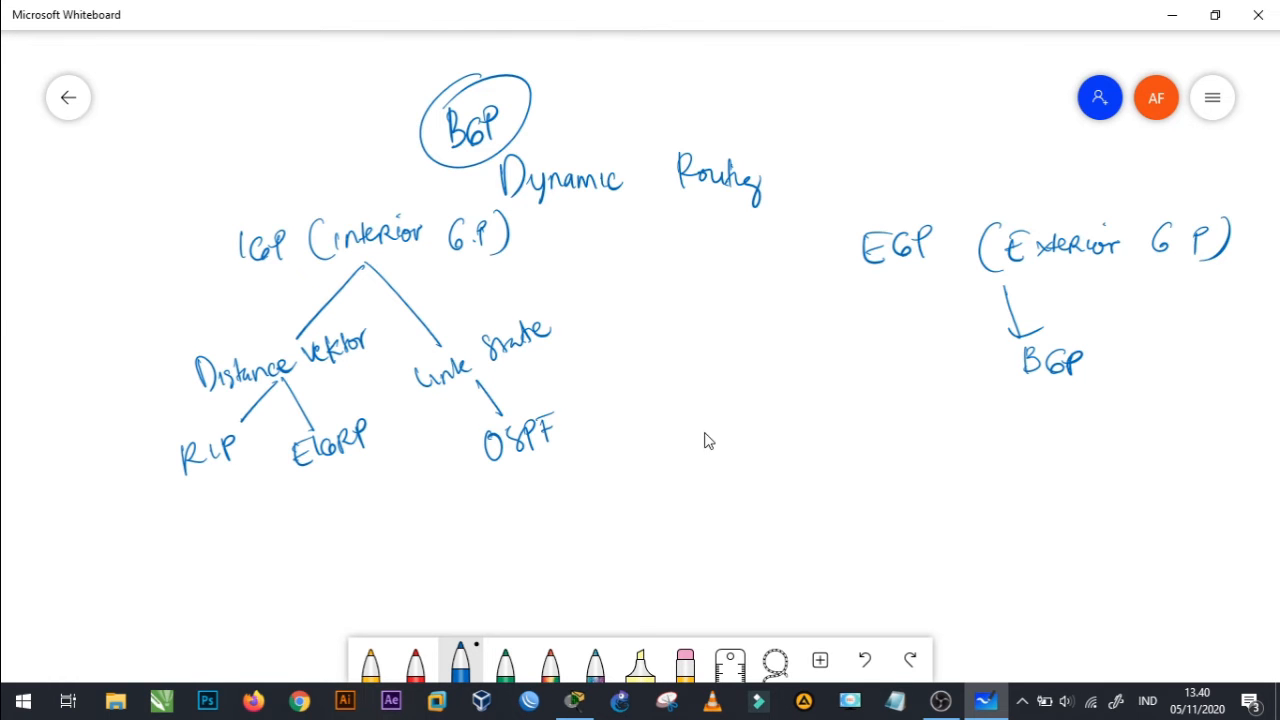
Circle the word Interior and the BGP under EGP, and underline the word Exterior.
{"action": "left_click_drag", "start_coordinate": [686, 371], "coordinate": [627, 157]}
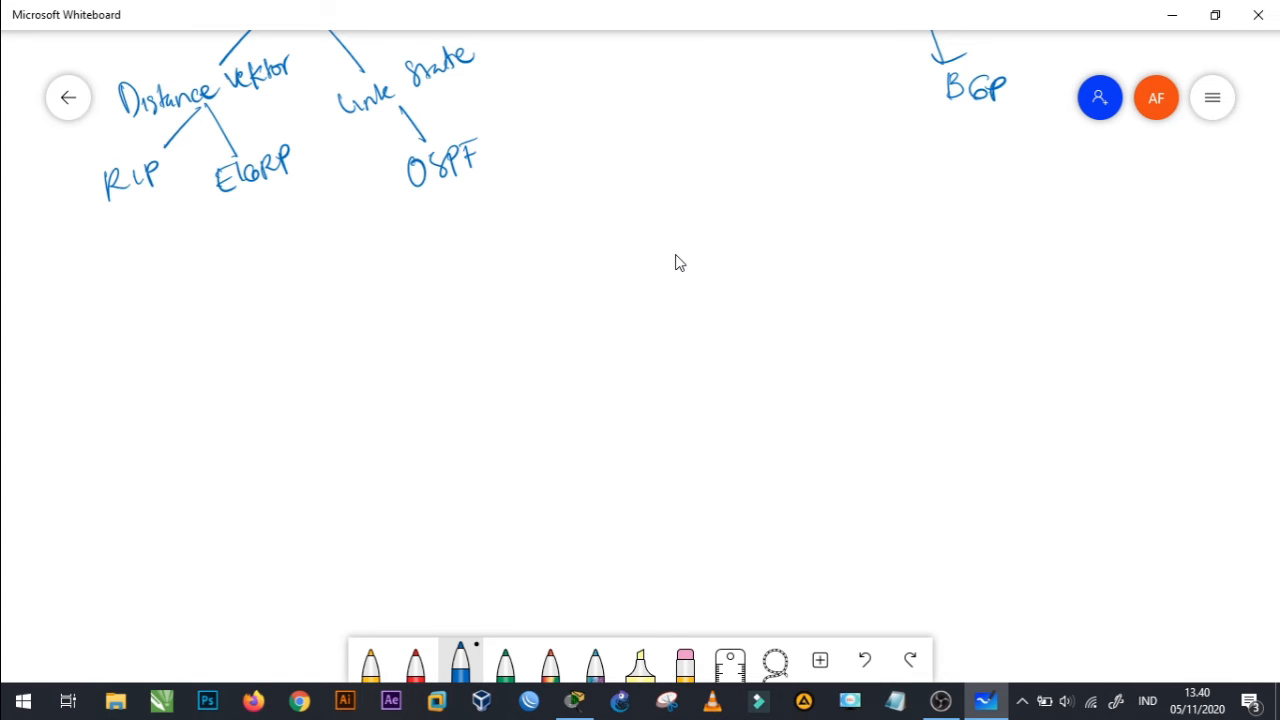
{"action": "scroll", "coordinate": [694, 246], "scroll_direction": "up", "scroll_amount": 5}
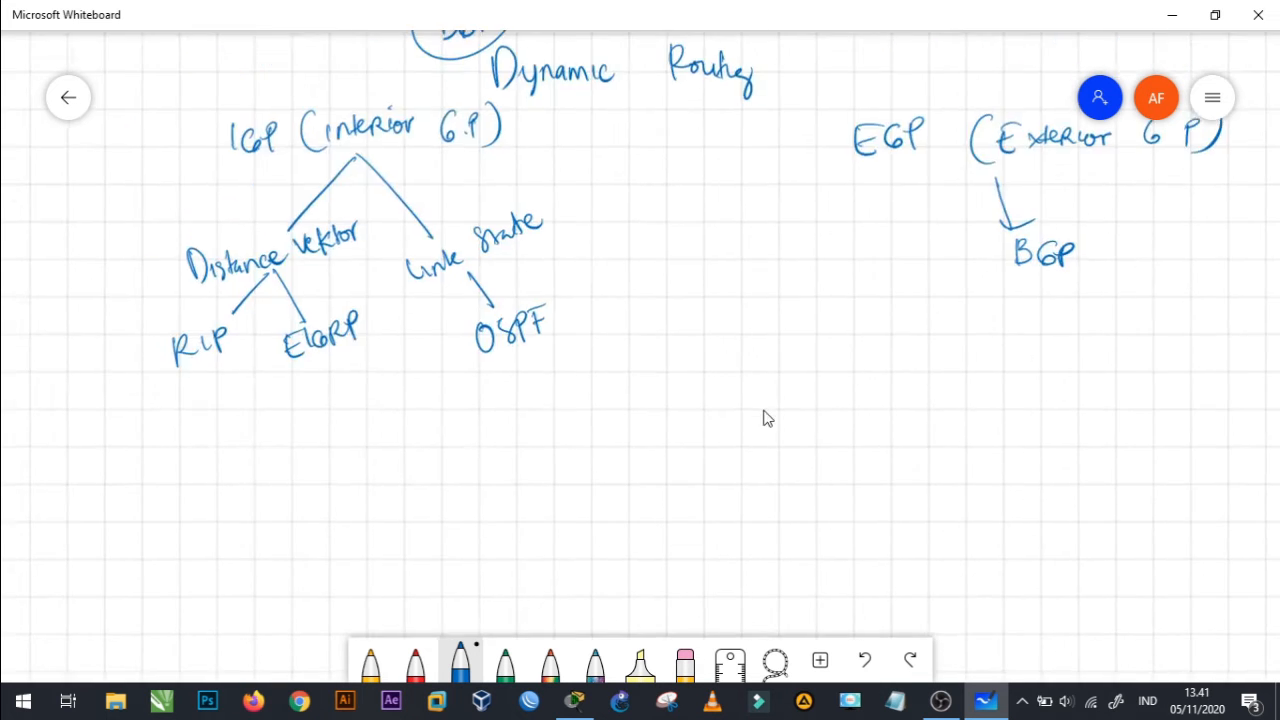
{"action": "mouse_move", "coordinate": [332, 163]}
{"action": "left_mouse_down"}
{"action": "mouse_move", "coordinate": [386, 229]}
{"action": "mouse_move", "coordinate": [320, 168]}
{"action": "left_mouse_up"}
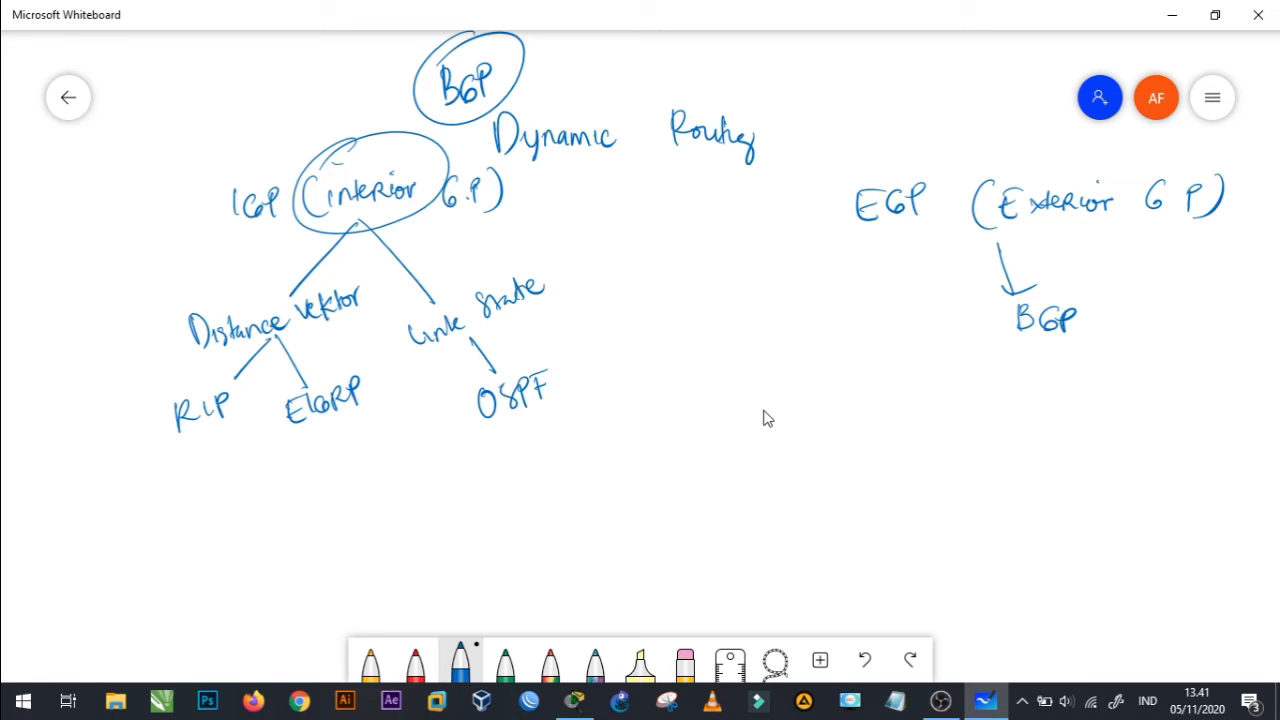
{"action": "left_click_drag", "start_coordinate": [1066, 285], "coordinate": [1058, 283]}
{"action": "left_click_drag", "start_coordinate": [1012, 221], "coordinate": [1136, 220]}
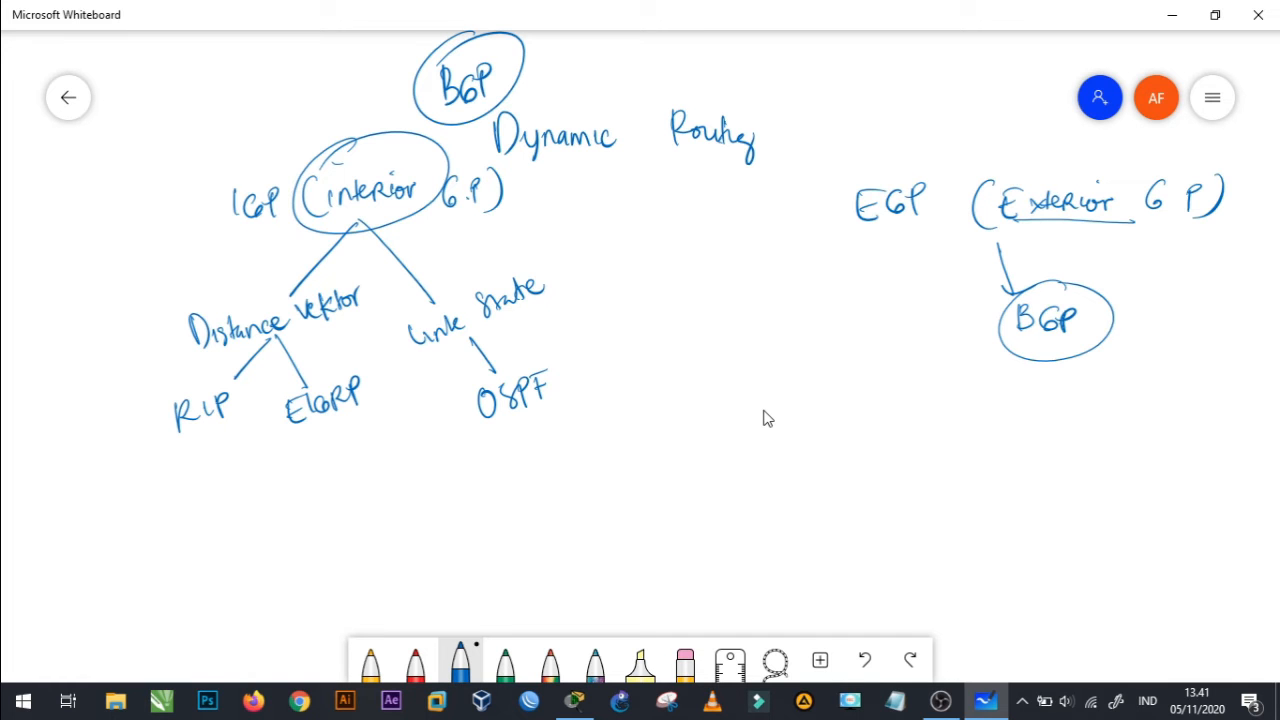
Draw an arrow from the BGP under EGP to the note "menghubungkan antar AS" and circle that BGP again.
{"action": "left_click_drag", "start_coordinate": [1022, 356], "coordinate": [1000, 398]}
{"action": "left_click_drag", "start_coordinate": [874, 430], "coordinate": [1076, 424]}
{"action": "left_click_drag", "start_coordinate": [1116, 428], "coordinate": [1195, 424]}
{"action": "mouse_move", "coordinate": [1218, 430]}
{"action": "left_mouse_down"}
{"action": "mouse_move", "coordinate": [1230, 410]}
{"action": "mouse_move", "coordinate": [1238, 430]}
{"action": "left_mouse_up"}
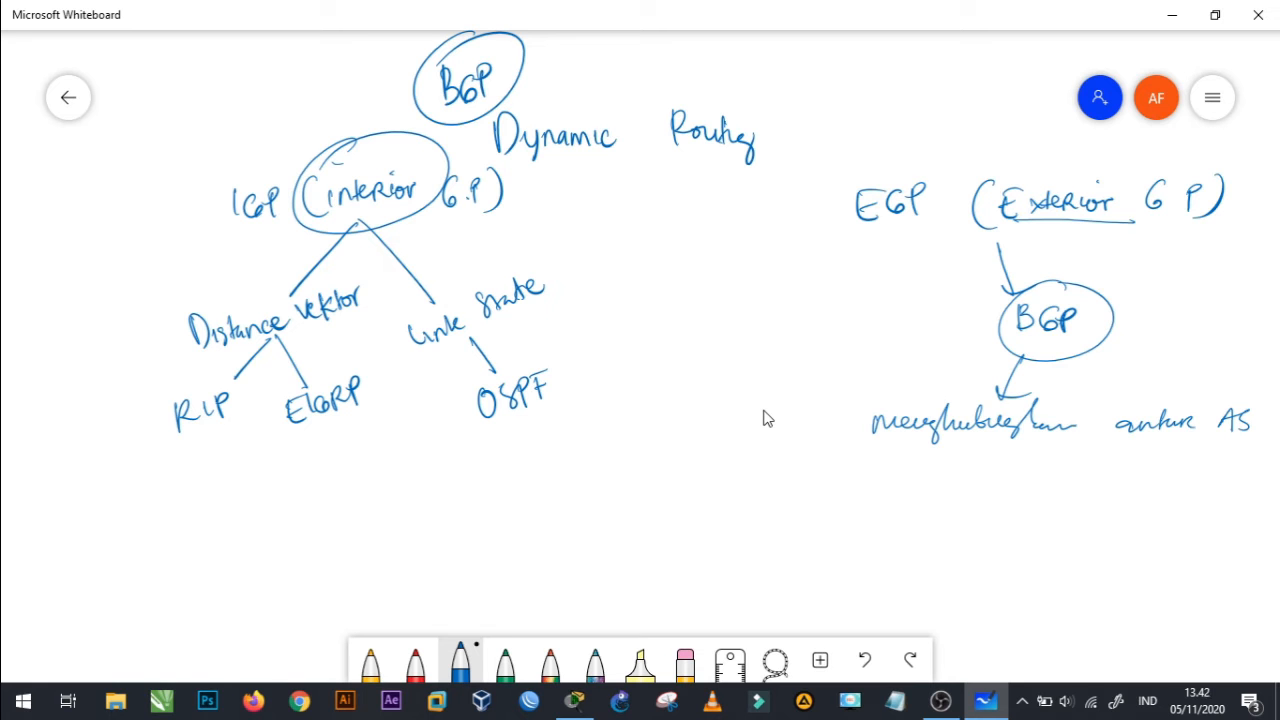
{"action": "mouse_move", "coordinate": [1058, 284]}
{"action": "left_mouse_down"}
{"action": "mouse_move", "coordinate": [994, 312]}
{"action": "mouse_move", "coordinate": [1100, 284]}
{"action": "left_mouse_up"}
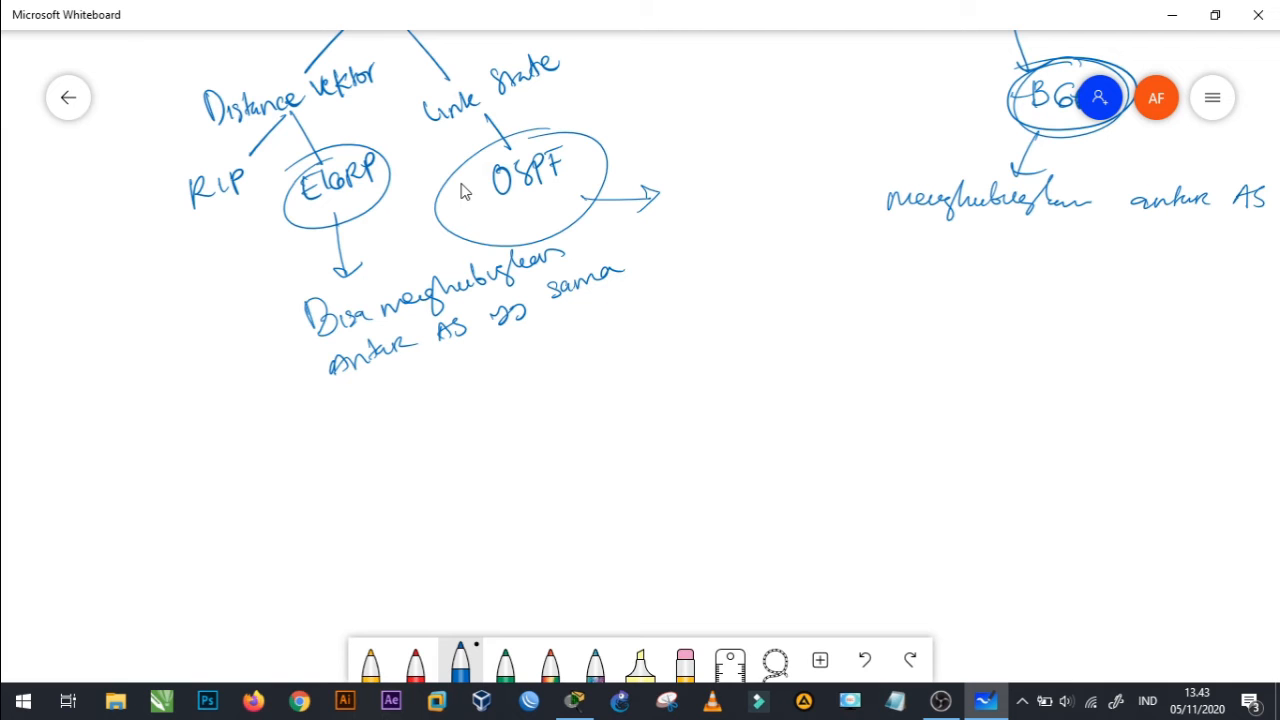
Handwrite "AS BGP" below the "menghubungkan antar AS" note and circle it.
{"action": "mouse_move", "coordinate": [946, 281]}
{"action": "left_mouse_down"}
{"action": "mouse_move", "coordinate": [966, 277]}
{"action": "mouse_move", "coordinate": [956, 295]}
{"action": "mouse_move", "coordinate": [1008, 270]}
{"action": "left_mouse_up"}
{"action": "mouse_move", "coordinate": [1004, 272]}
{"action": "left_mouse_down"}
{"action": "mouse_move", "coordinate": [1020, 270]}
{"action": "mouse_move", "coordinate": [1014, 286]}
{"action": "left_mouse_up"}
{"action": "left_click_drag", "start_coordinate": [1050, 270], "coordinate": [1044, 284]}
{"action": "mouse_move", "coordinate": [1054, 272]}
{"action": "left_mouse_down"}
{"action": "mouse_move", "coordinate": [1056, 294]}
{"action": "mouse_move", "coordinate": [1060, 280]}
{"action": "left_mouse_up"}
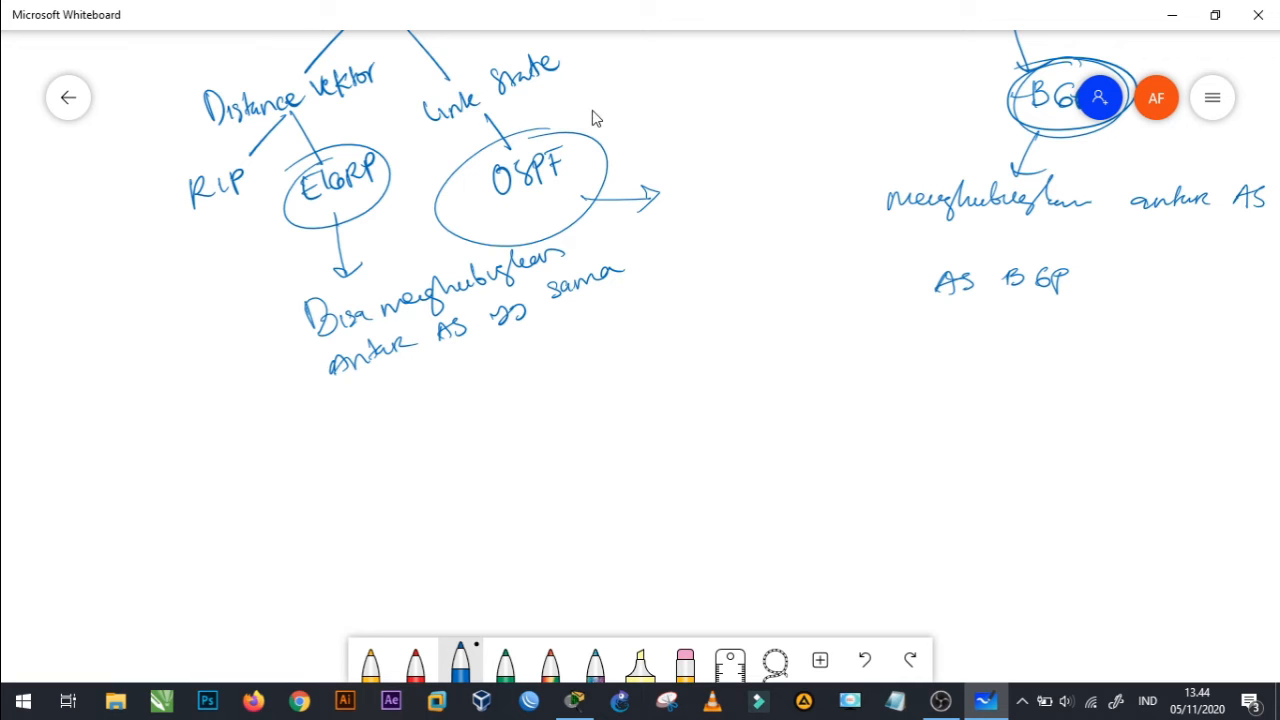
{"action": "mouse_move", "coordinate": [973, 250]}
{"action": "left_mouse_down"}
{"action": "mouse_move", "coordinate": [945, 316]}
{"action": "mouse_move", "coordinate": [912, 266]}
{"action": "left_mouse_up"}
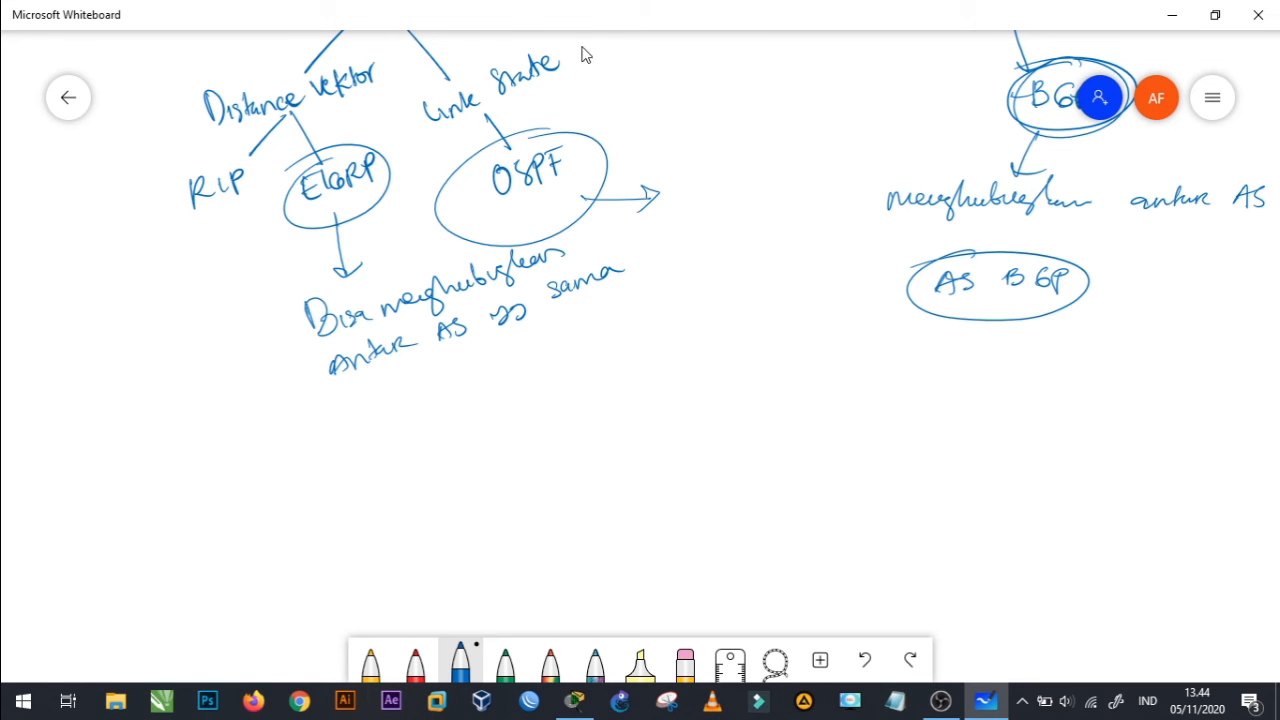
{"action": "scroll", "coordinate": [675, 160], "scroll_direction": "up", "scroll_amount": 3}
{"action": "left_click_drag", "start_coordinate": [671, 371], "coordinate": [656, 393]}
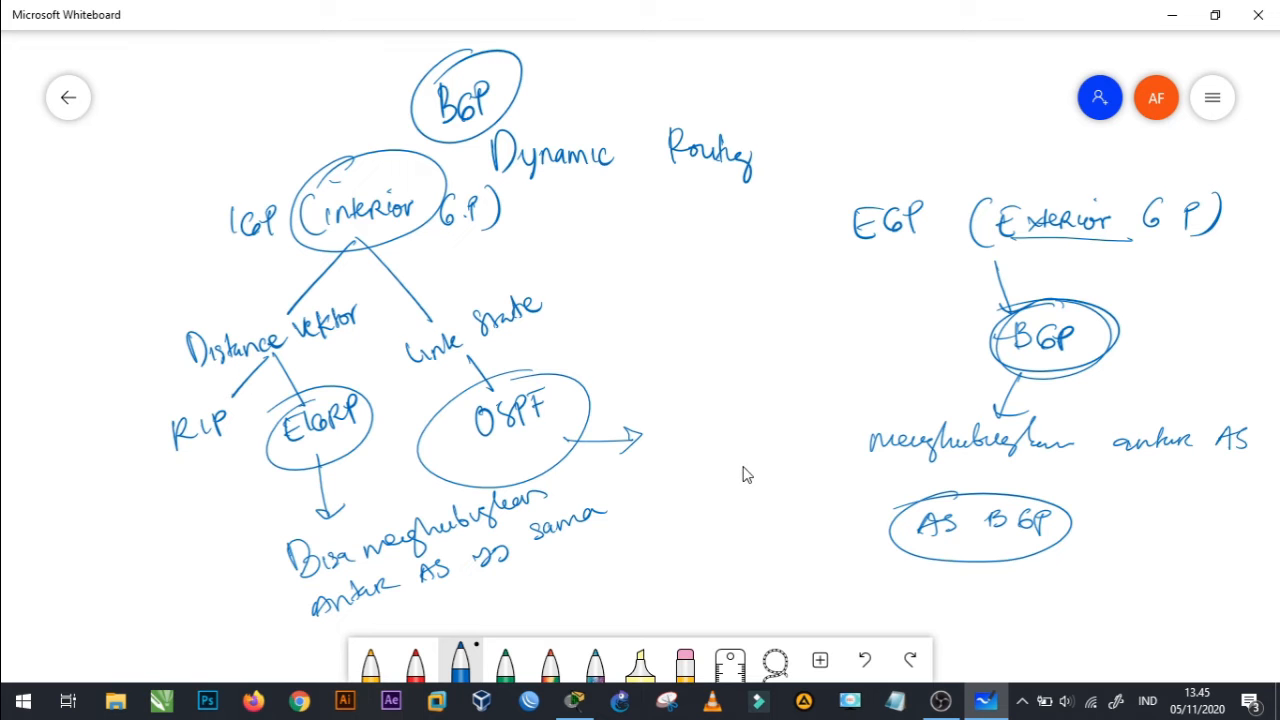
Switch to Cisco Packet Tracer and place three PT-Router devices in a triangle on the logical workspace.
{"action": "left_click", "coordinate": [588, 706]}
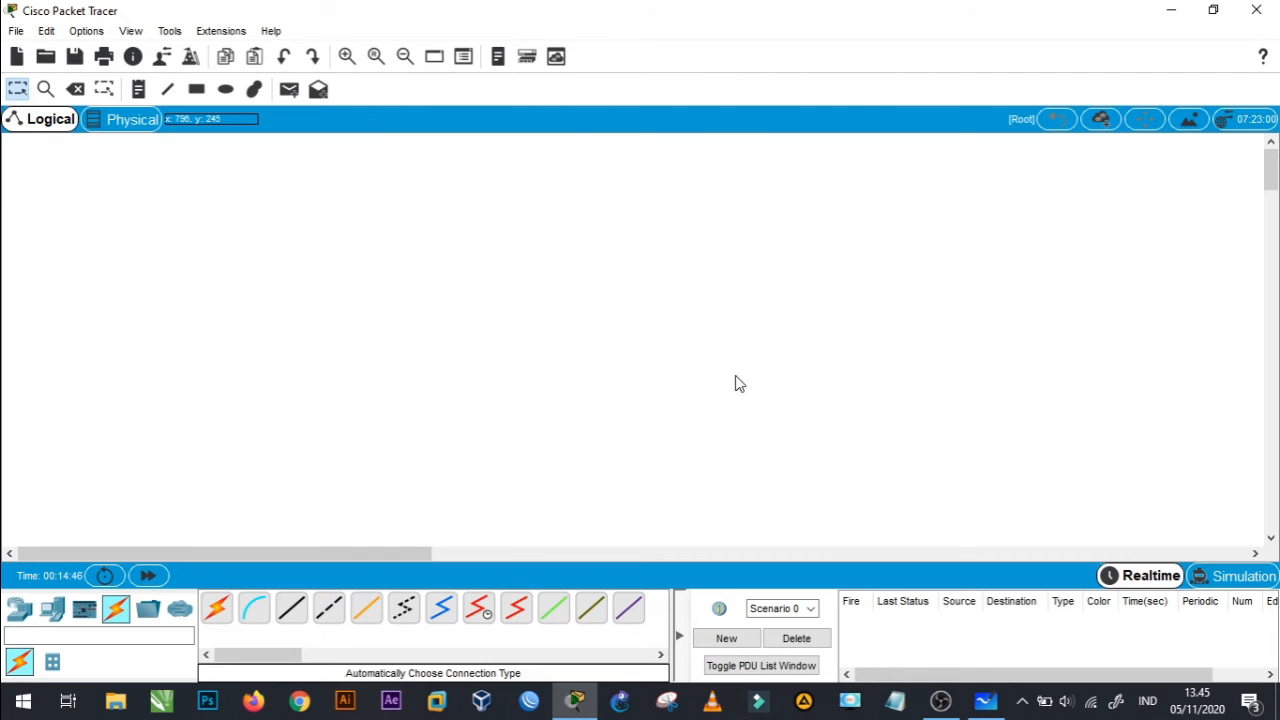
{"action": "left_click", "coordinate": [19, 612]}
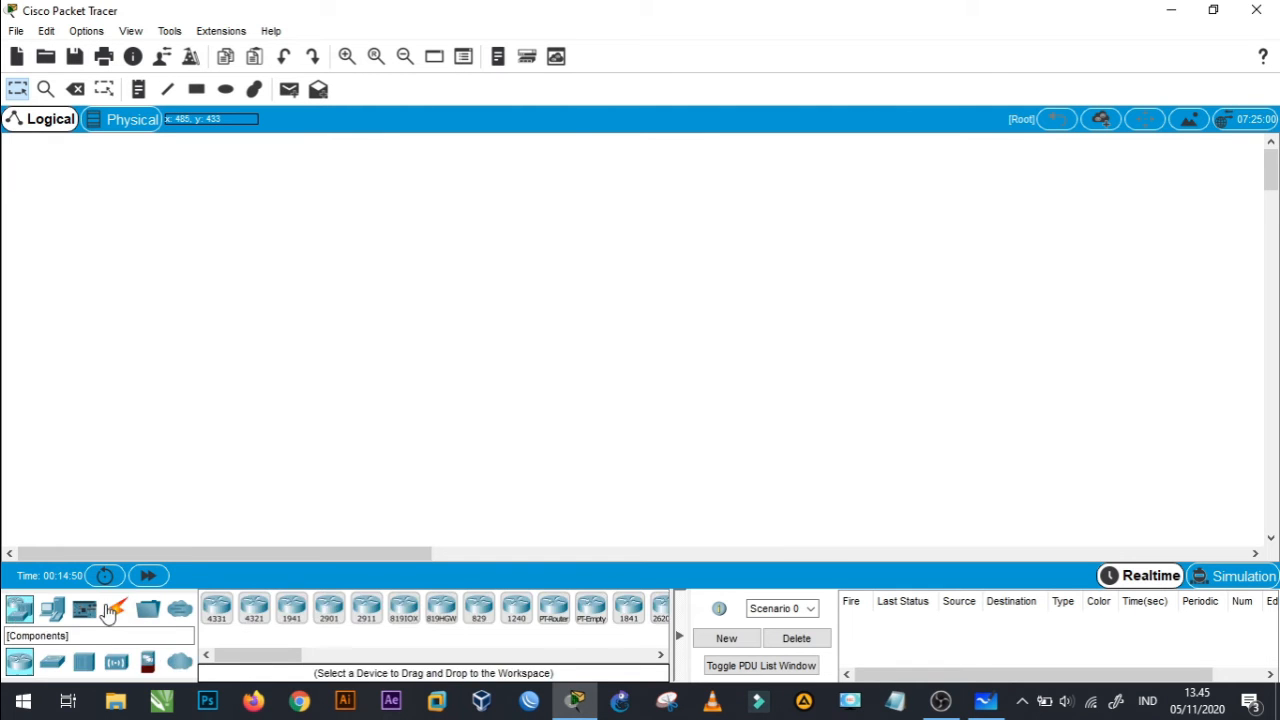
{"action": "left_click", "coordinate": [555, 612]}
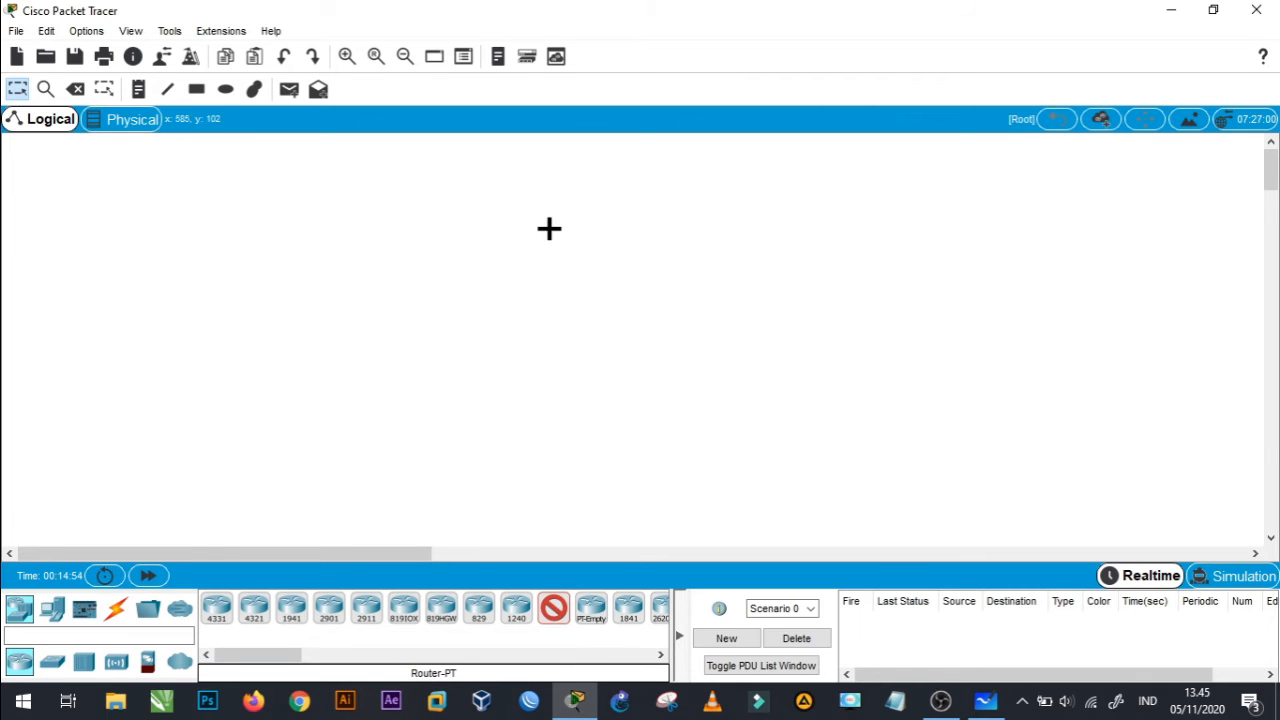
{"action": "left_click", "coordinate": [554, 210]}
{"action": "left_click", "coordinate": [429, 379]}
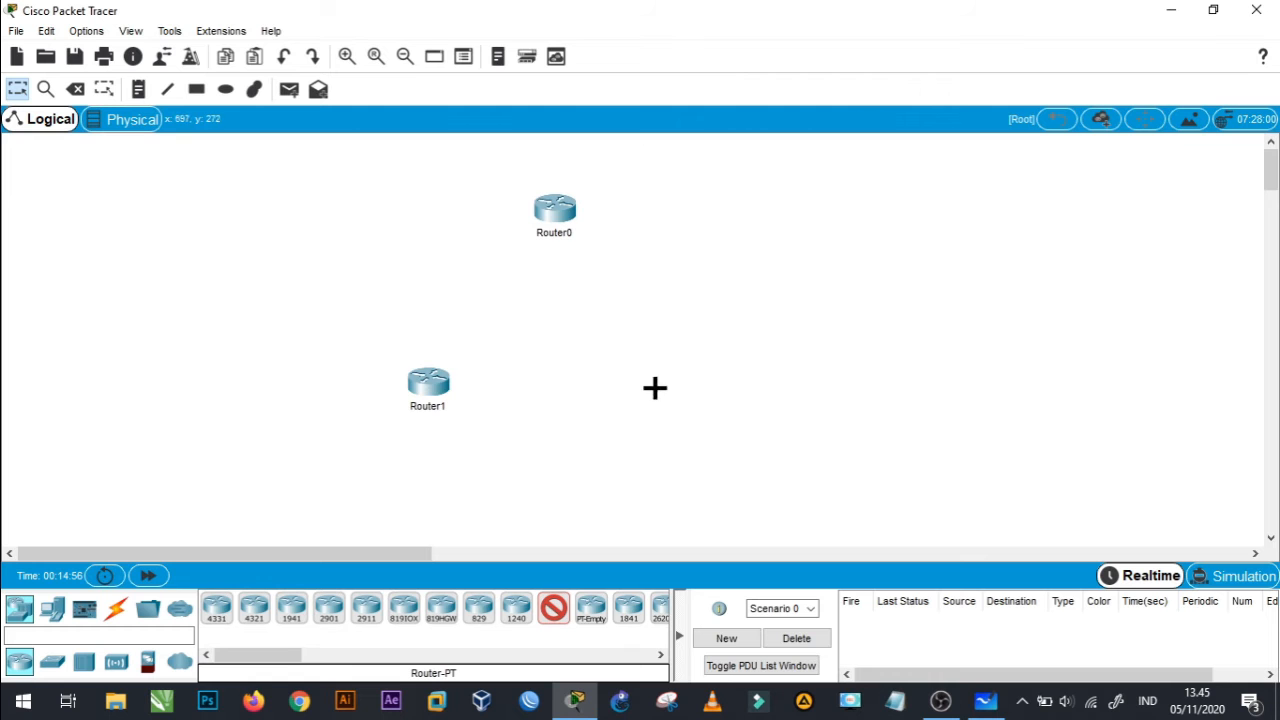
{"action": "left_click", "coordinate": [712, 398]}
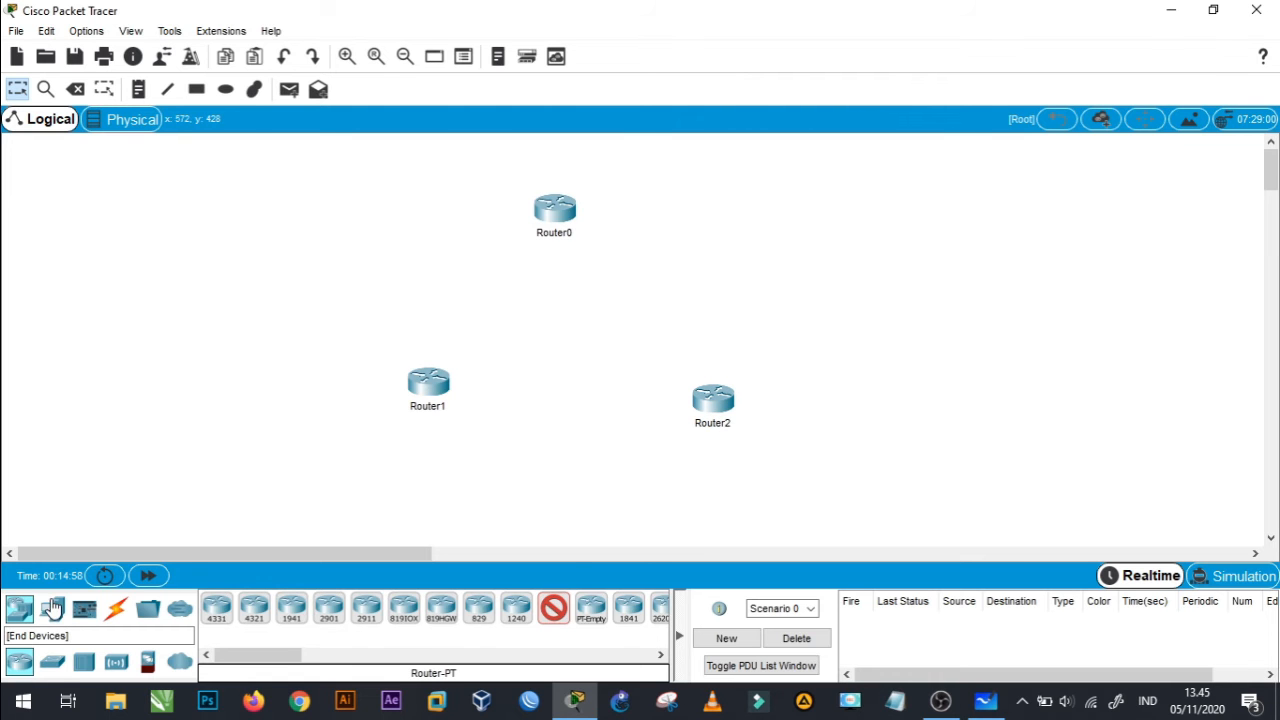
Place three 2960-24TT switches, one beside each router.
{"action": "left_click", "coordinate": [50, 609]}
{"action": "left_click", "coordinate": [53, 664]}
{"action": "left_click", "coordinate": [19, 609]}
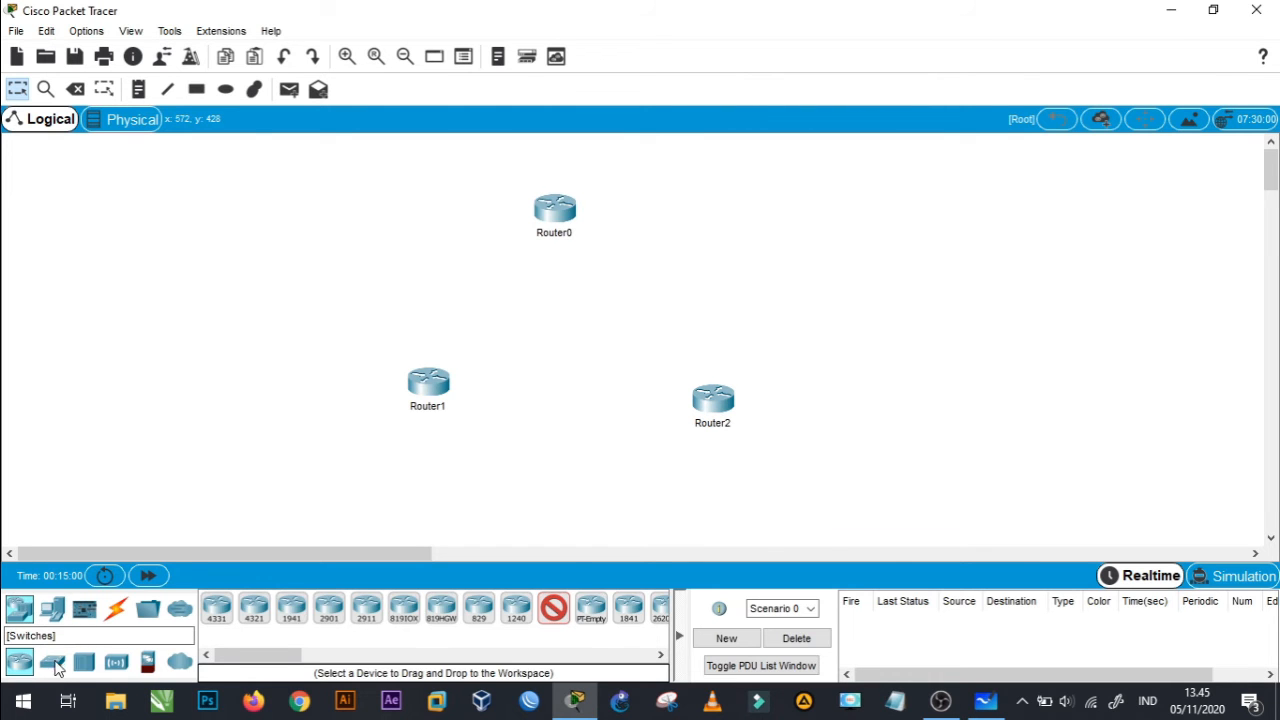
{"action": "left_click", "coordinate": [52, 661]}
{"action": "left_click", "coordinate": [217, 627]}
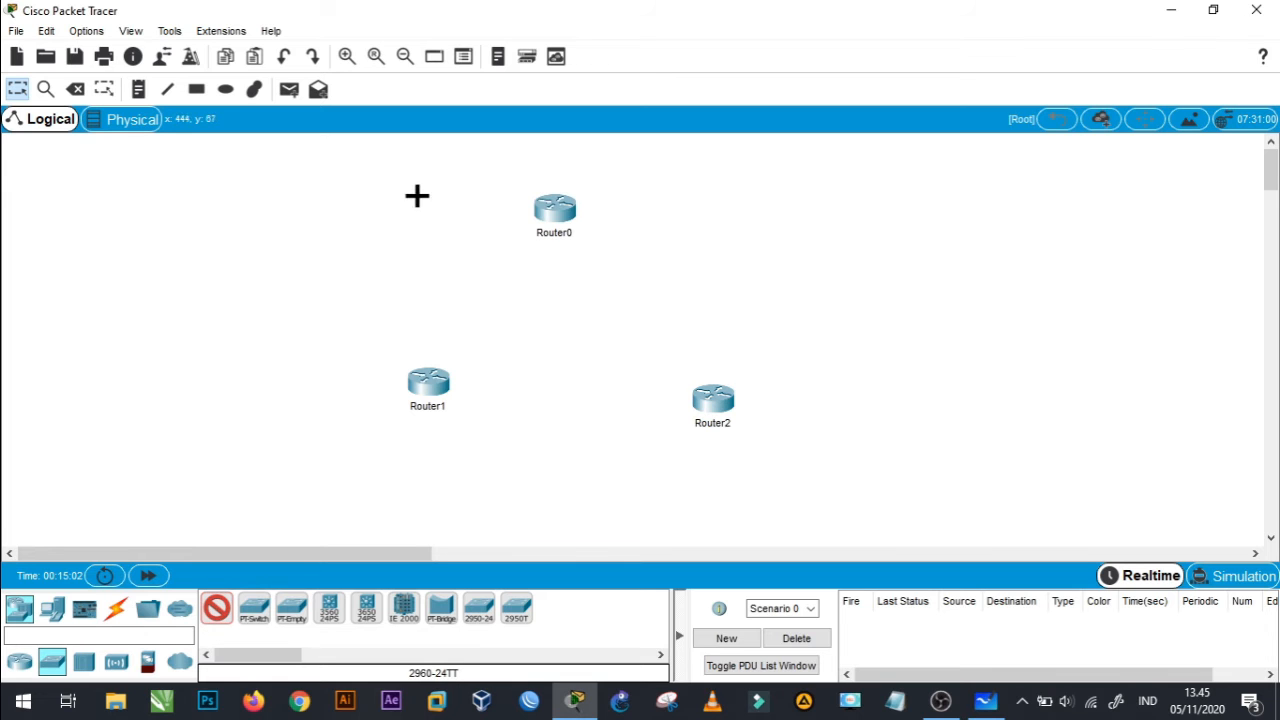
{"action": "left_click", "coordinate": [417, 192]}
{"action": "left_click", "coordinate": [309, 412]}
{"action": "left_click", "coordinate": [857, 434]}
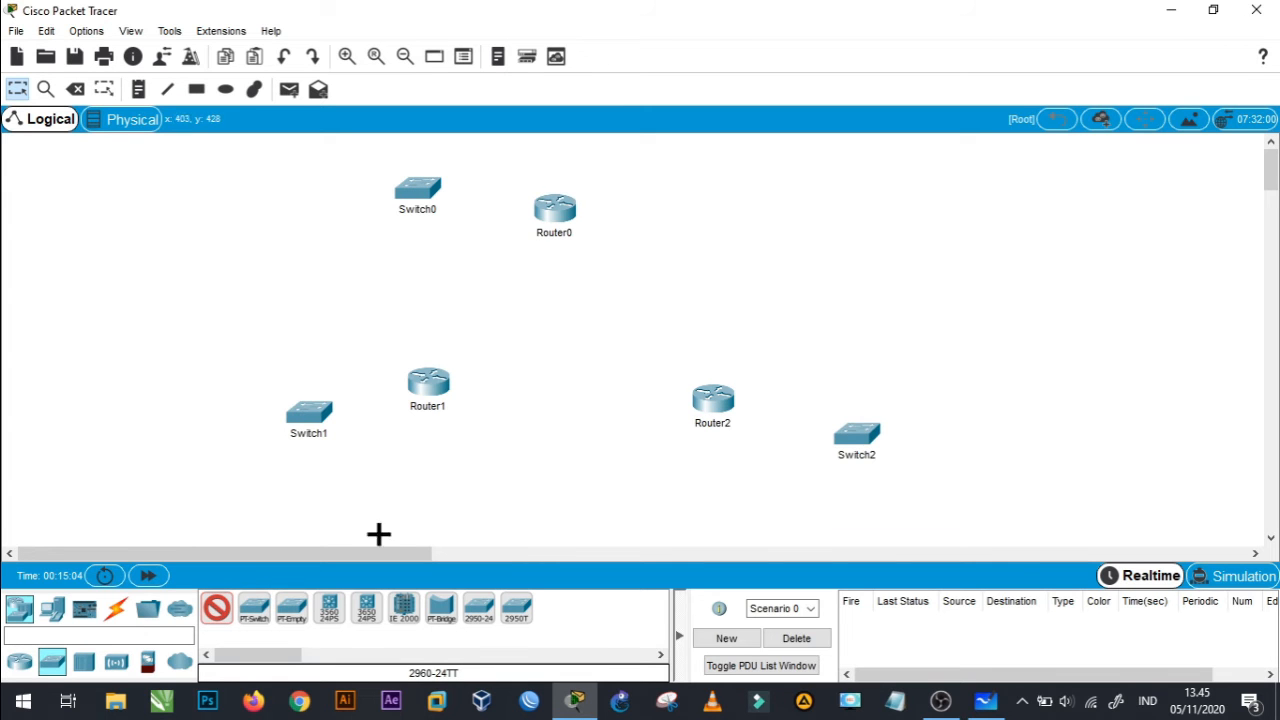
Place three PCs, one on the outer side of each switch.
{"action": "left_click", "coordinate": [52, 612]}
{"action": "left_click", "coordinate": [217, 608]}
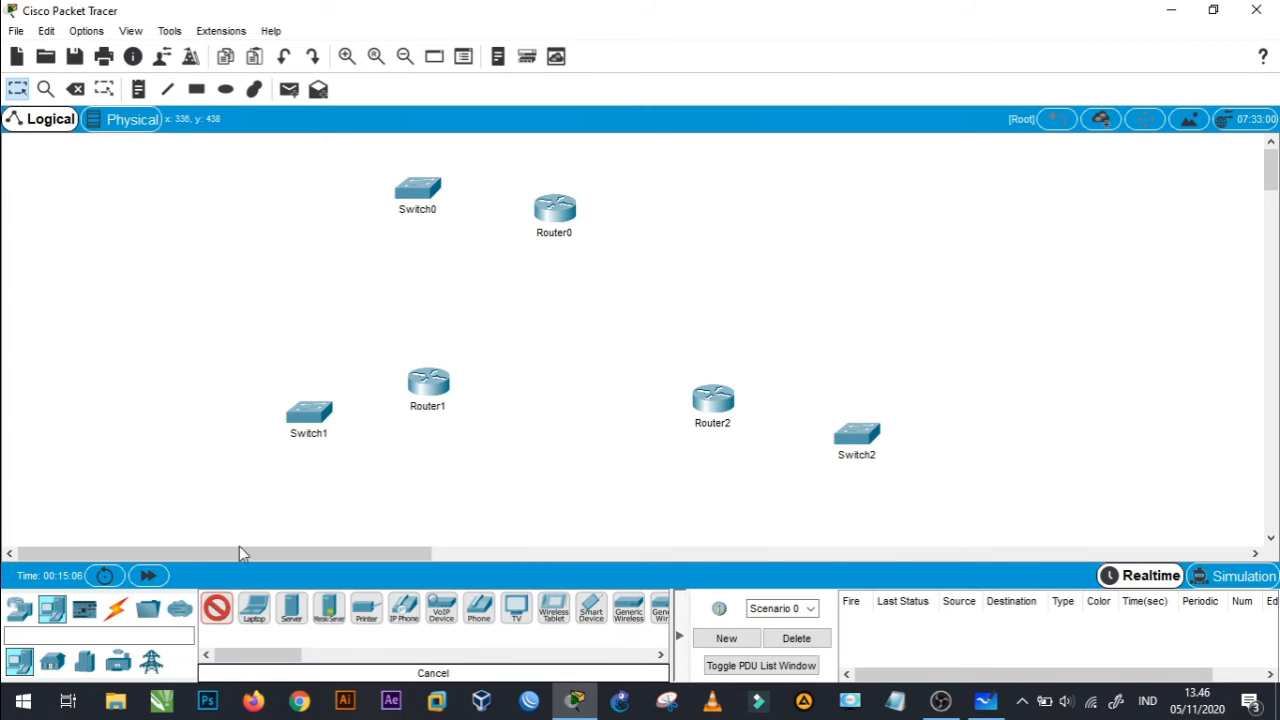
{"action": "left_click", "coordinate": [293, 184]}
{"action": "left_click", "coordinate": [180, 478]}
{"action": "left_click", "coordinate": [981, 477]}
Link Router0, Router1 and Router2 to one another in a triangle using the automatic connection type.
{"action": "left_click", "coordinate": [116, 608]}
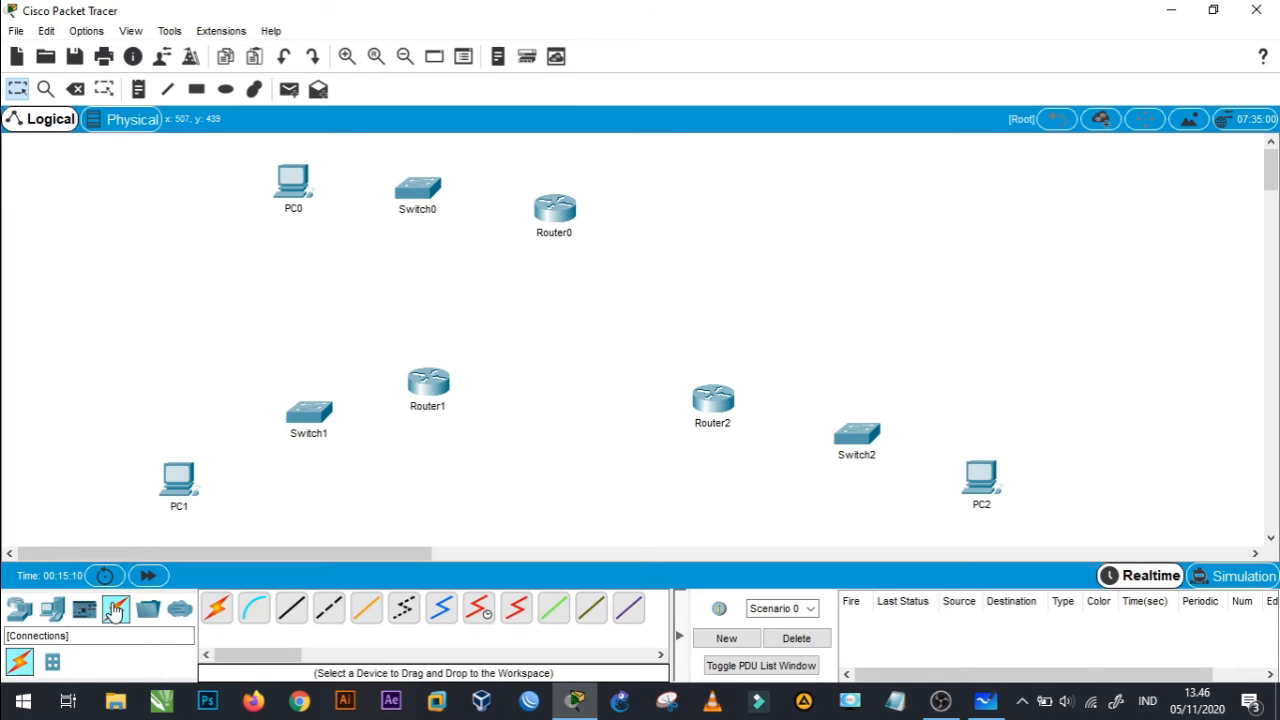
{"action": "left_click", "coordinate": [219, 610]}
{"action": "left_click", "coordinate": [556, 213]}
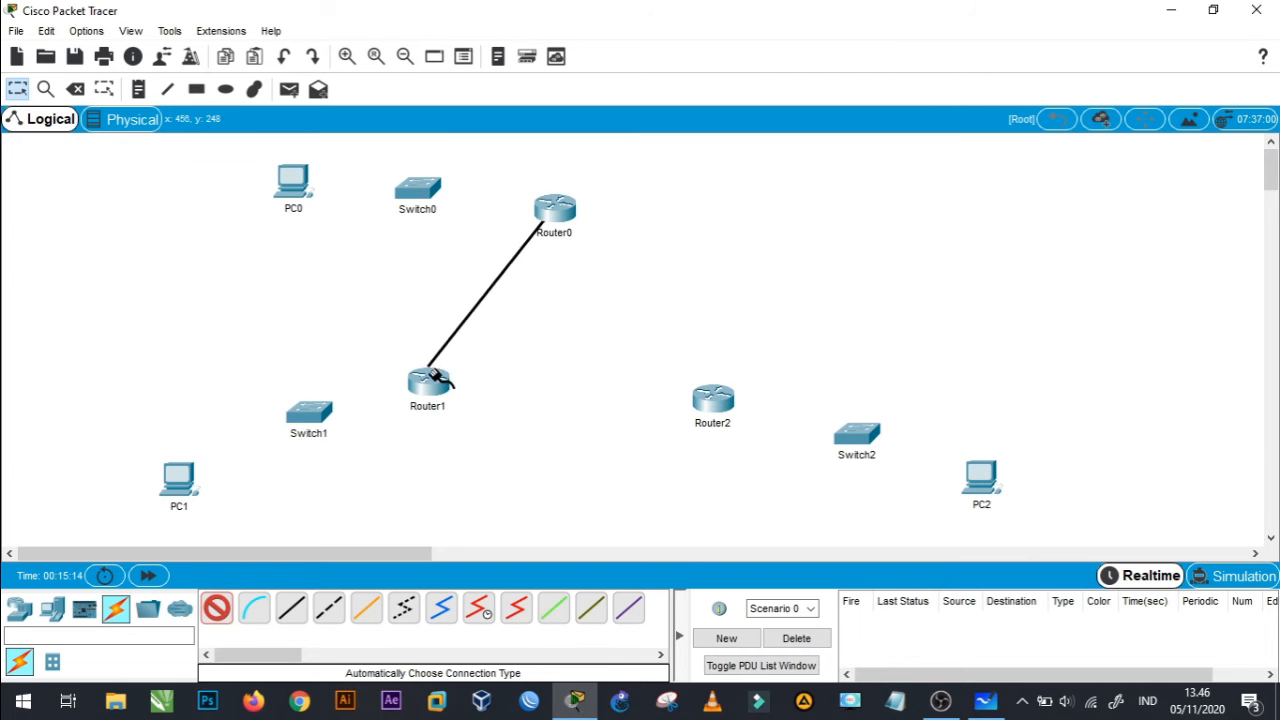
{"action": "left_click", "coordinate": [431, 390]}
{"action": "left_click", "coordinate": [436, 398]}
{"action": "left_click", "coordinate": [712, 398]}
{"action": "left_click", "coordinate": [708, 394]}
{"action": "left_click", "coordinate": [558, 204]}
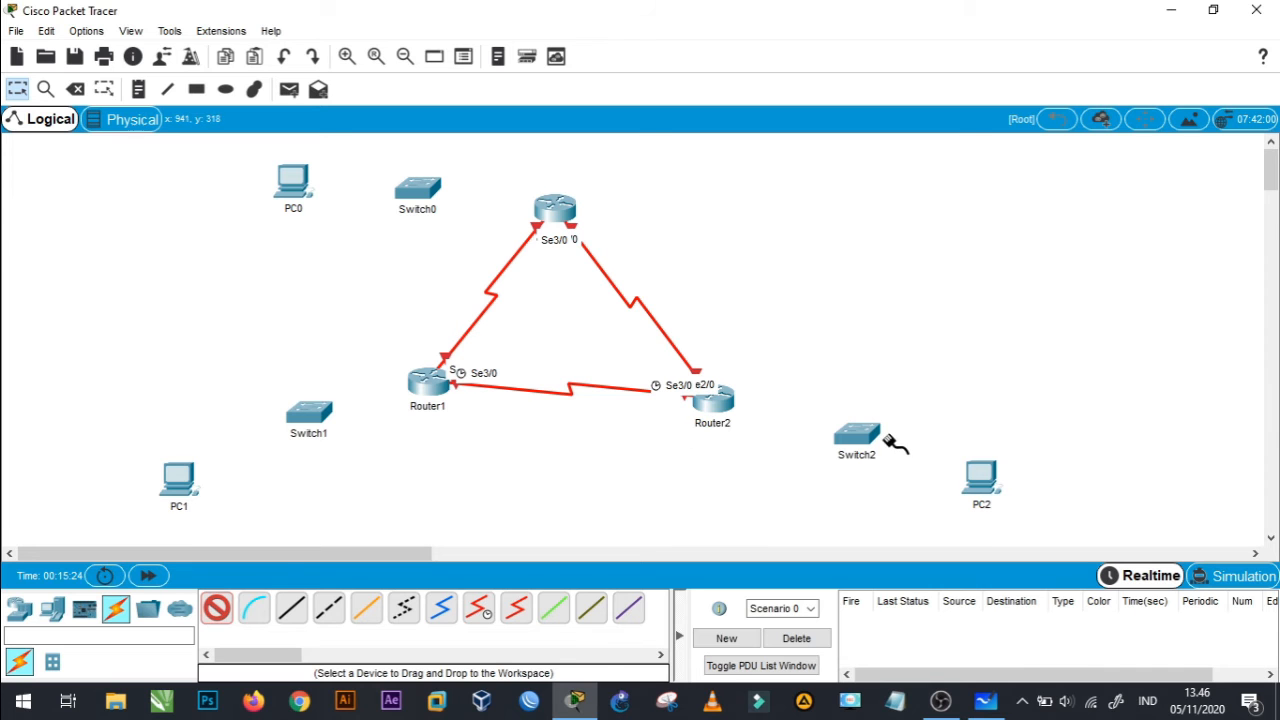
Connect each router to its neighbouring switch and each switch to its PC with automatically chosen cables.
{"action": "left_click", "coordinate": [217, 608]}
{"action": "left_click", "coordinate": [557, 214]}
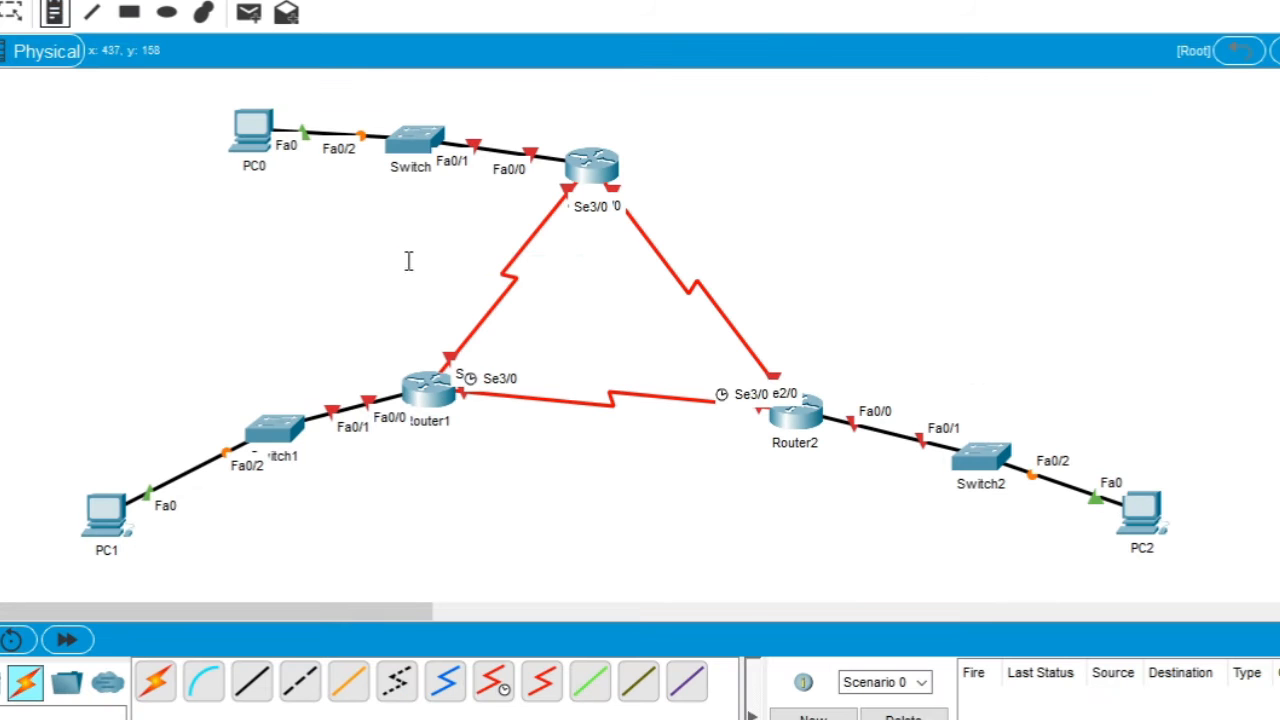
Label the router links with notes: 10.10.10.0/30 for Router0–Router1, 20.20.20.0/30 for Router0–Router2, and 30.30.30.0/30 for Router1–Router2.
{"action": "left_click", "coordinate": [408, 261]}
{"action": "type", "text": "10.101"}
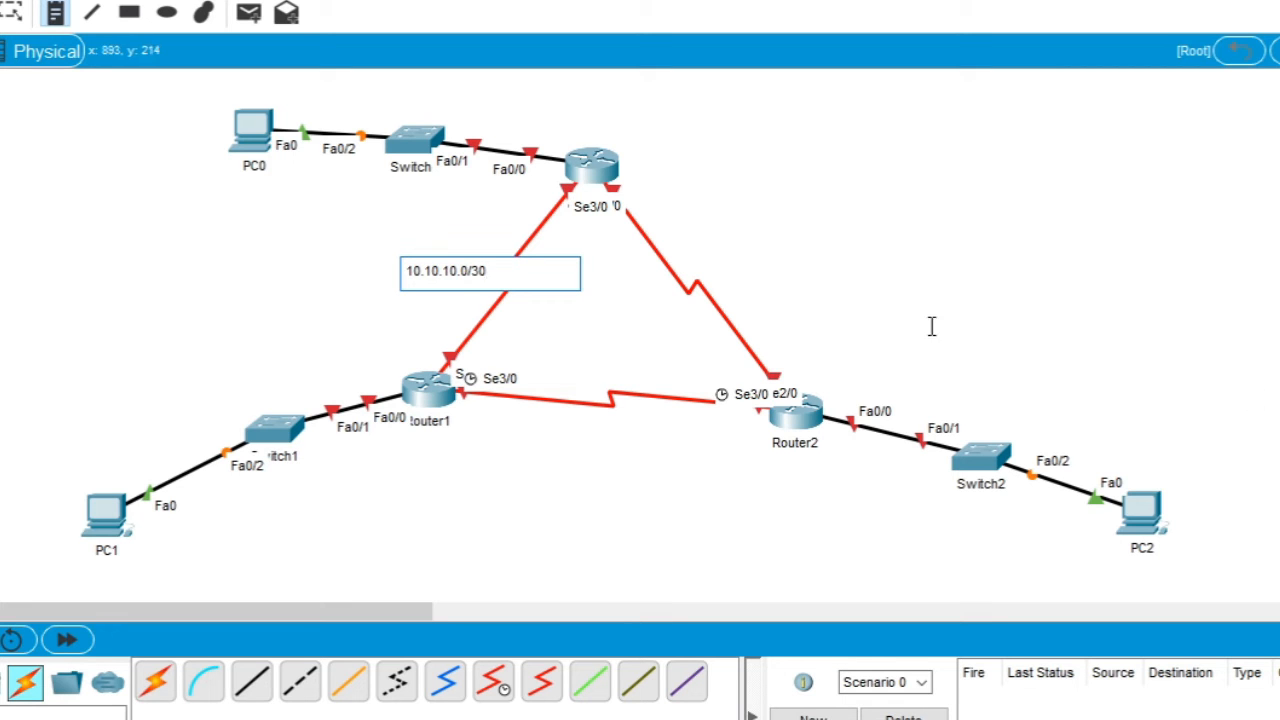
{"action": "left_click", "coordinate": [740, 249]}
{"action": "type", "text": "20."}
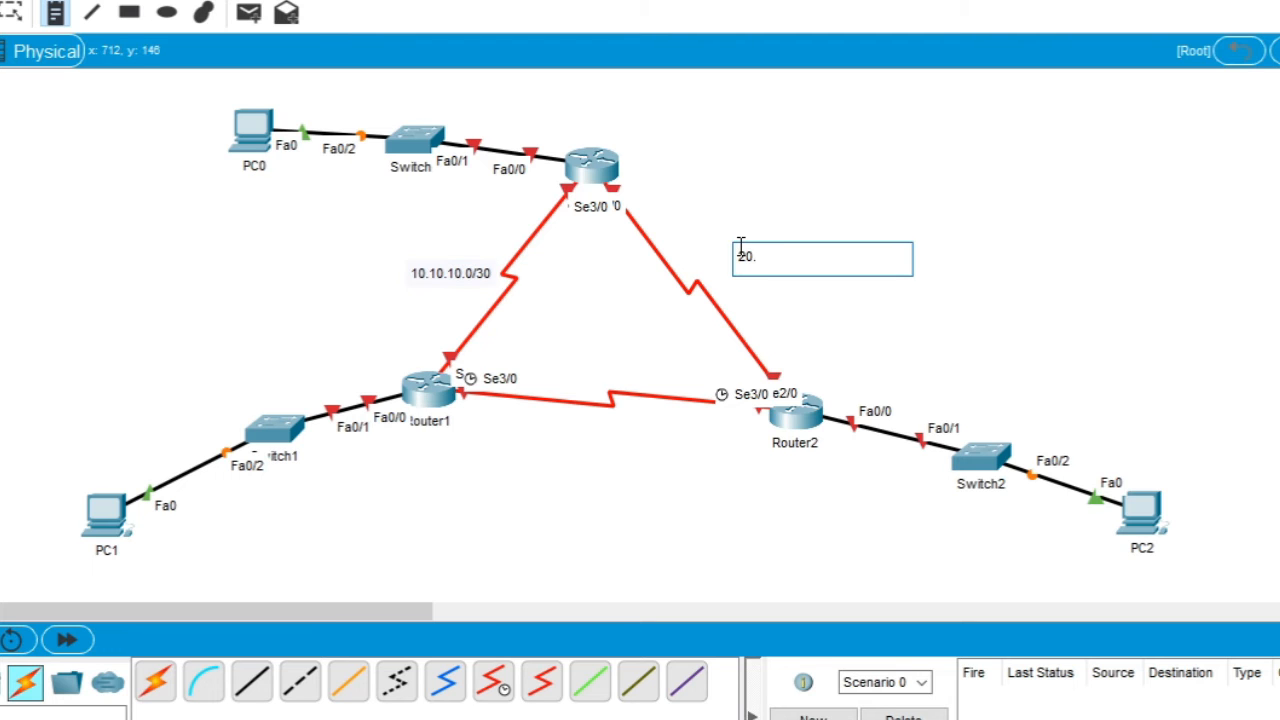
{"action": "type", "text": "20.20.0/30"}
{"action": "left_click", "coordinate": [565, 438]}
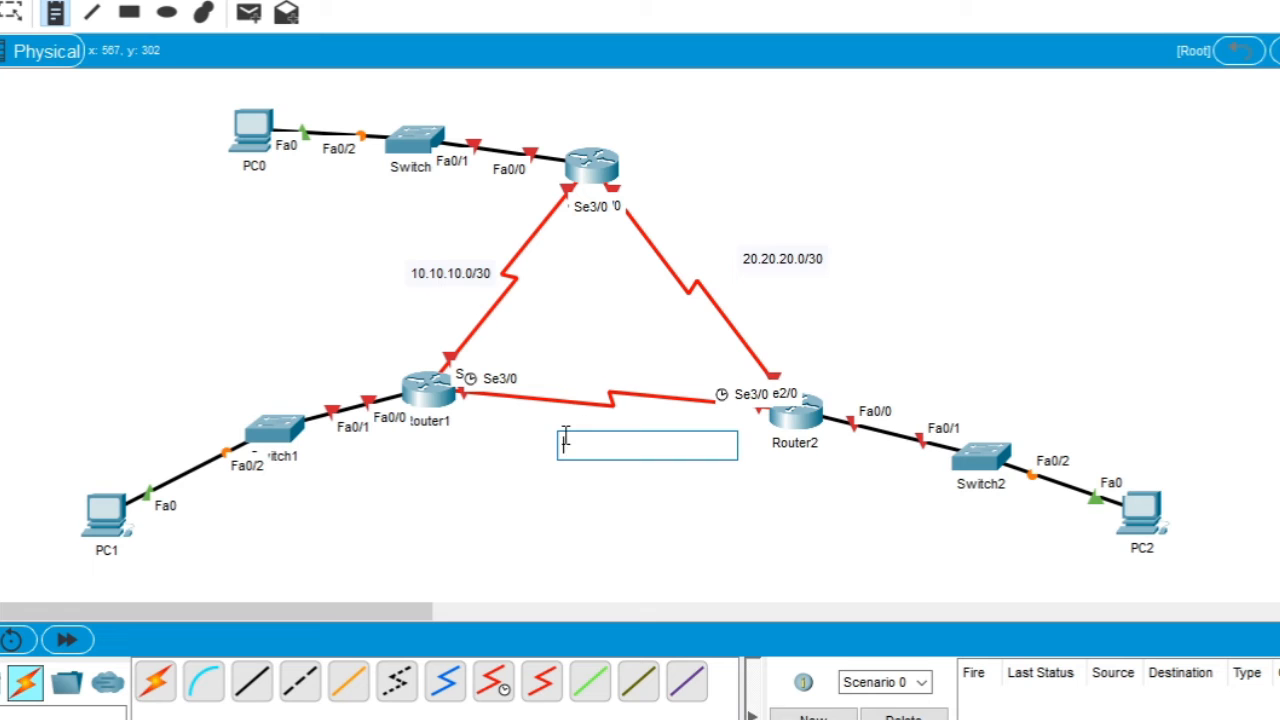
{"action": "type", "text": "30.30.30."}
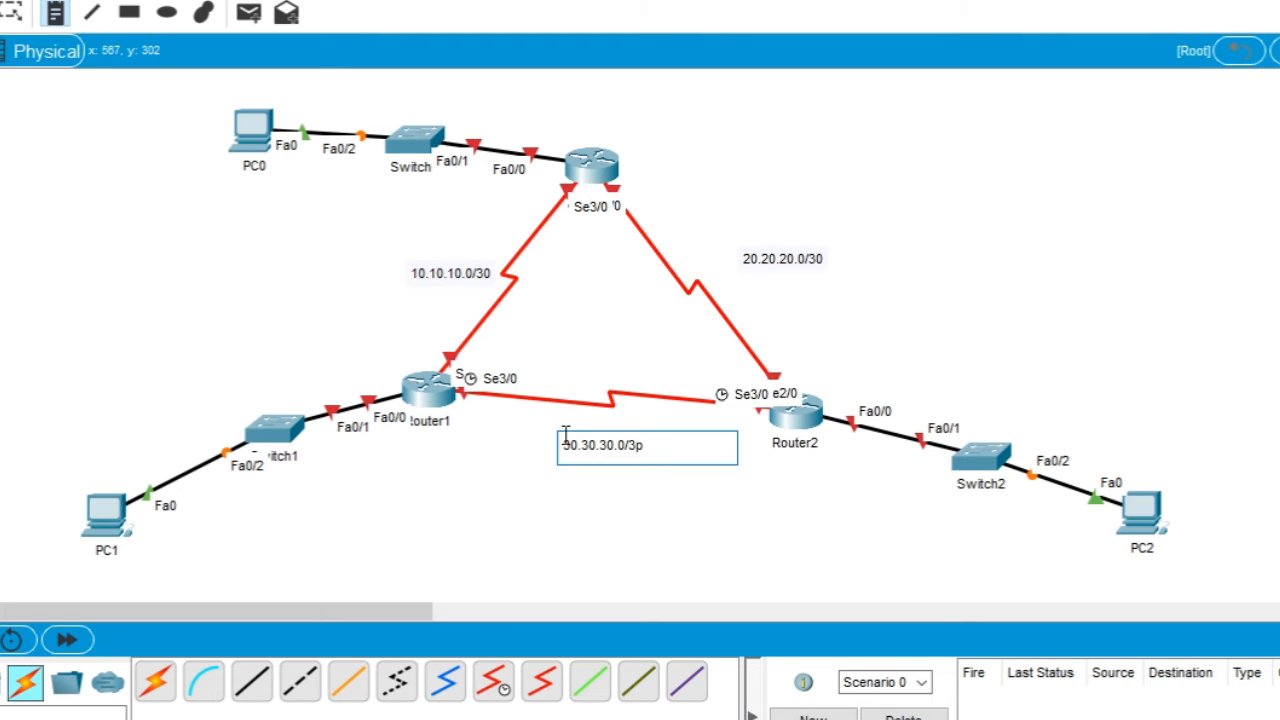
{"action": "type", "text": "0/3p"}
{"action": "key", "text": "BackSpace"}
Label the LANs with notes: 192.168.10.0/24 near Switch0, 192.168.20.0/24 near Switch2, and 192.168.30.0/24 near Switch1.
{"action": "left_click", "coordinate": [386, 106]}
{"action": "type", "text": "192.168."}
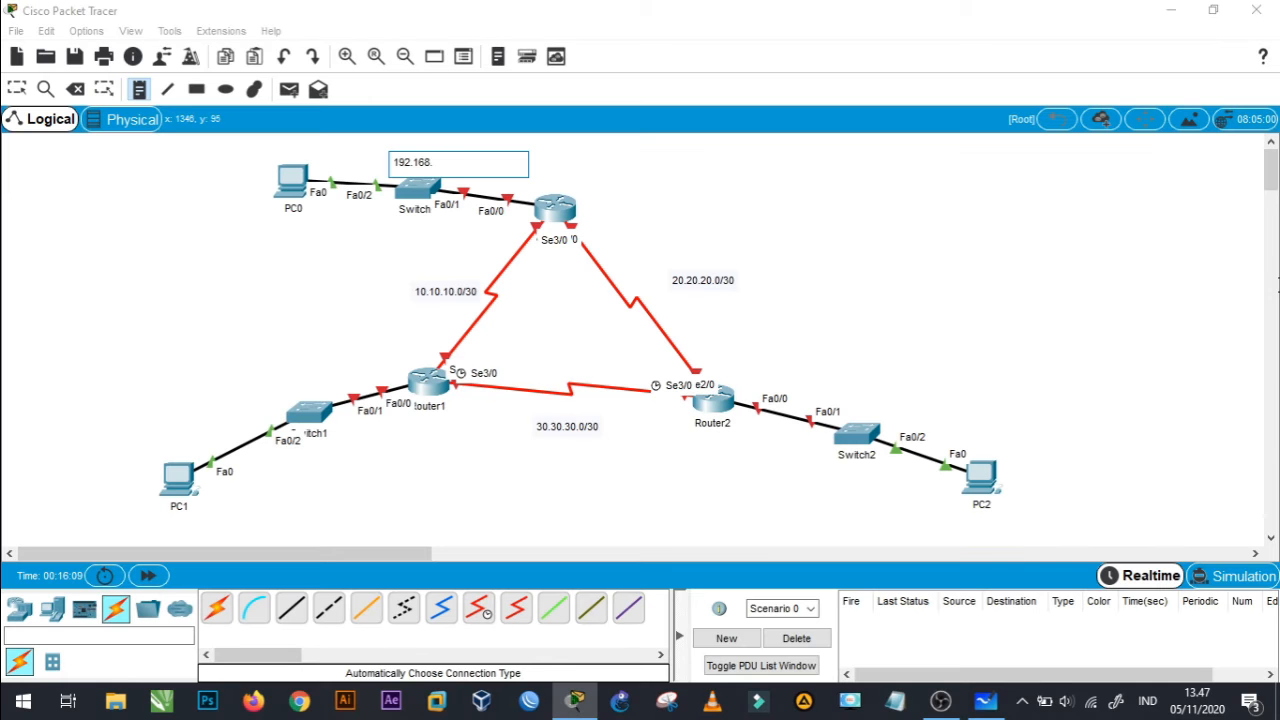
{"action": "type", "text": "10.0/24"}
{"action": "left_click", "coordinate": [846, 377]}
{"action": "type", "text": "192.168.20"}
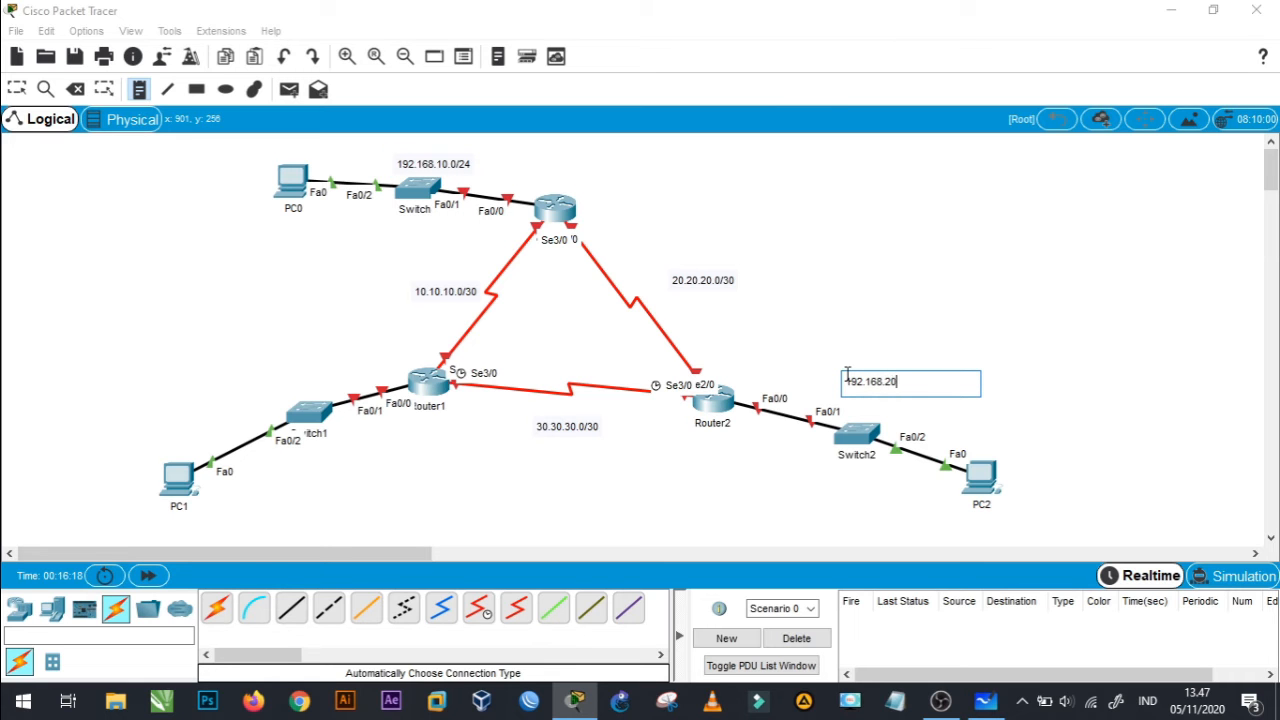
{"action": "type", "text": ".0/24"}
{"action": "left_click", "coordinate": [201, 375]}
{"action": "type", "text": "192.168.30"}
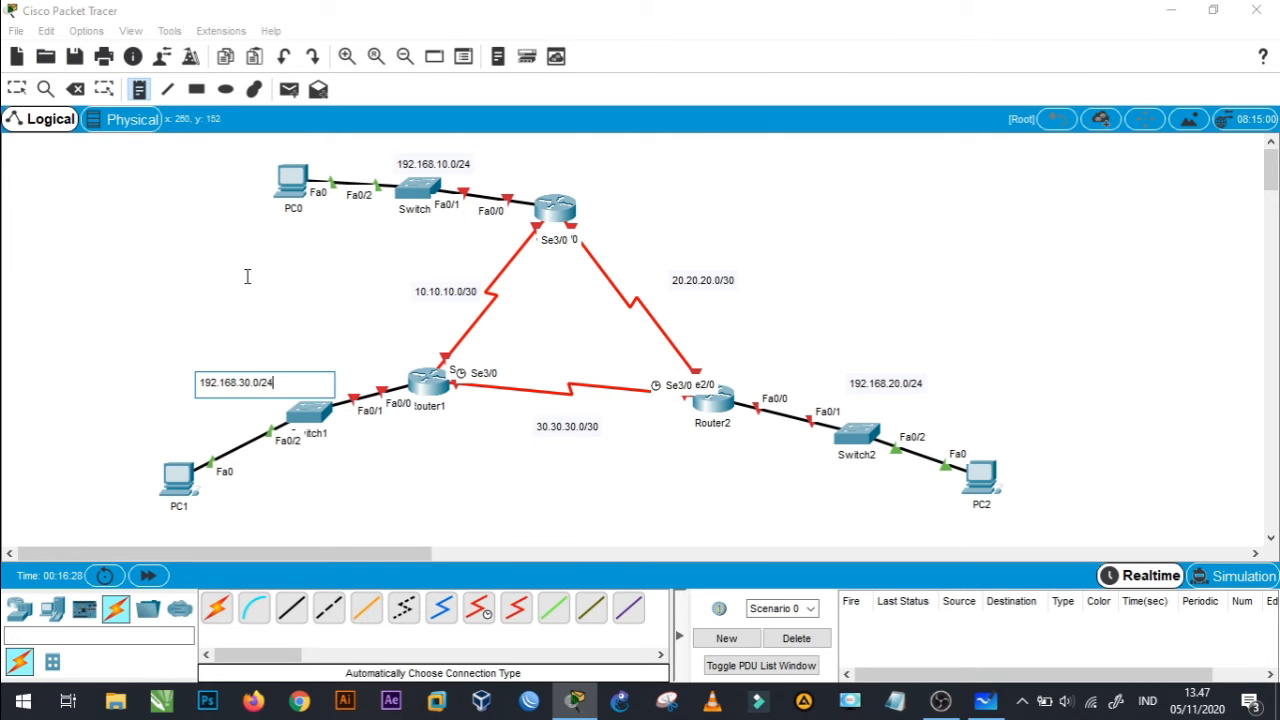
{"action": "key", "text": "Escape"}
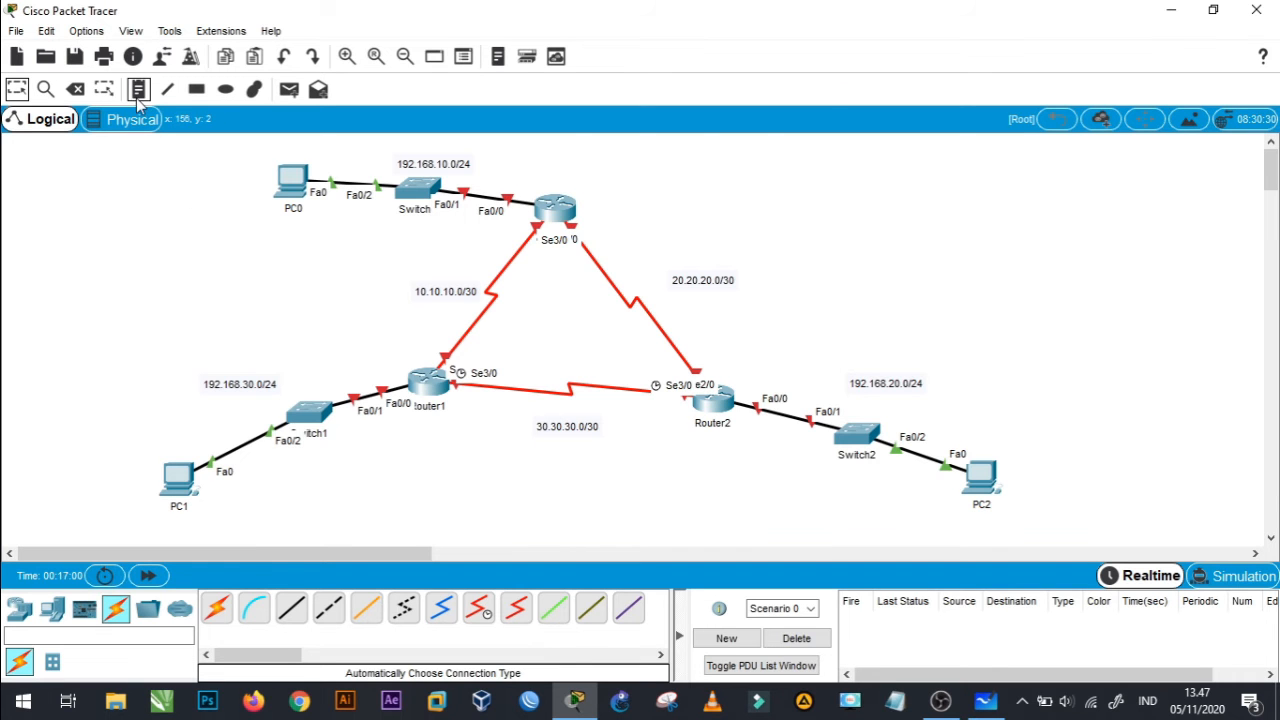
Rename Router1 as telkomsel and Router2 as XL, and shift the upper router slightly away from the triangle.
{"action": "left_click", "coordinate": [430, 408]}
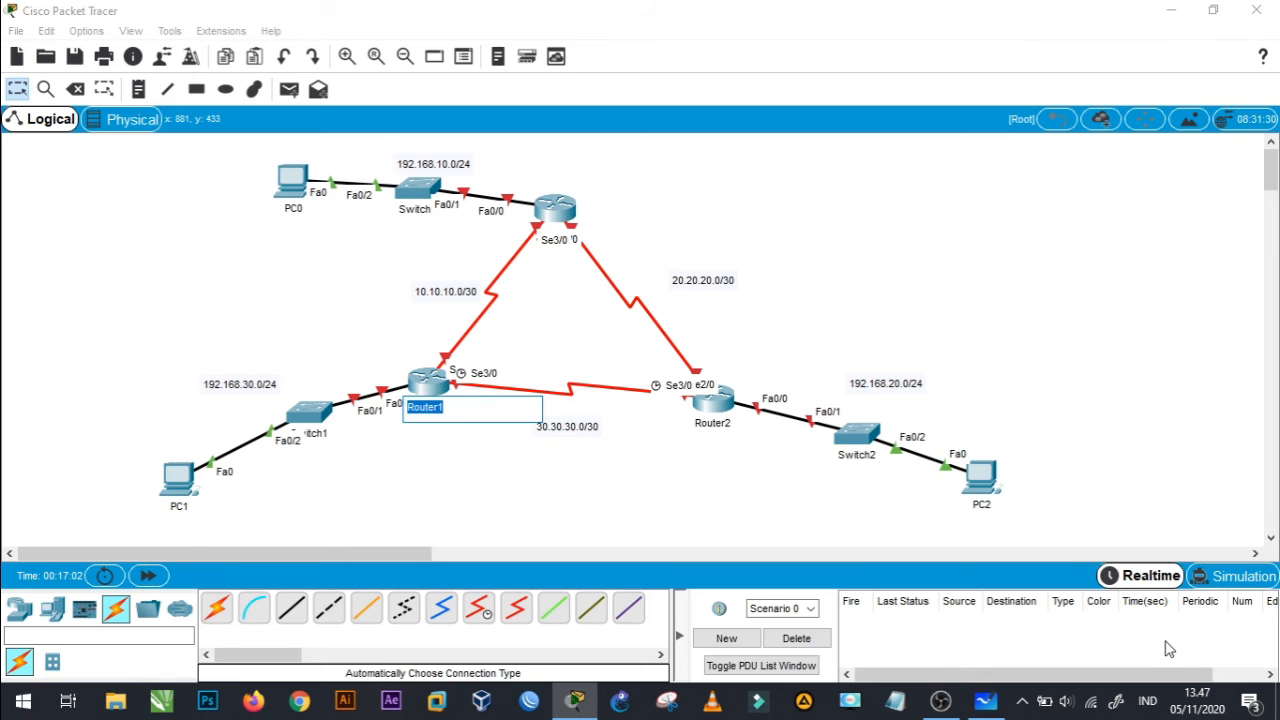
{"action": "type", "text": "telkomsel"}
{"action": "key", "text": "Return"}
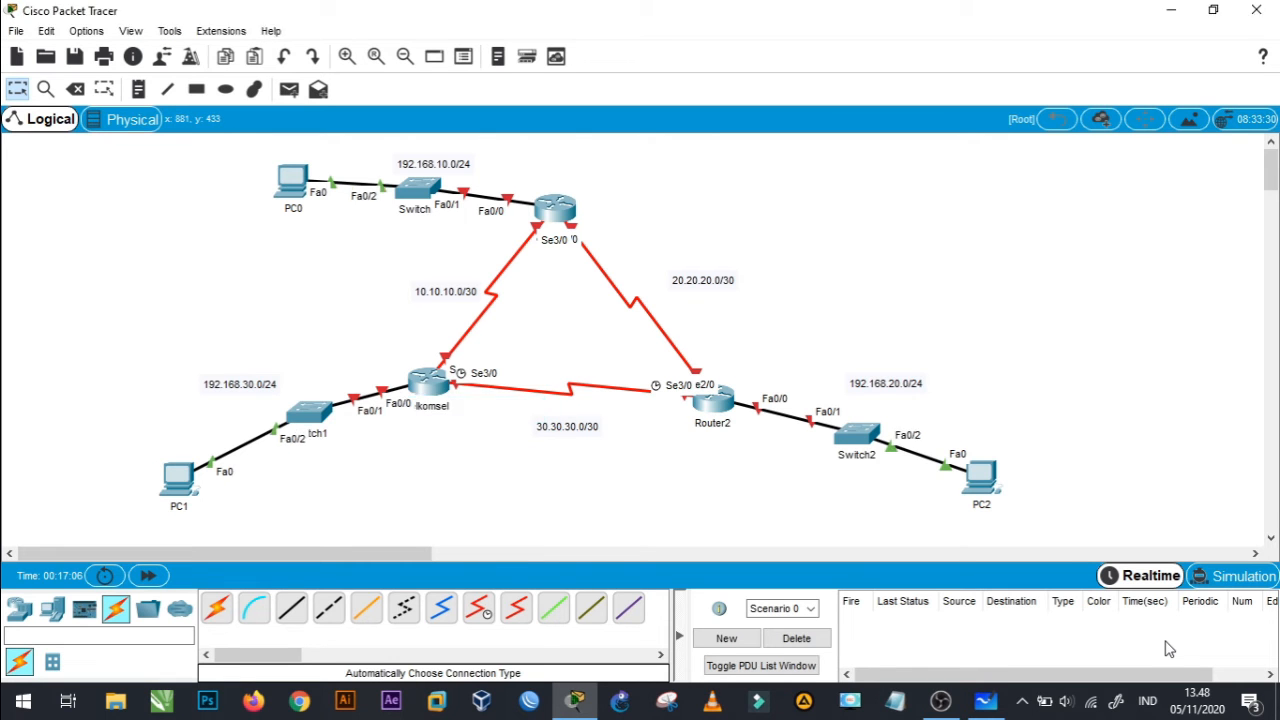
{"action": "left_click_drag", "start_coordinate": [558, 214], "coordinate": [585, 186]}
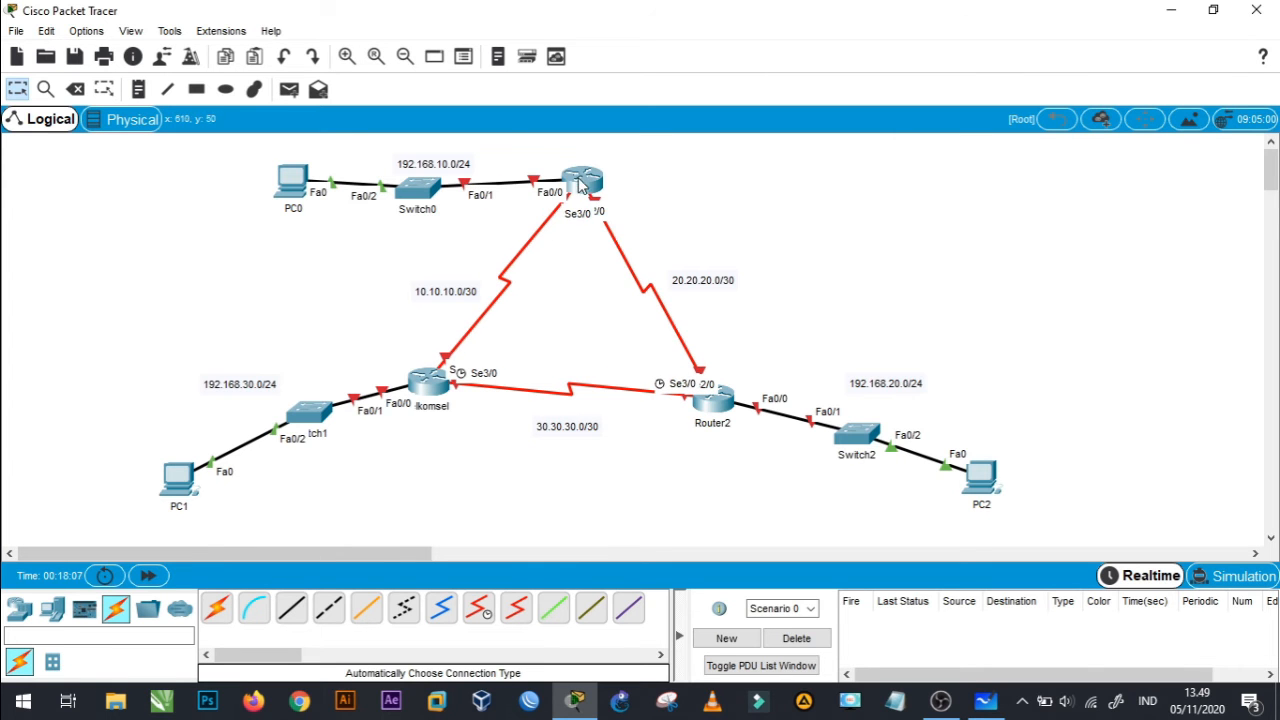
{"action": "left_click", "coordinate": [716, 424]}
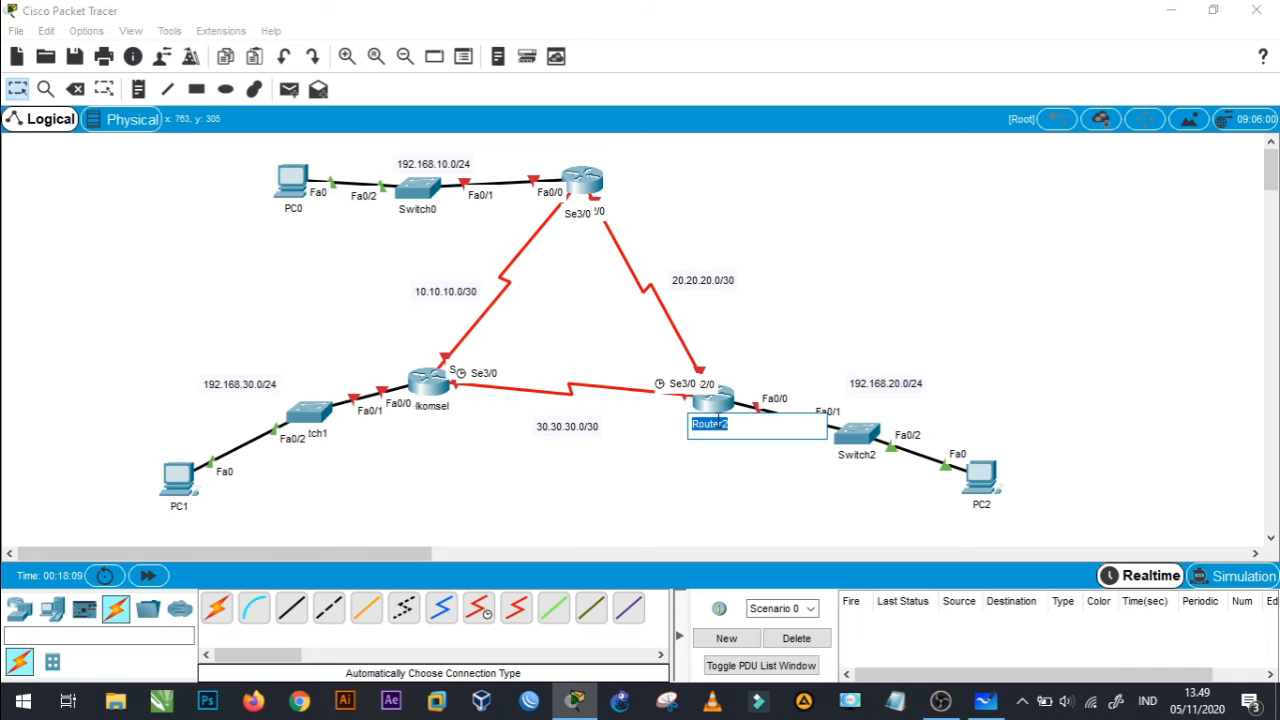
{"action": "type", "text": "XL"}
{"action": "key", "text": "Return"}
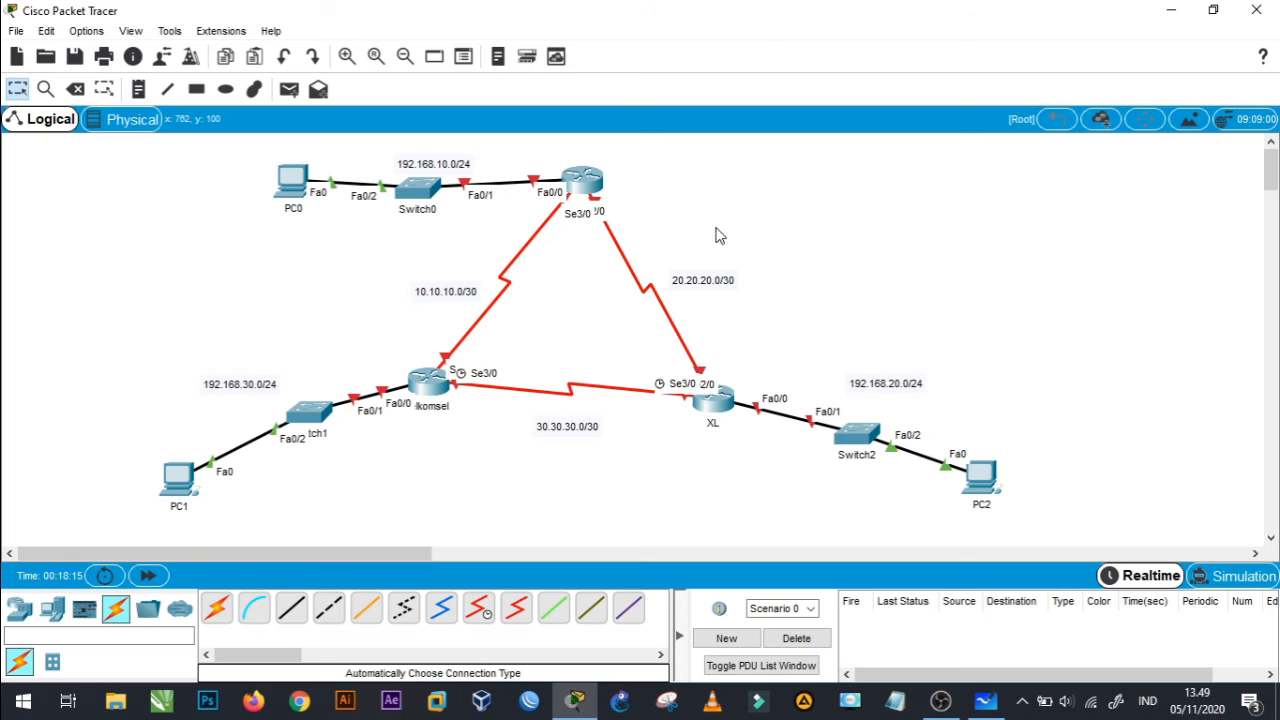
Add the notes 100 beside the upper router, 200 below XL, and 300 above telkomsel.
{"action": "left_click", "coordinate": [138, 89]}
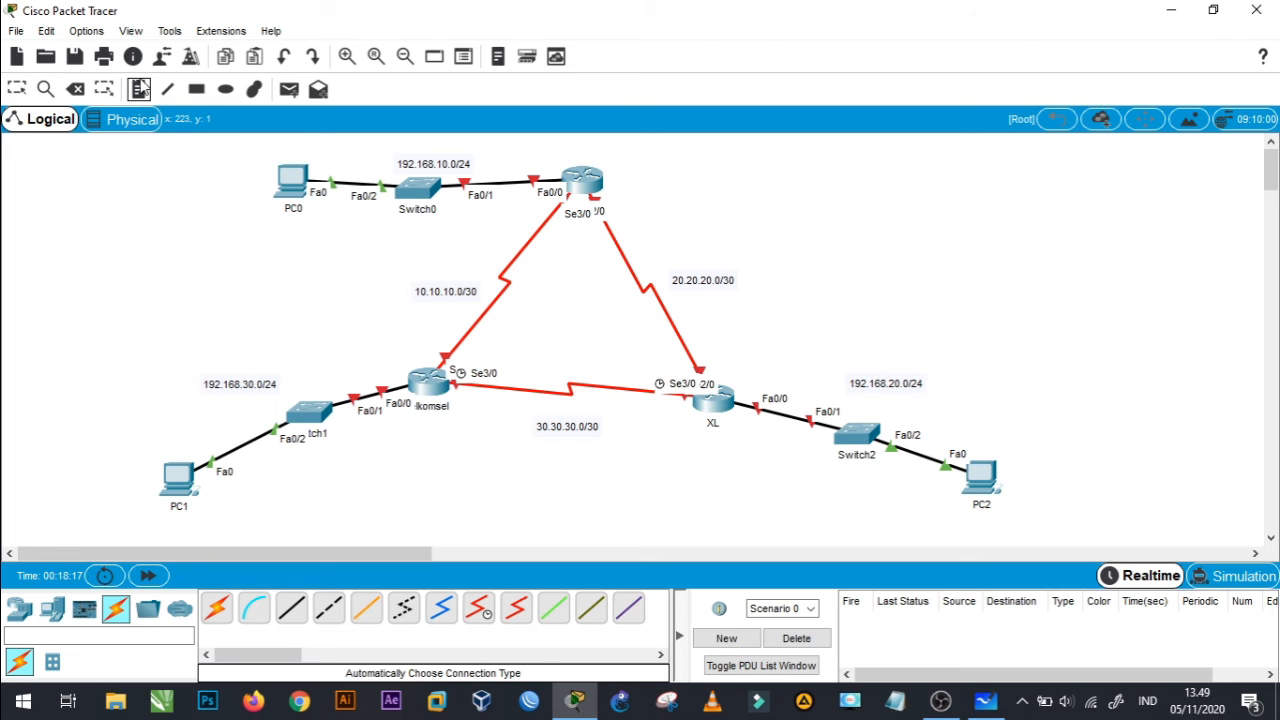
{"action": "left_click", "coordinate": [604, 162]}
{"action": "type", "text": "100"}
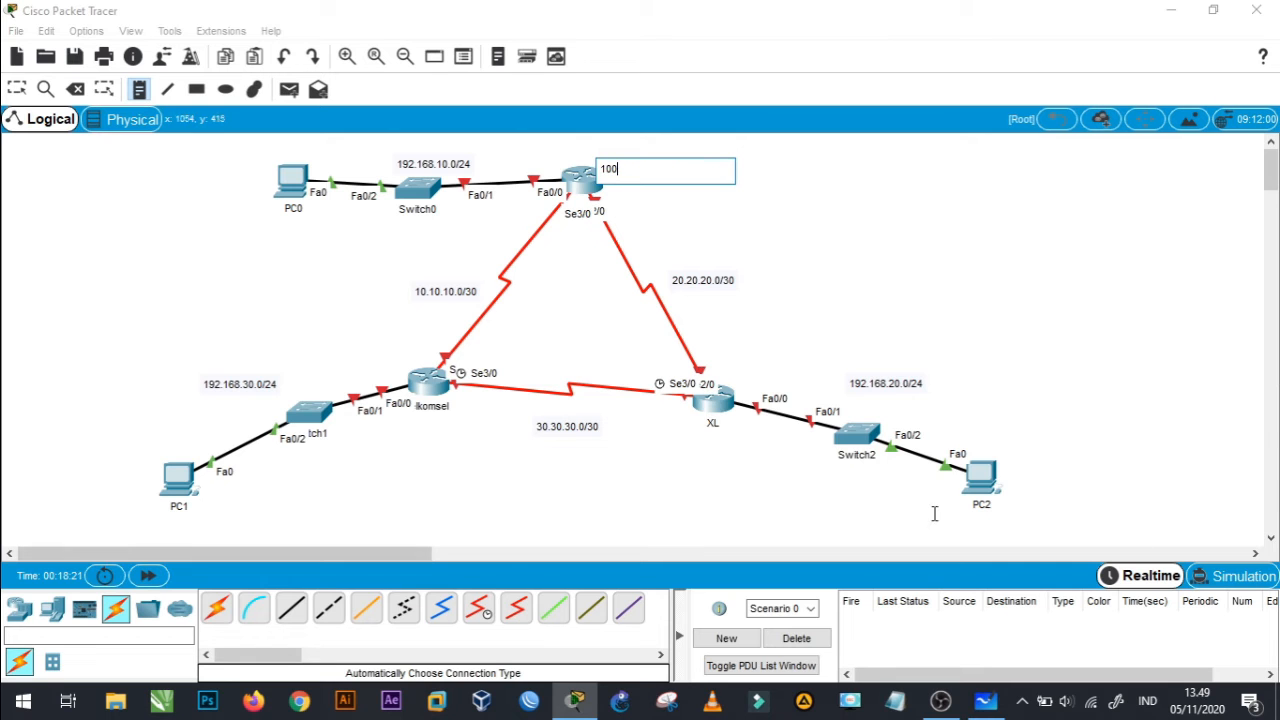
{"action": "left_click", "coordinate": [730, 436]}
{"action": "type", "text": "200"}
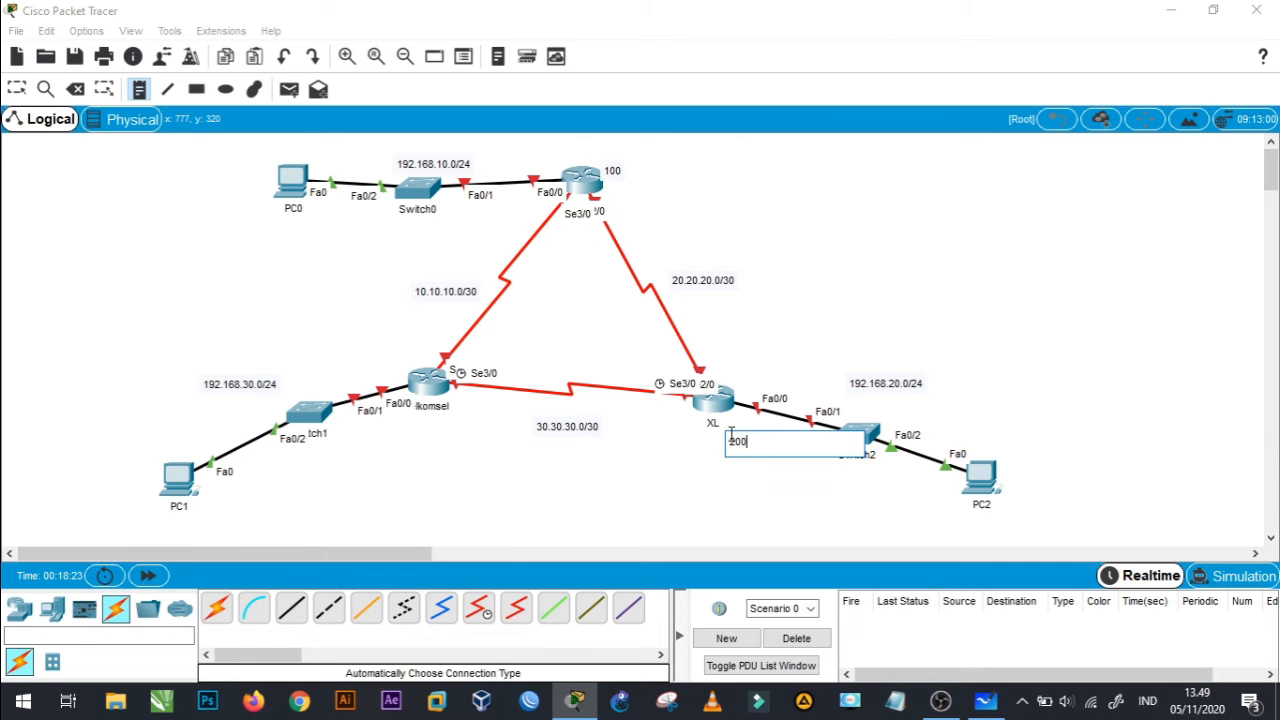
{"action": "left_click", "coordinate": [415, 435]}
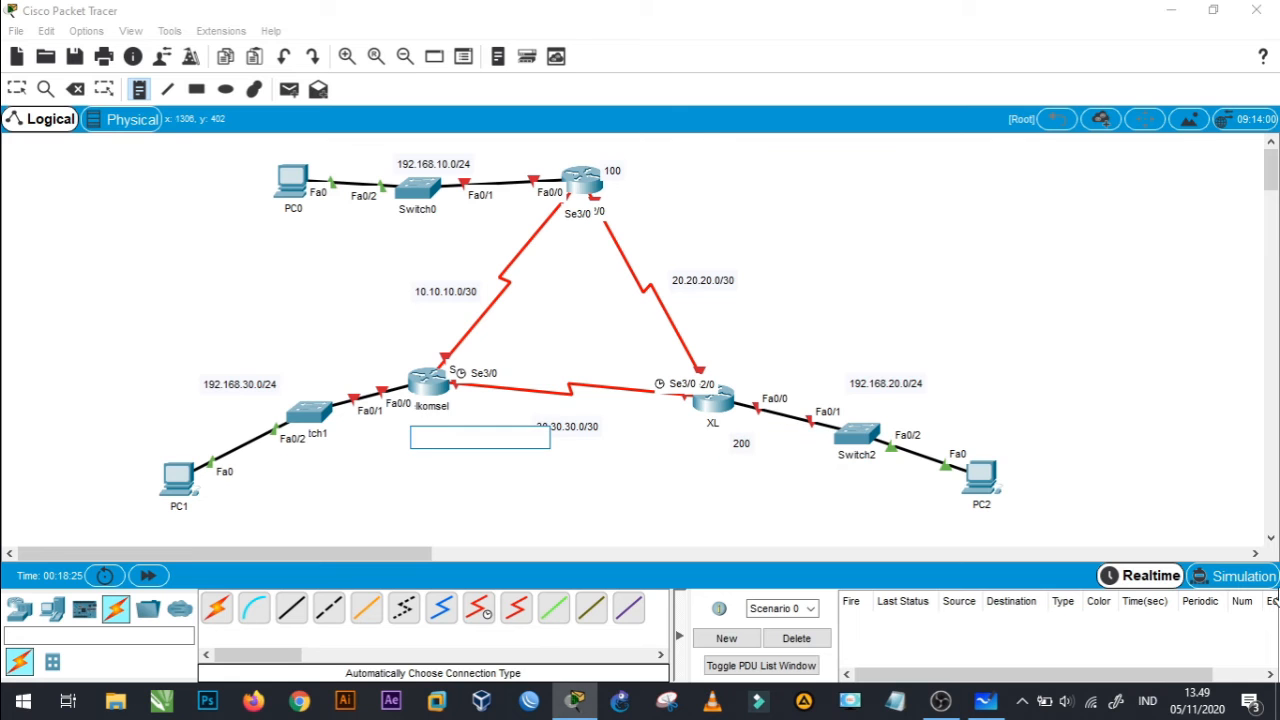
{"action": "type", "text": "30"}
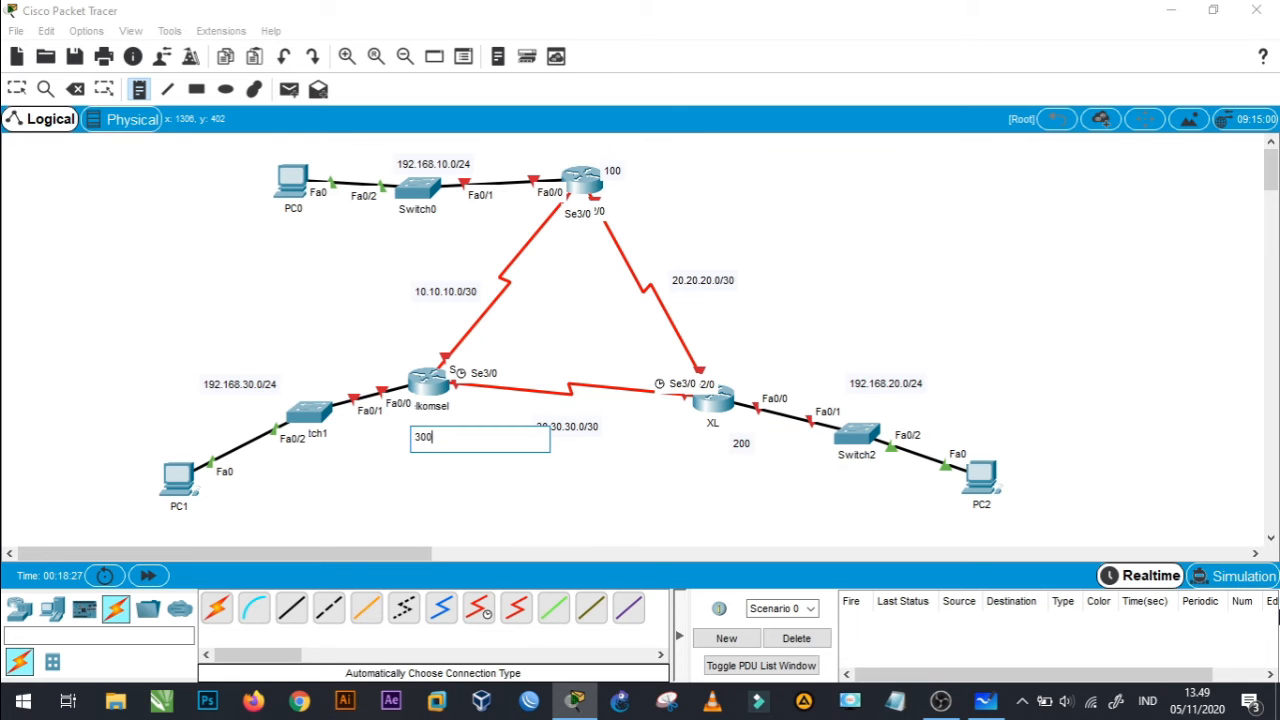
{"action": "type", "text": "0"}
{"action": "key", "text": "Return"}
{"action": "key", "text": "BackSpace"}
{"action": "left_click", "coordinate": [17, 89]}
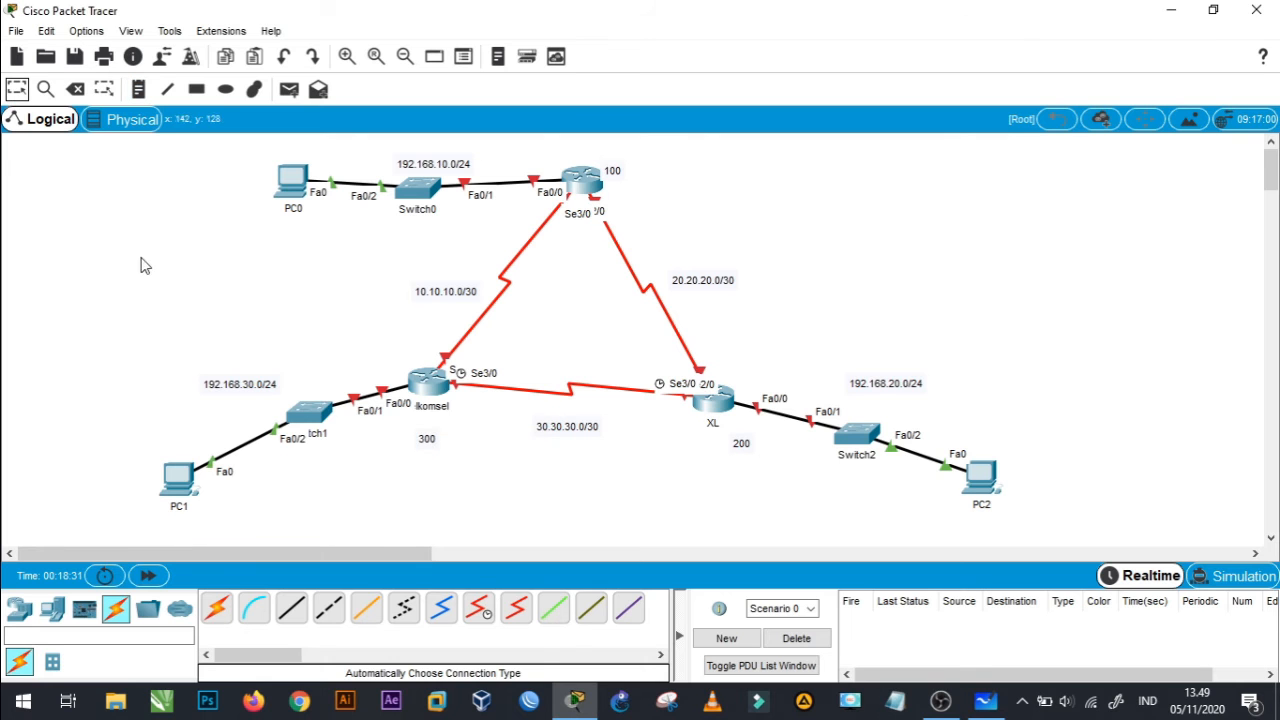
{"action": "left_click_drag", "start_coordinate": [430, 442], "coordinate": [415, 354]}
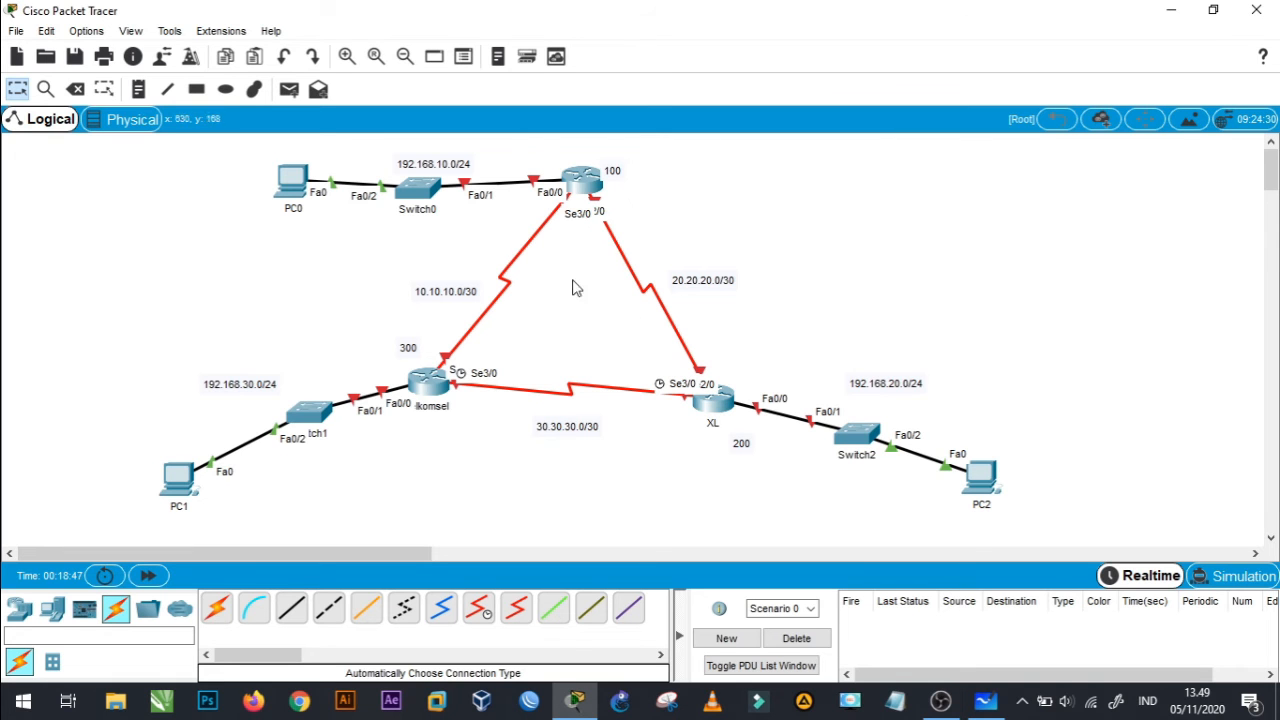
Give PC0 the static IPv4 address 192.168.10.2, mask 255.255.255.0, and default gateway 192.168.10.1.
{"action": "left_click", "coordinate": [292, 182]}
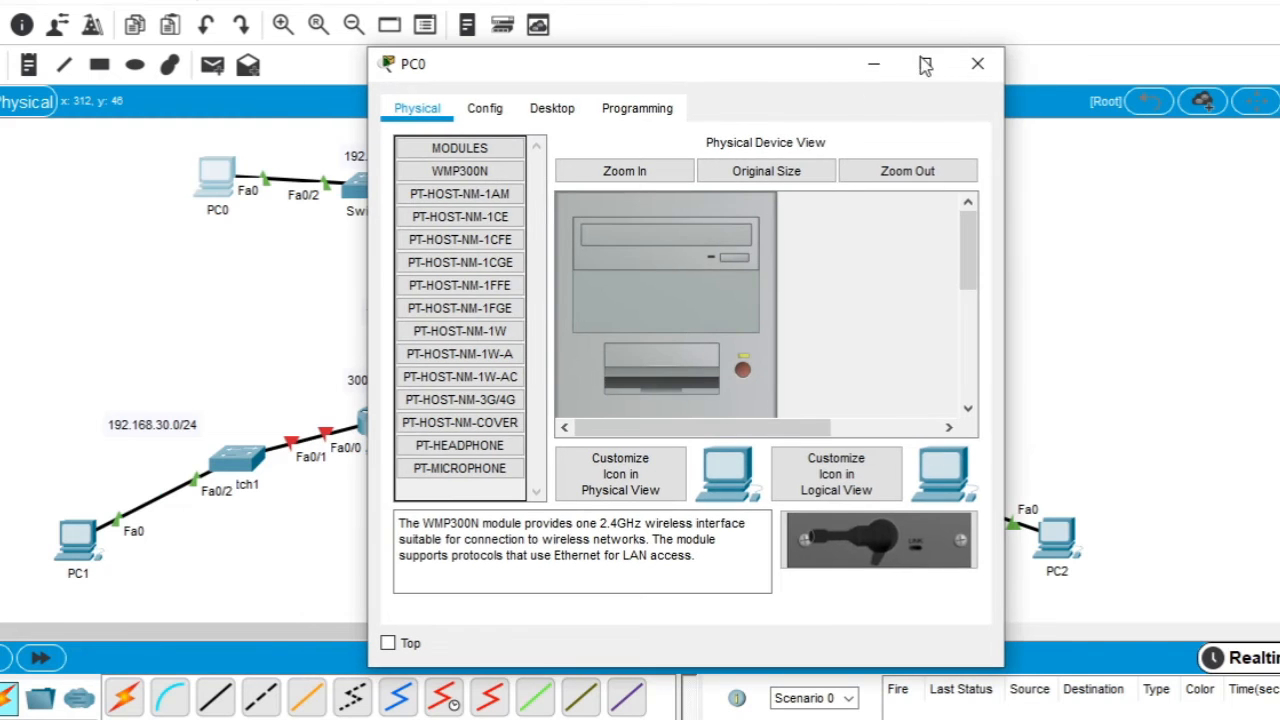
{"action": "left_click", "coordinate": [552, 108]}
{"action": "left_click_drag", "start_coordinate": [614, 80], "coordinate": [849, 49]}
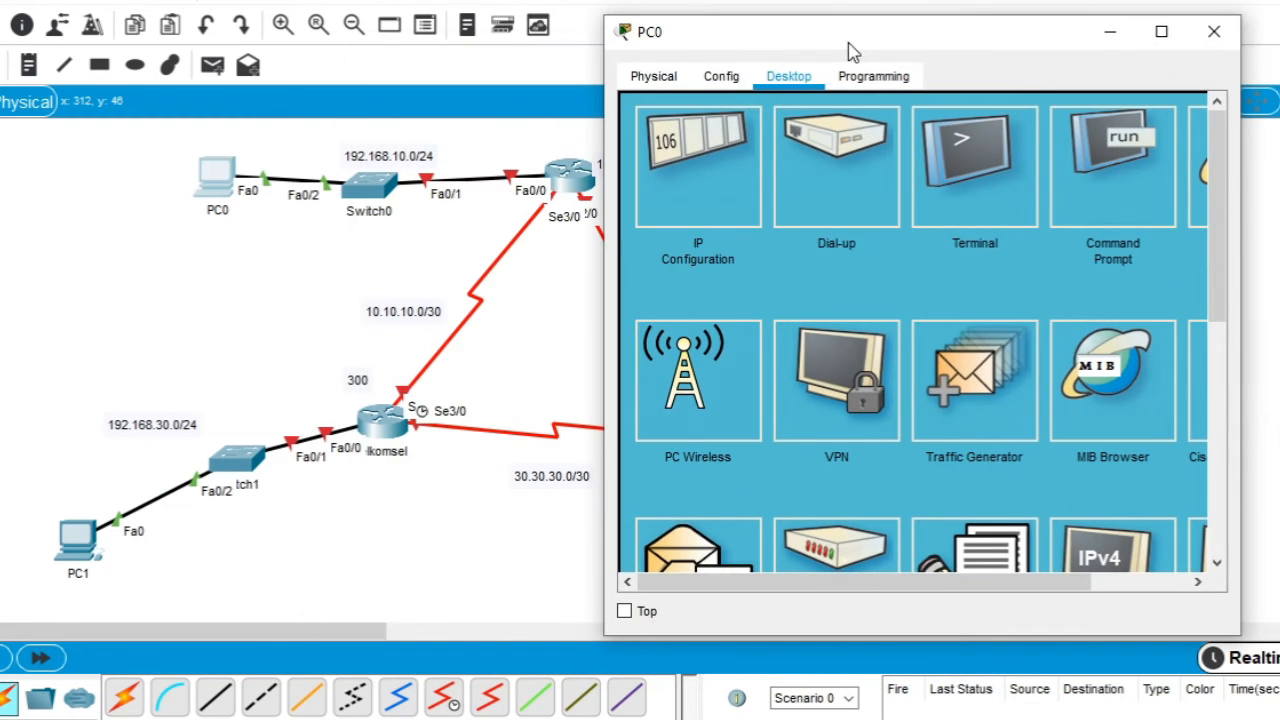
{"action": "left_click", "coordinate": [707, 145]}
{"action": "left_click", "coordinate": [906, 237]}
{"action": "type", "text": "19"}
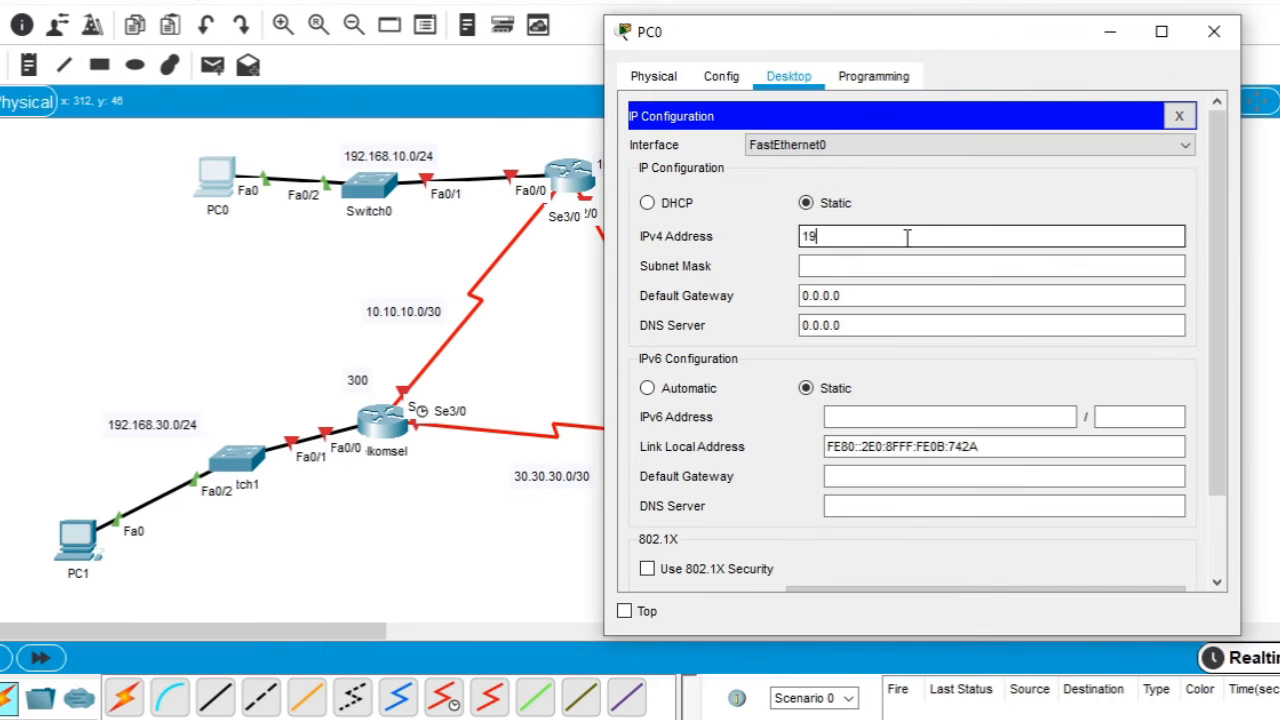
{"action": "type", "text": "2.168.10.2"}
{"action": "key", "text": "Tab"}
{"action": "key", "text": "Tab"}
{"action": "type", "text": "192.168."}
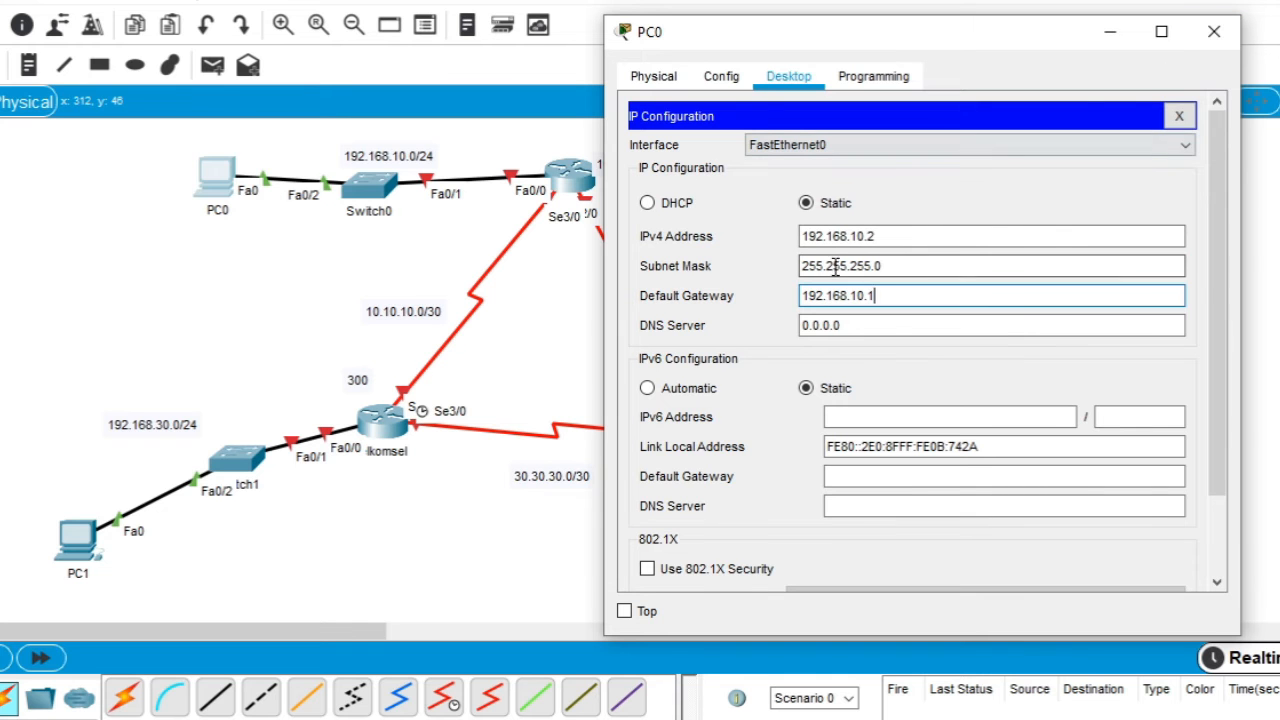
{"action": "left_click", "coordinate": [1214, 31]}
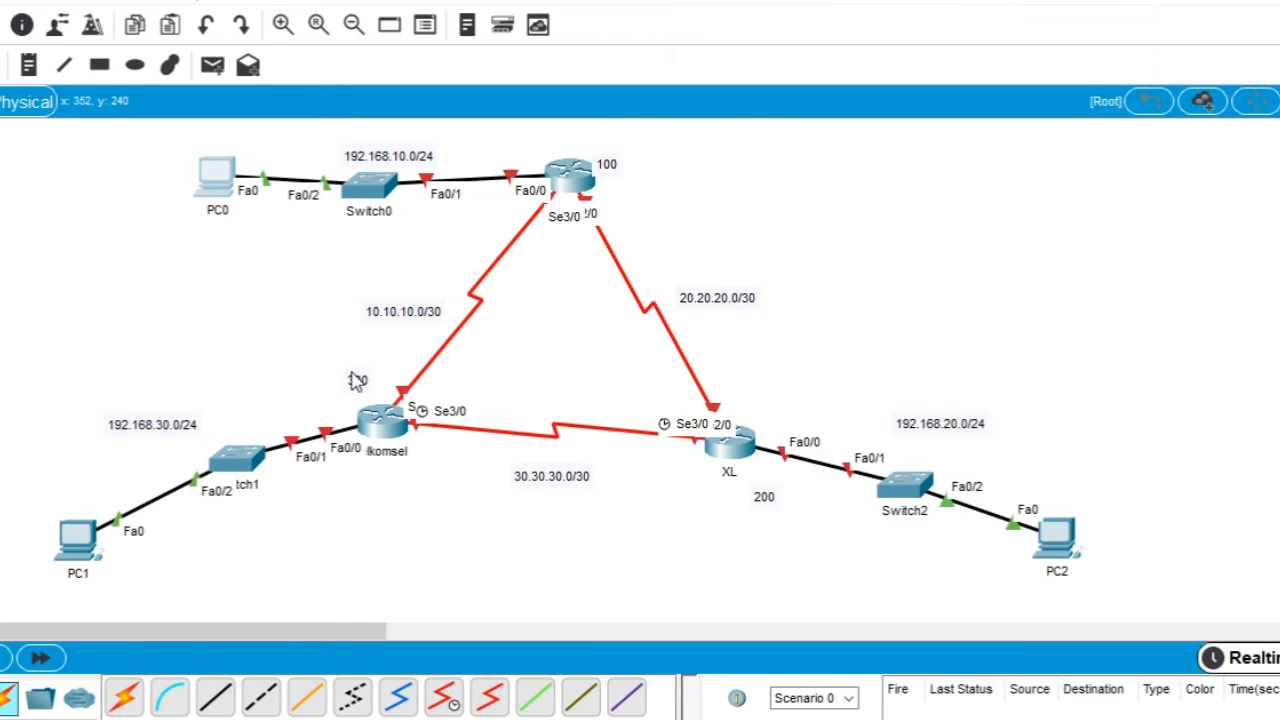
Give PC2 the static IPv4 address 192.168.20.2, mask 255.255.255.0, and default gateway 192.168.20.1.
{"action": "left_click", "coordinate": [1060, 537]}
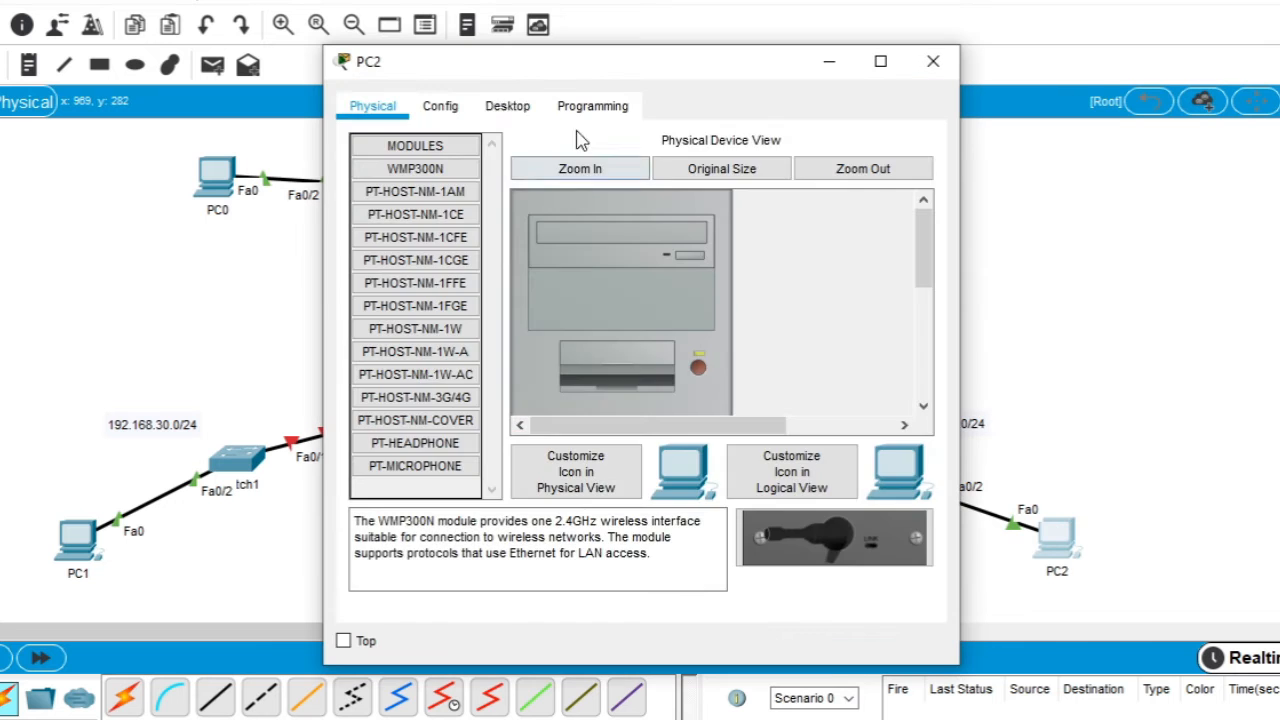
{"action": "left_click", "coordinate": [508, 106]}
{"action": "left_click", "coordinate": [455, 233]}
{"action": "type", "text": "192.168.30.2"}
{"action": "key", "text": "Tab"}
{"action": "key", "text": "Tab"}
{"action": "type", "text": "1"}
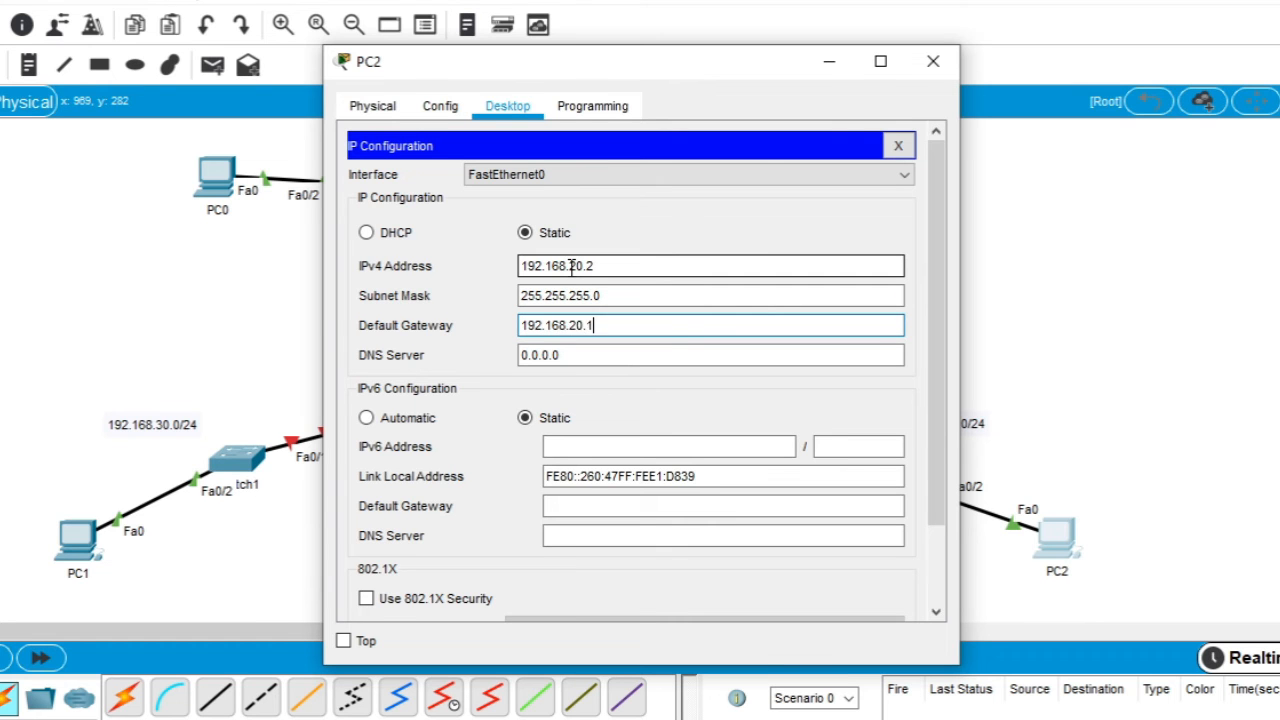
{"action": "left_click", "coordinate": [933, 61]}
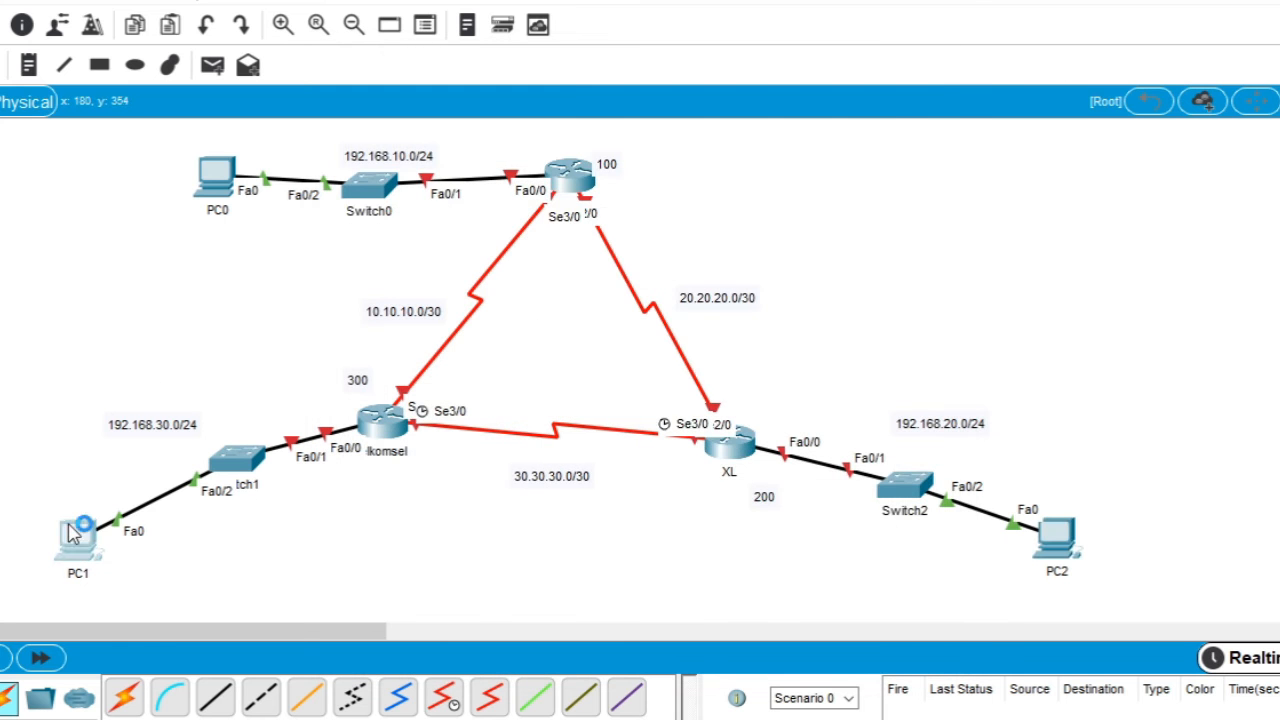
Give PC1 the static IPv4 address 192.168.30.2, mask 255.255.255.0, and default gateway 192.168.30.1.
{"action": "left_click", "coordinate": [72, 533]}
{"action": "left_click", "coordinate": [508, 106]}
{"action": "left_click", "coordinate": [450, 215]}
{"action": "left_click", "coordinate": [543, 264]}
{"action": "type", "text": "92"}
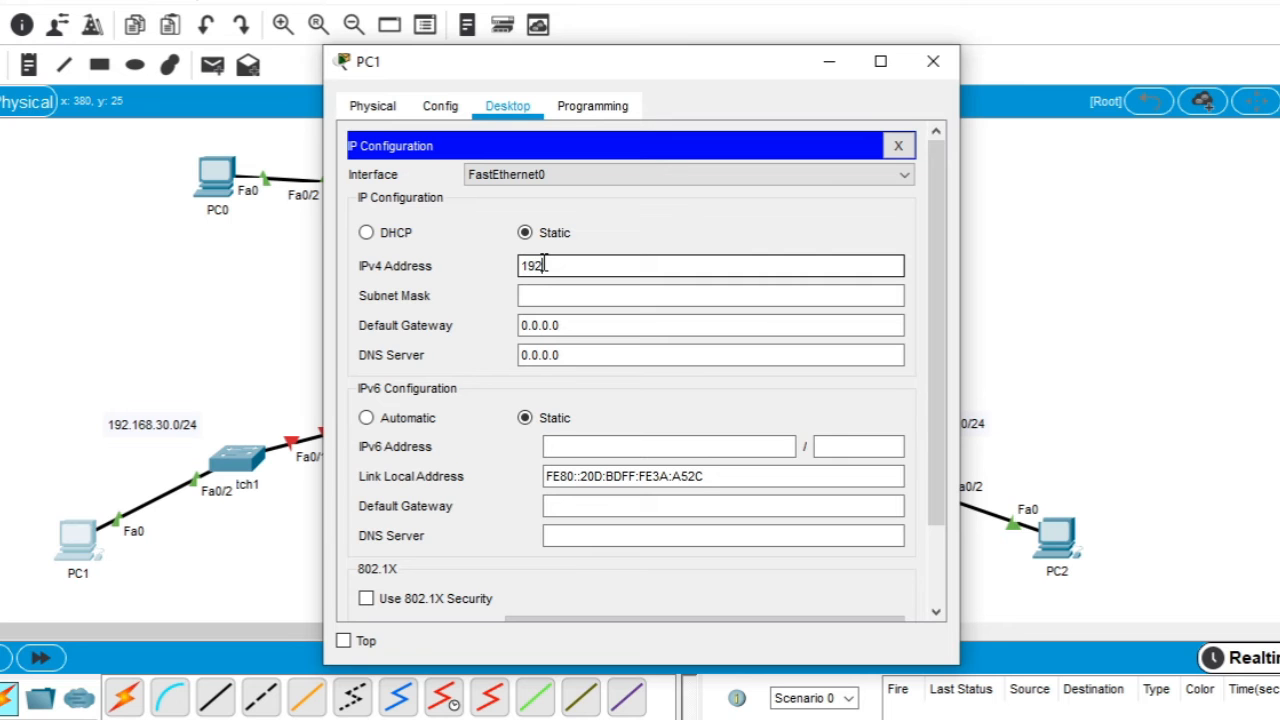
{"action": "type", "text": ".168.30.2"}
{"action": "key", "text": "Tab"}
{"action": "key", "text": "Tab"}
{"action": "type", "text": "192.1"}
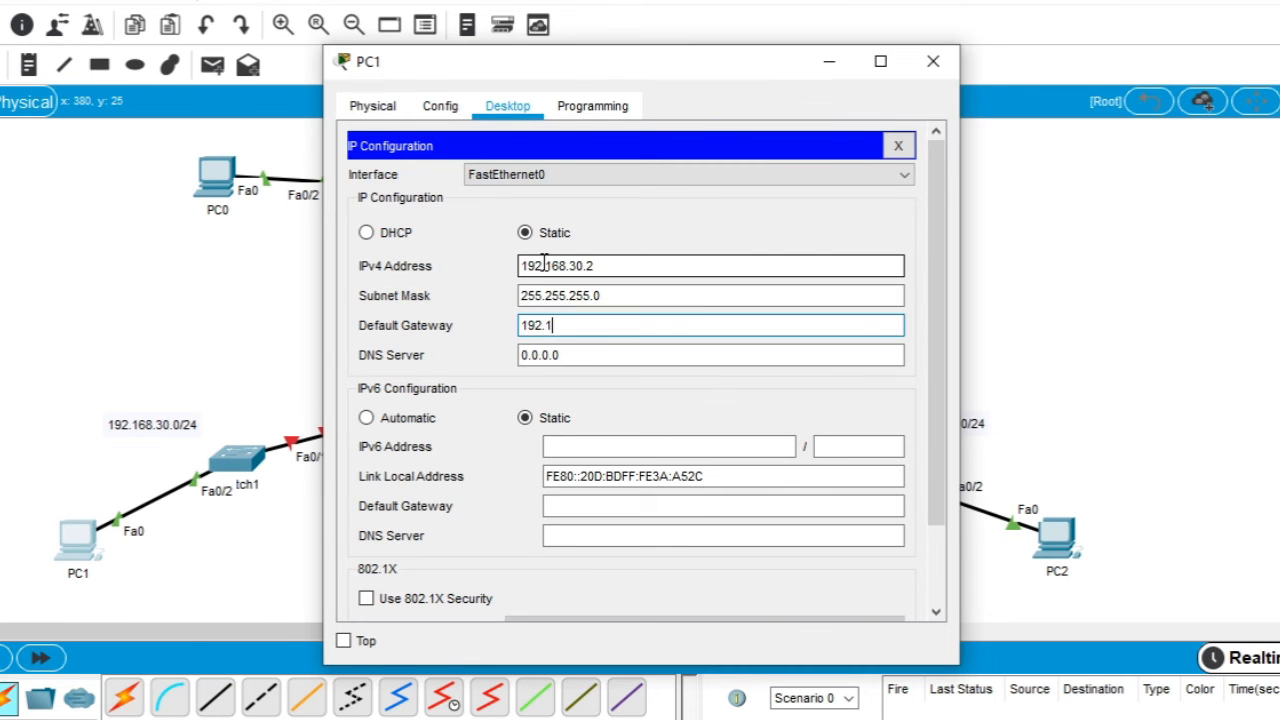
{"action": "type", "text": "68.30.1"}
{"action": "left_click", "coordinate": [898, 146]}
{"action": "left_click", "coordinate": [933, 61]}
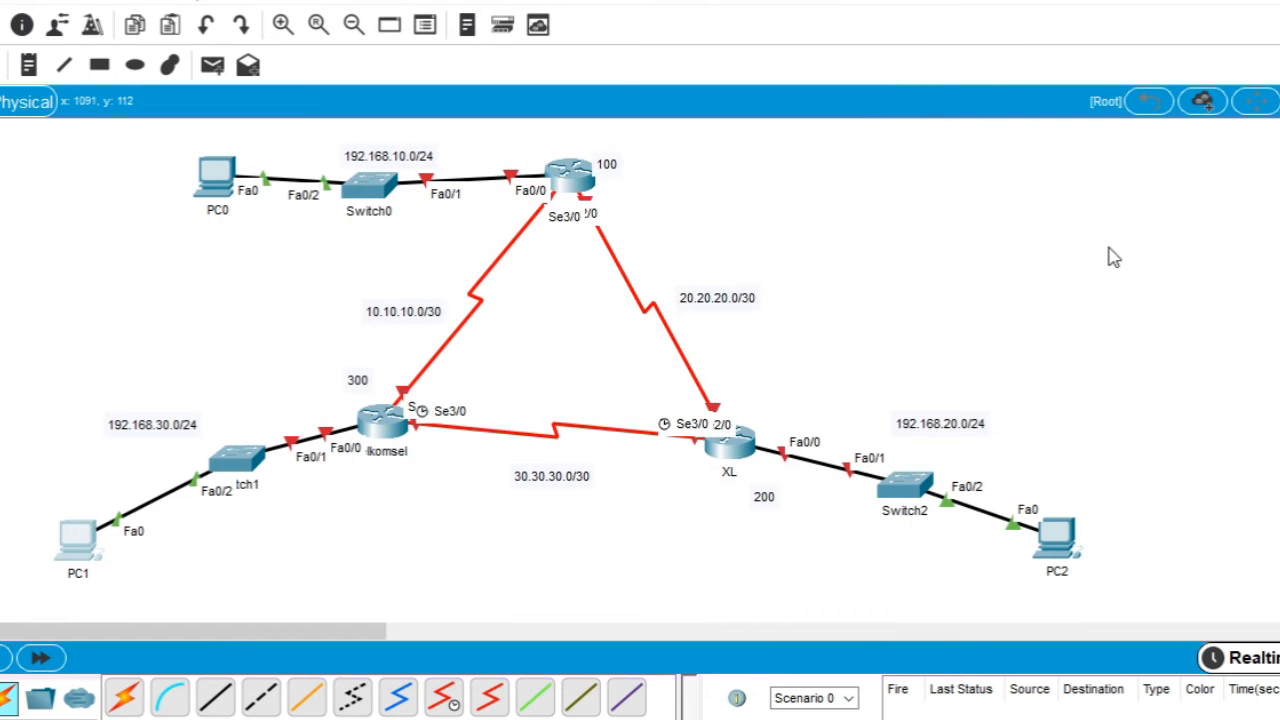
Decline the initial configuration dialog in the indosat router's command line and enter global configuration mode.
{"action": "left_click", "coordinate": [588, 178]}
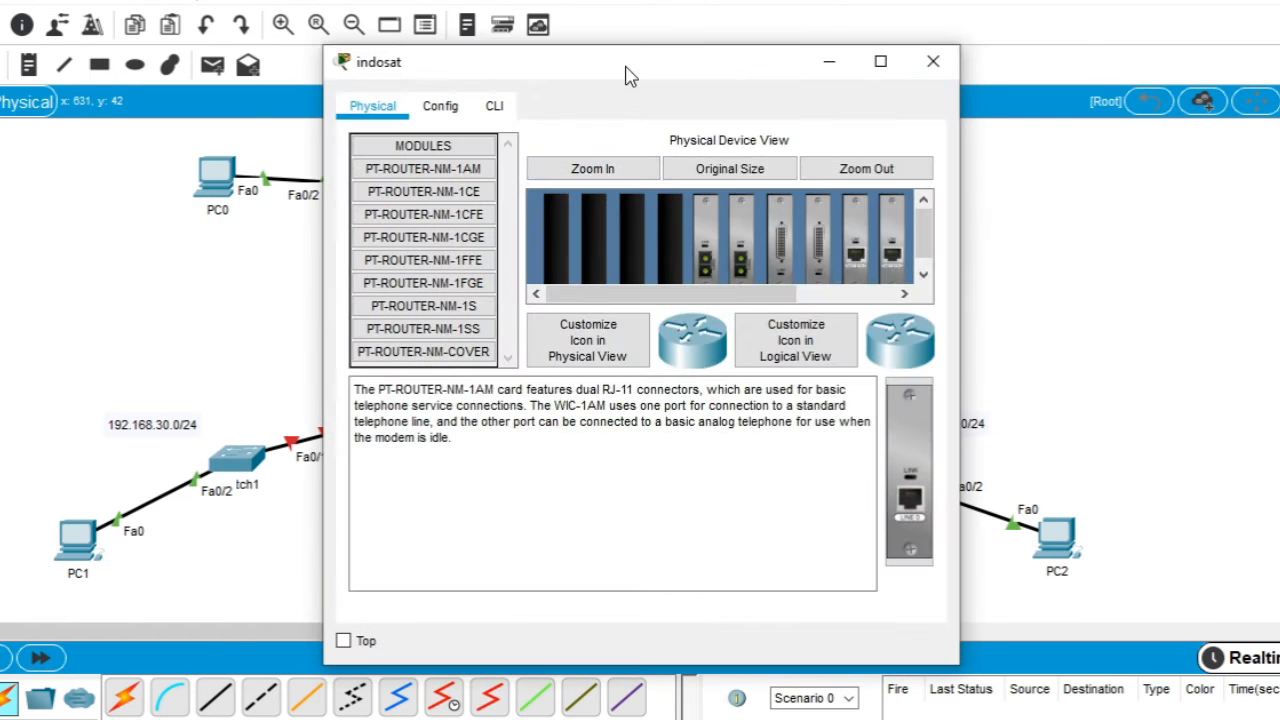
{"action": "left_click_drag", "start_coordinate": [630, 77], "coordinate": [1015, 57]}
{"action": "left_click", "coordinate": [879, 87]}
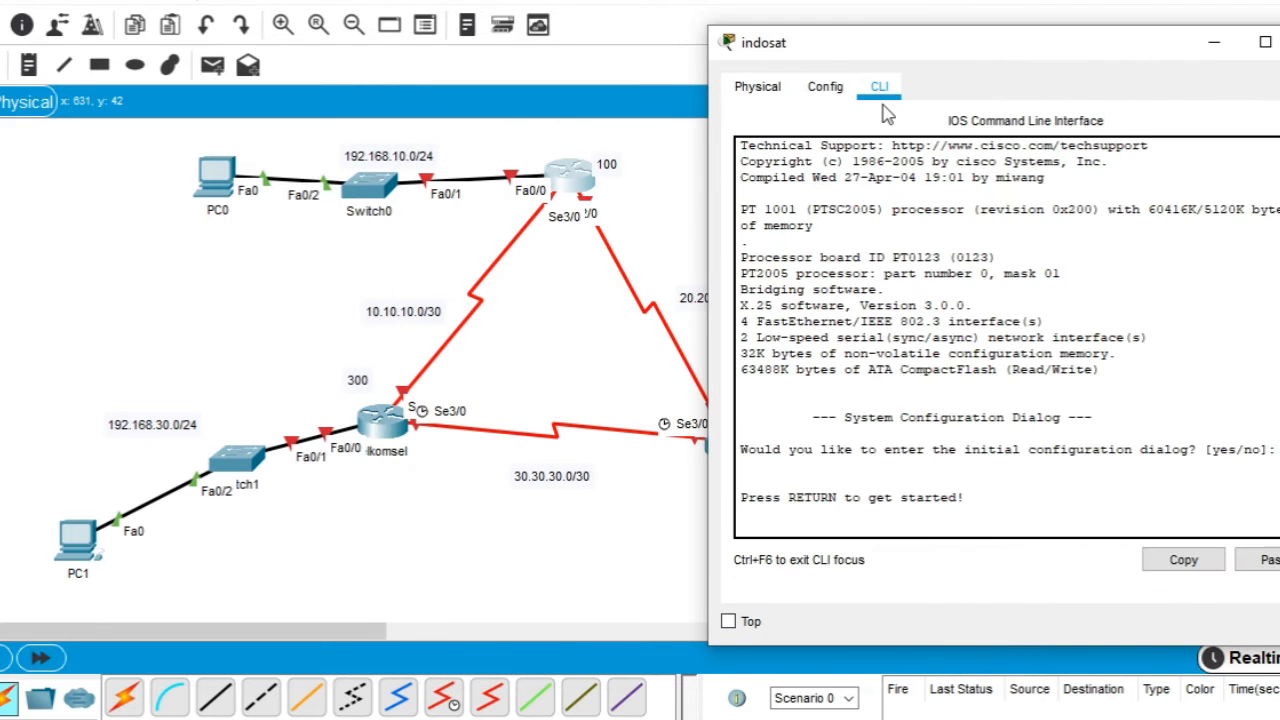
{"action": "key", "text": "Return"}
{"action": "key", "text": "Return"}
{"action": "key", "text": "Return"}
{"action": "type", "text": "en"}
{"action": "key", "text": "Return"}
{"action": "type", "text": "cond"}
{"action": "key", "text": "BackSpace"}
{"action": "key", "text": "BackSpace"}
{"action": "type", "text": "f ter"}
{"action": "key", "text": "Return"}
{"action": "key", "text": "Return"}
Assign 192.168.10.1 255.255.255.0 to the indosat router's interface f0/0, enable it with no shutdown, and exit the interface mode.
{"action": "type", "text": "inter"}
{"action": "key", "text": "Tab"}
{"action": "type", "text": "f0/0"}
{"action": "key", "text": "Return"}
{"action": "type", "text": "ip"}
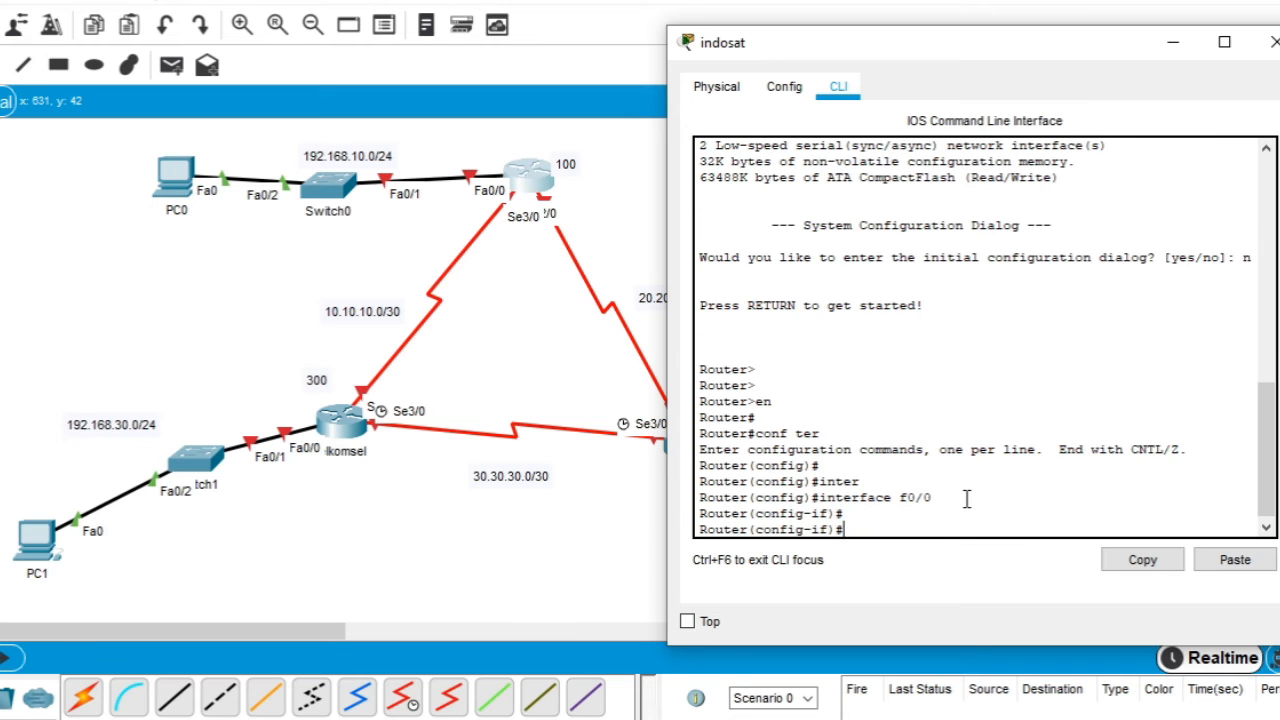
{"action": "type", "text": " add"}
{"action": "key", "text": "Tab"}
{"action": "type", "text": "192.168.10.1 255"}
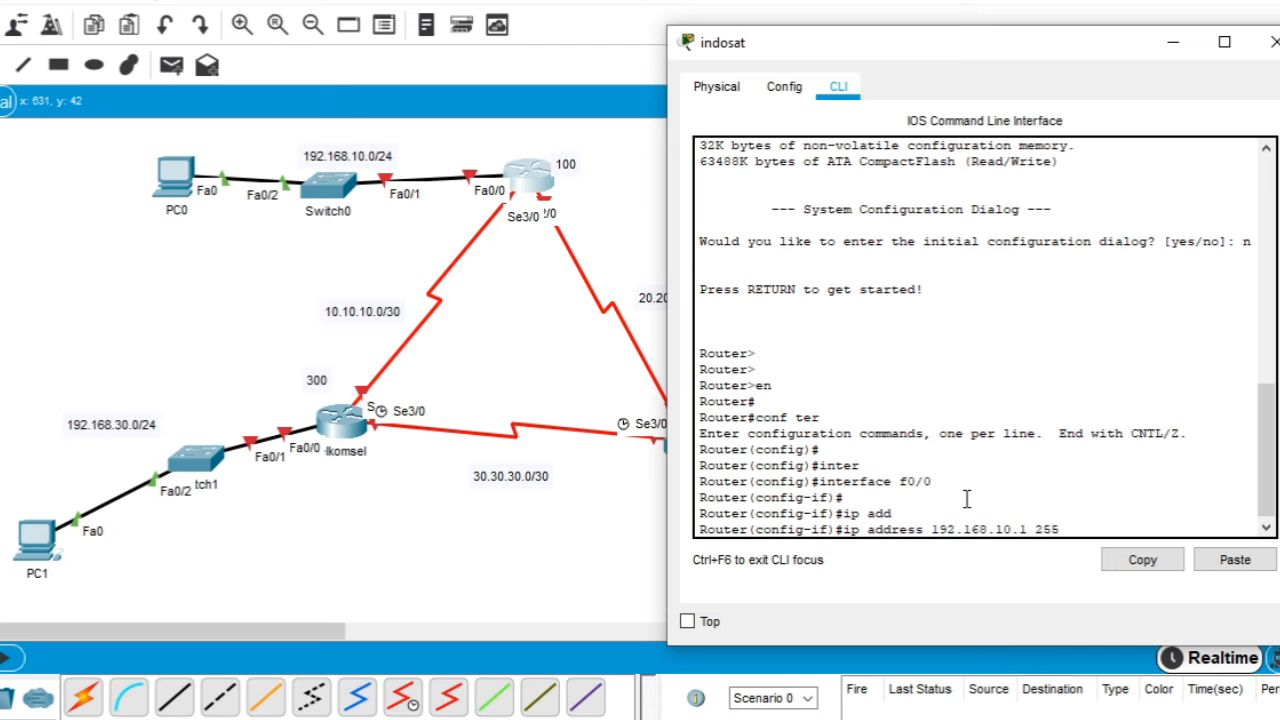
{"action": "type", "text": ".255.255.0"}
{"action": "key", "text": "Return"}
{"action": "type", "text": "no sh"}
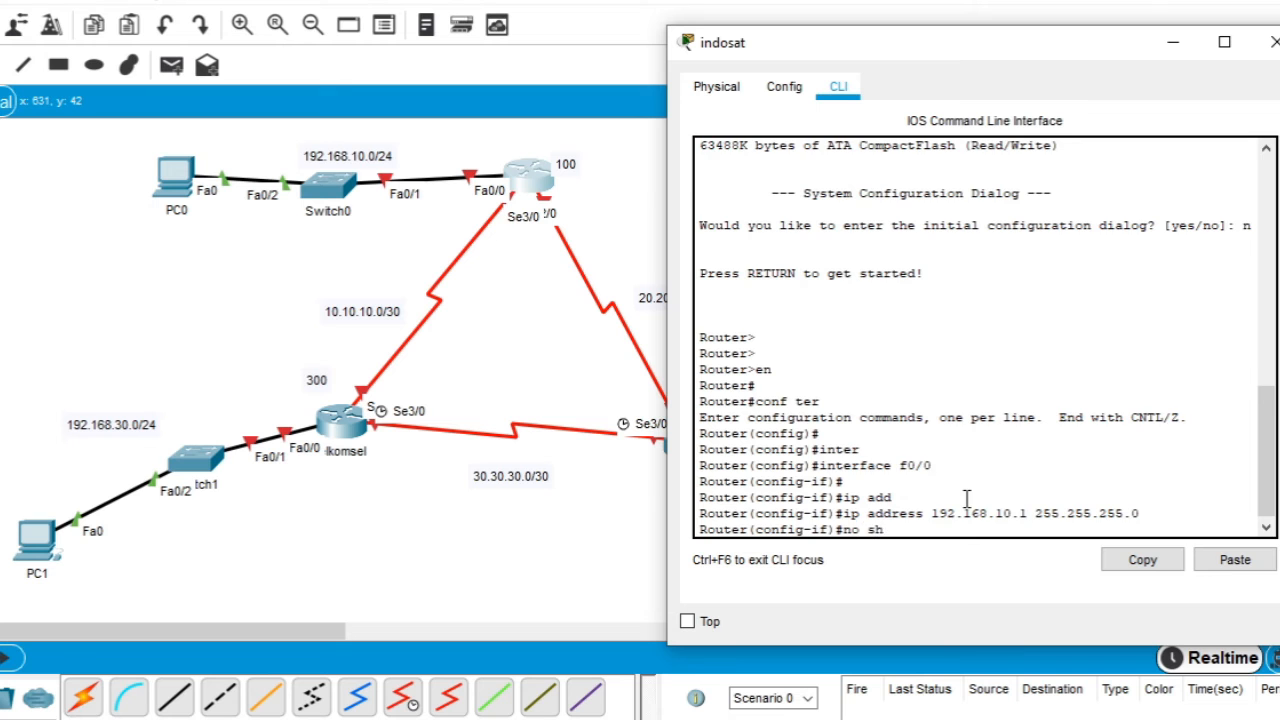
{"action": "type", "text": "u"}
{"action": "key", "text": "Tab"}
{"action": "key", "text": "Return"}
{"action": "key", "text": "Return"}
{"action": "type", "text": "exit"}
{"action": "key", "text": "Return"}
Begin an interface command on the indosat router, shift its icon slightly in the topology, and check which serial ports its links use.
{"action": "type", "text": "inter"}
{"action": "key", "text": "Tab"}
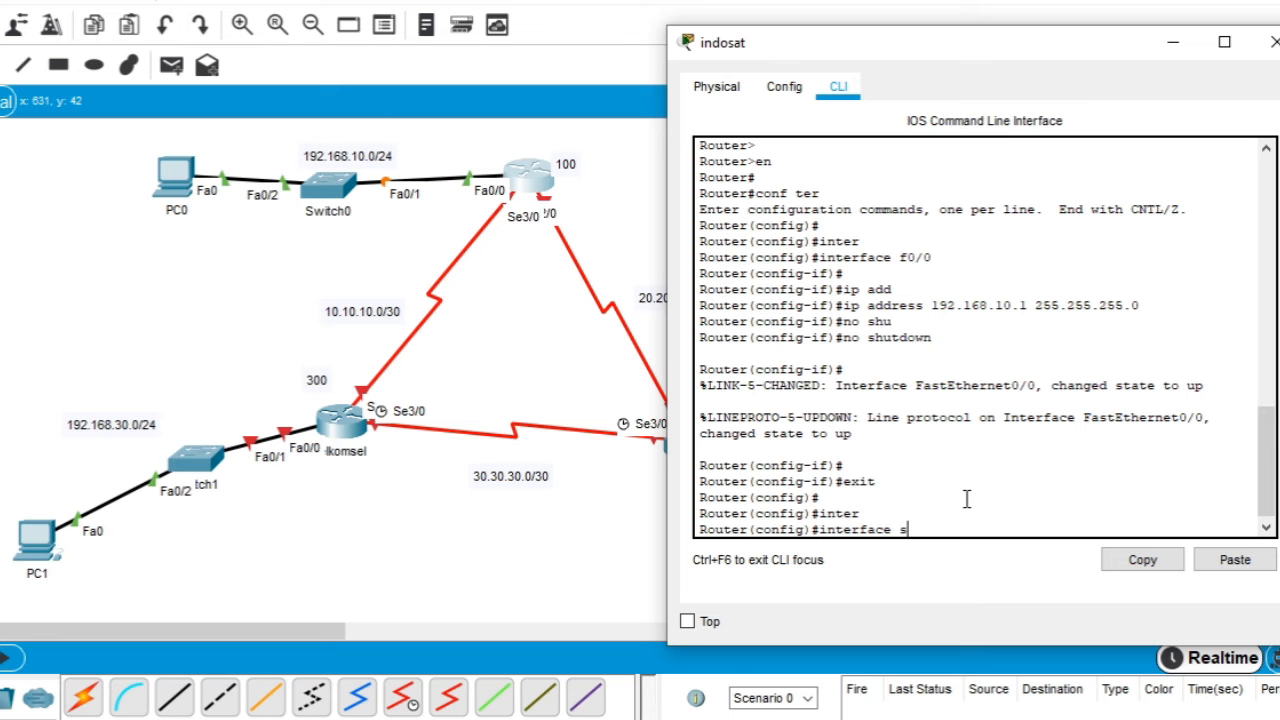
{"action": "left_click", "coordinate": [1173, 42]}
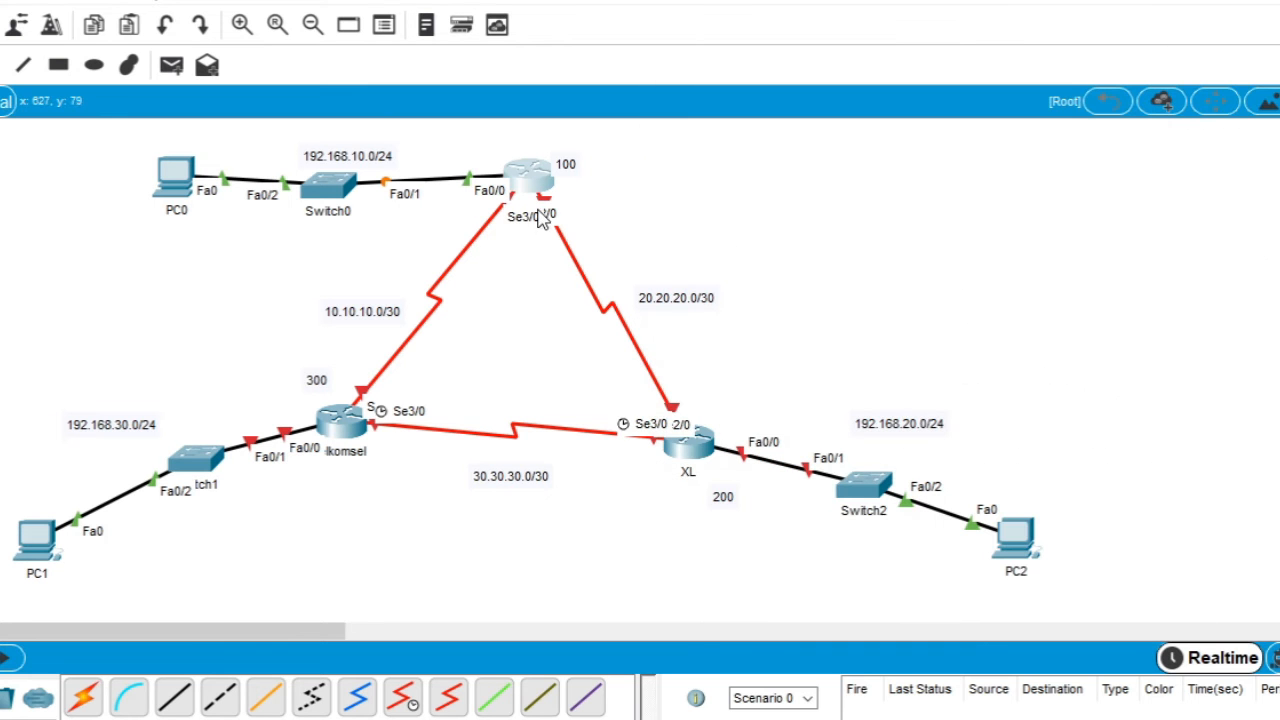
{"action": "mouse_move", "coordinate": [540, 200]}
{"action": "left_mouse_down"}
{"action": "mouse_move", "coordinate": [562, 197]}
{"action": "mouse_move", "coordinate": [523, 190]}
{"action": "left_mouse_up"}
{"action": "left_click", "coordinate": [534, 194]}
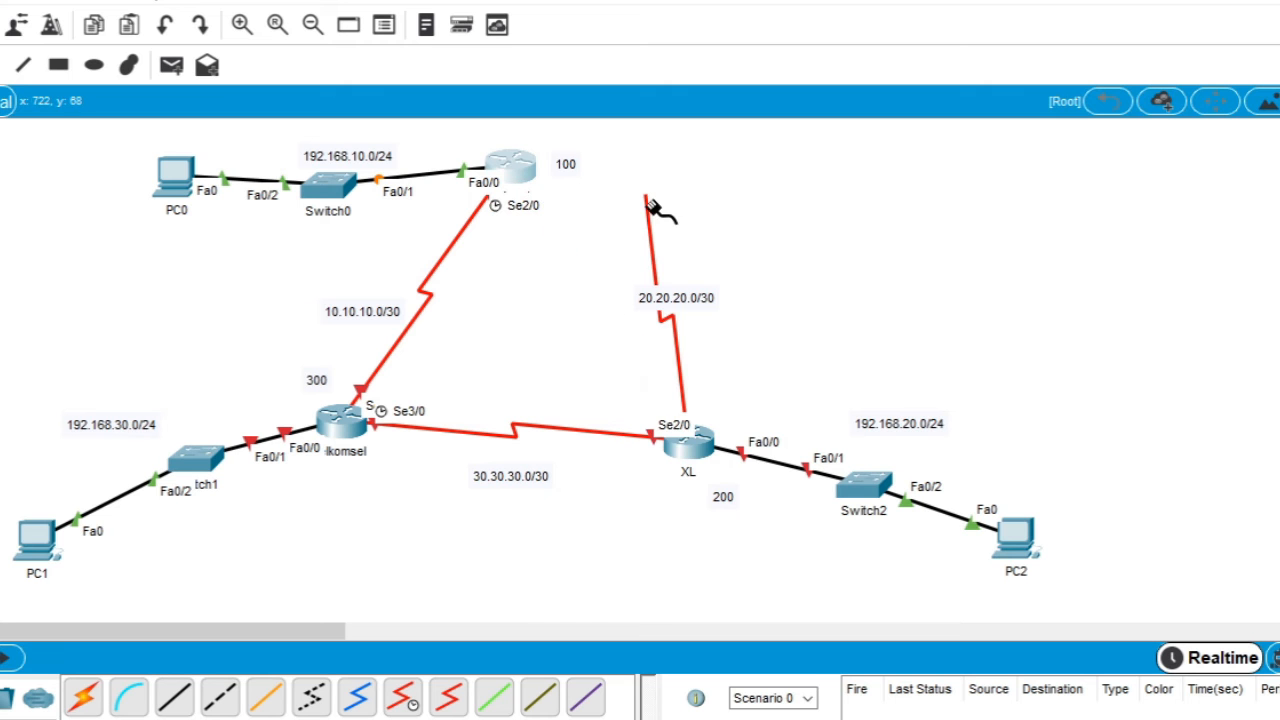
{"action": "left_click", "coordinate": [518, 168]}
{"action": "left_click", "coordinate": [600, 220]}
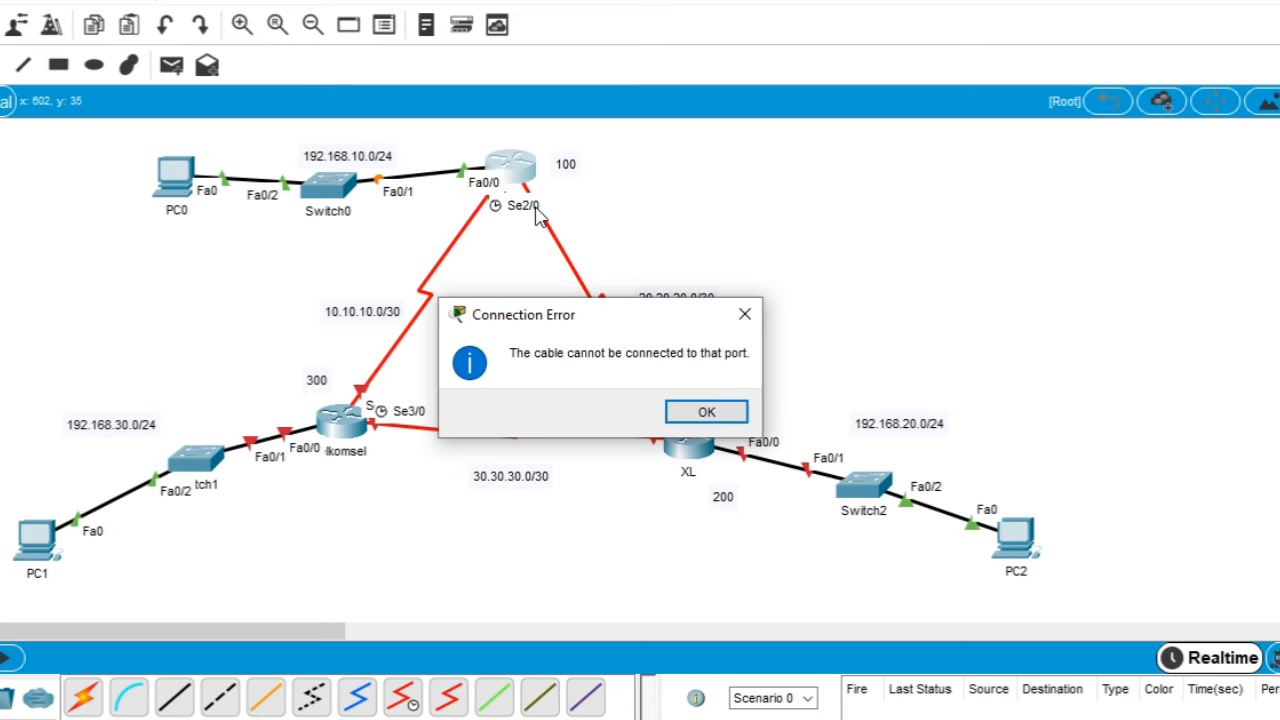
{"action": "left_click", "coordinate": [745, 314]}
{"action": "left_click", "coordinate": [515, 166]}
{"action": "left_click", "coordinate": [562, 253]}
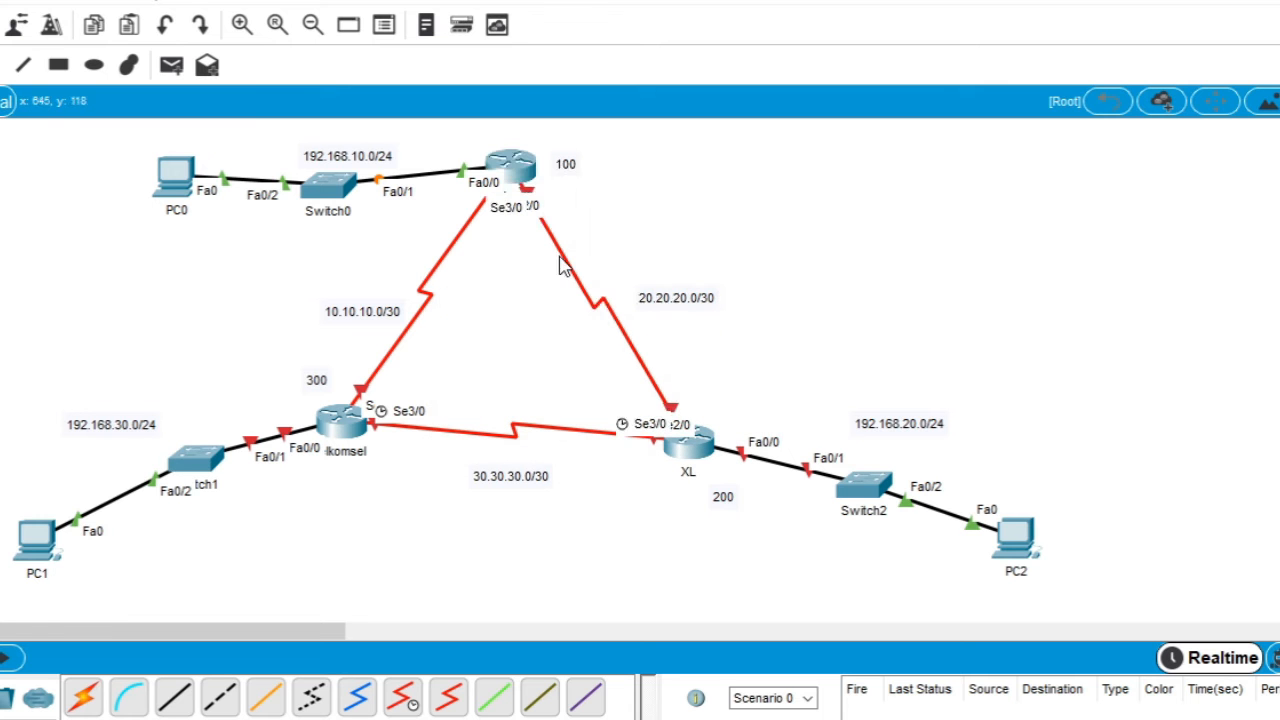
Assign 10.10.10.1 255.255.255.252 to the indosat router's interface s2/0, enable it with no shutdown, and exit the interface mode.
{"action": "left_click", "coordinate": [522, 170]}
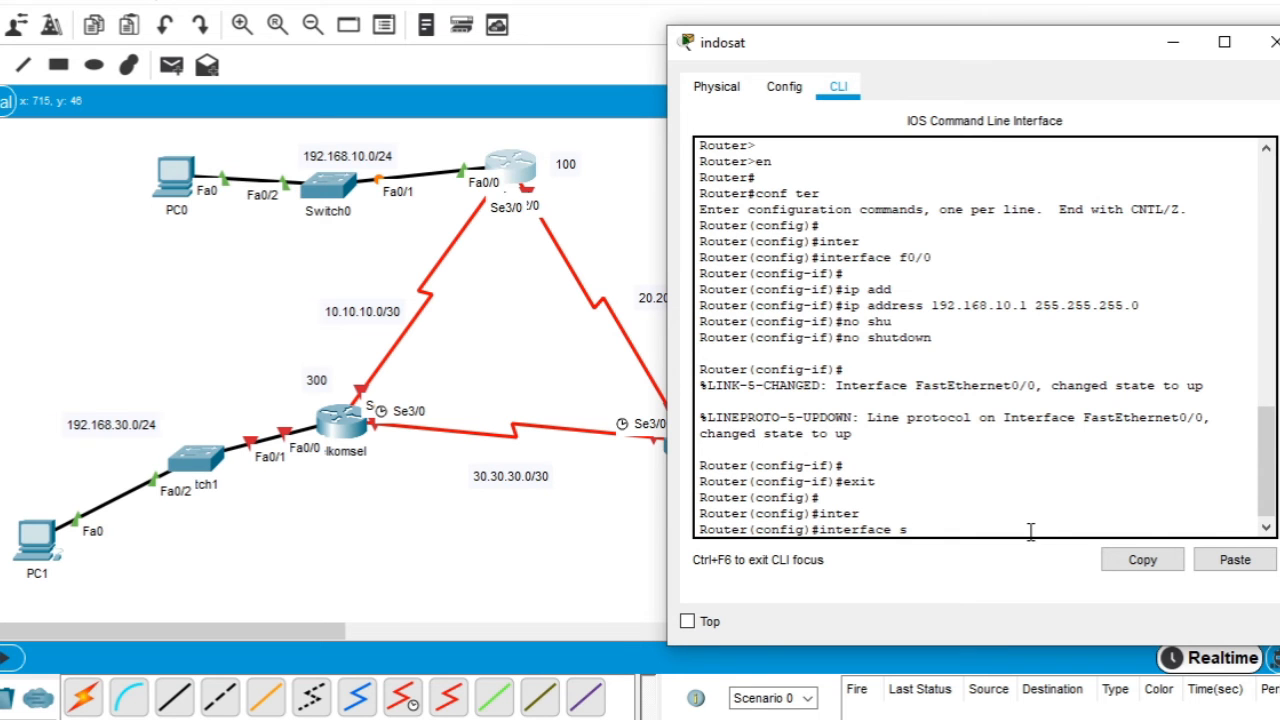
{"action": "type", "text": "/0"}
{"action": "key", "text": "Return"}
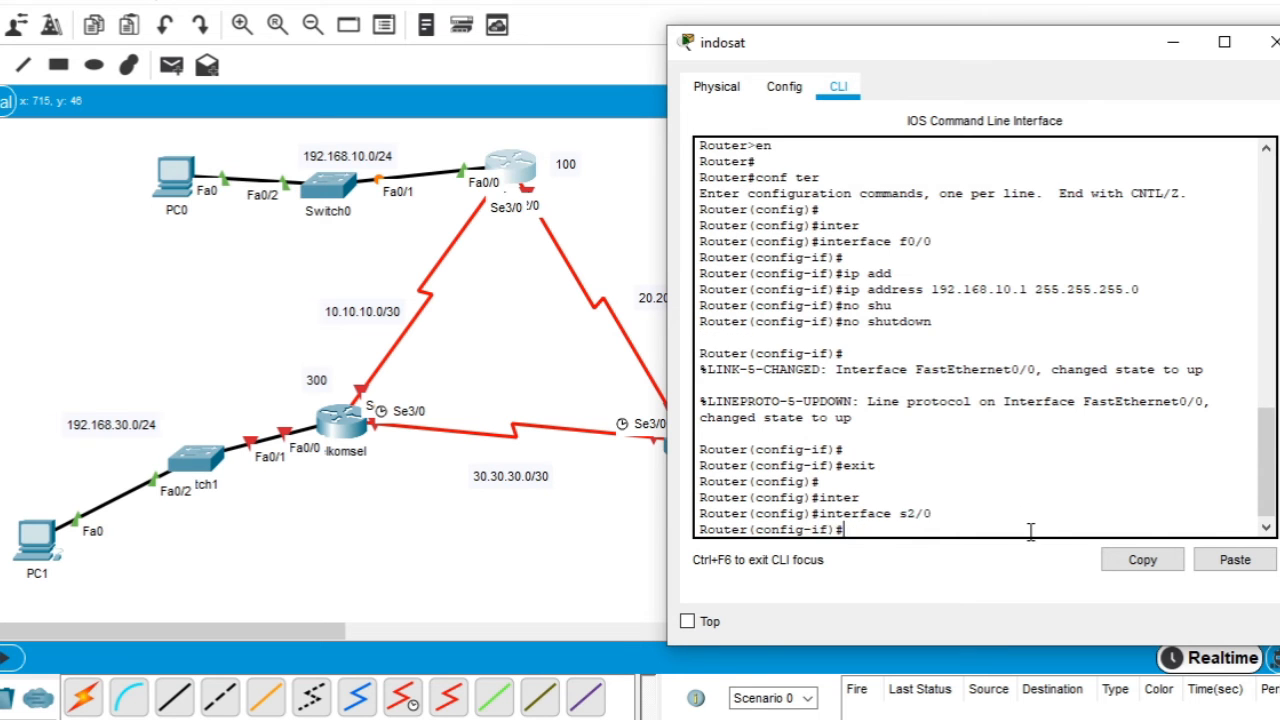
{"action": "type", "text": "ip ad"}
{"action": "key", "text": "Tab"}
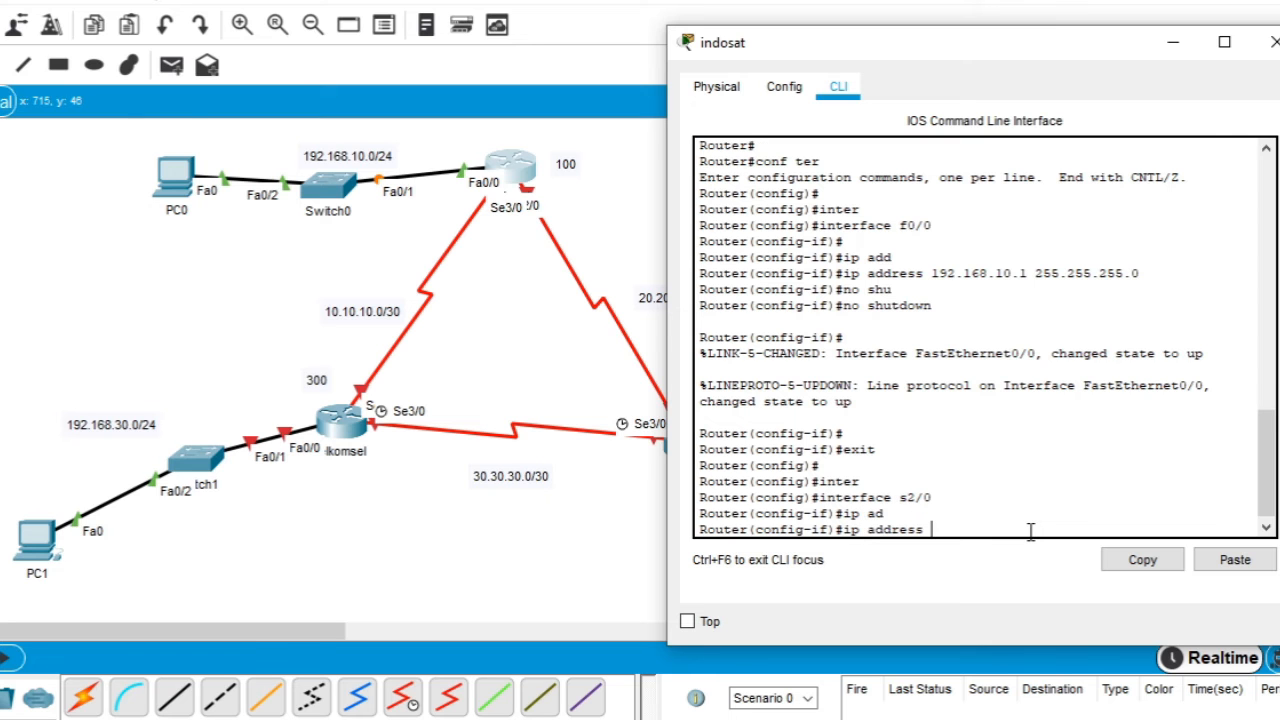
{"action": "type", "text": "10.10.10.1 255.255.255.252"}
{"action": "key", "text": "Return"}
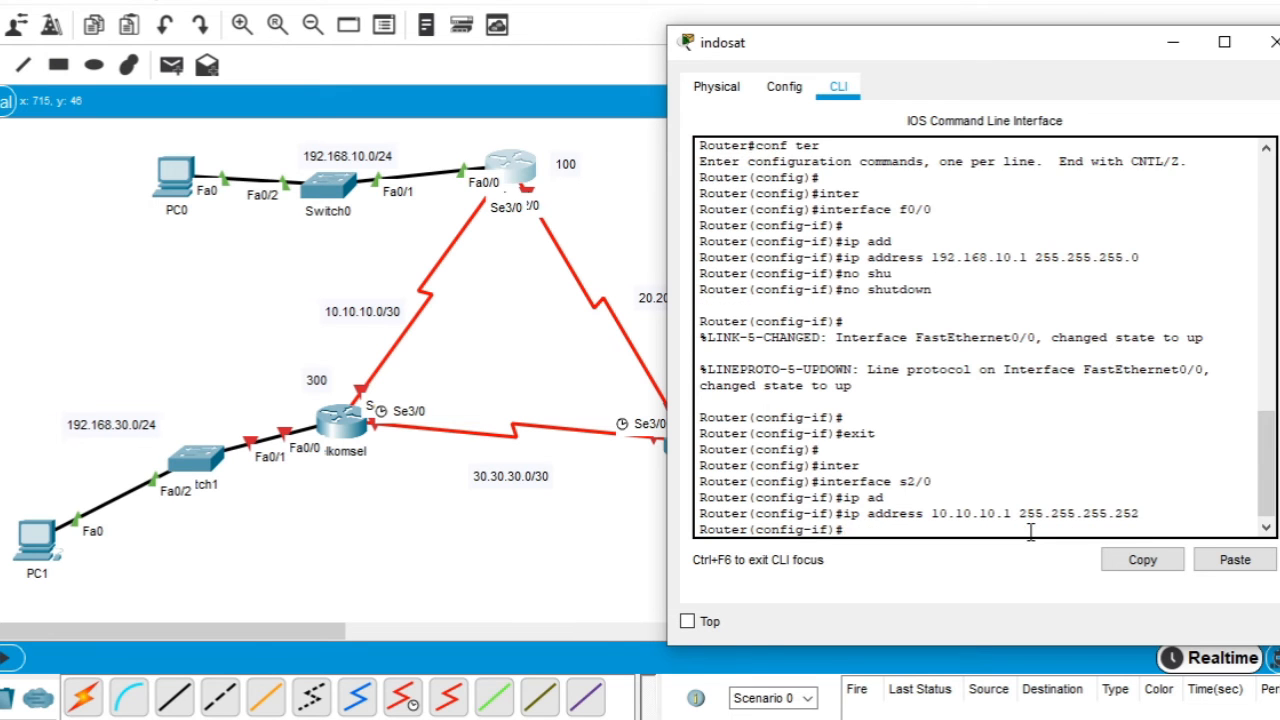
{"action": "type", "text": "no shu"}
{"action": "key", "text": "Tab"}
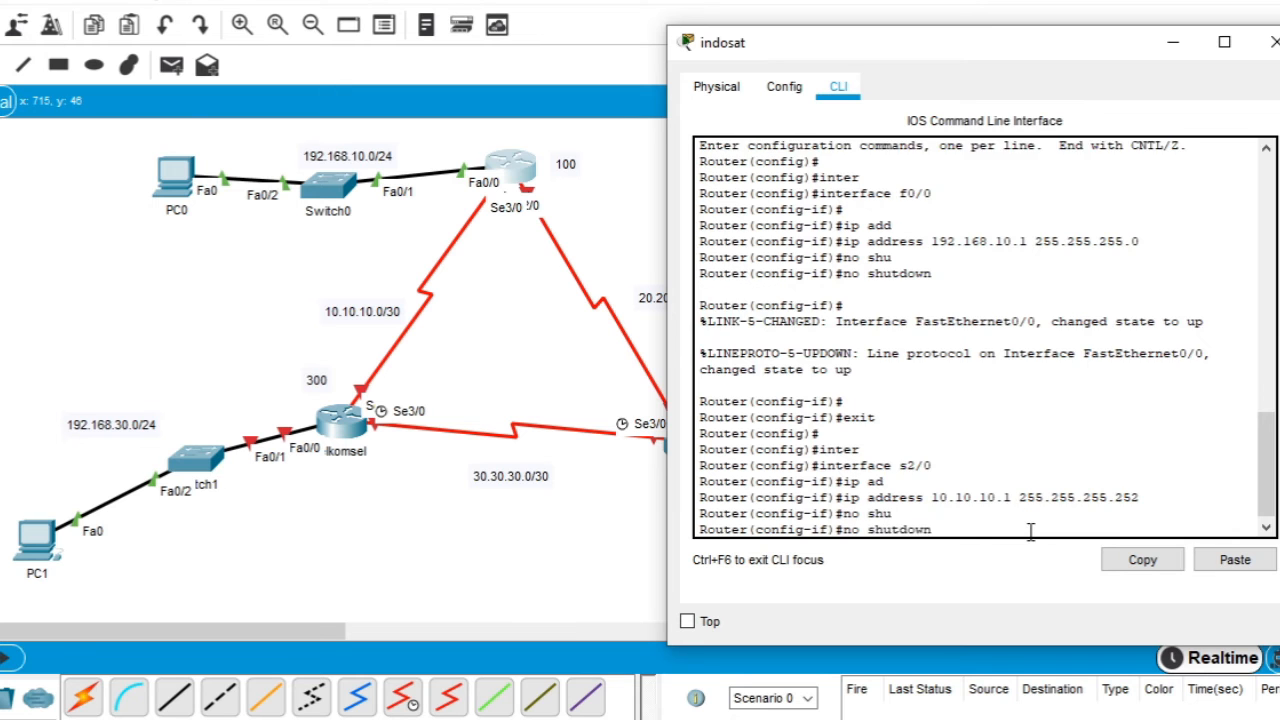
{"action": "key", "text": "Return"}
{"action": "type", "text": "exit"}
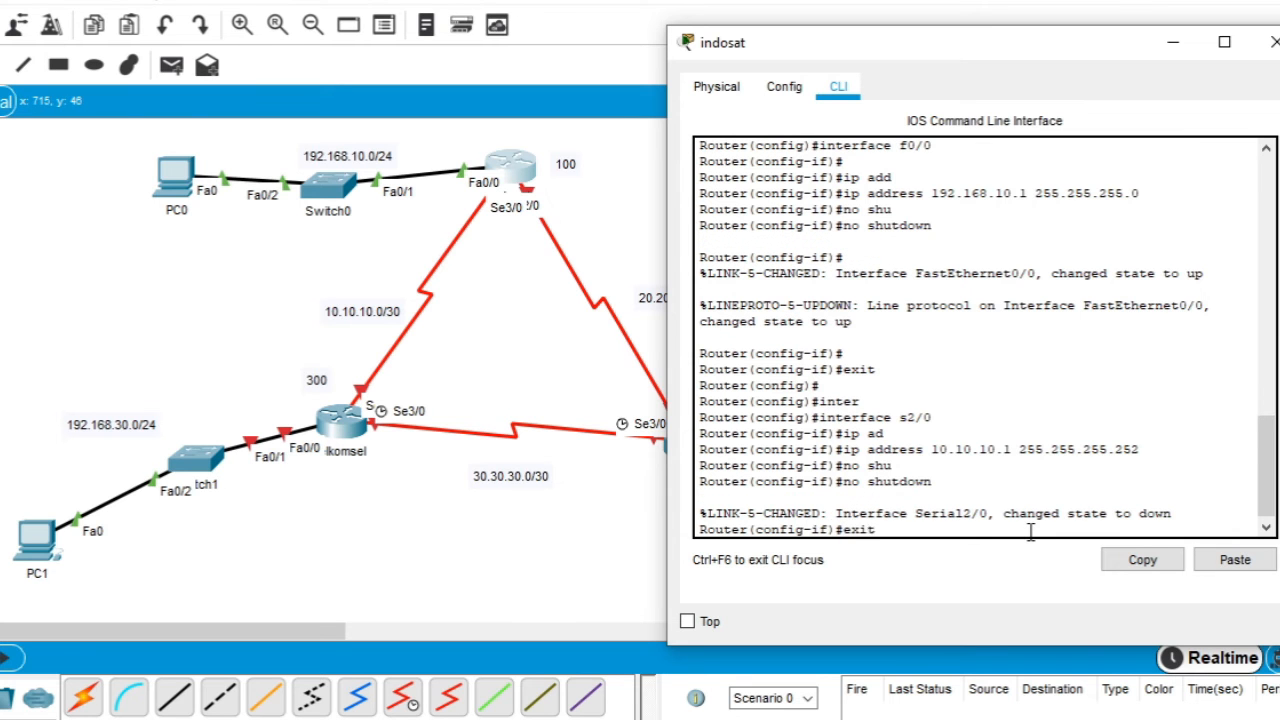
{"action": "key", "text": "Return"}
Assign the IP address 20.20.20.1 with mask 255.255.255.252 to the indosat router's interface s3/0.
{"action": "type", "text": "inter"}
{"action": "key", "text": "Tab"}
{"action": "type", "text": "s3/0"}
{"action": "key", "text": "Return"}
{"action": "type", "text": "ip add"}
{"action": "key", "text": "Tab"}
{"action": "type", "text": "20.20.20."}
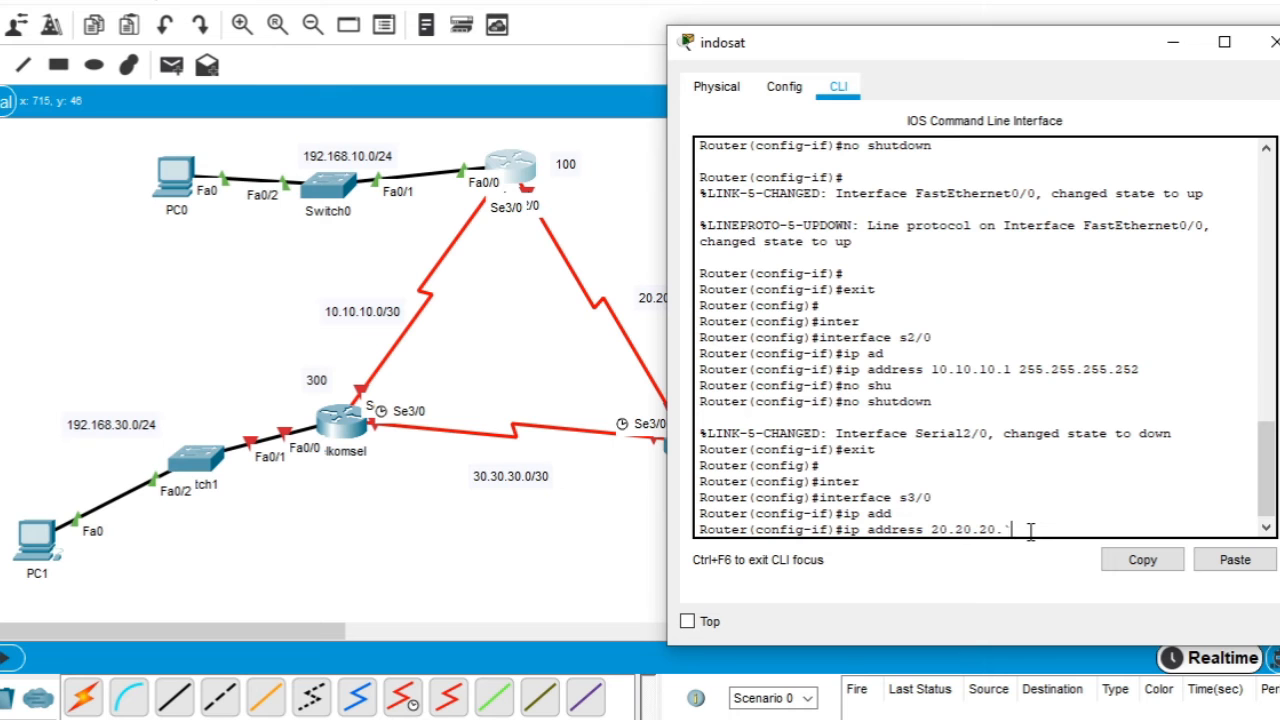
{"action": "type", "text": "1 255.255.255.252"}
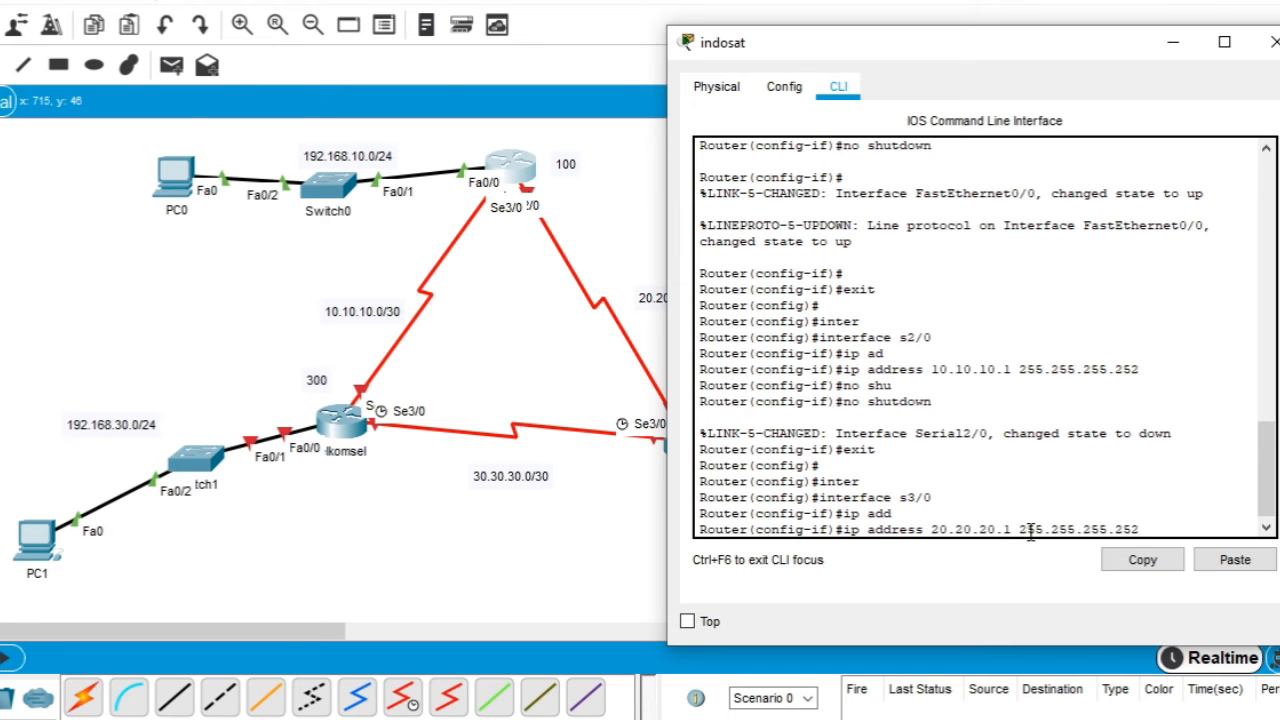
{"action": "key", "text": "Return"}
{"action": "key", "text": "Return"}
Enable the indosat router's interface s3/0 with no shutdown and exit to global configuration mode.
{"action": "type", "text": "no shu"}
{"action": "key", "text": "Tab"}
{"action": "key", "text": "Return"}
{"action": "key", "text": "Return"}
{"action": "type", "text": "exit"}
{"action": "key", "text": "Return"}
{"action": "key", "text": "Return"}
{"action": "key", "text": "Return"}
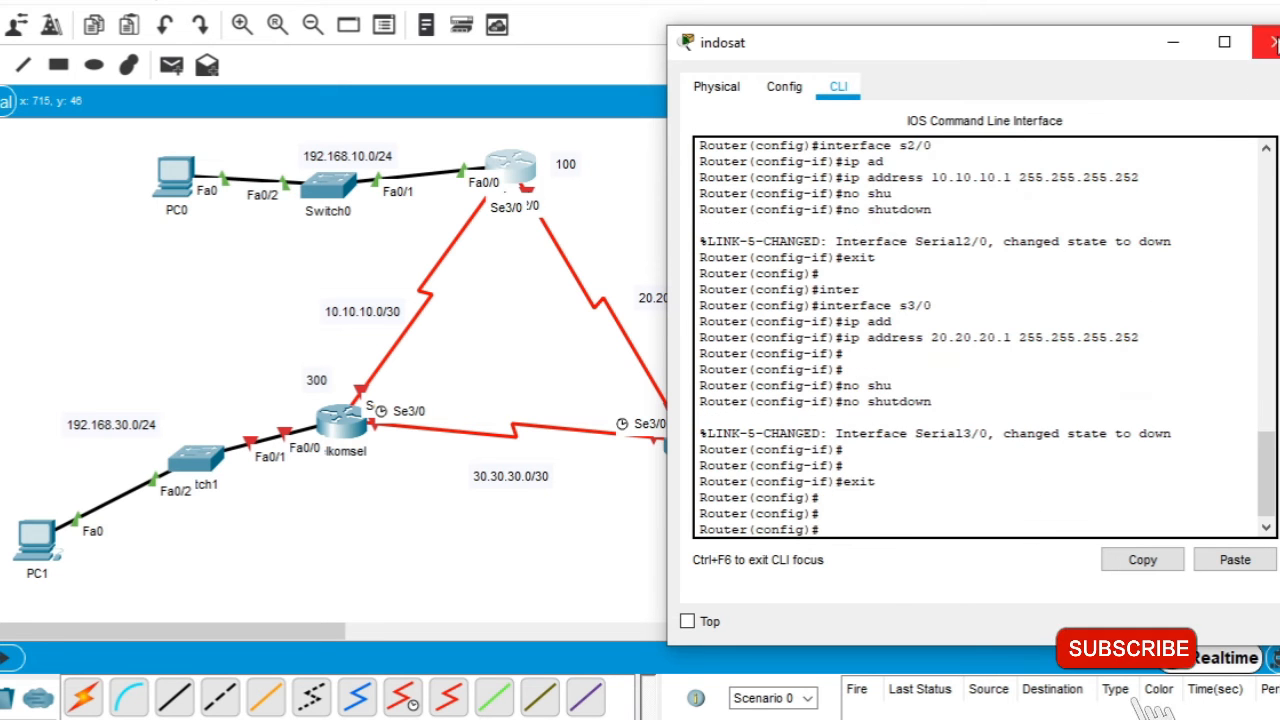
{"action": "left_click", "coordinate": [1274, 42]}
Decline the initial configuration dialog in the XL router's command line and enter global configuration mode.
{"action": "left_click", "coordinate": [694, 450]}
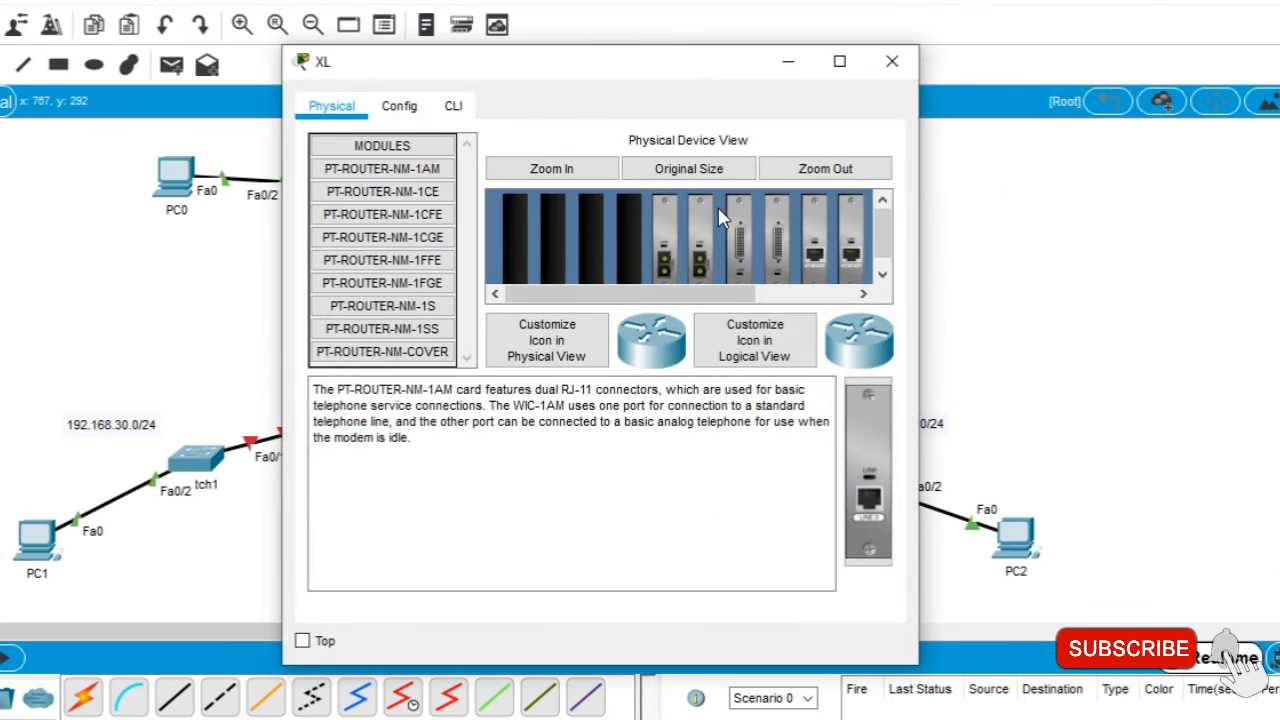
{"action": "left_click_drag", "start_coordinate": [711, 74], "coordinate": [289, 71]}
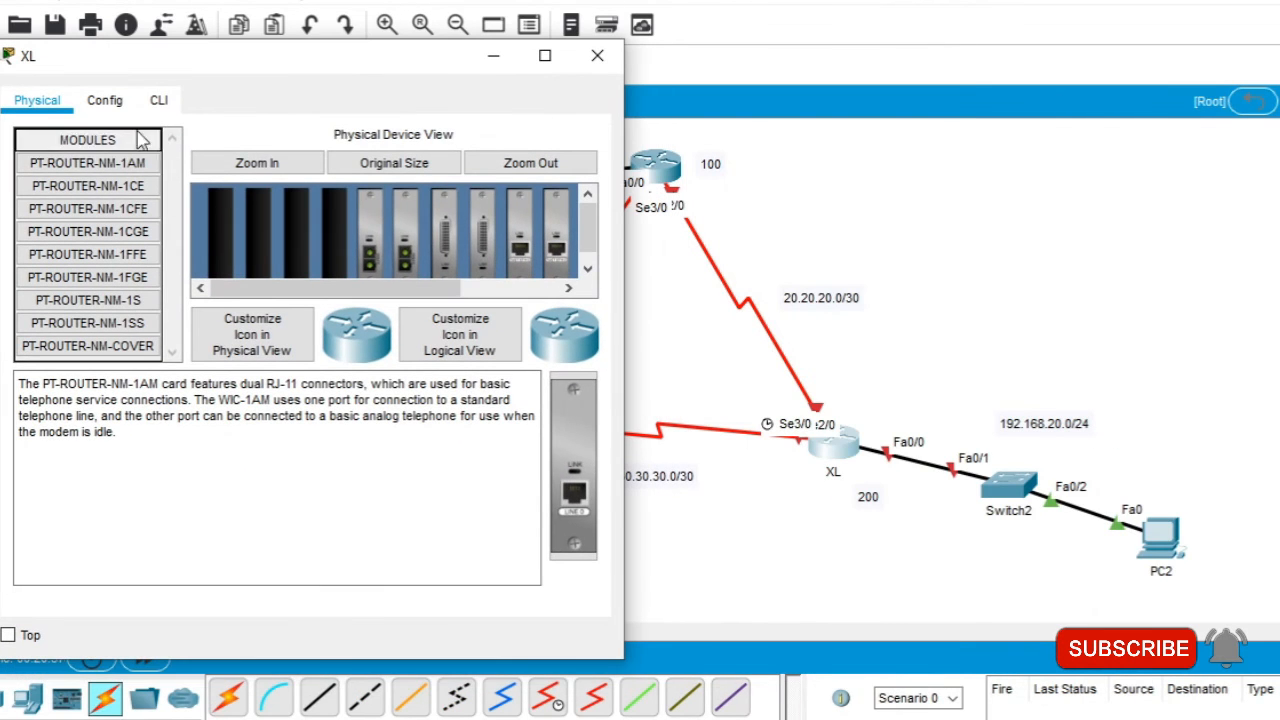
{"action": "left_click", "coordinate": [159, 100]}
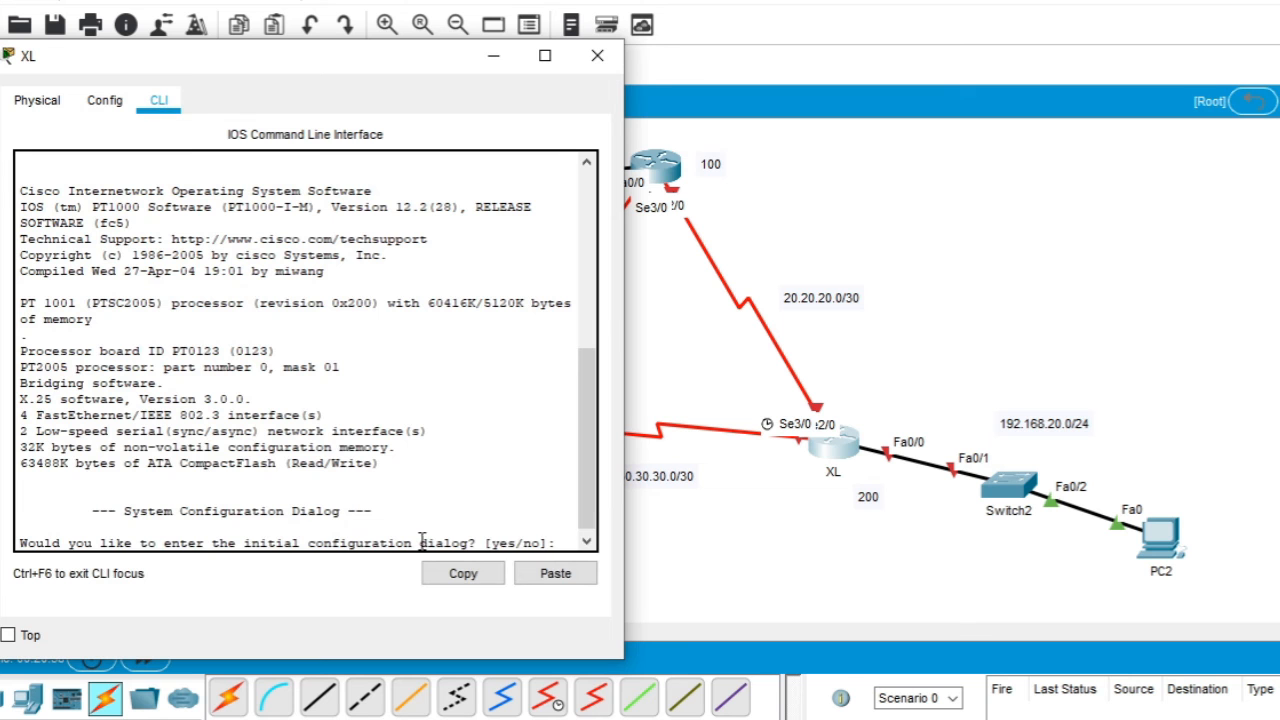
{"action": "type", "text": "no"}
{"action": "key", "text": "Return"}
{"action": "key", "text": "Return"}
{"action": "key", "text": "Return"}
{"action": "type", "text": "en"}
{"action": "key", "text": "Return"}
{"action": "type", "text": "conf ter"}
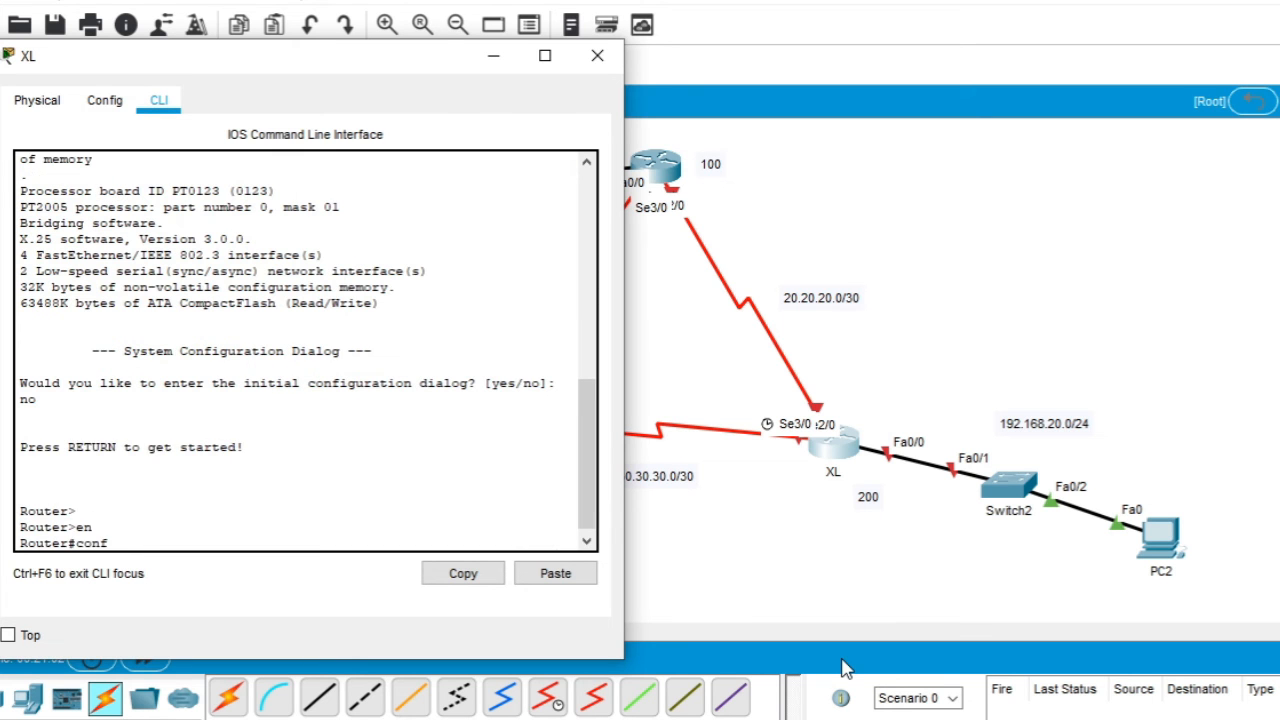
{"action": "key", "text": "Return"}
{"action": "key", "text": "Return"}
Assign the IP address 192.168.20.1 with mask 255.255.255.0 to the XL router's interface f0/0.
{"action": "type", "text": "inter"}
{"action": "key", "text": "Tab"}
{"action": "type", "text": "f0"}
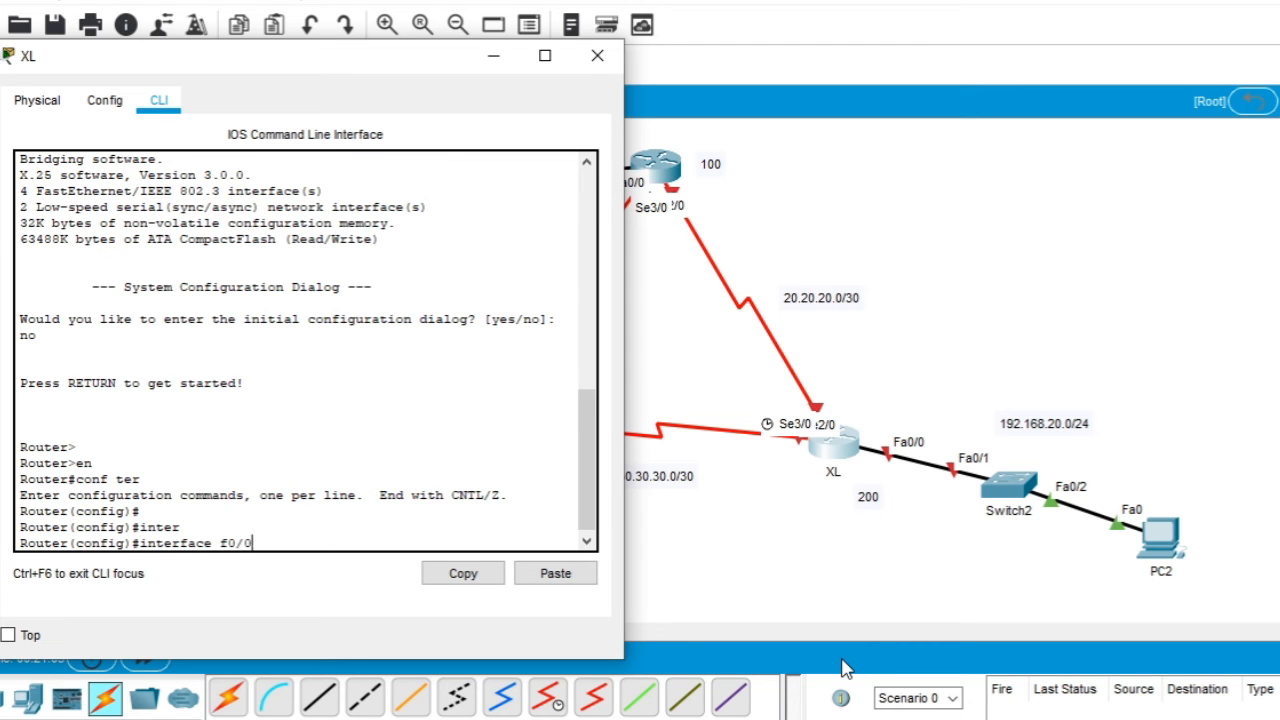
{"action": "type", "text": "/0"}
{"action": "key", "text": "Return"}
{"action": "type", "text": "ip add"}
{"action": "key", "text": "Tab"}
{"action": "type", "text": "192.168.20"}
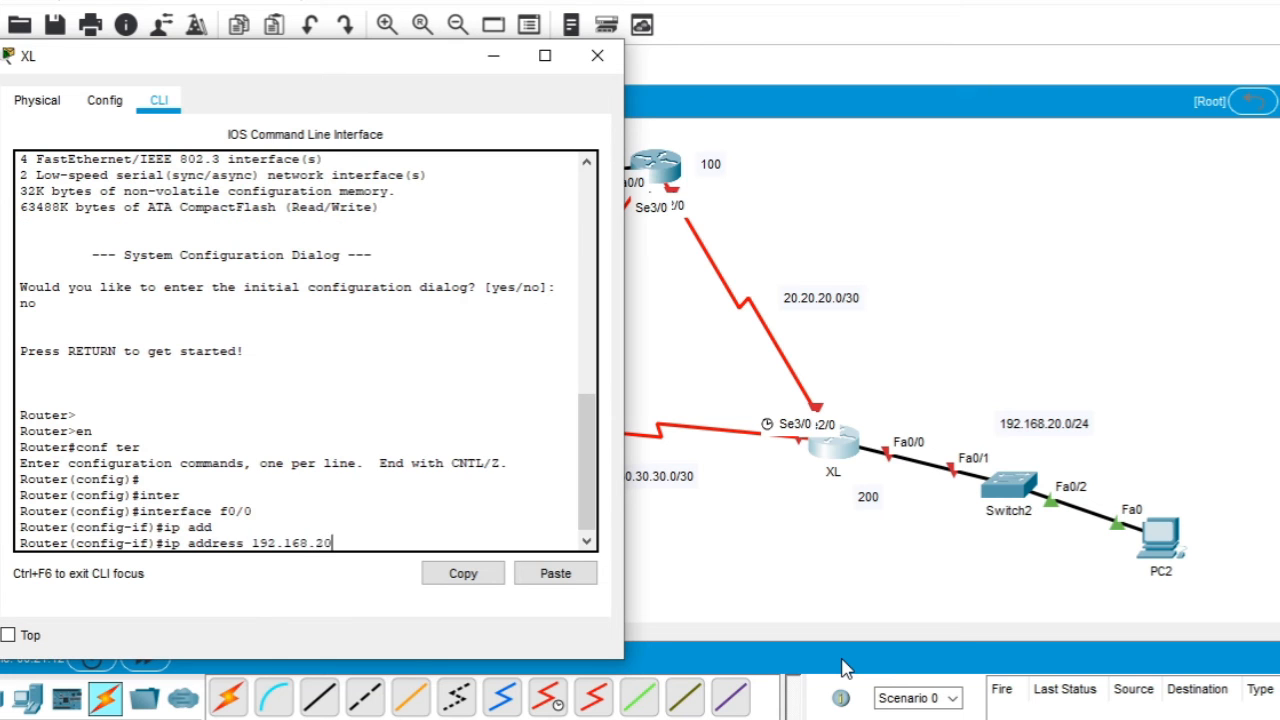
{"action": "type", "text": ".1 255.255.255.0"}
{"action": "key", "text": "Return"}
{"action": "key", "text": "Return"}
Enable the XL router's interface f0/0 with no shutdown and exit the interface mode.
{"action": "type", "text": "no"}
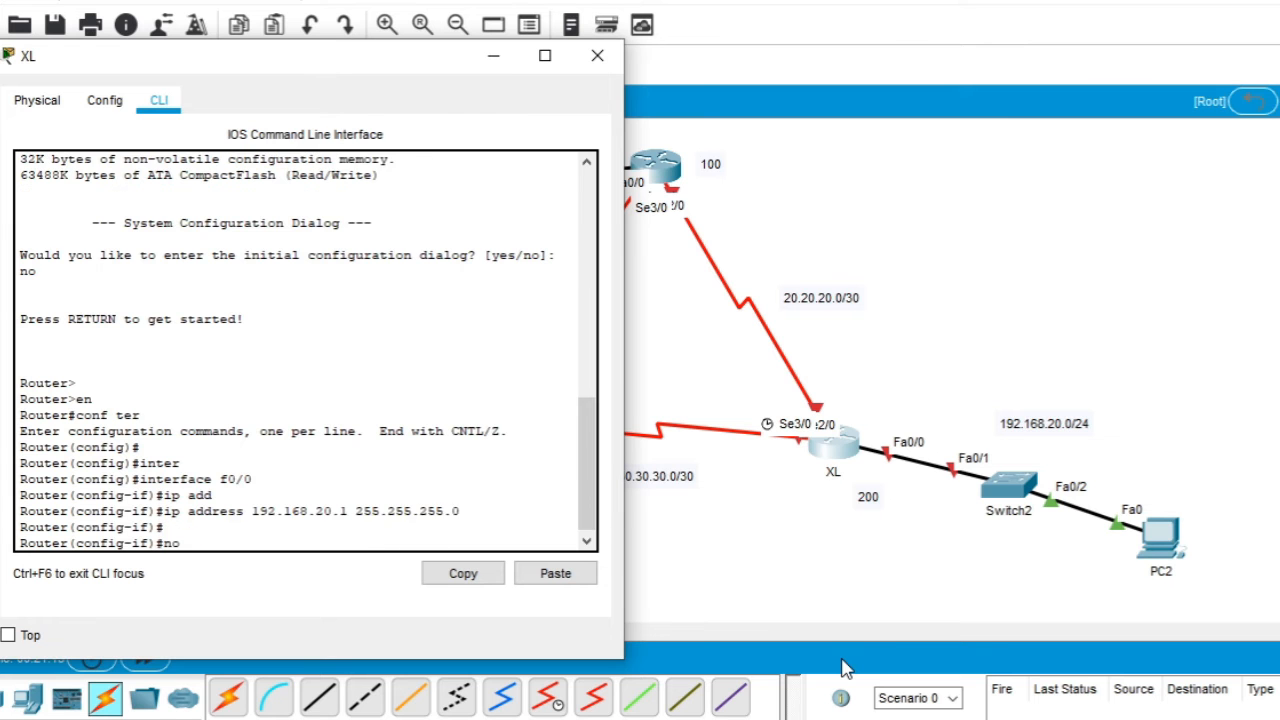
{"action": "type", "text": " shutdown"}
{"action": "key", "text": "Tab"}
{"action": "key", "text": "Return"}
{"action": "type", "text": "exit"}
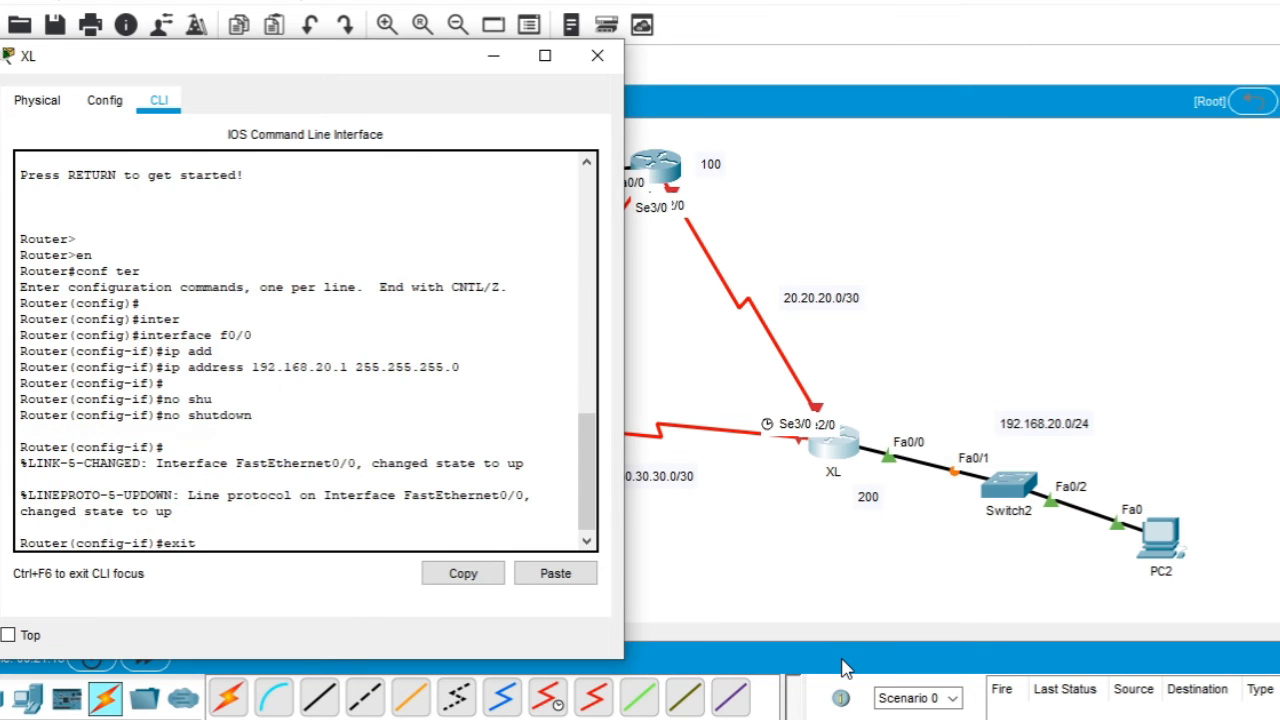
{"action": "key", "text": "Return"}
Enter the configuration mode of interface S2/0 on the XL router.
{"action": "type", "text": "inter"}
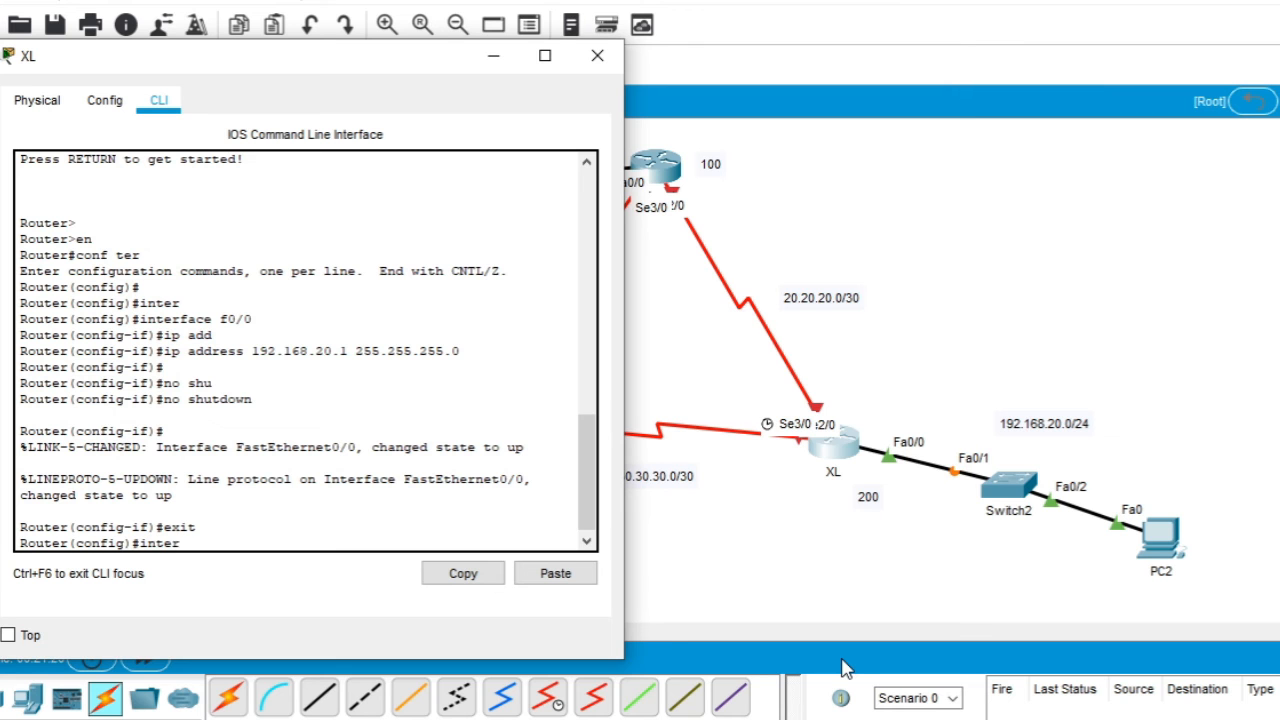
{"action": "type", "text": "S2/0"}
{"action": "key", "text": "BackSpace"}
{"action": "key", "text": "BackSpace"}
{"action": "key", "text": "Tab"}
{"action": "type", "text": "S2/0"}
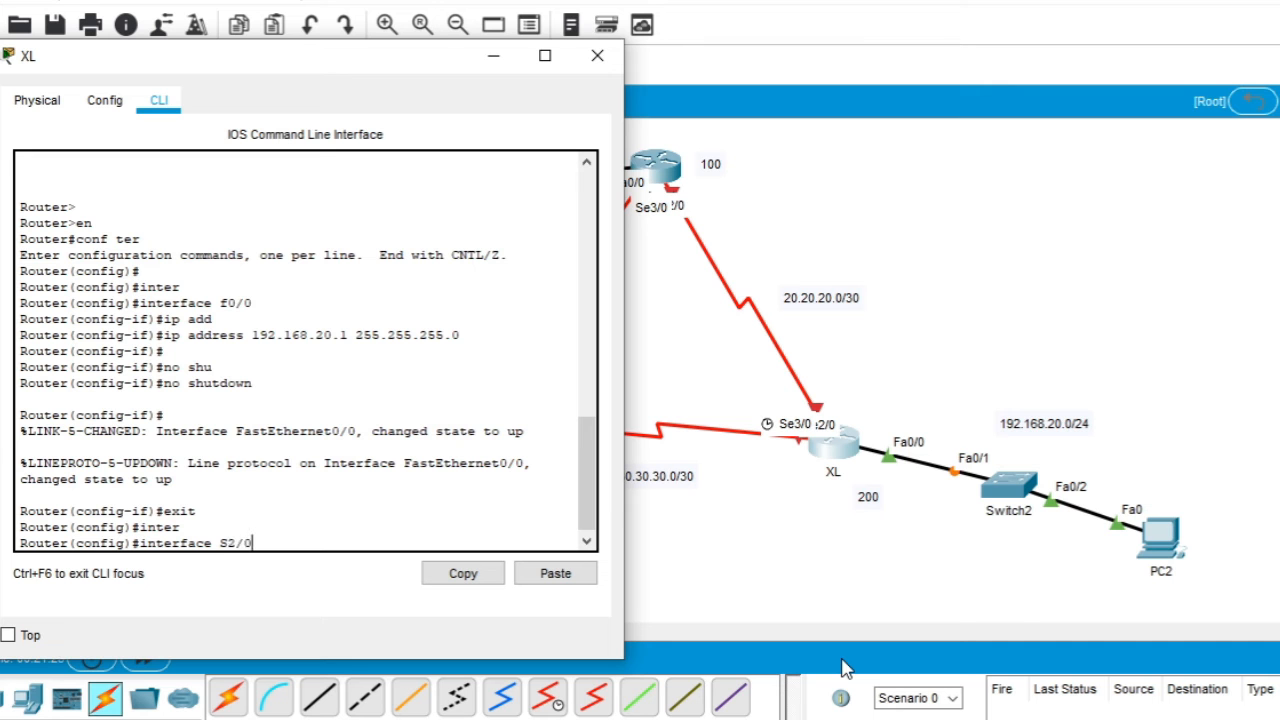
{"action": "key", "text": "Return"}
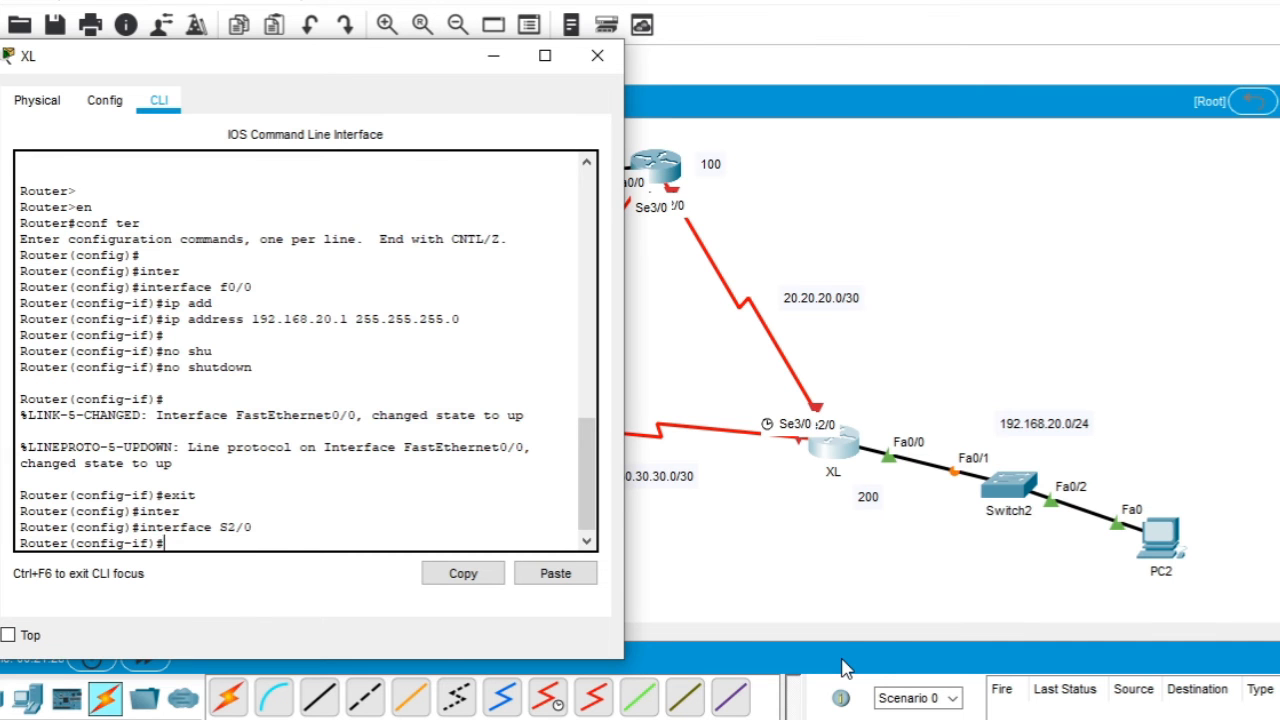
Reattach the loose end of the 20.20.20.0/30 serial link to the XL router's Serial3/0 port.
{"action": "left_click", "coordinate": [493, 56]}
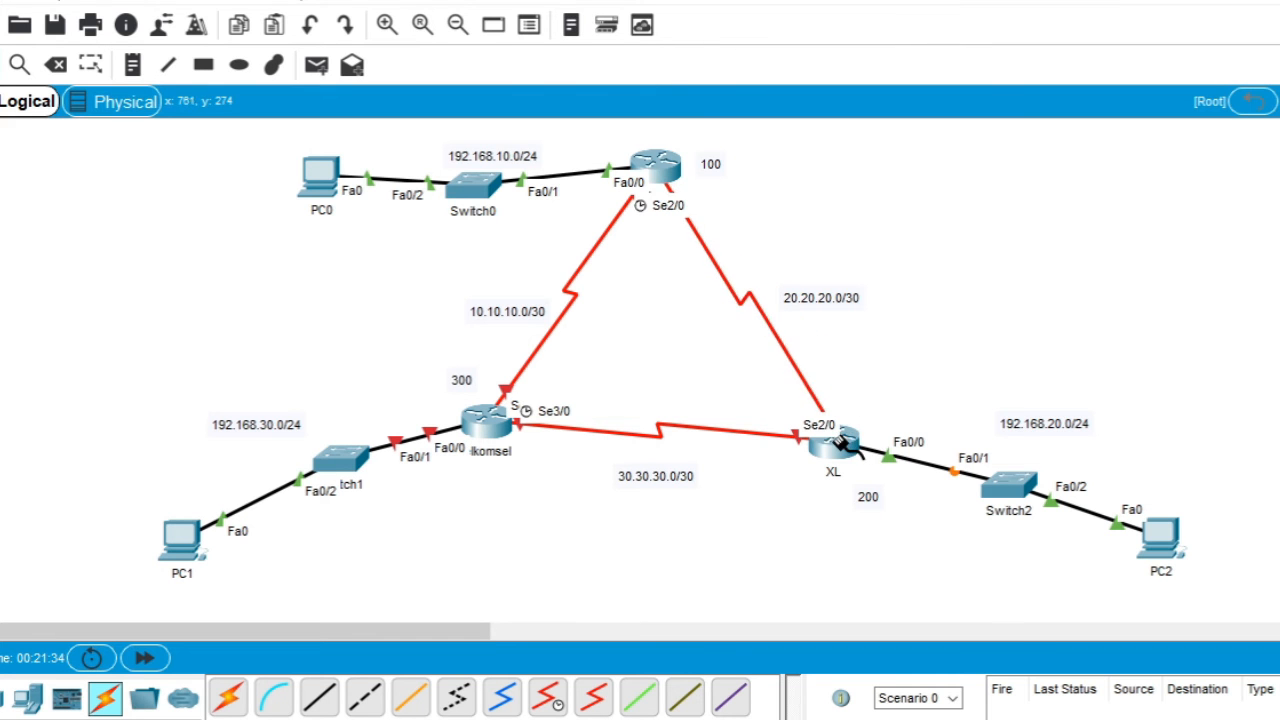
{"action": "left_click", "coordinate": [840, 446]}
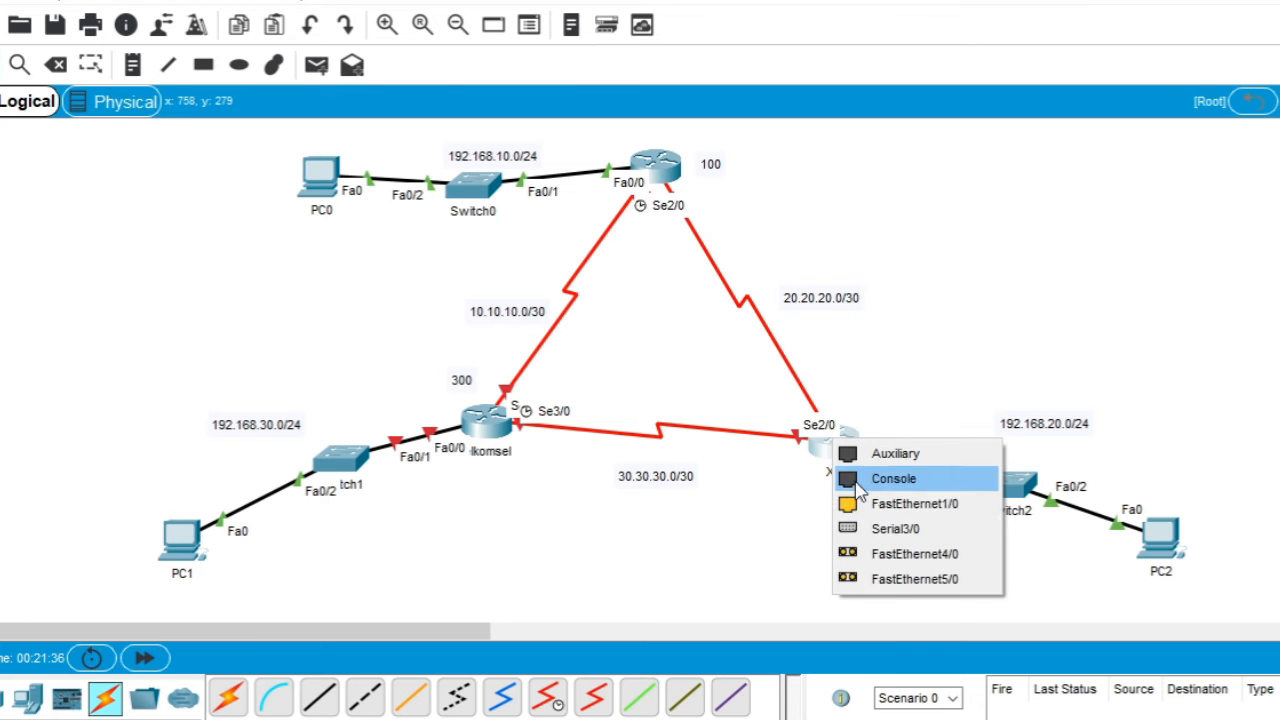
{"action": "left_click", "coordinate": [891, 527]}
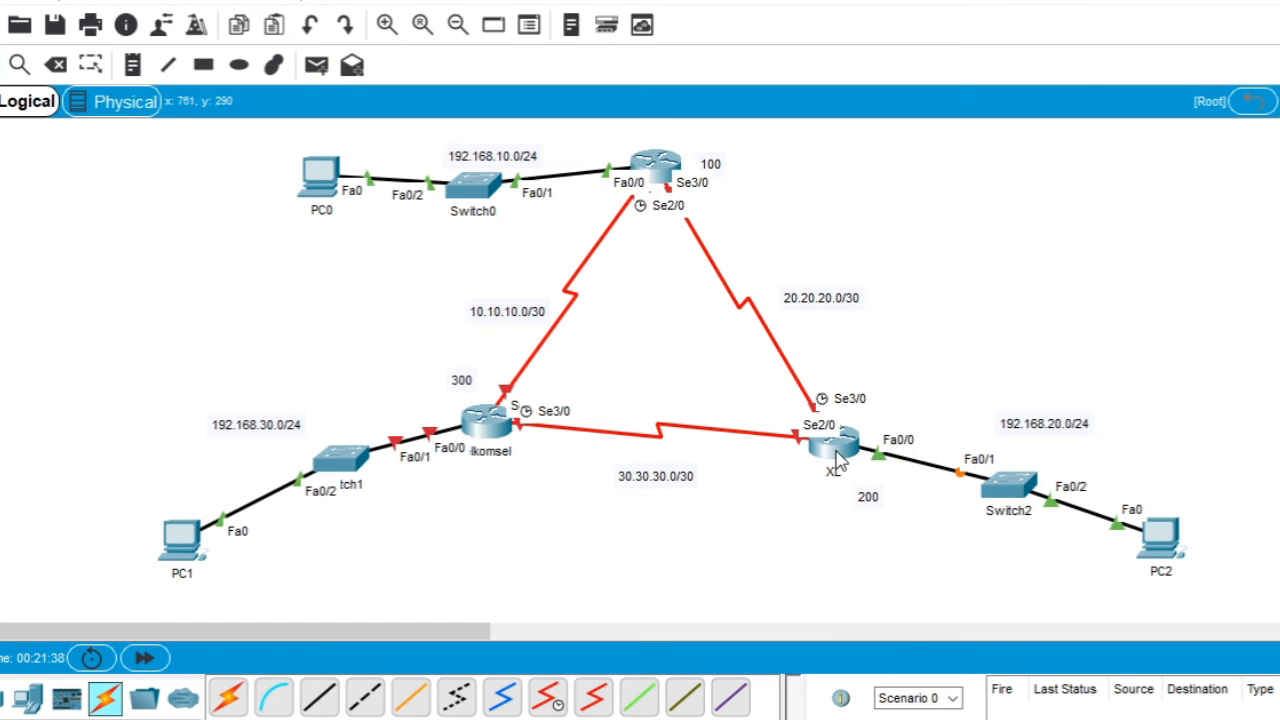
Assign the IP address 30.30.30.1 with mask 255.255.255.252 to the XL router's interface S2/0.
{"action": "left_click", "coordinate": [840, 452]}
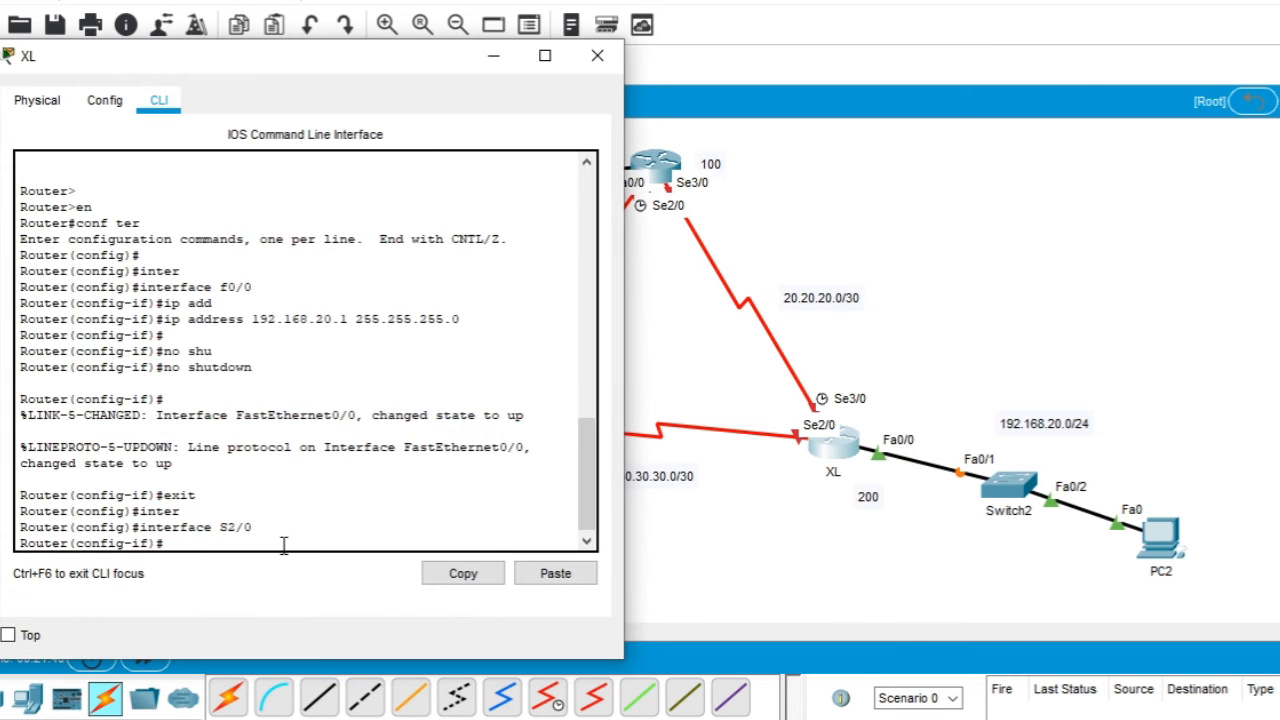
{"action": "type", "text": "ip ad"}
{"action": "key", "text": "BackSpace"}
{"action": "key", "text": "BackSpace"}
{"action": "key", "text": "BackSpace"}
{"action": "key", "text": "BackSpace"}
{"action": "key", "text": "BackSpace"}
{"action": "type", "text": "ip add"}
{"action": "key", "text": "Tab"}
{"action": "type", "text": "30.30.30.1 255.255.255.252"}
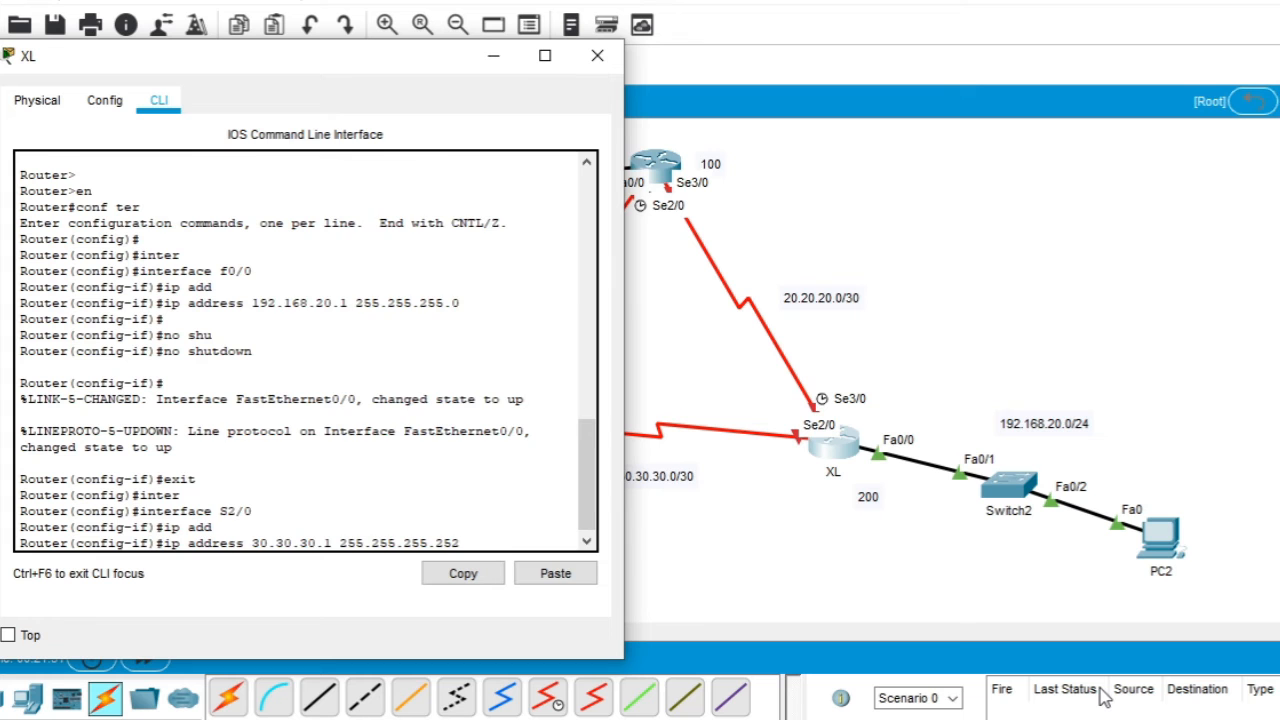
{"action": "key", "text": "Return"}
Enable the XL router's interface S2/0 with no shutdown and exit the interface mode.
{"action": "type", "text": "no shu"}
{"action": "key", "text": "Tab"}
{"action": "key", "text": "Return"}
{"action": "key", "text": "Return"}
{"action": "type", "text": "exit"}
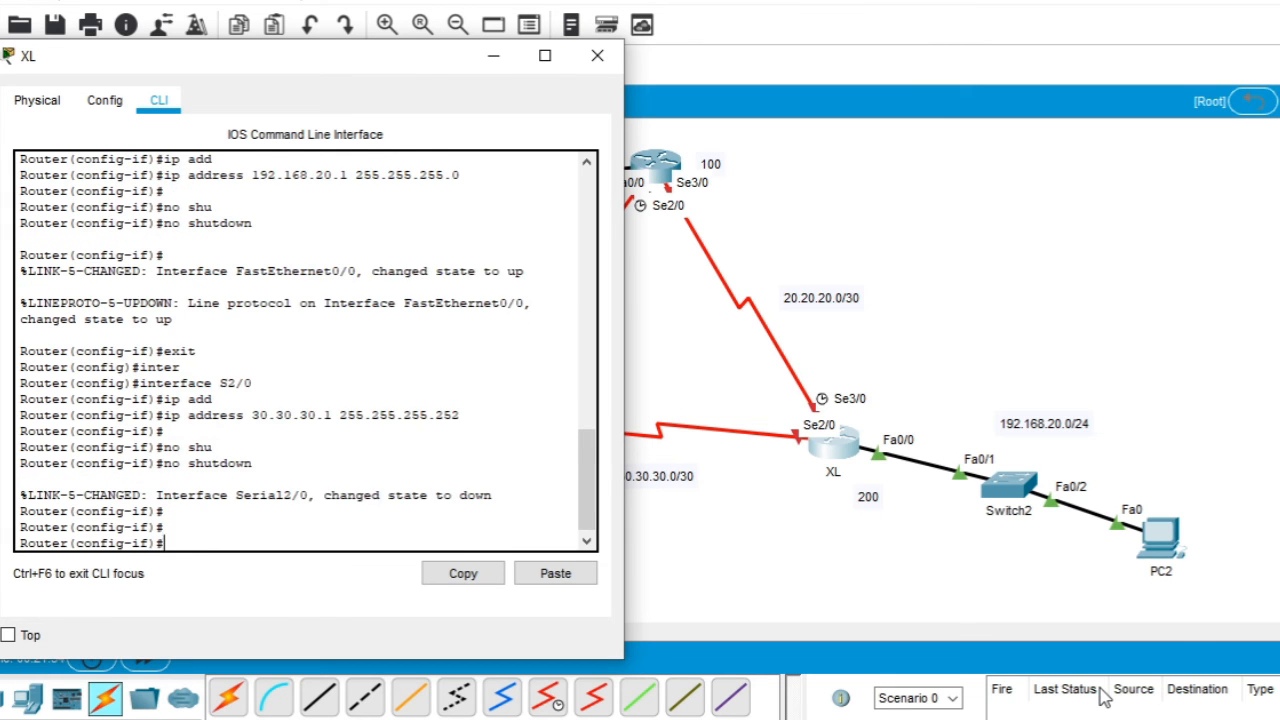
{"action": "key", "text": "Return"}
Assign the IP address 20.20.20.2 with mask 255.255.255.252 to the XL router's interface s3/0.
{"action": "type", "text": "inter"}
{"action": "key", "text": "Tab"}
{"action": "type", "text": "s3/0"}
{"action": "key", "text": "Return"}
{"action": "type", "text": "ip add"}
{"action": "key", "text": "Tab"}
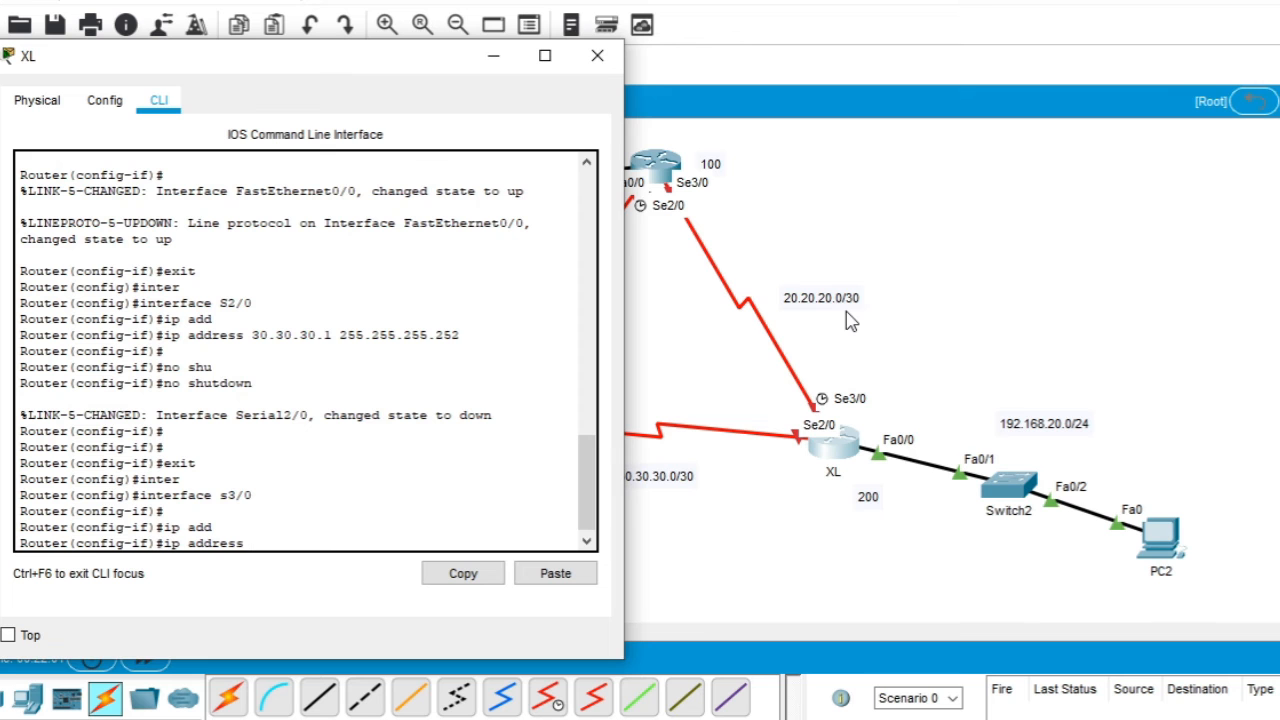
{"action": "type", "text": "20.20.20.2 255.255.255.252"}
{"action": "key", "text": "Return"}
{"action": "key", "text": "Return"}
{"action": "key", "text": "Return"}
Enable the XL router's interface s3/0 with no shutdown and exit to global configuration mode.
{"action": "type", "text": "no shu"}
{"action": "key", "text": "Tab"}
{"action": "key", "text": "Return"}
{"action": "key", "text": "Return"}
{"action": "key", "text": "Return"}
{"action": "type", "text": "exit"}
{"action": "key", "text": "Return"}
{"action": "key", "text": "Return"}
{"action": "key", "text": "Return"}
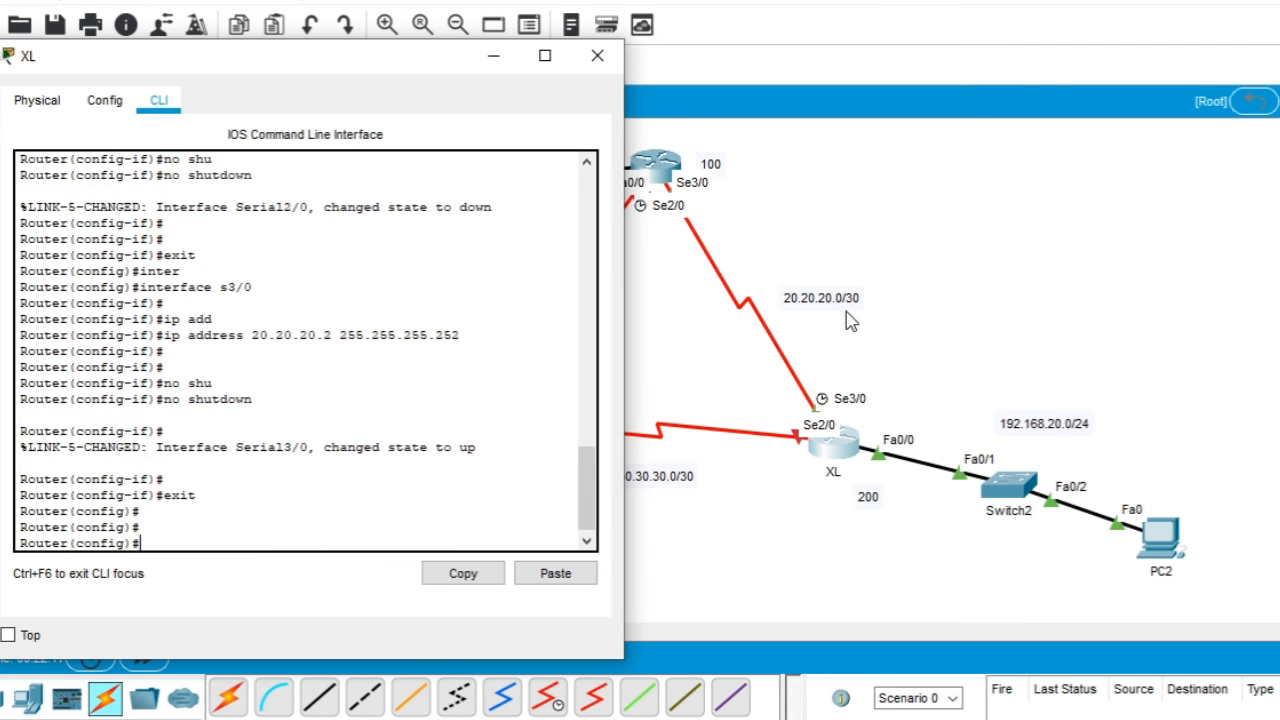
Minimize the XL router's window and open the telkomsel router's command line, placing its window beside the topology.
{"action": "left_click", "coordinate": [493, 55]}
{"action": "left_click", "coordinate": [500, 425]}
{"action": "left_click_drag", "start_coordinate": [663, 77], "coordinate": [985, 75]}
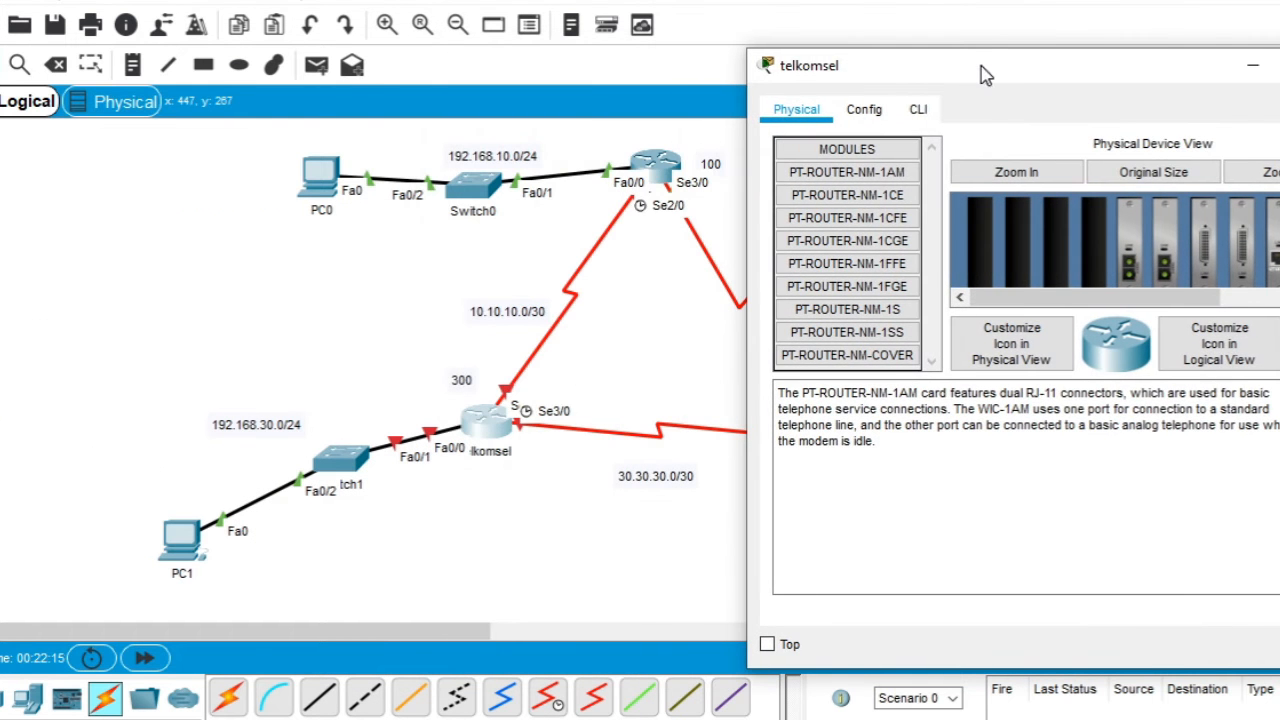
{"action": "left_click", "coordinate": [918, 109]}
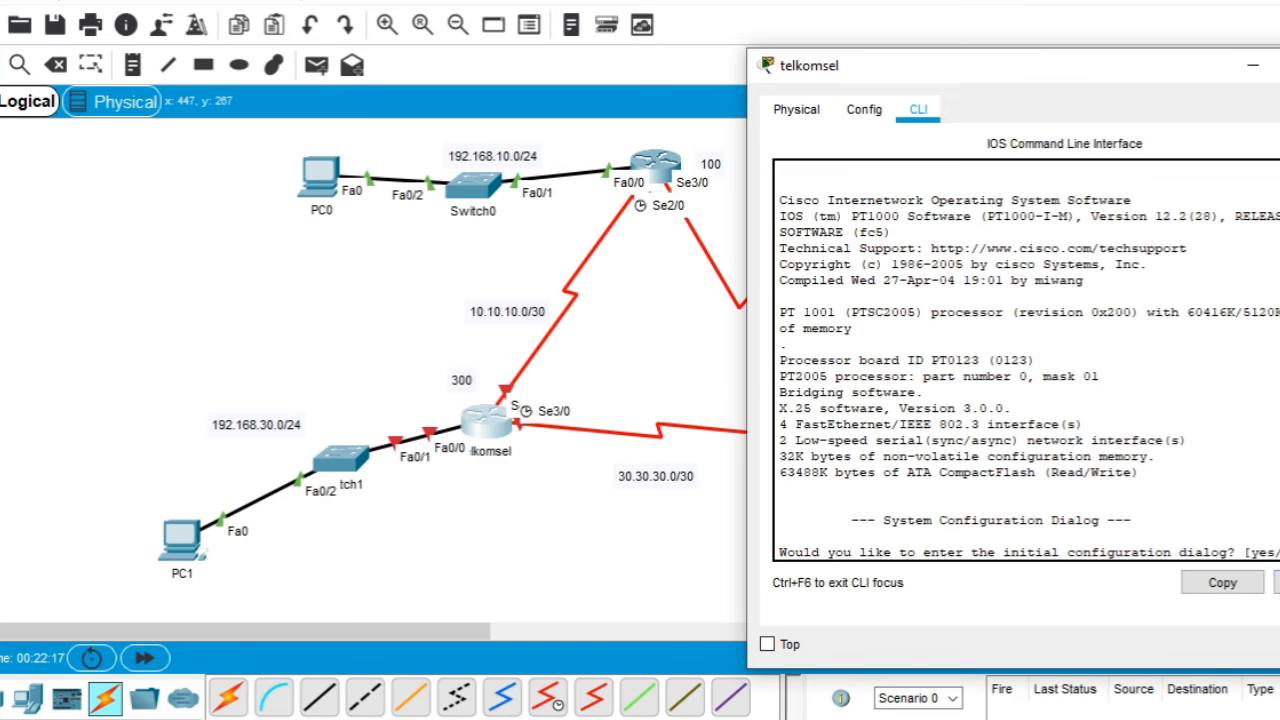
Decline the telkomsel router's initial configuration dialog and enter global configuration mode.
{"action": "type", "text": "no"}
{"action": "key", "text": "Return"}
{"action": "key", "text": "Return"}
{"action": "key", "text": "Return"}
{"action": "type", "text": "en"}
{"action": "key", "text": "Return"}
{"action": "key", "text": "Return"}
{"action": "type", "text": "conf ter"}
{"action": "key", "text": "Return"}
Assign the IP address 192.168.30.1 with mask 255.255.255.0 to the telkomsel router's interface f0/0.
{"action": "type", "text": "inter"}
{"action": "key", "text": "Tab"}
{"action": "type", "text": "f"}
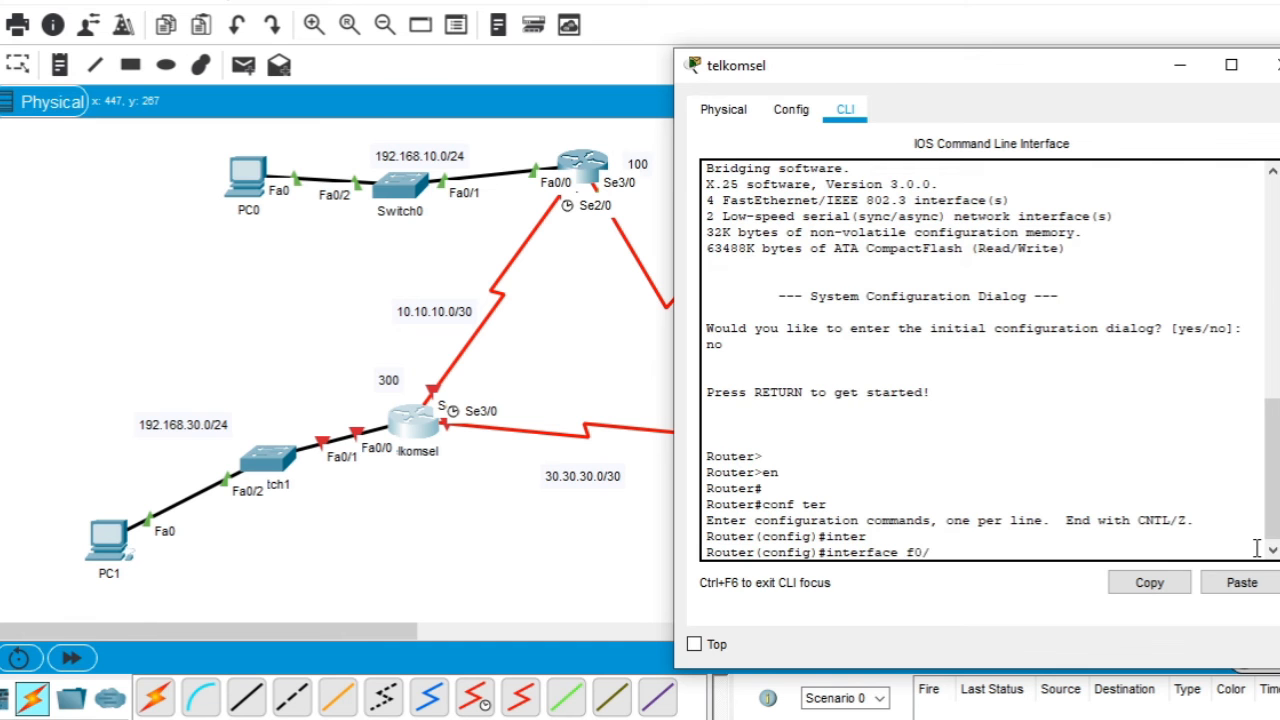
{"action": "type", "text": "0/0"}
{"action": "key", "text": "Return"}
{"action": "key", "text": "Return"}
{"action": "type", "text": "ip add"}
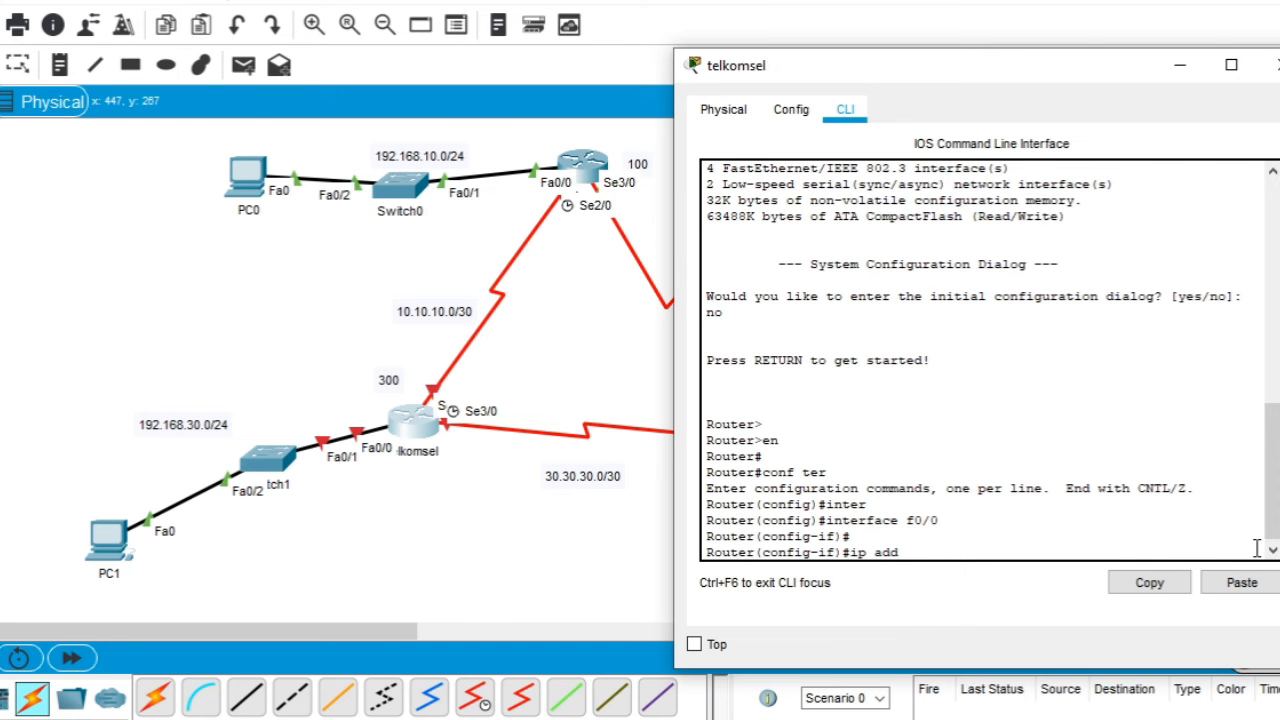
{"action": "key", "text": "Tab"}
{"action": "type", "text": "192.1"}
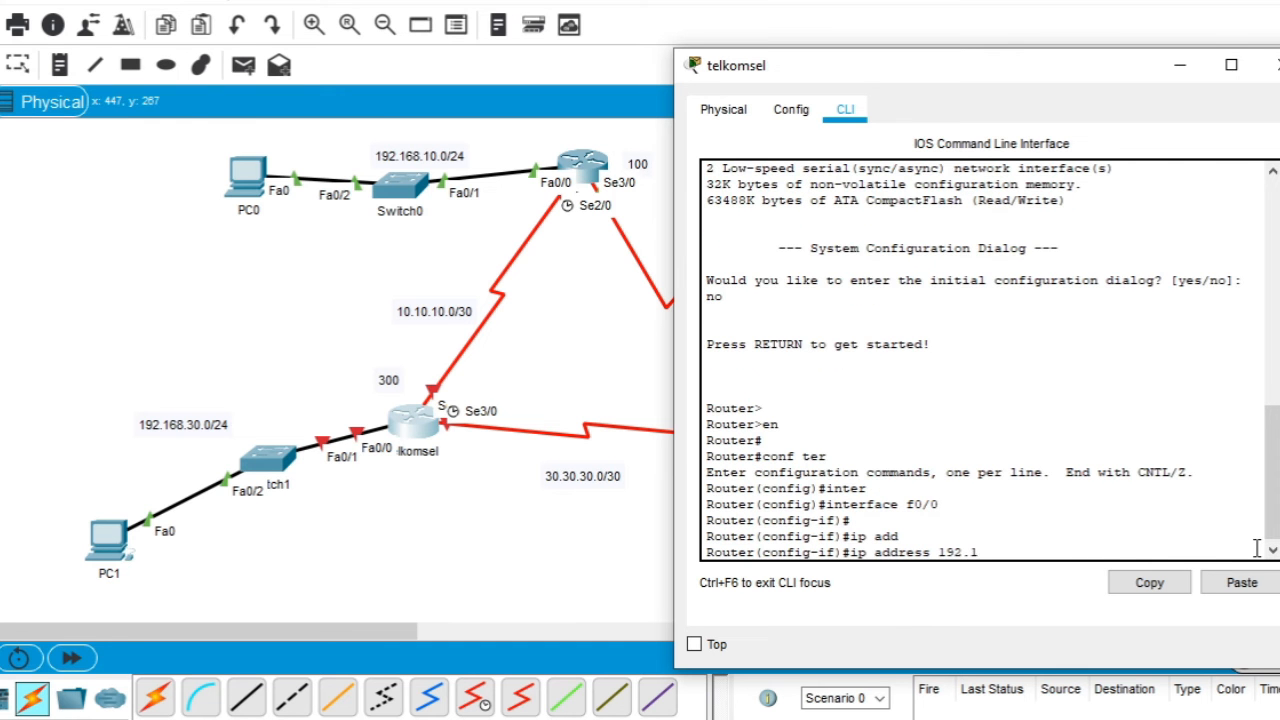
{"action": "type", "text": "68.30.1 255.255.255.0"}
{"action": "key", "text": "Return"}
{"action": "key", "text": "Return"}
Enable the telkomsel router's interface f0/0 with no shutdown and exit the interface mode.
{"action": "type", "text": "no shutdown"}
{"action": "key", "text": "Tab"}
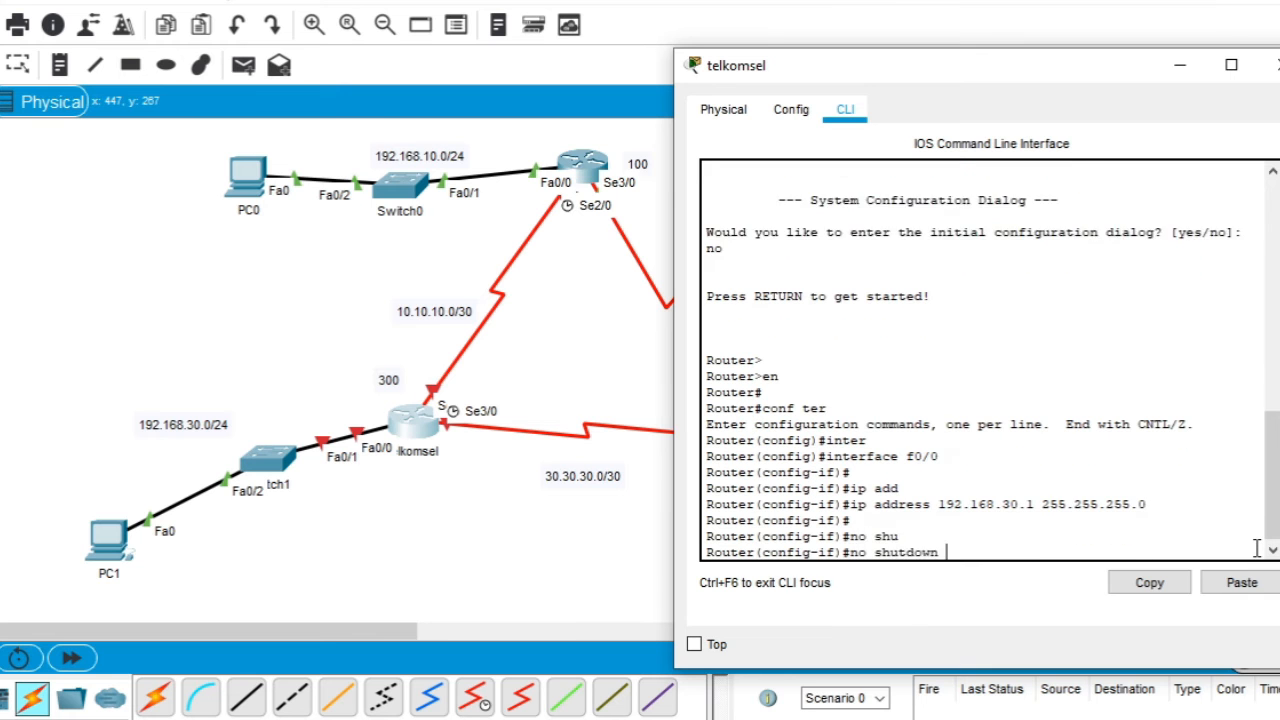
{"action": "key", "text": "Return"}
{"action": "key", "text": "Return"}
{"action": "type", "text": "exit"}
{"action": "key", "text": "Return"}
Begin an interface command on telkomsel, and reattach the telkomsel end of the XL serial cable to port Serial3/0.
{"action": "type", "text": "inter"}
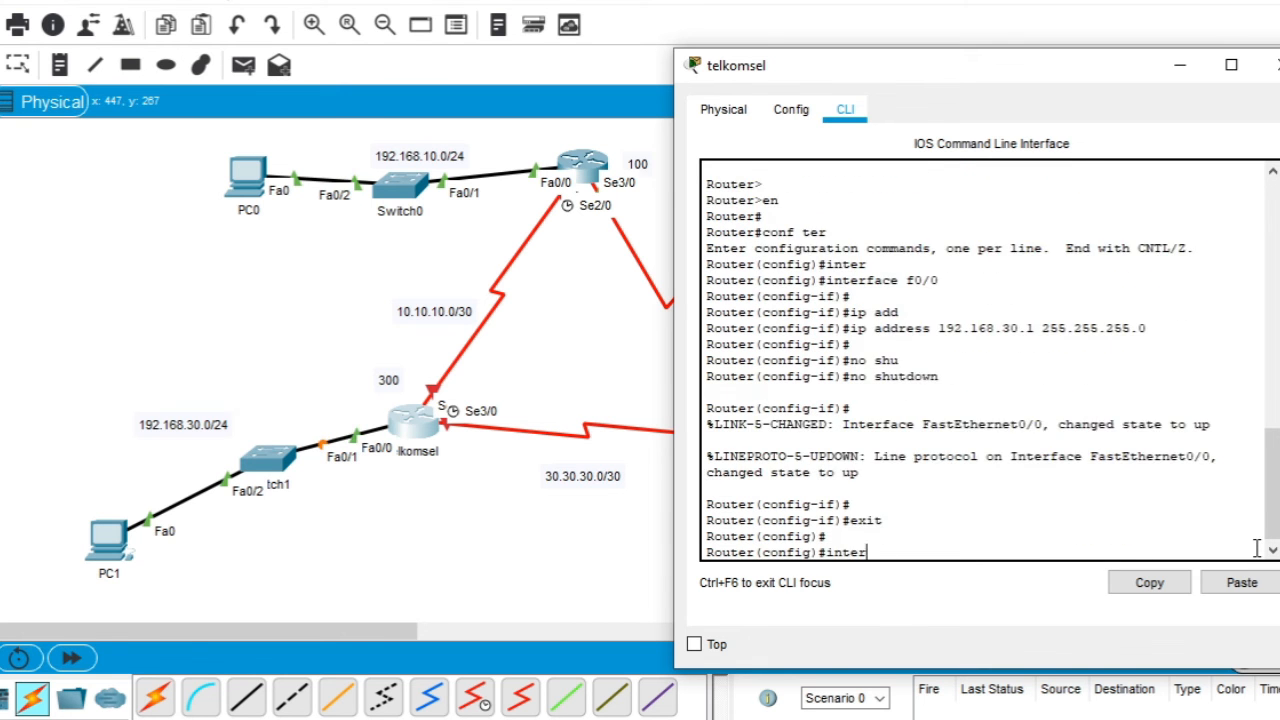
{"action": "key", "text": "Tab"}
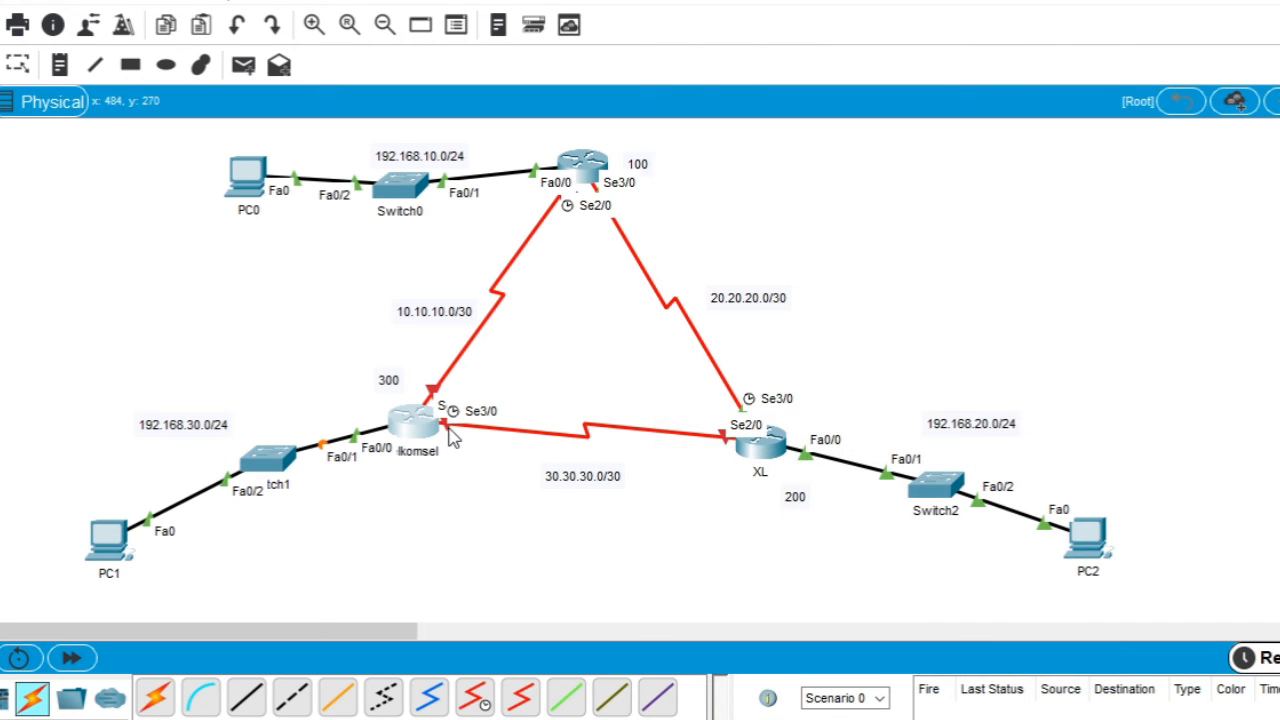
{"action": "left_click_drag", "start_coordinate": [445, 428], "coordinate": [464, 490]}
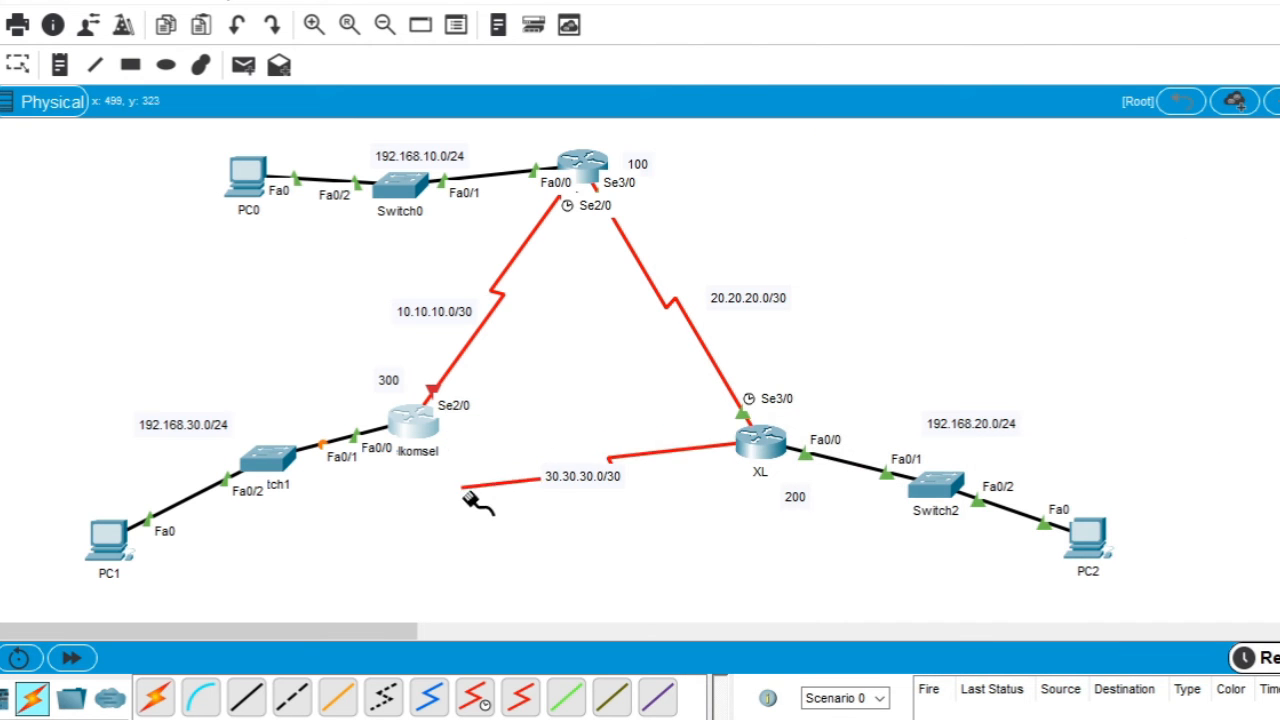
{"action": "left_click", "coordinate": [420, 428]}
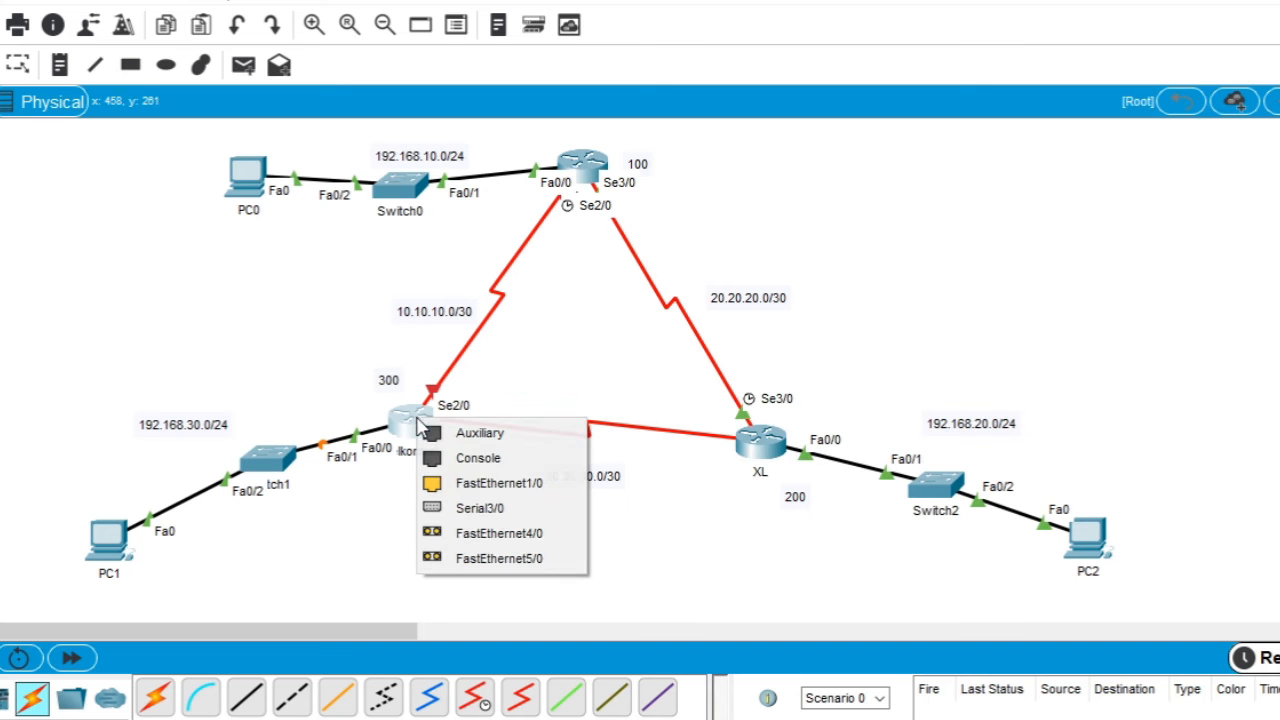
{"action": "left_click", "coordinate": [478, 508]}
Assign the IP address 30.30.30.2 with mask 255.255.255.252 to the telkomsel router's interface s3/0.
{"action": "left_click", "coordinate": [427, 420]}
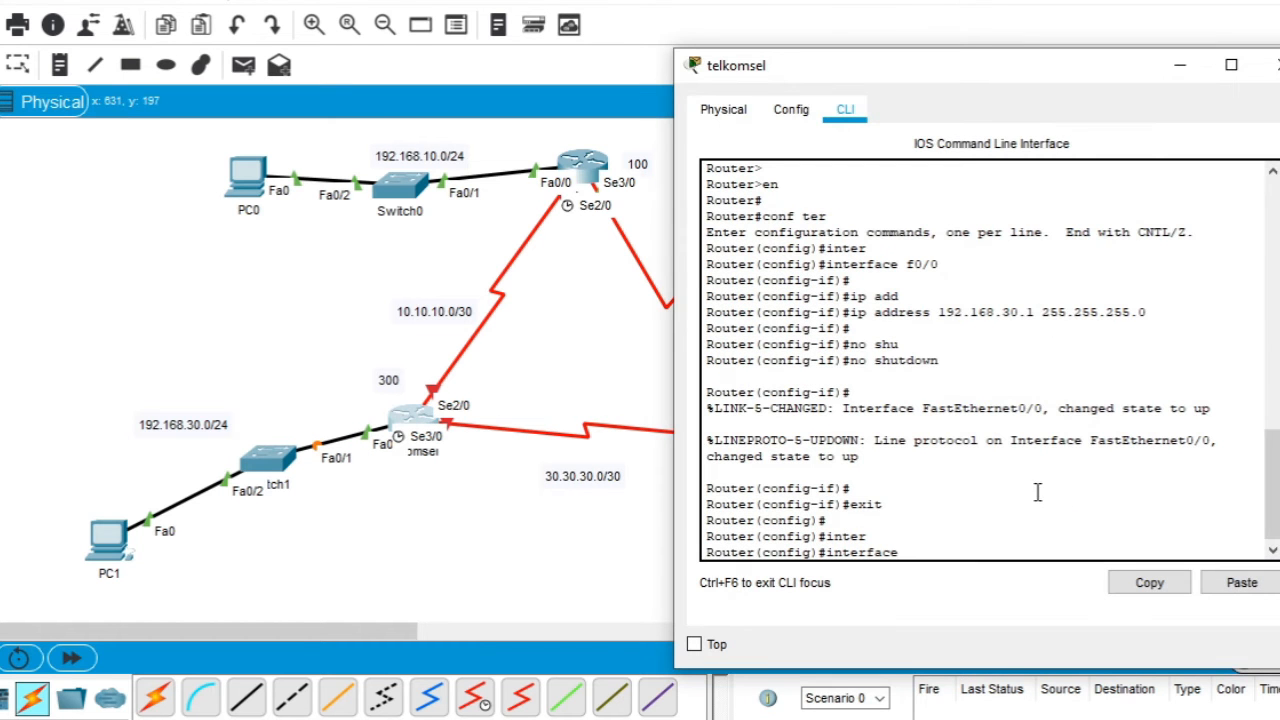
{"action": "type", "text": "s3/0"}
{"action": "key", "text": "Return"}
{"action": "type", "text": "ip ad"}
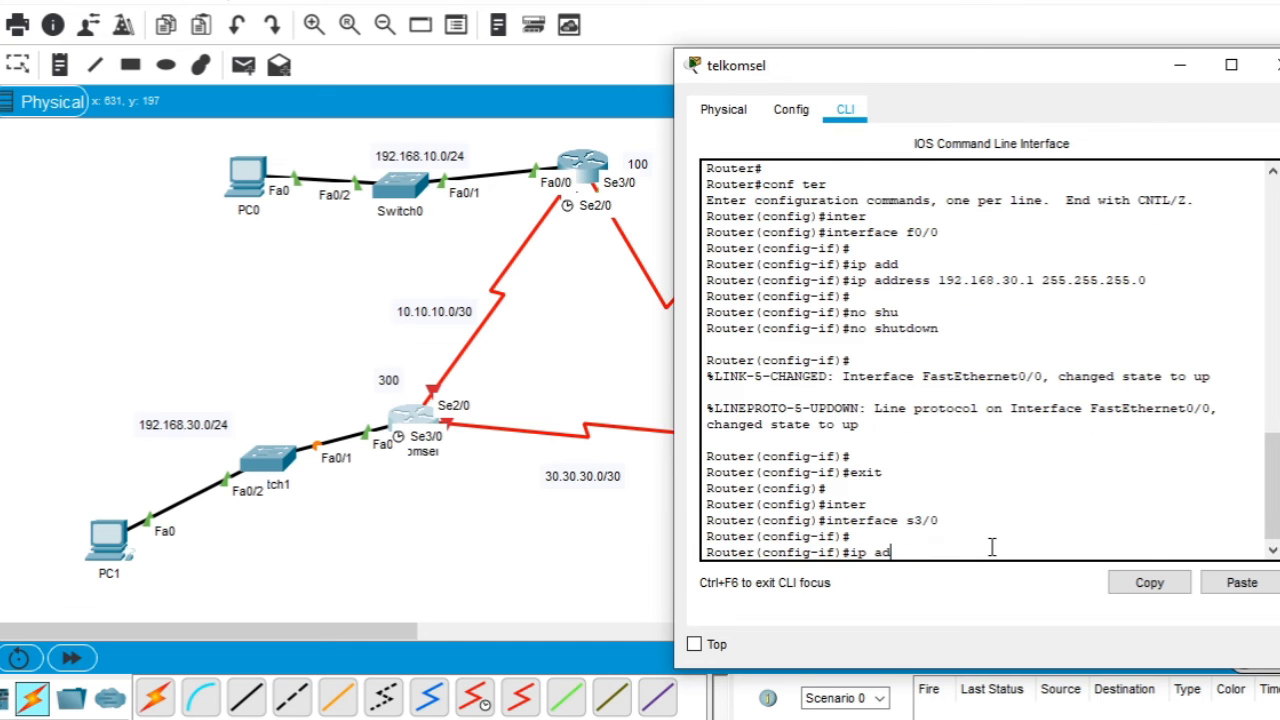
{"action": "key", "text": "Tab"}
{"action": "type", "text": "30.30.30.2 255"}
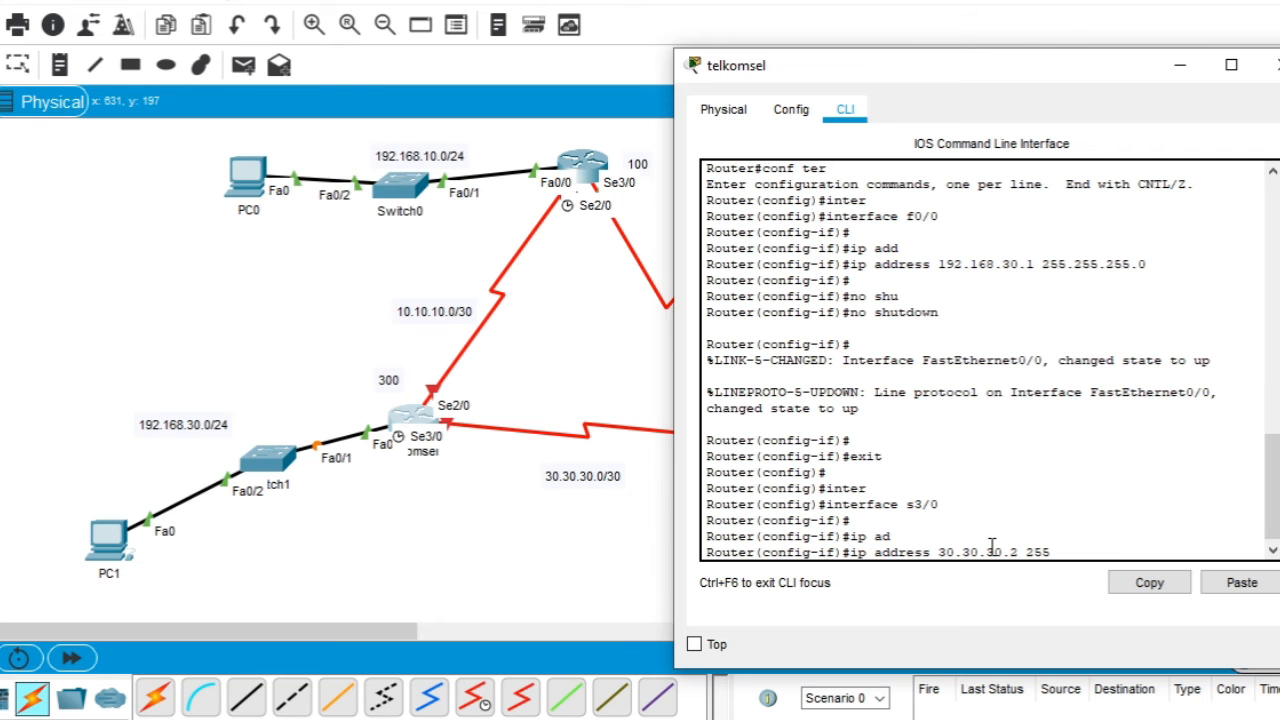
{"action": "type", "text": ".255.255.252"}
{"action": "key", "text": "Return"}
{"action": "key", "text": "Return"}
Enable the telkomsel router's interface s3/0 with no shutdown and exit the interface mode.
{"action": "type", "text": "no shu"}
{"action": "key", "text": "Tab"}
{"action": "key", "text": "Return"}
{"action": "key", "text": "Return"}
{"action": "type", "text": "exit"}
{"action": "key", "text": "Return"}
{"action": "key", "text": "Return"}
Assign the IP address 10.10.10.2 with mask 255.255.255.252 to the telkomsel router's interface s2/0.
{"action": "type", "text": "inter"}
{"action": "key", "text": "Tab"}
{"action": "type", "text": "s20"}
{"action": "type", "text": "0"}
{"action": "key", "text": "Return"}
{"action": "type", "text": "ip add"}
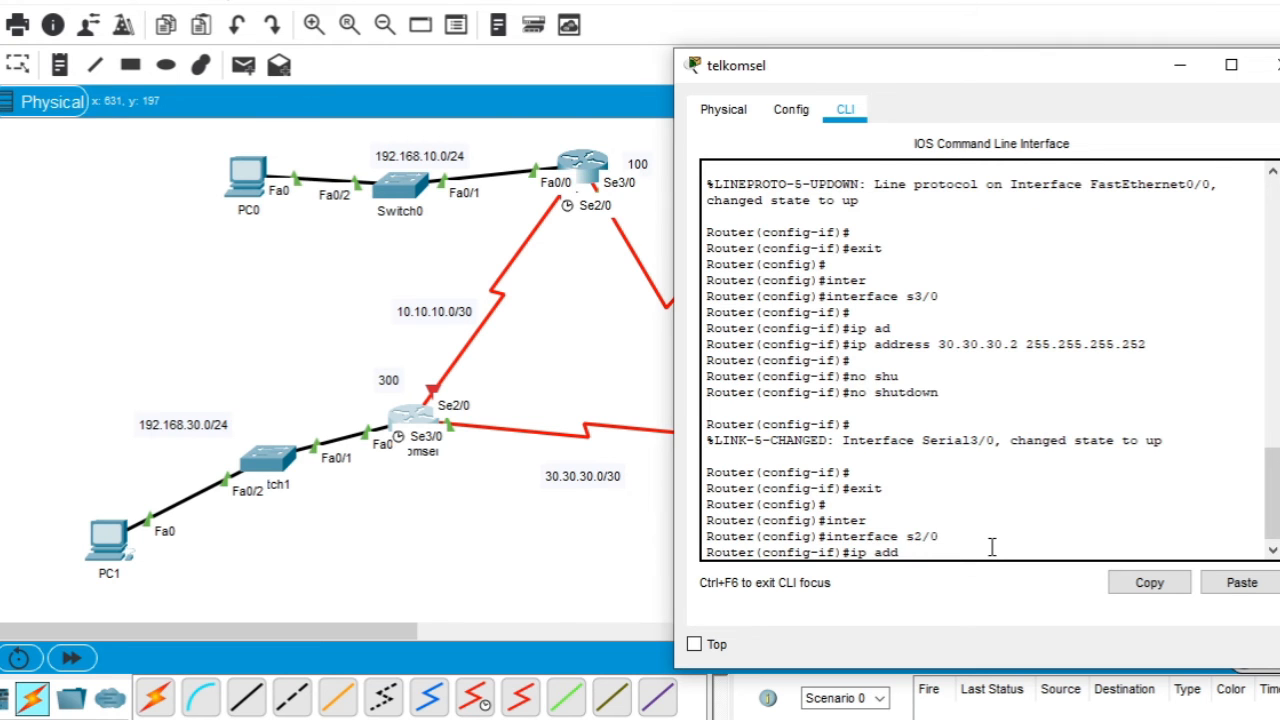
{"action": "key", "text": "Tab"}
{"action": "type", "text": "10.1"}
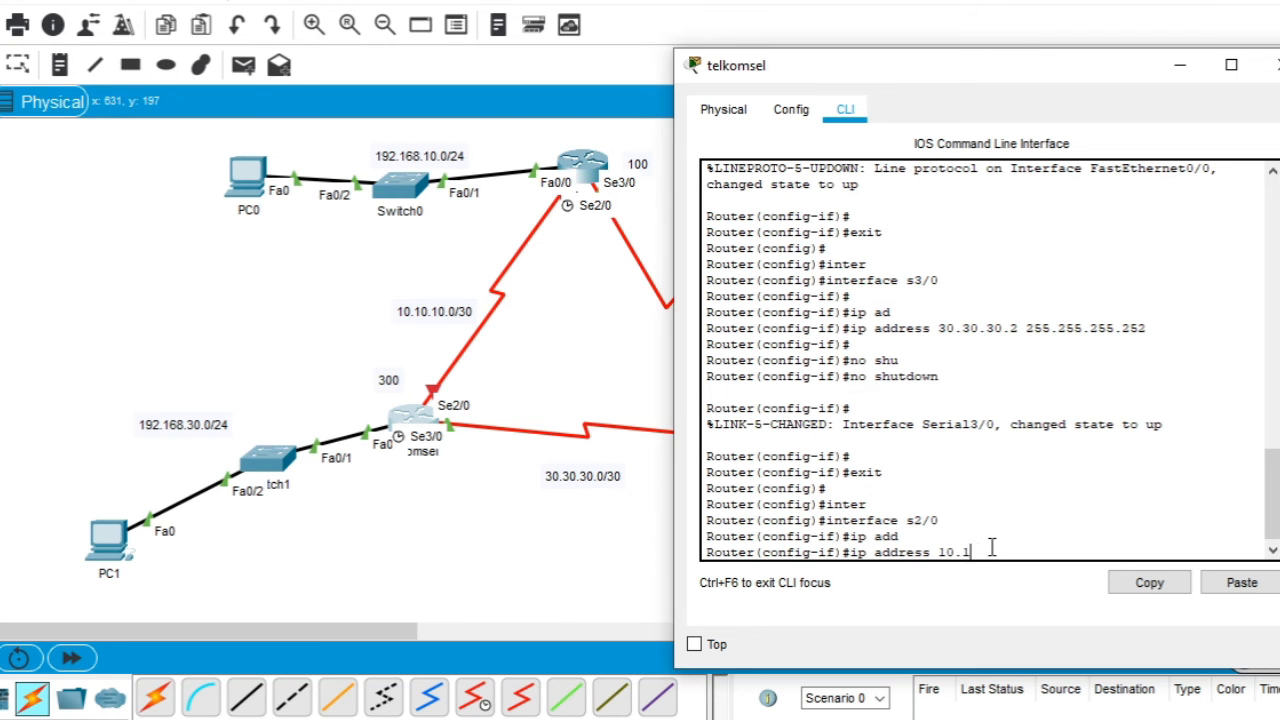
{"action": "type", "text": "0.10.2 255"}
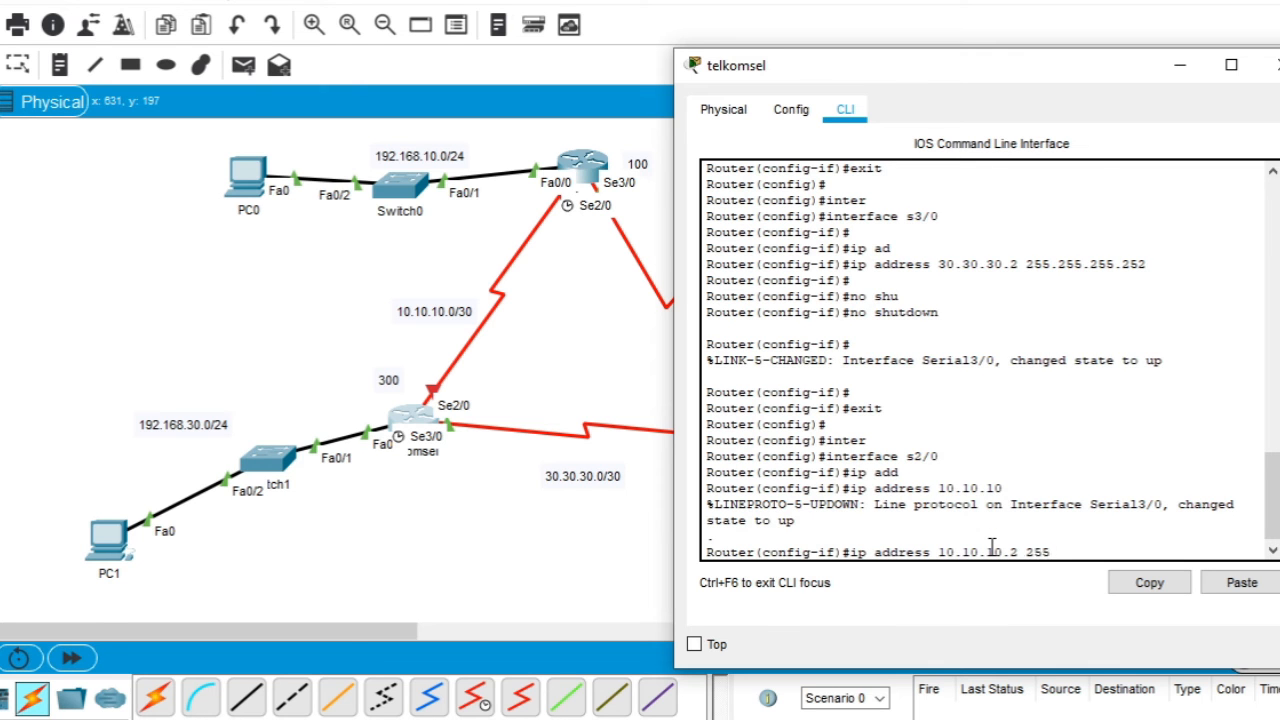
{"action": "type", "text": ".255.255.252"}
{"action": "key", "text": "Return"}
Enable the telkomsel router's interface s2/0 with no shutdown, exit to global configuration mode and close the router's window.
{"action": "type", "text": "no shu"}
{"action": "key", "text": "Tab"}
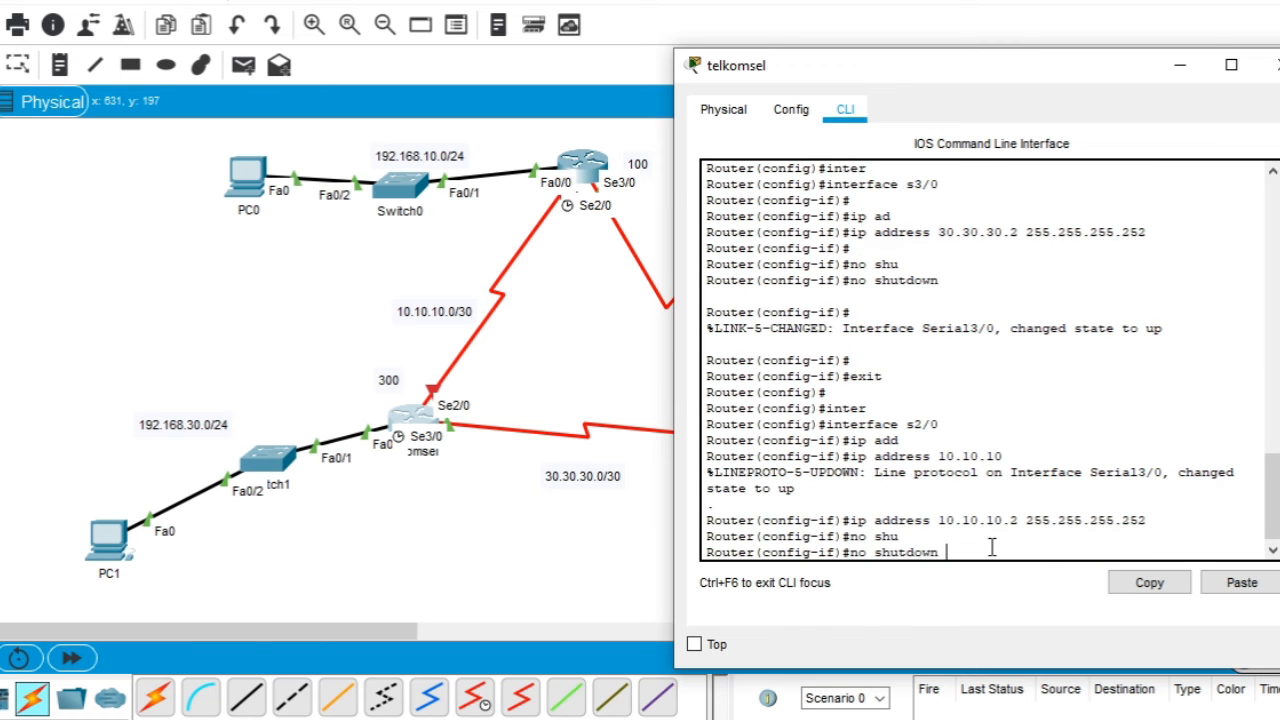
{"action": "key", "text": "Return"}
{"action": "key", "text": "Return"}
{"action": "type", "text": "exit"}
{"action": "key", "text": "Return"}
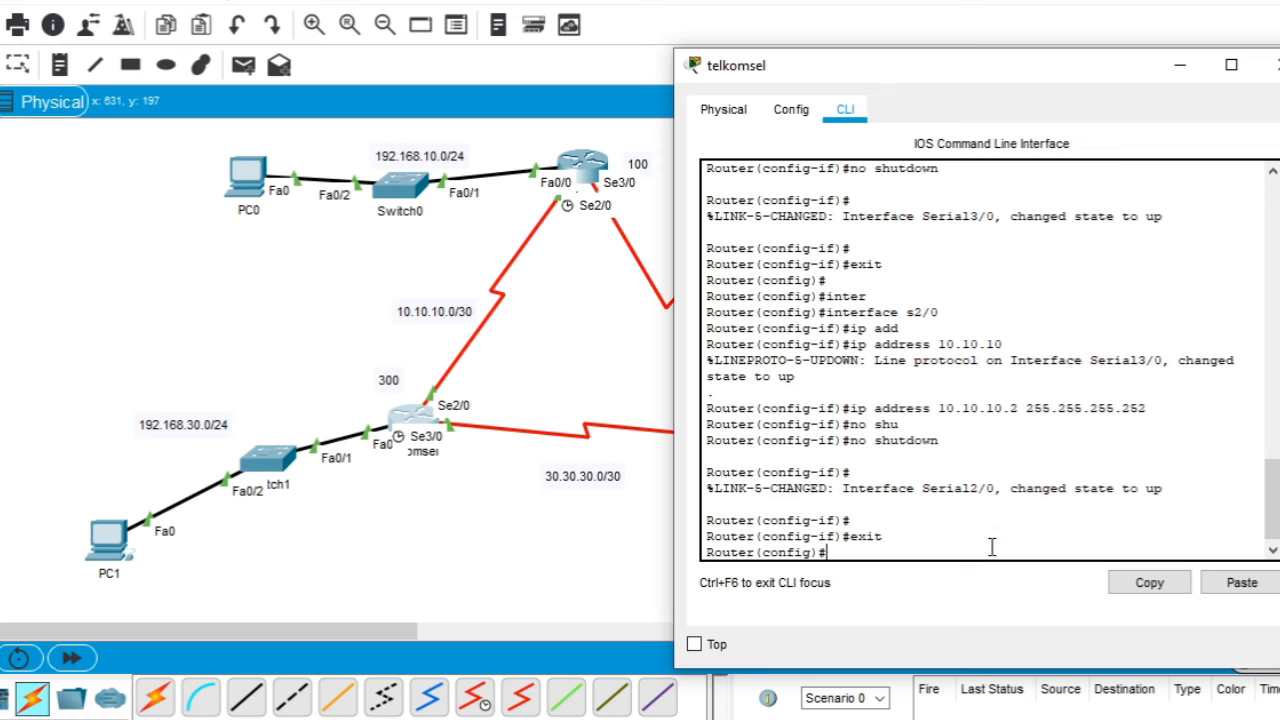
{"action": "left_click", "coordinate": [1276, 65]}
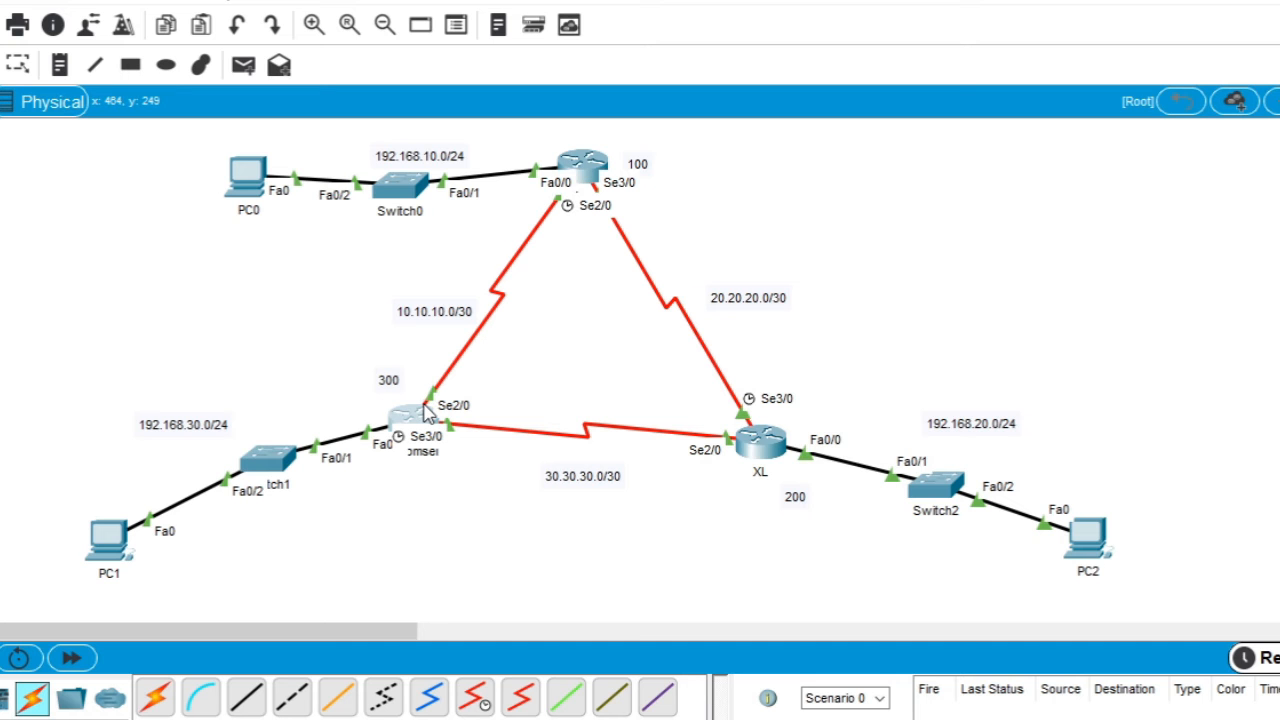
Open the indosat router's command line at its global configuration prompt, with the window beside the topology.
{"action": "left_click", "coordinate": [592, 163]}
{"action": "left_click_drag", "start_coordinate": [624, 70], "coordinate": [985, 70]}
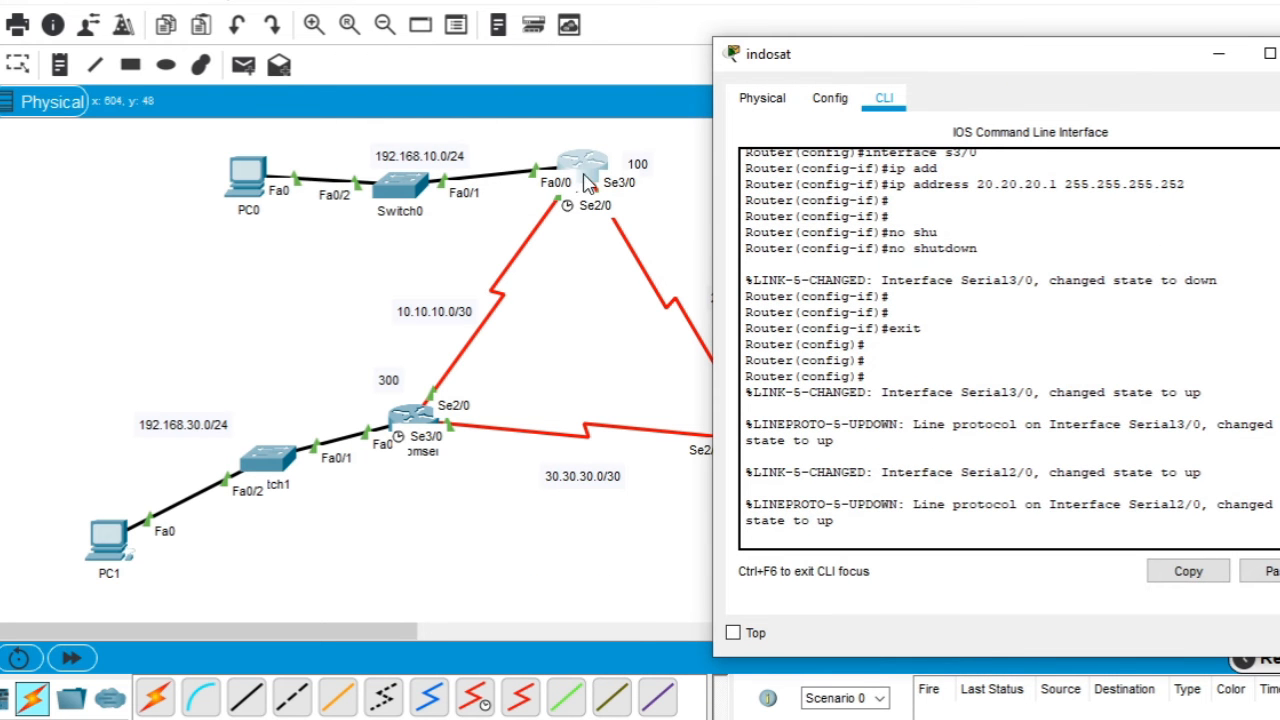
{"action": "key", "text": "Return"}
{"action": "key", "text": "Return"}
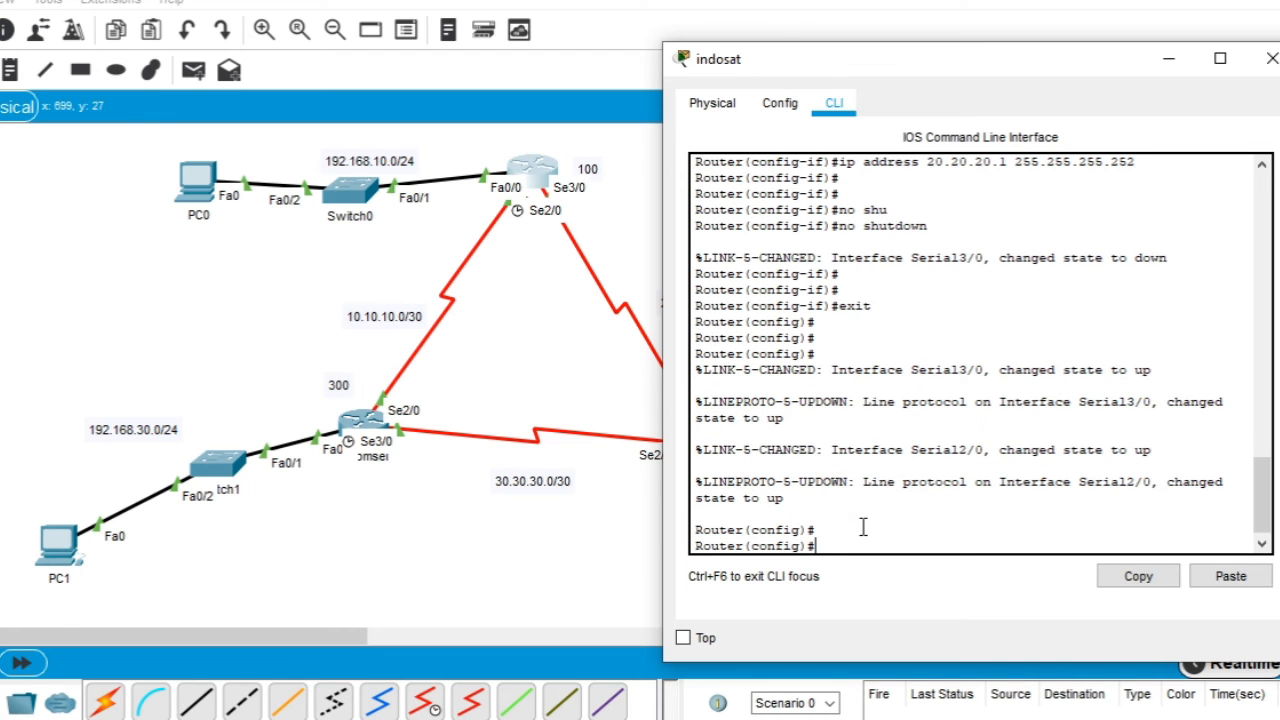
Look up the allowed AS number range for router bgp, and start the indosat router's BGP process with AS 100.
{"action": "type", "text": "route"}
{"action": "key", "text": "Tab"}
{"action": "type", "text": "r "}
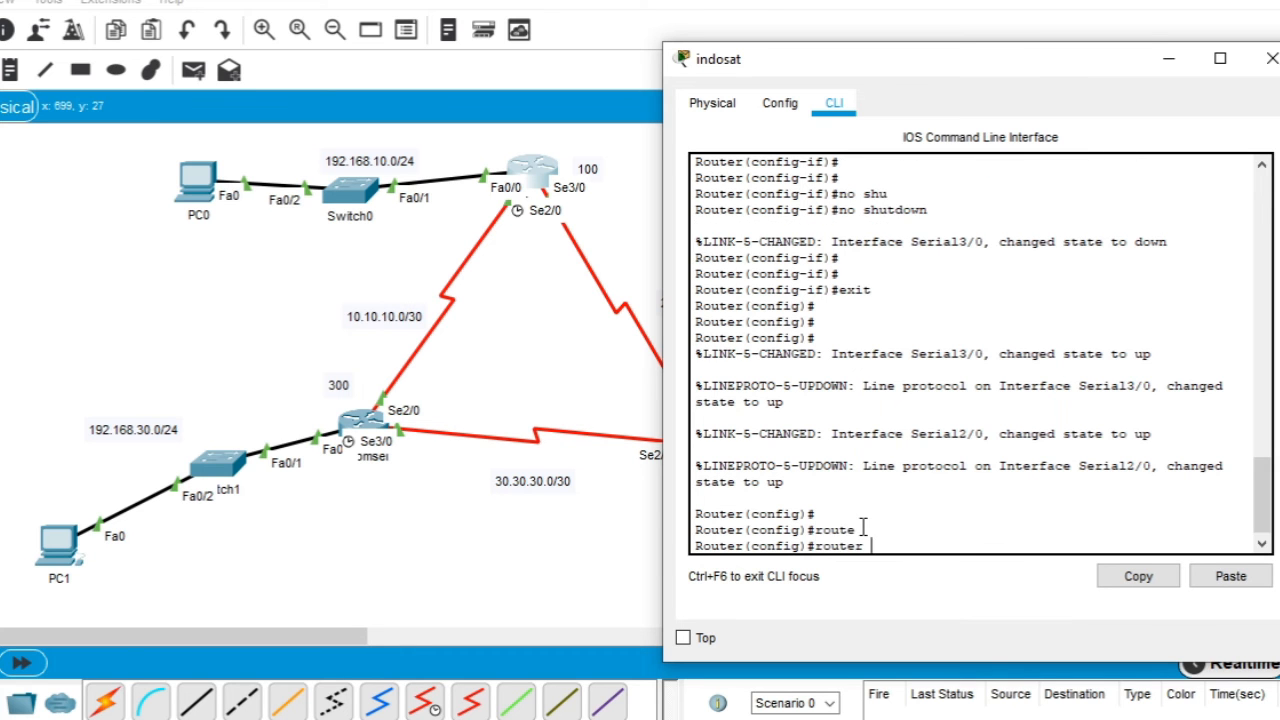
{"action": "type", "text": "bgp ?"}
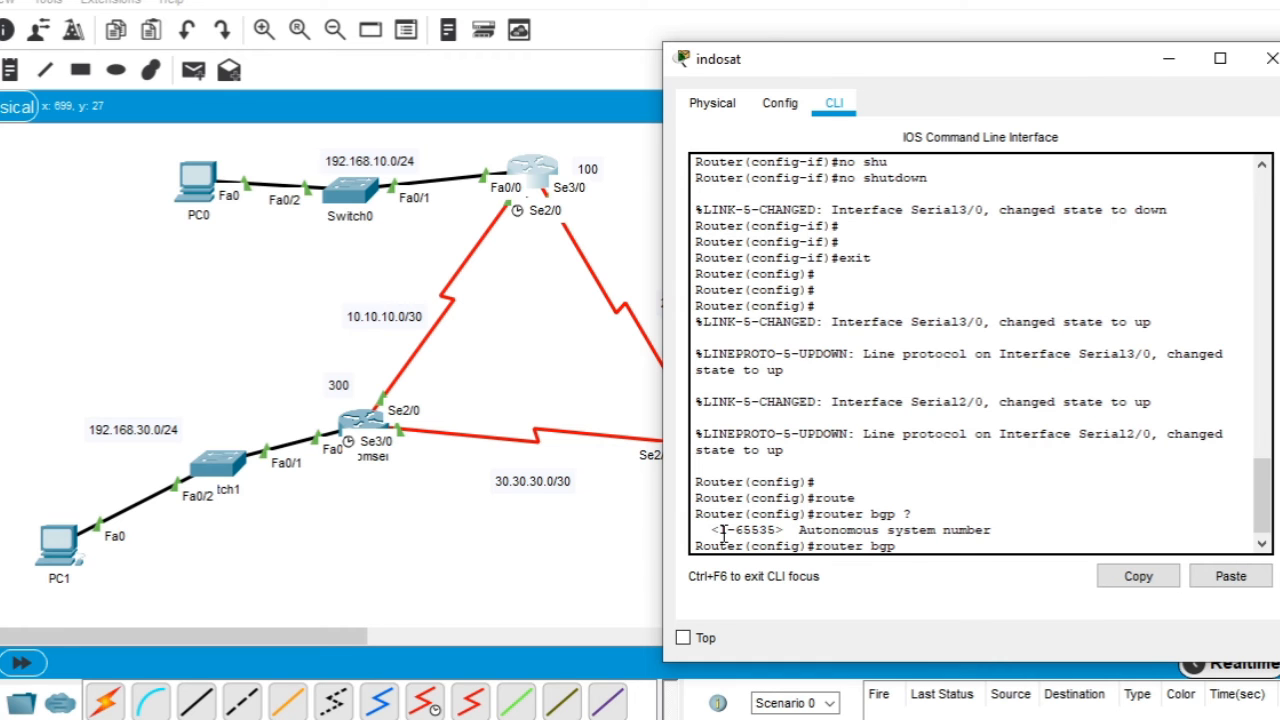
{"action": "left_click_drag", "start_coordinate": [721, 530], "coordinate": [777, 530]}
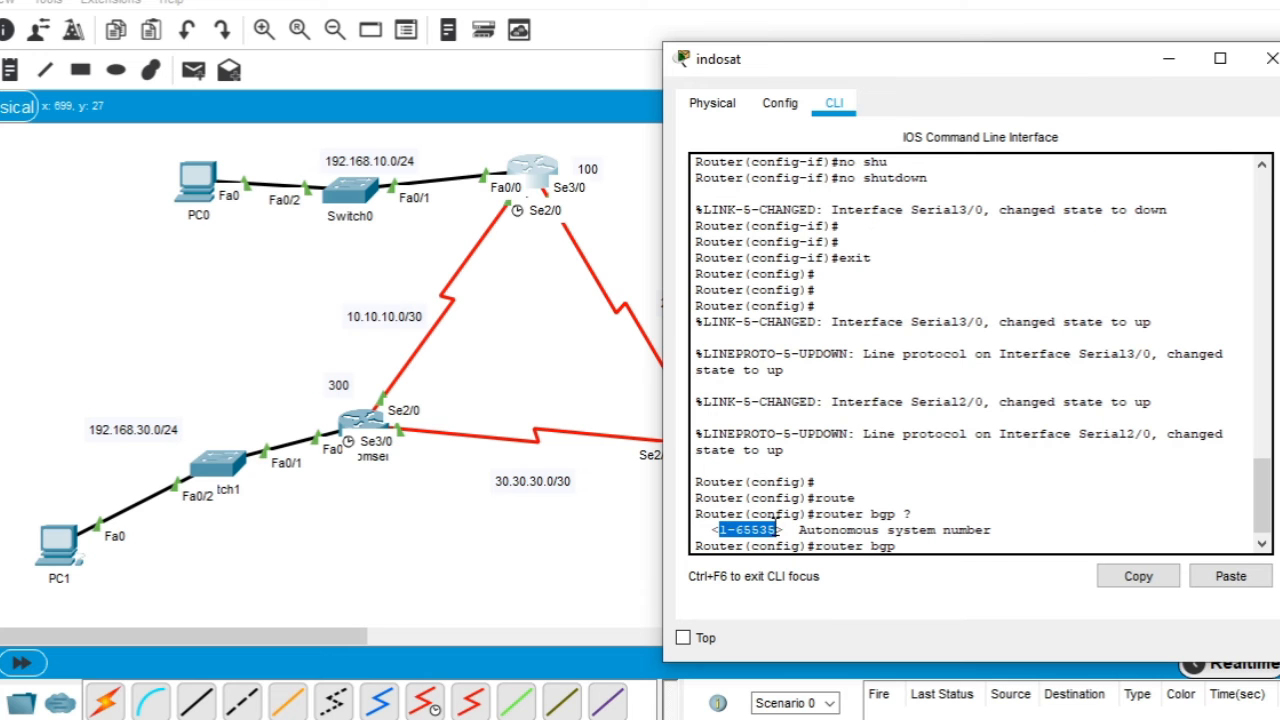
{"action": "left_click", "coordinate": [777, 530]}
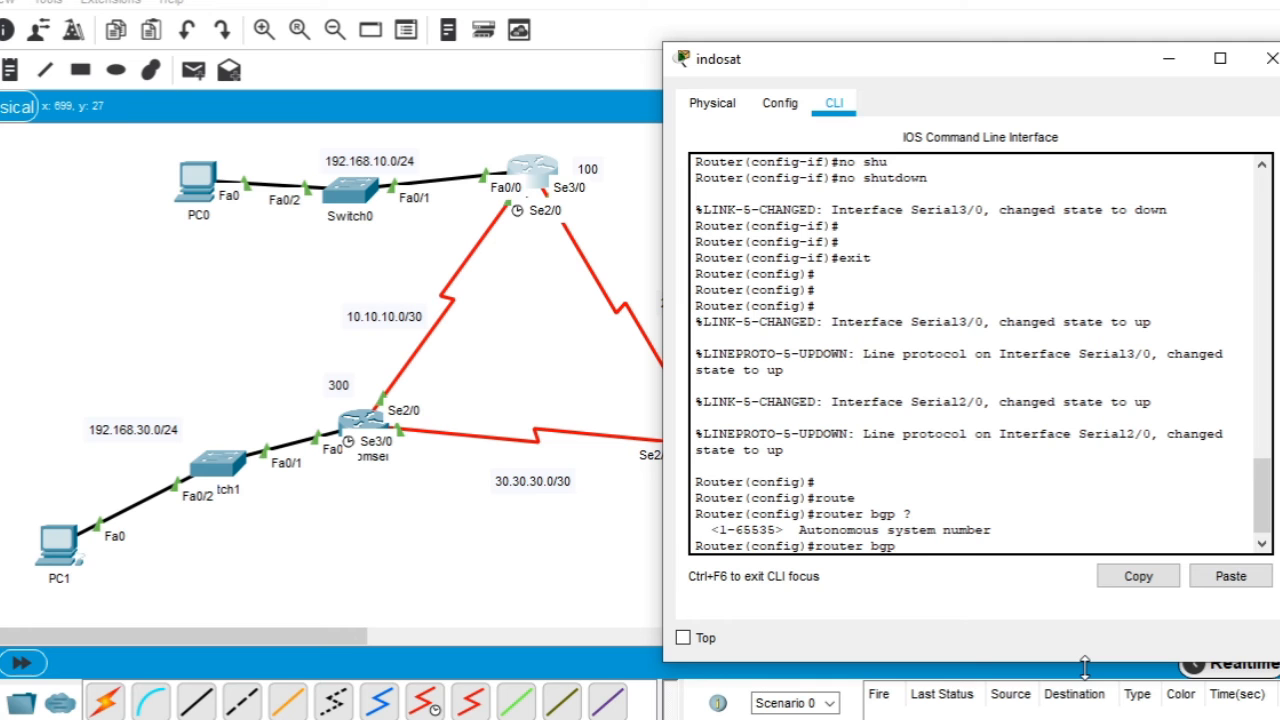
{"action": "type", "text": "00"}
{"action": "key", "text": "Return"}
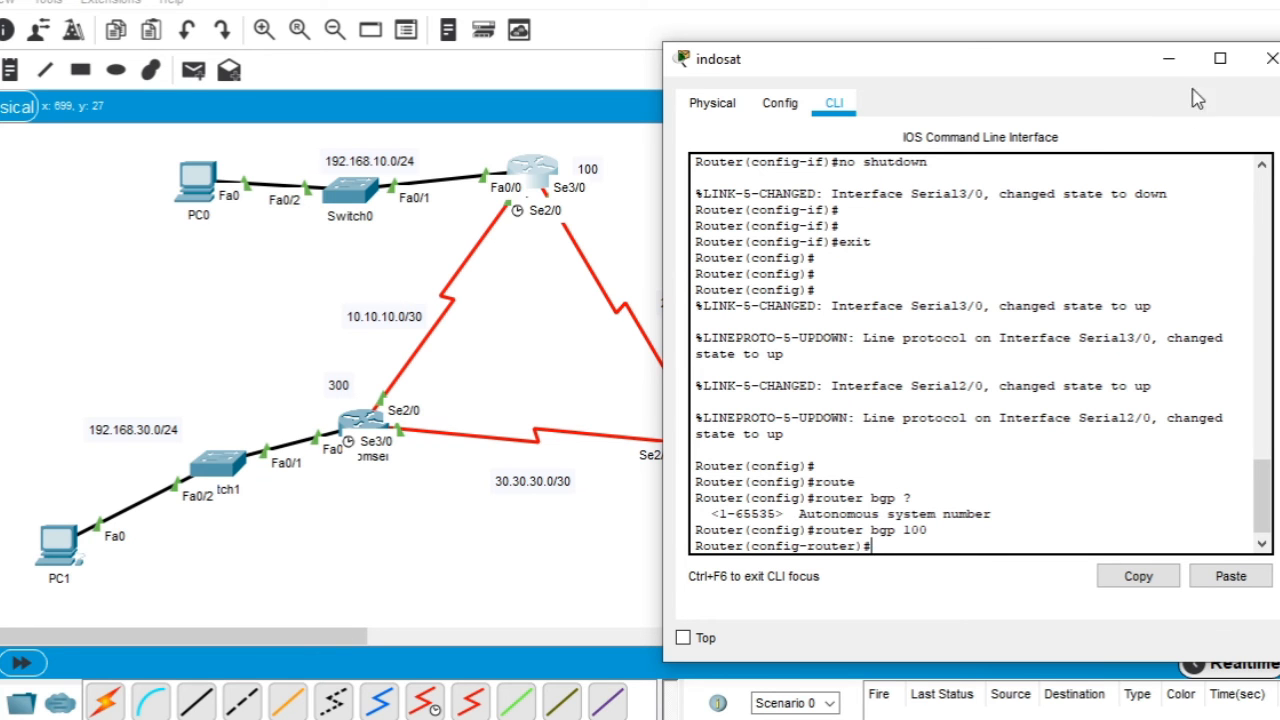
Inspect the XL router's interface addresses in the topology and return to the indosat router's command line.
{"action": "left_click", "coordinate": [1170, 60]}
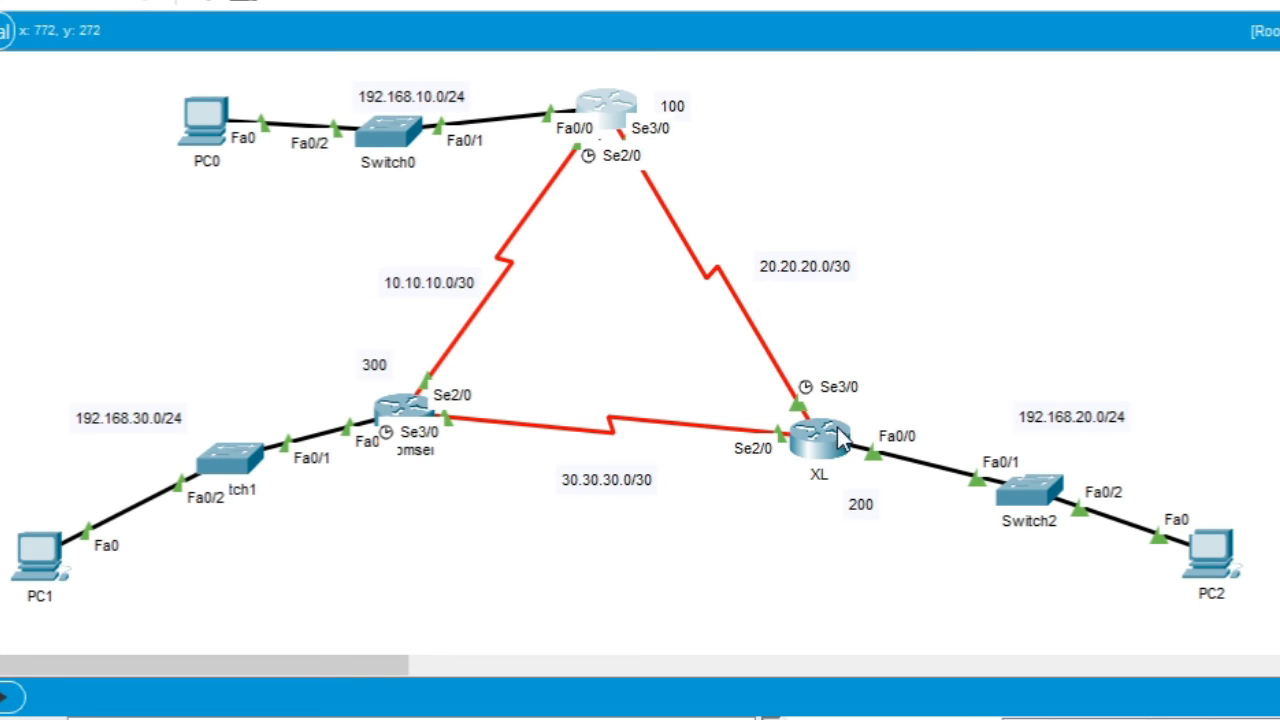
{"action": "mouse_move", "coordinate": [818, 440]}
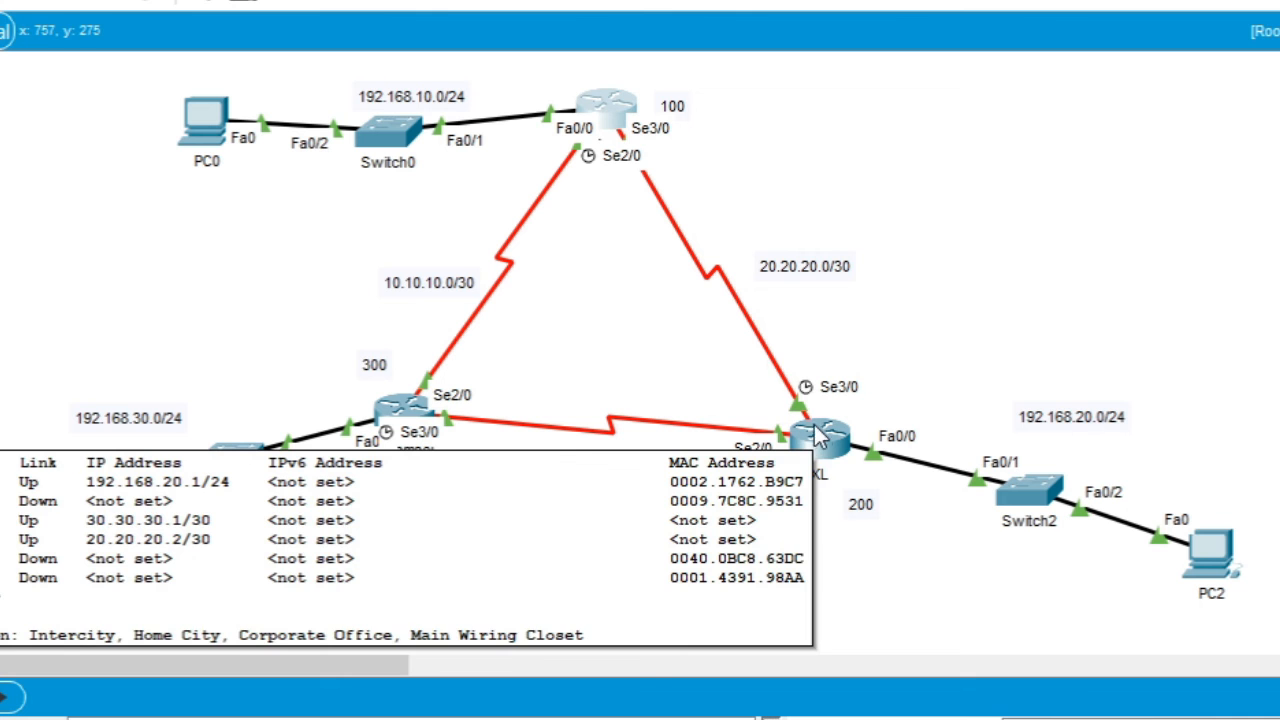
{"action": "left_click", "coordinate": [613, 138]}
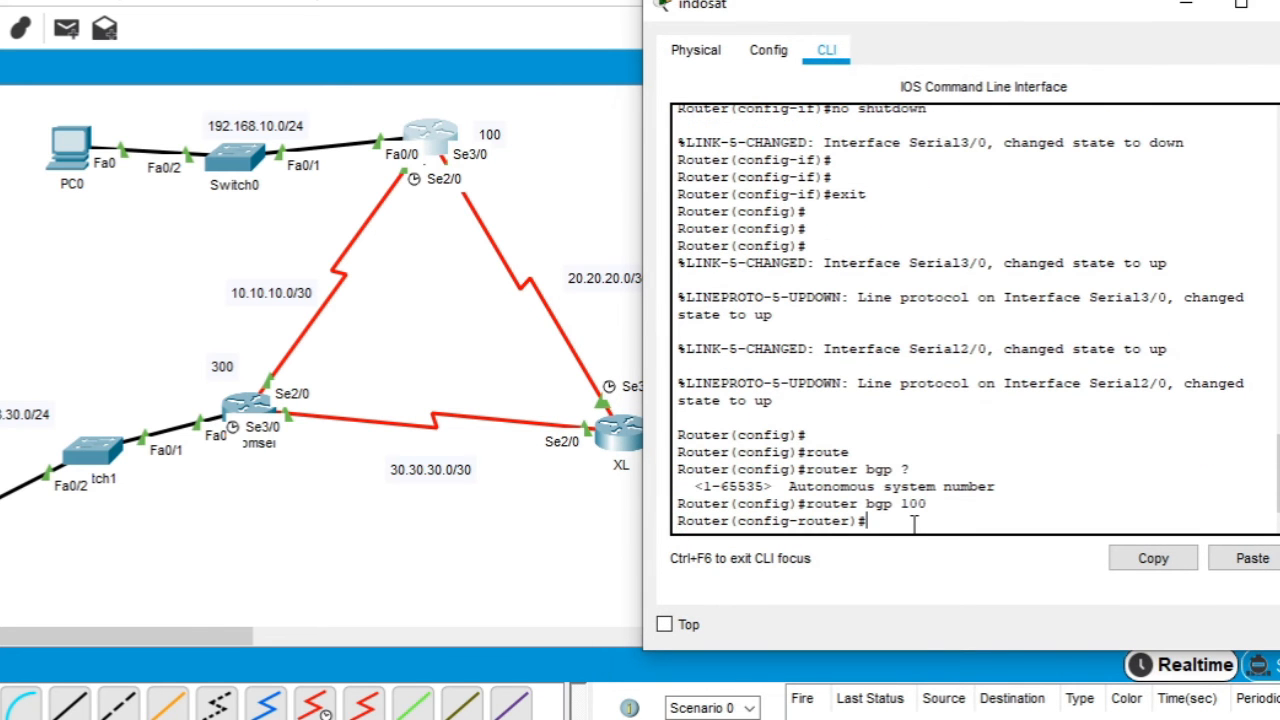
Add the BGP neighbor 10.10.10.2 with remote-as 300 on the indosat router.
{"action": "type", "text": "neighbor"}
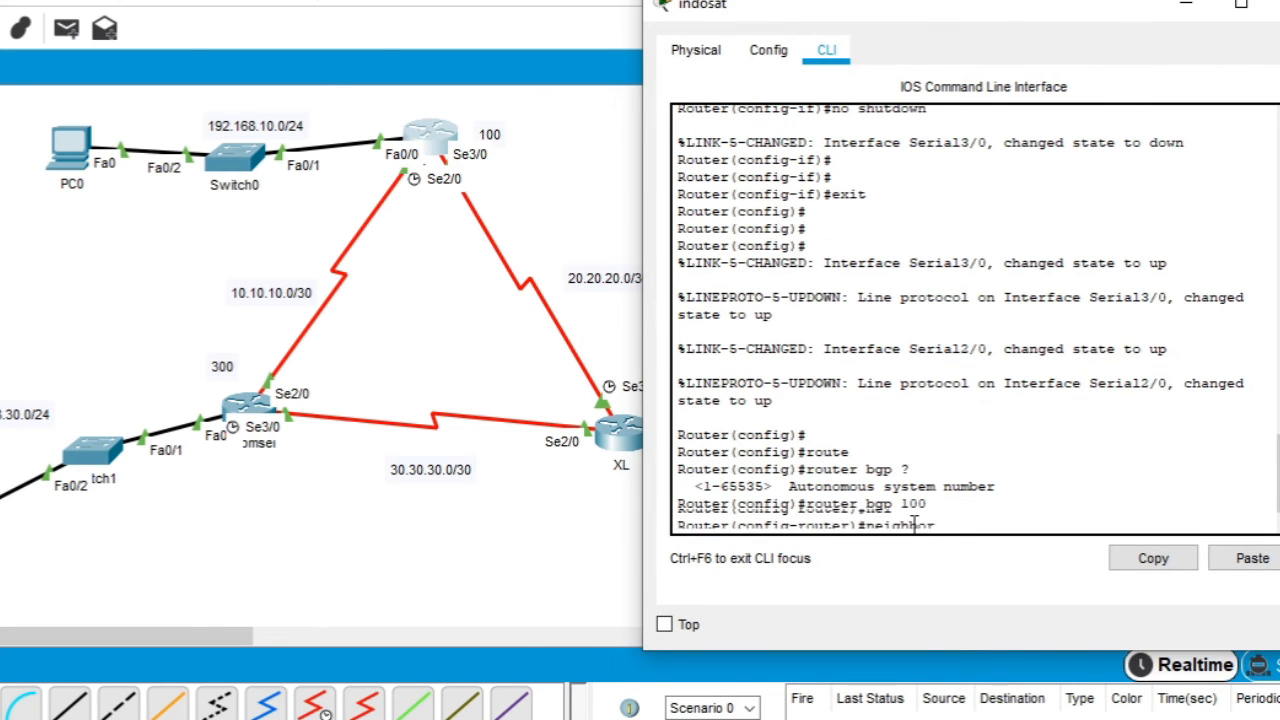
{"action": "key", "text": "Tab"}
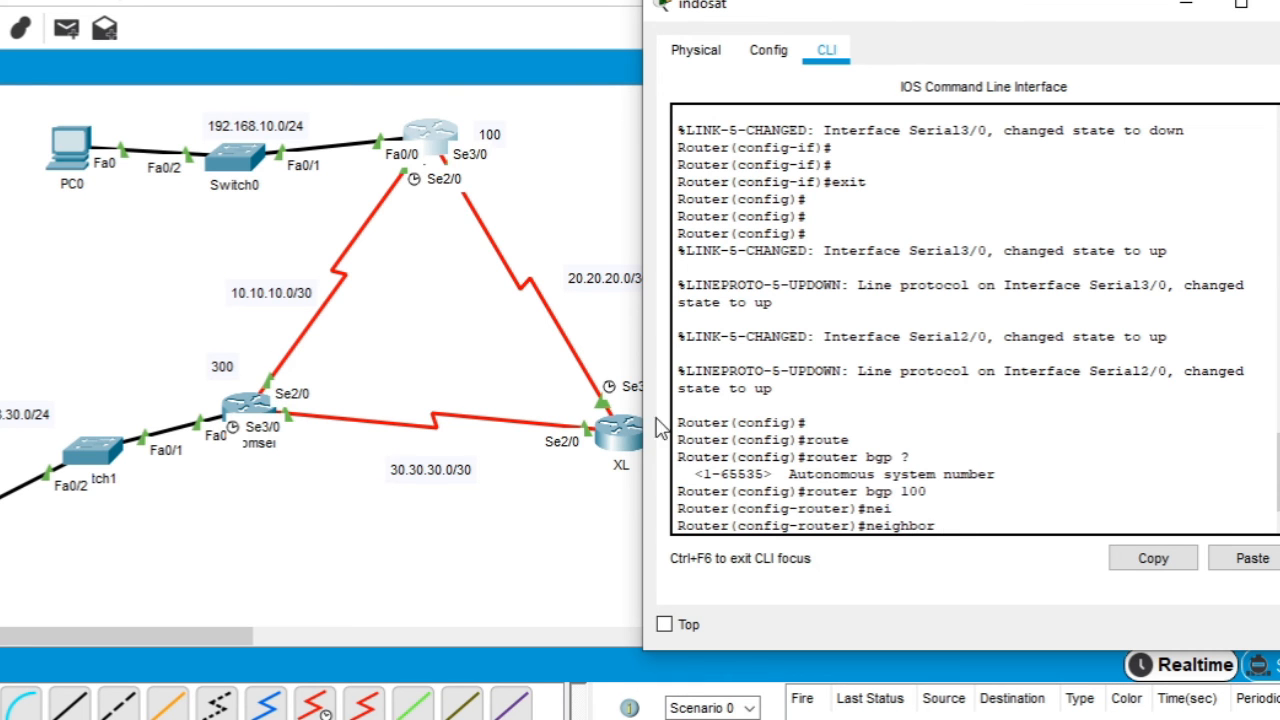
{"action": "type", "text": "10.10.10.2 remo"}
{"action": "key", "text": "Tab"}
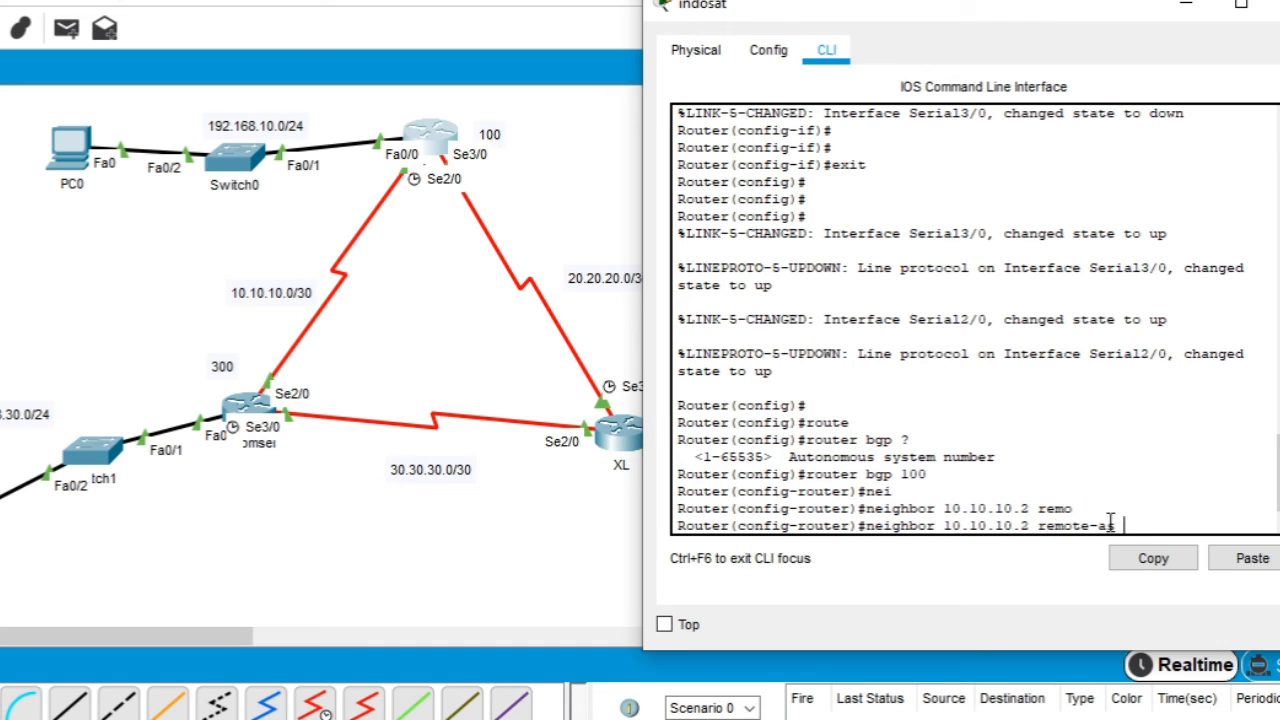
{"action": "left_click_drag", "start_coordinate": [943, 526], "coordinate": [1030, 530]}
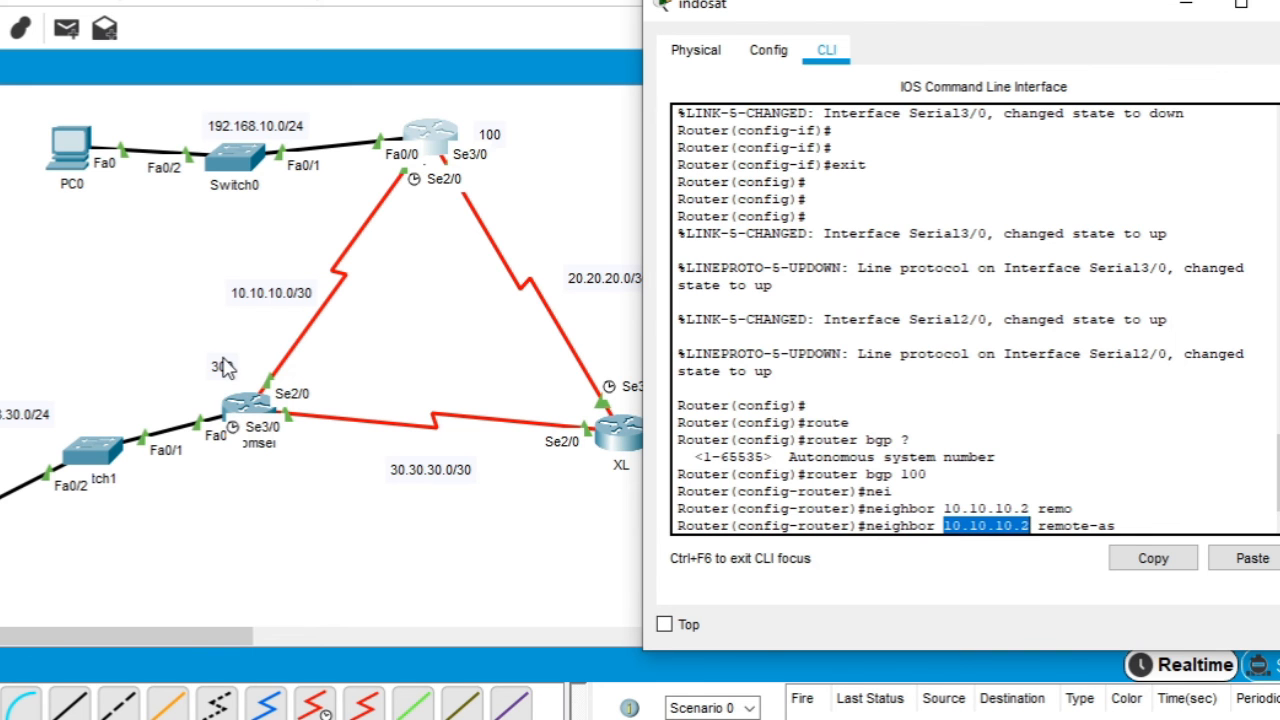
{"action": "left_click", "coordinate": [1135, 525]}
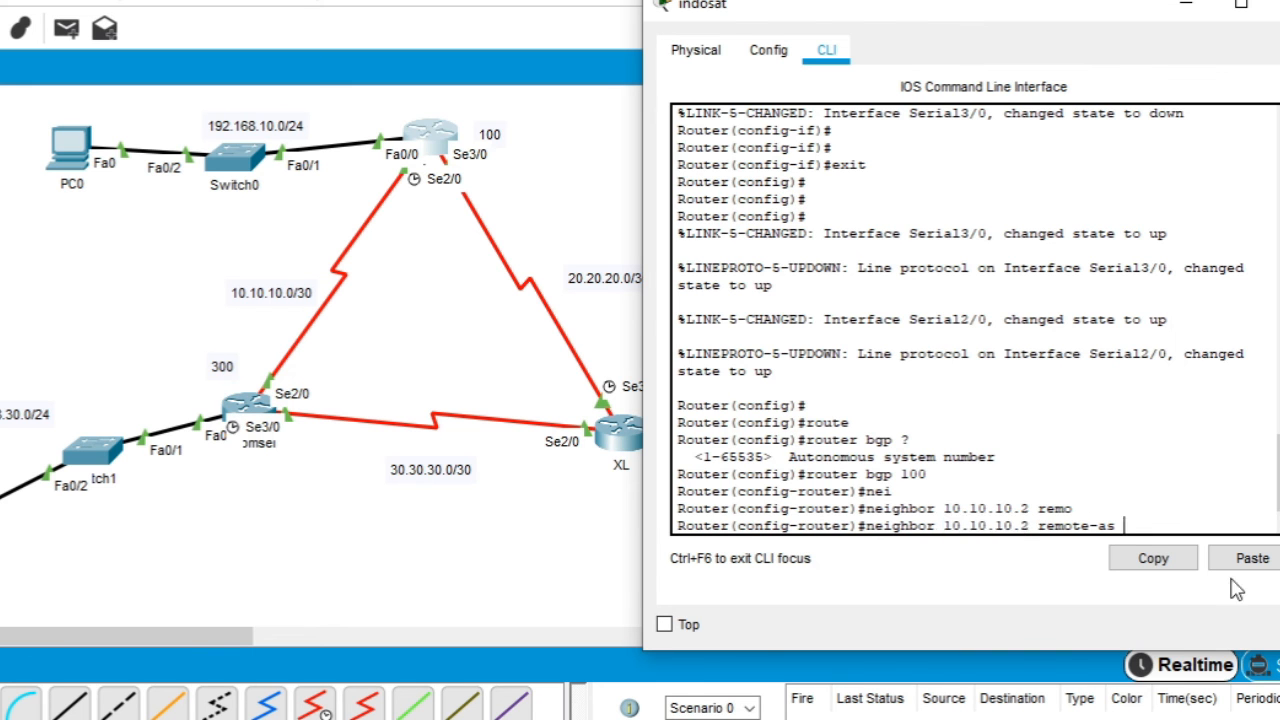
{"action": "type", "text": "300"}
{"action": "key", "text": "Return"}
Add the BGP neighbor 20.20.20.2 with remote-as 200 on the indosat router.
{"action": "type", "text": "nei"}
{"action": "key", "text": "Tab"}
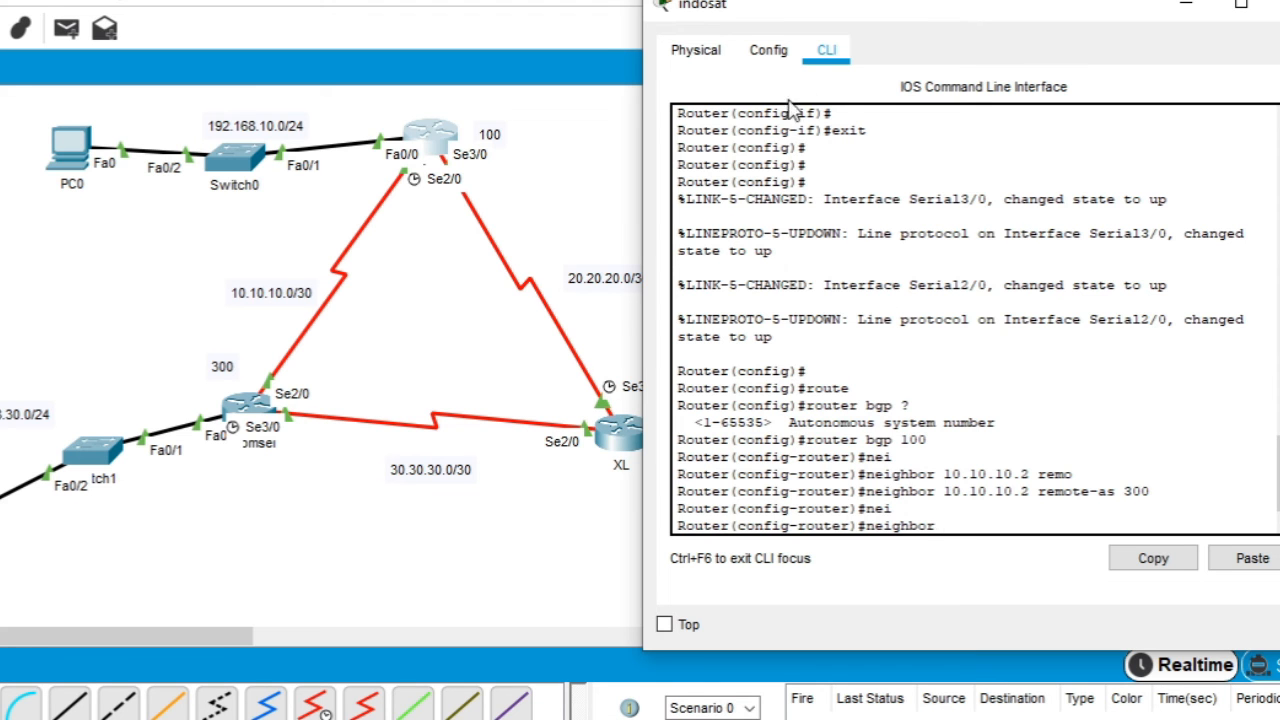
{"action": "left_click_drag", "start_coordinate": [839, 10], "coordinate": [978, 22]}
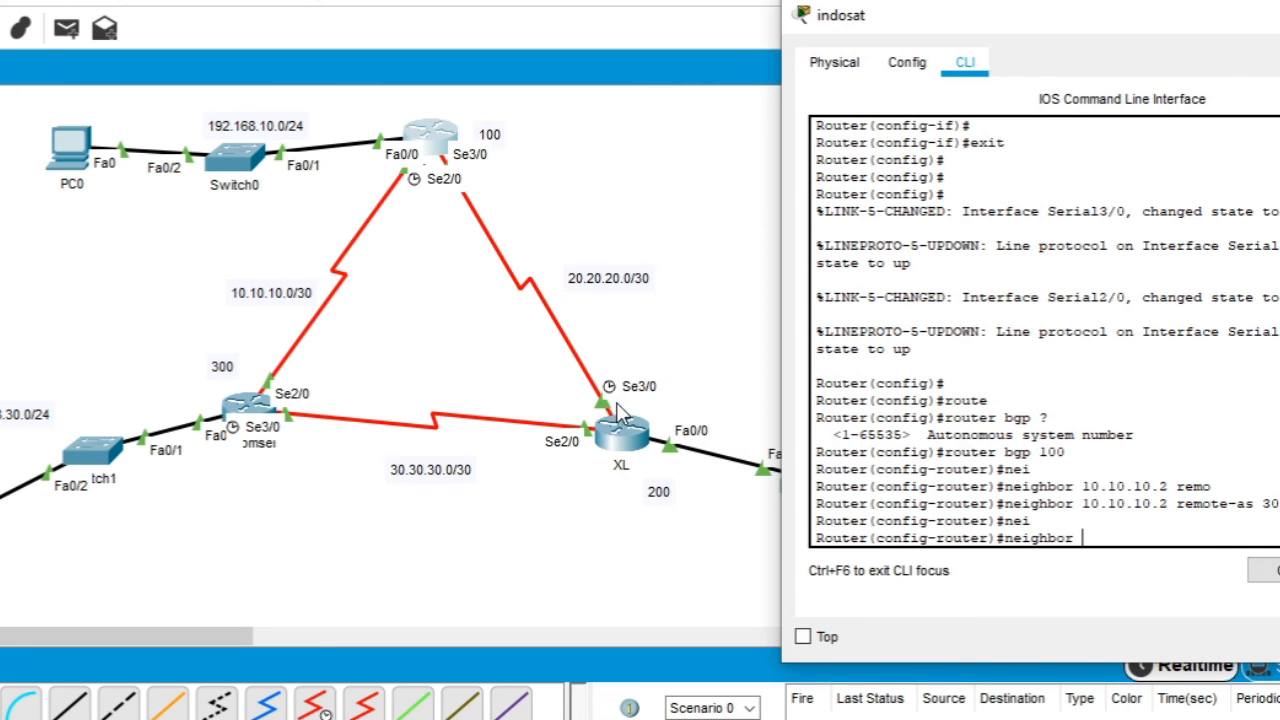
{"action": "left_click_drag", "start_coordinate": [1086, 29], "coordinate": [1036, 28]}
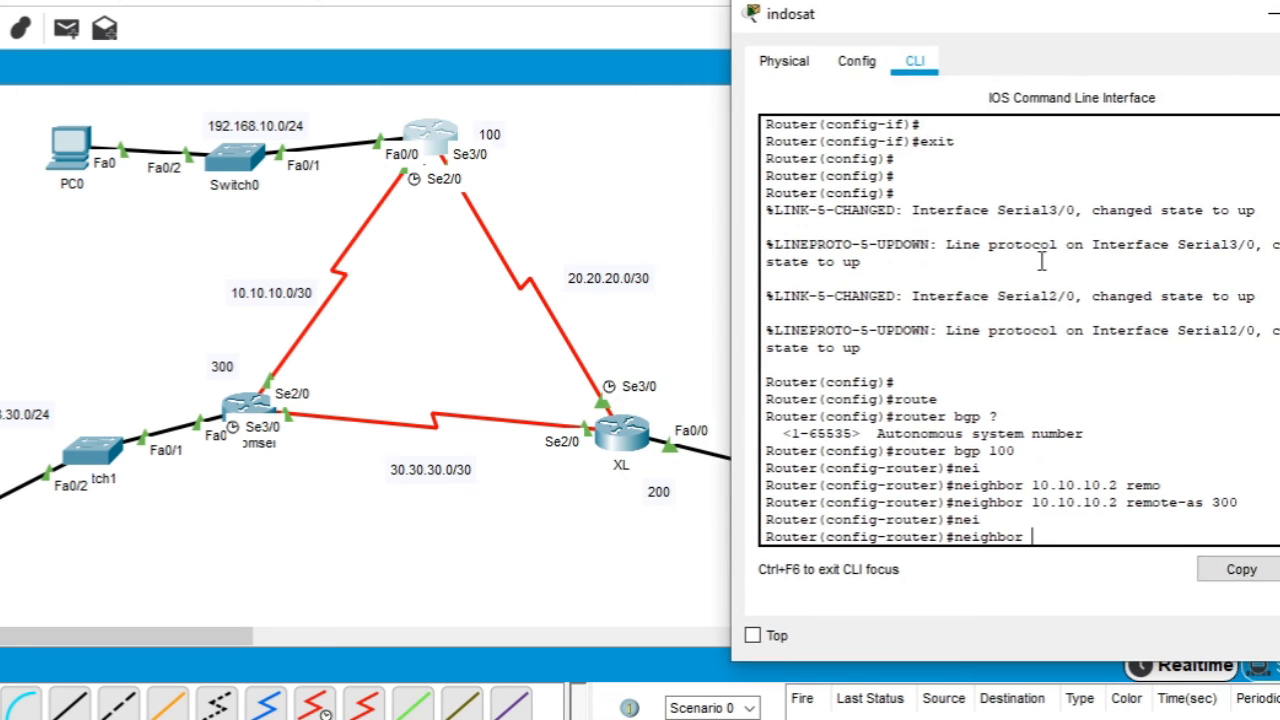
{"action": "type", "text": "20.20.20.2"}
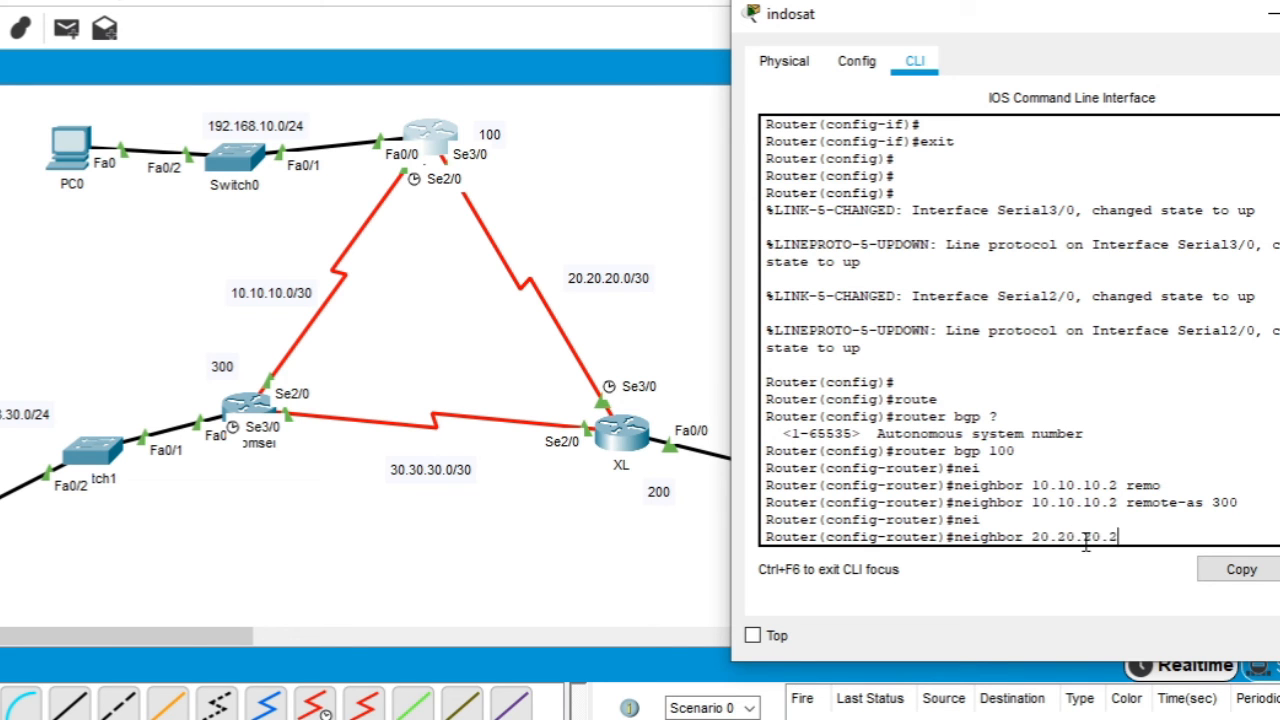
{"action": "type", "text": " remo"}
{"action": "key", "text": "Tab"}
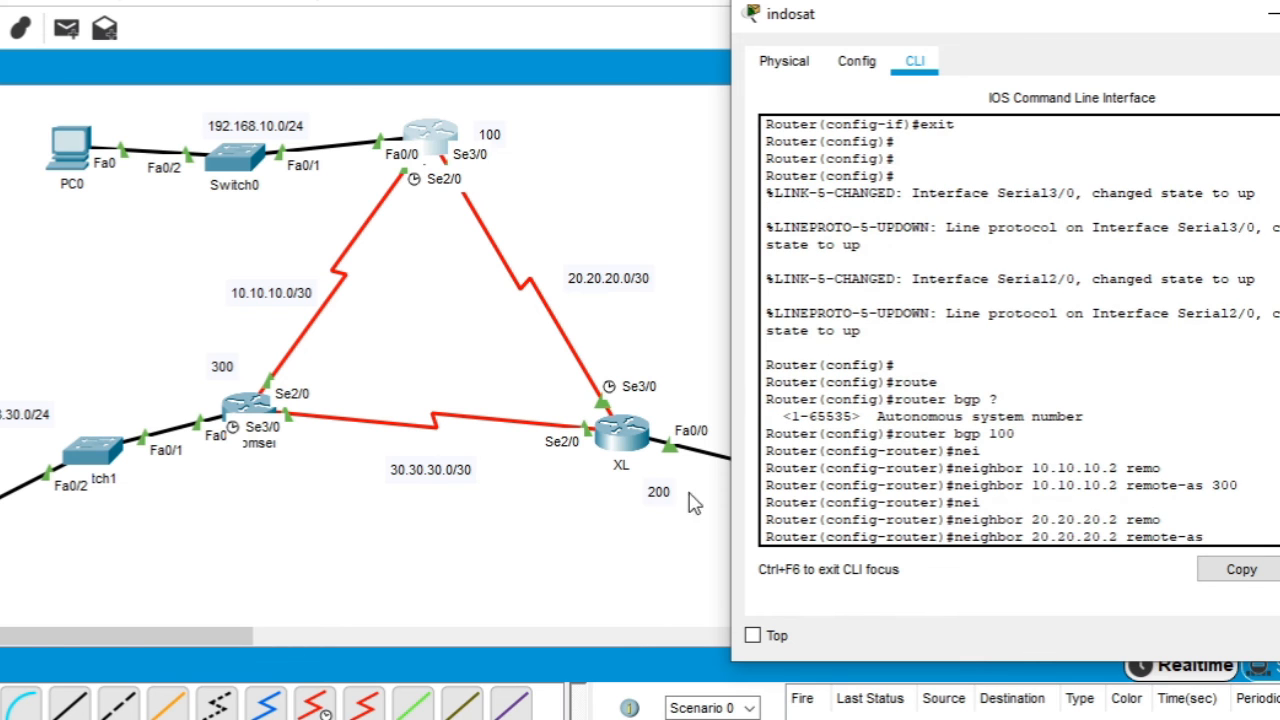
{"action": "type", "text": "200"}
{"action": "key", "text": "Return"}
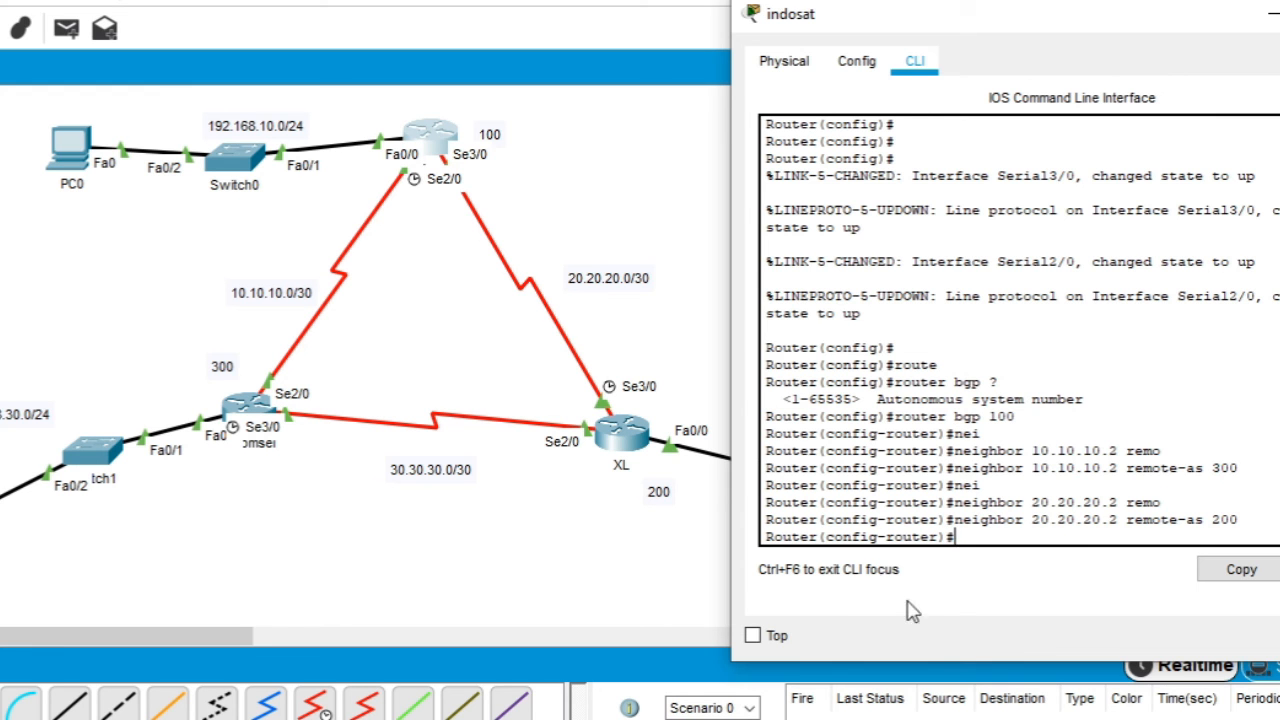
Advertise network 10.10.10.0 with mask 255.255.255.252 in the indosat router's BGP process.
{"action": "type", "text": "net"}
{"action": "key", "text": "Tab"}
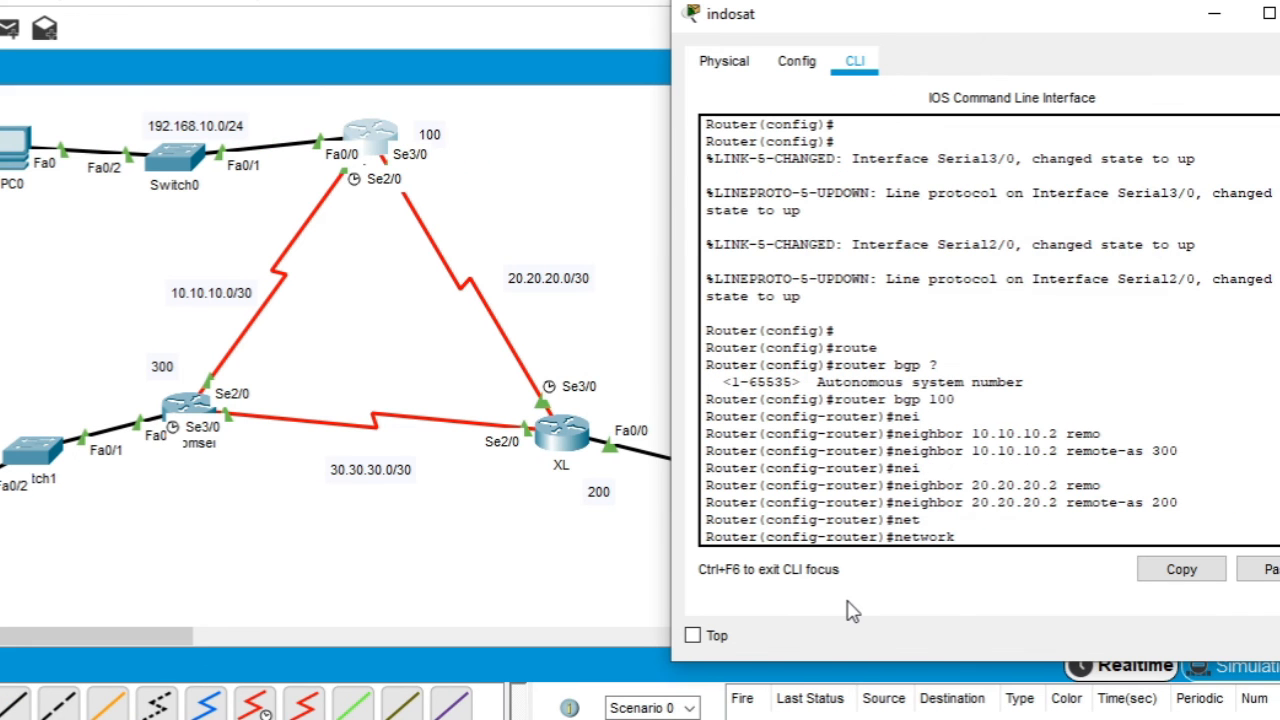
{"action": "type", "text": "10.10.10.0 mas"}
{"action": "key", "text": "Tab"}
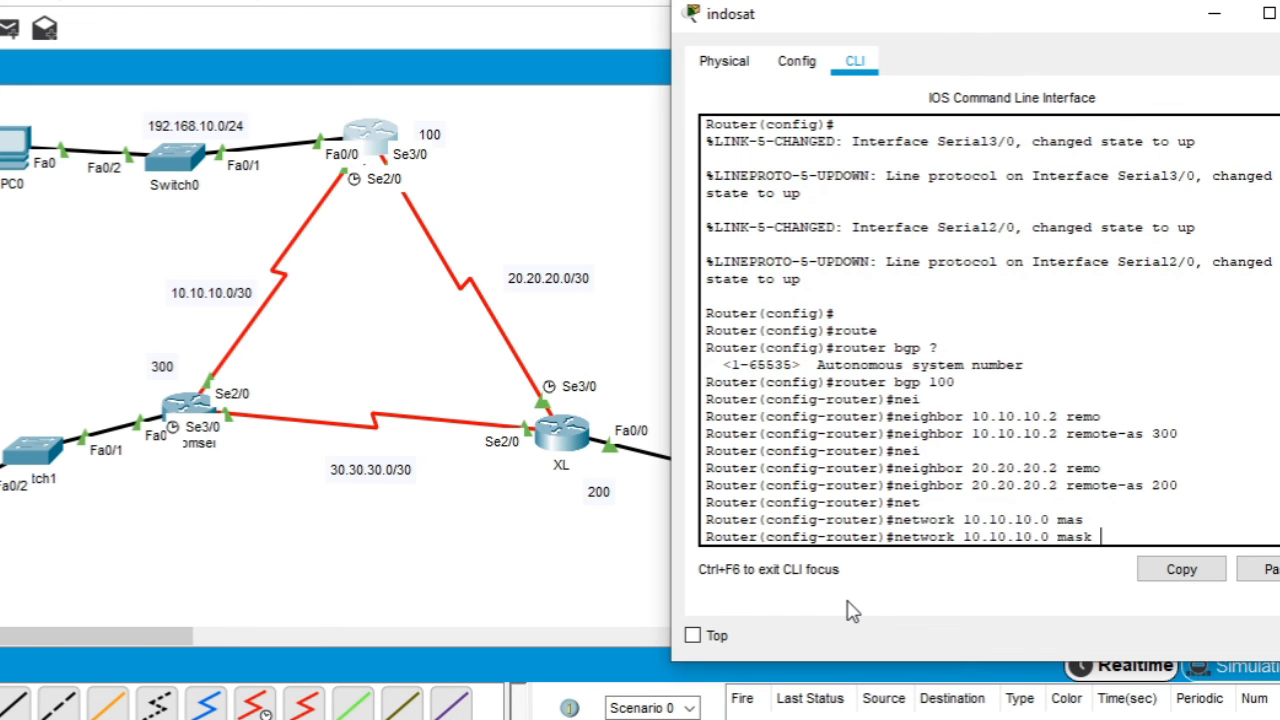
{"action": "type", "text": "255.255.255.252"}
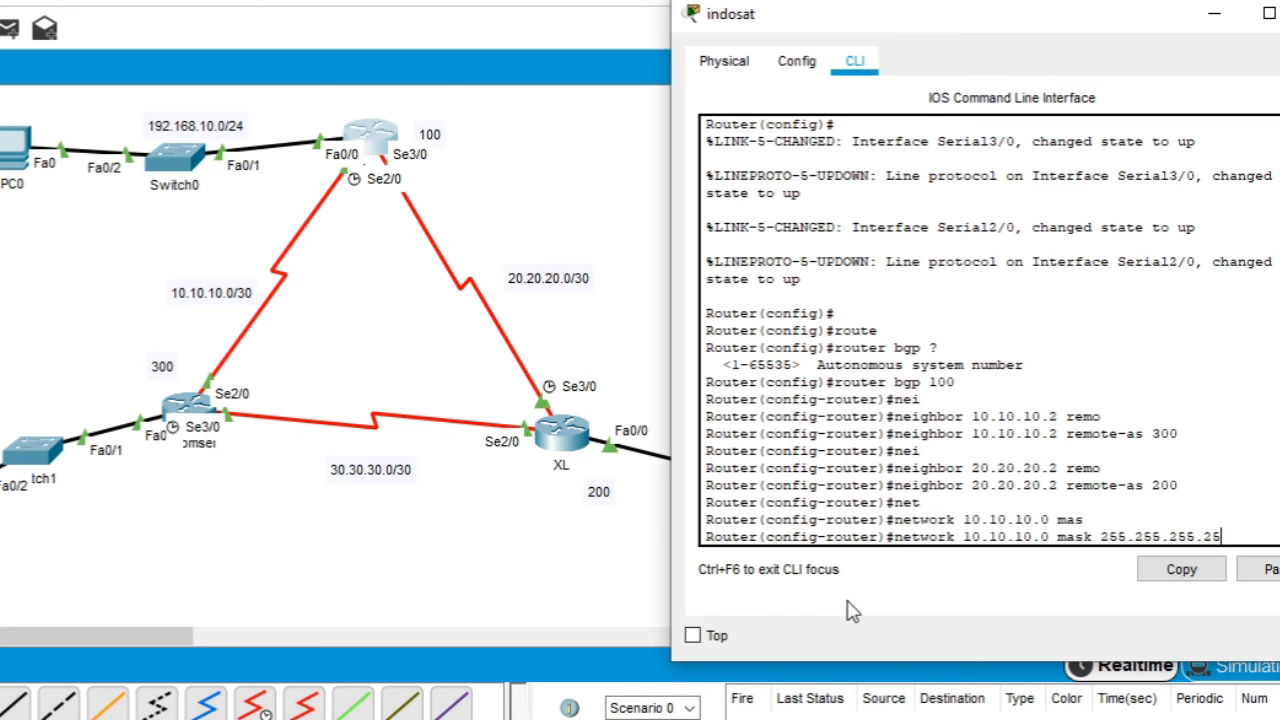
{"action": "key", "text": "Return"}
Advertise network 20.20.20.0 with mask 255.255.255.252 in the indosat router's BGP process.
{"action": "type", "text": "net"}
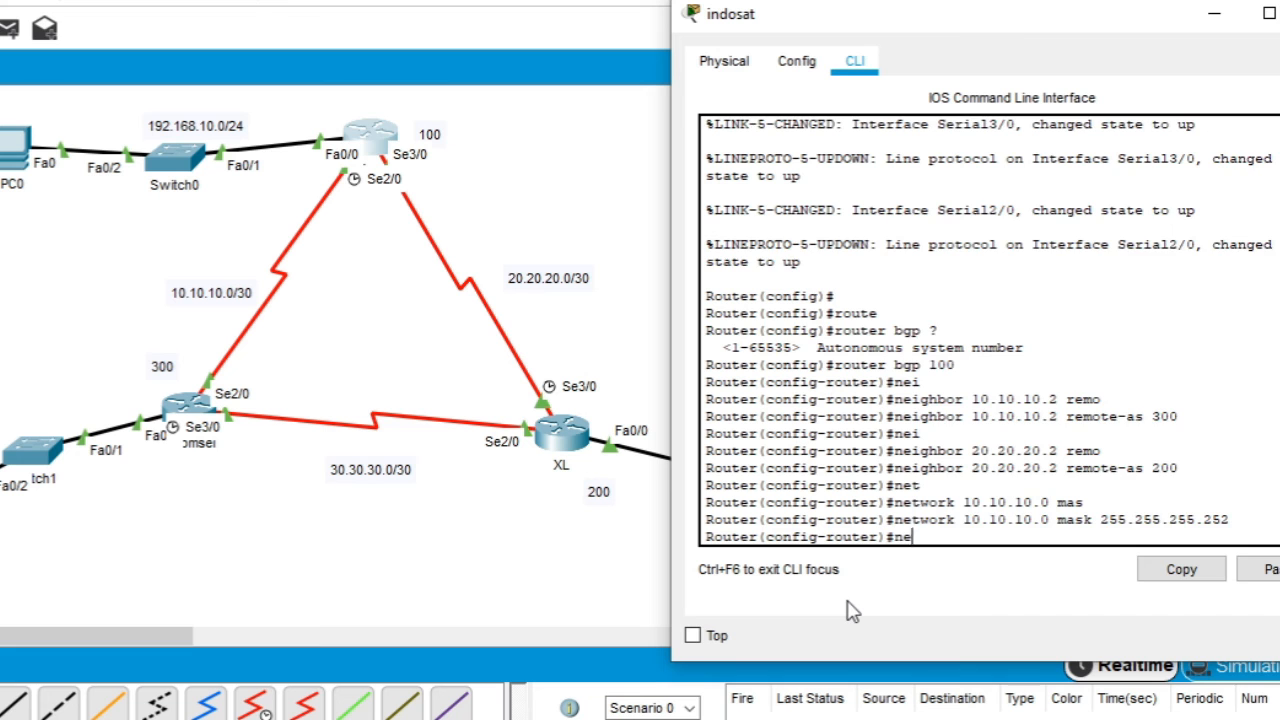
{"action": "key", "text": "Tab"}
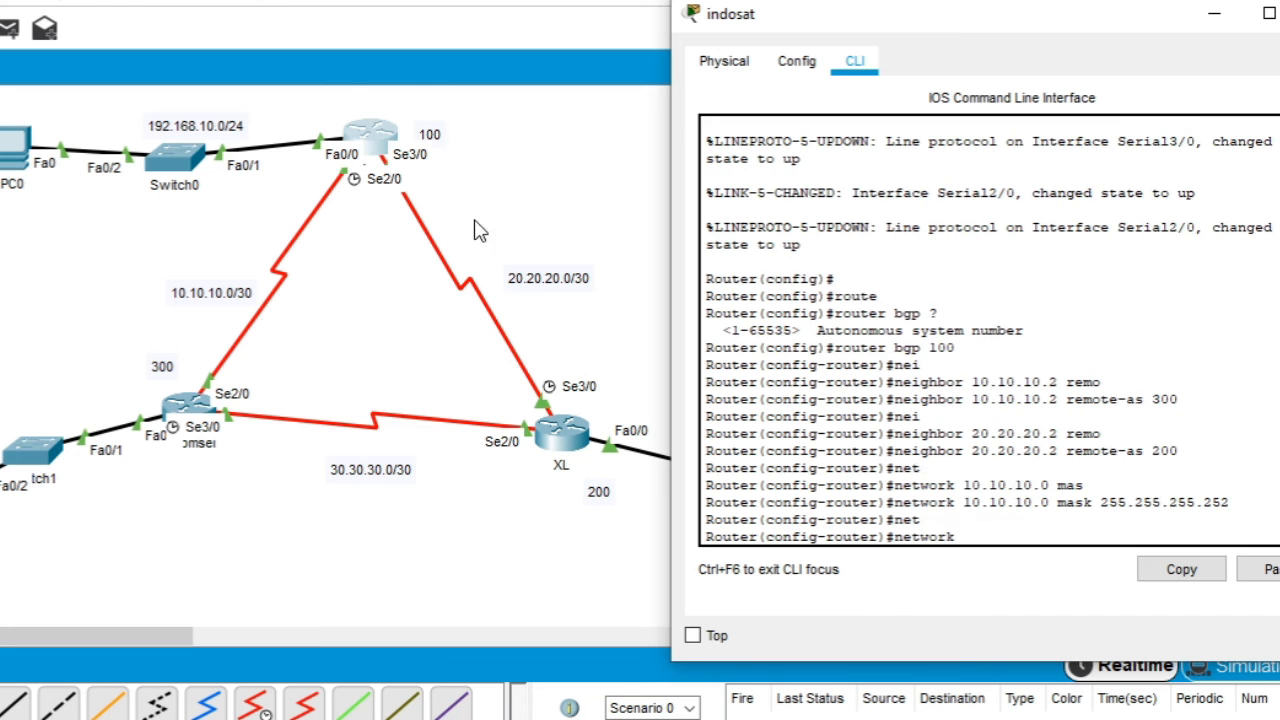
{"action": "type", "text": "20.20.20.0 mas"}
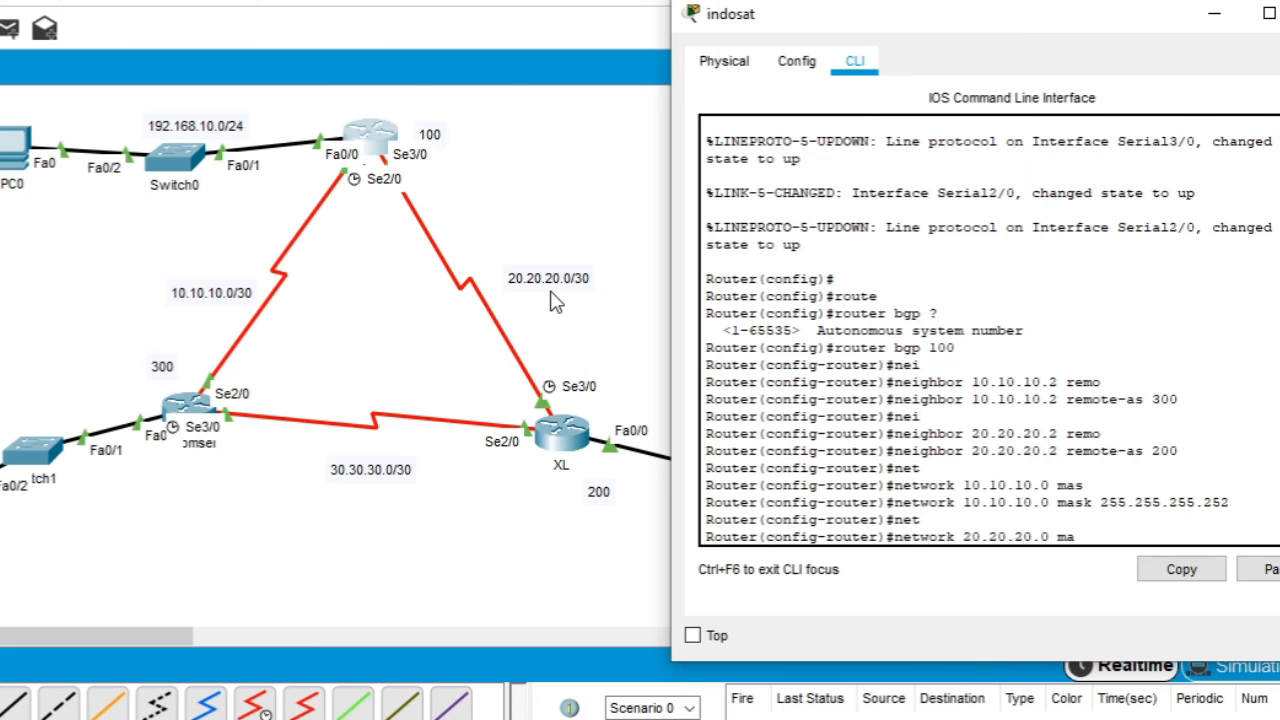
{"action": "key", "text": "Tab"}
{"action": "type", "text": "255.255"}
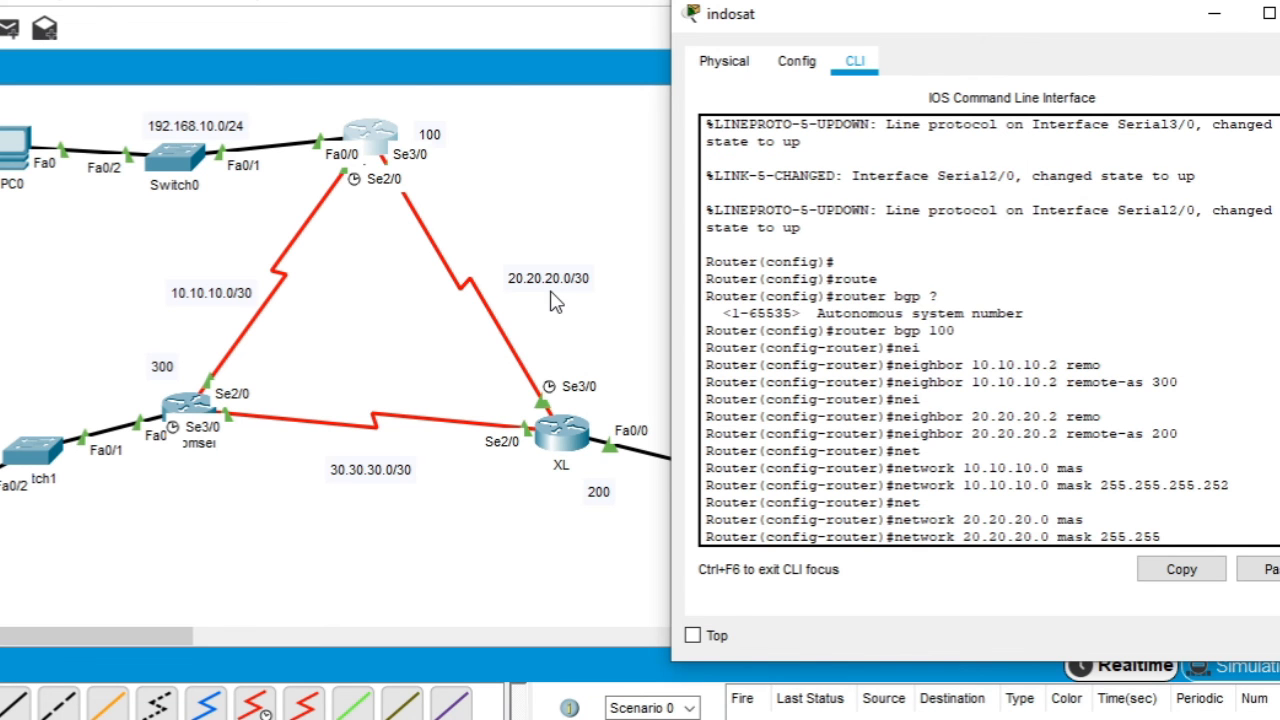
{"action": "type", "text": ".255.252"}
{"action": "key", "text": "Return"}
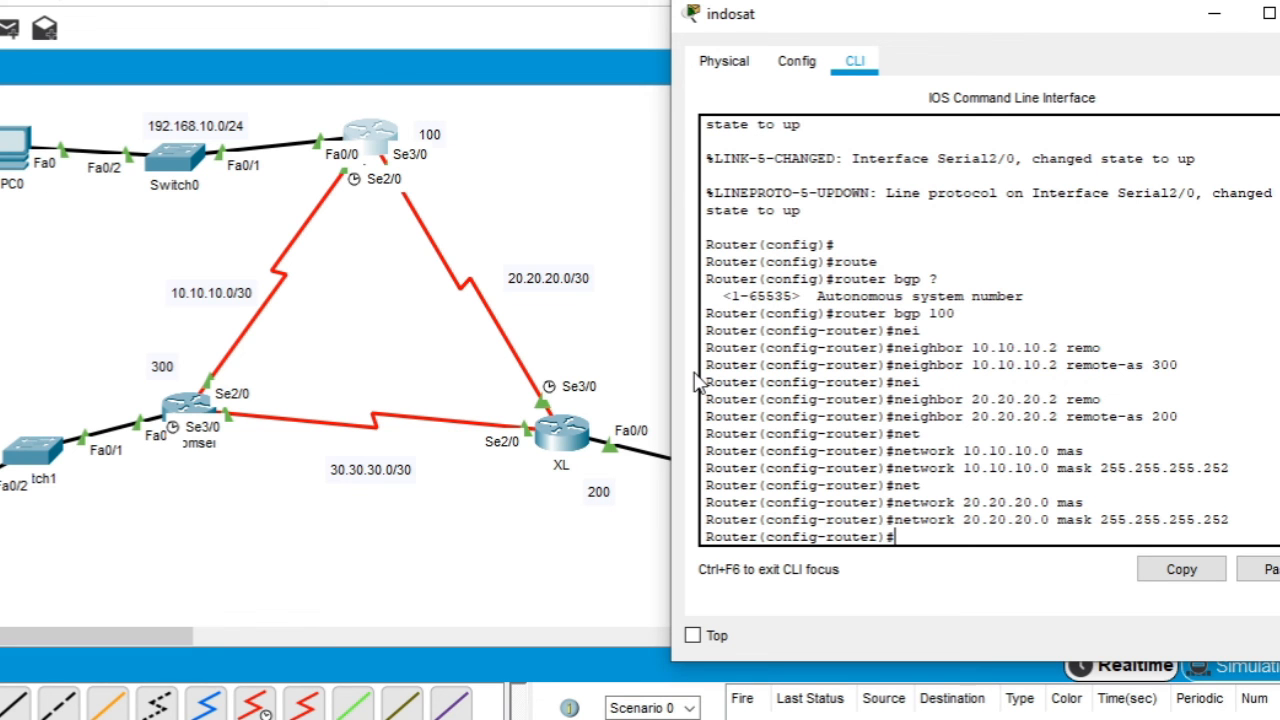
Advertise the LAN network 192.168.10.0 with mask 255.255.255.0 in the indosat router's BGP process and exit to global configuration mode.
{"action": "type", "text": "net"}
{"action": "key", "text": "Tab"}
{"action": "type", "text": "192.168.10.0 mas"}
{"action": "key", "text": "Tab"}
{"action": "type", "text": "255.255.255.0"}
{"action": "key", "text": "Return"}
{"action": "key", "text": "Return"}
{"action": "type", "text": "exi"}
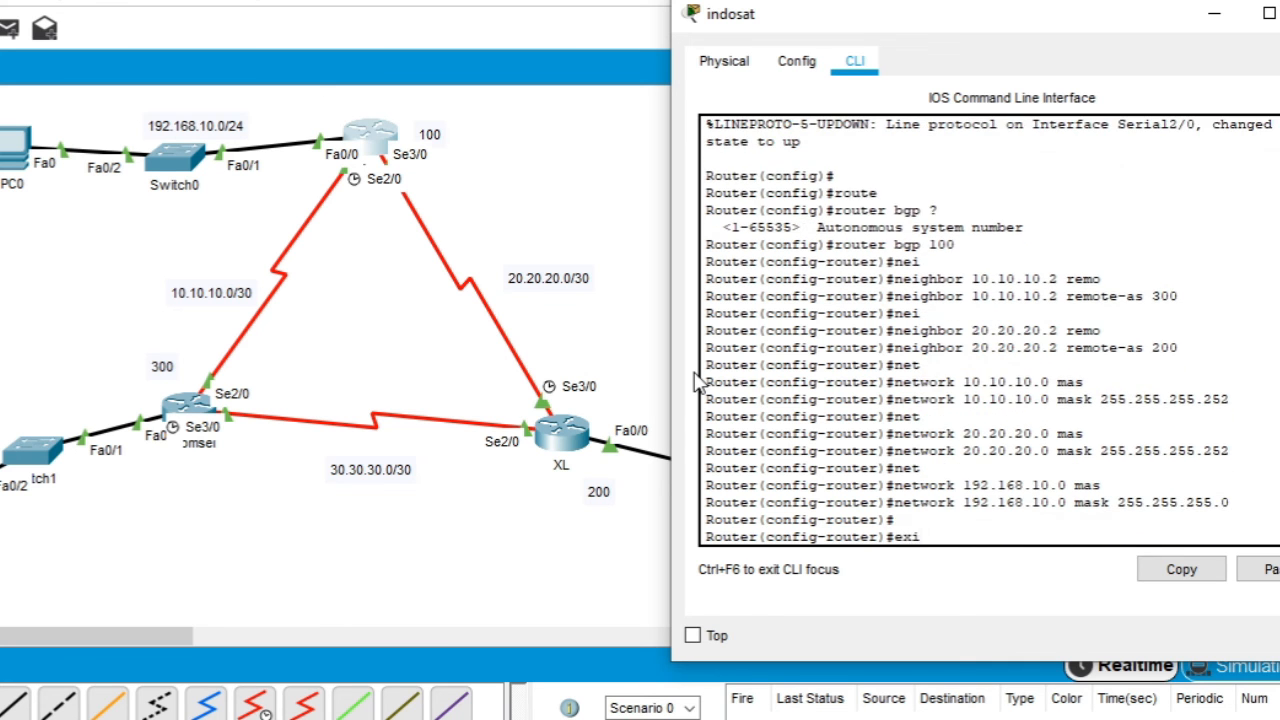
{"action": "type", "text": "t"}
{"action": "key", "text": "Return"}
{"action": "key", "text": "Return"}
{"action": "key", "text": "Return"}
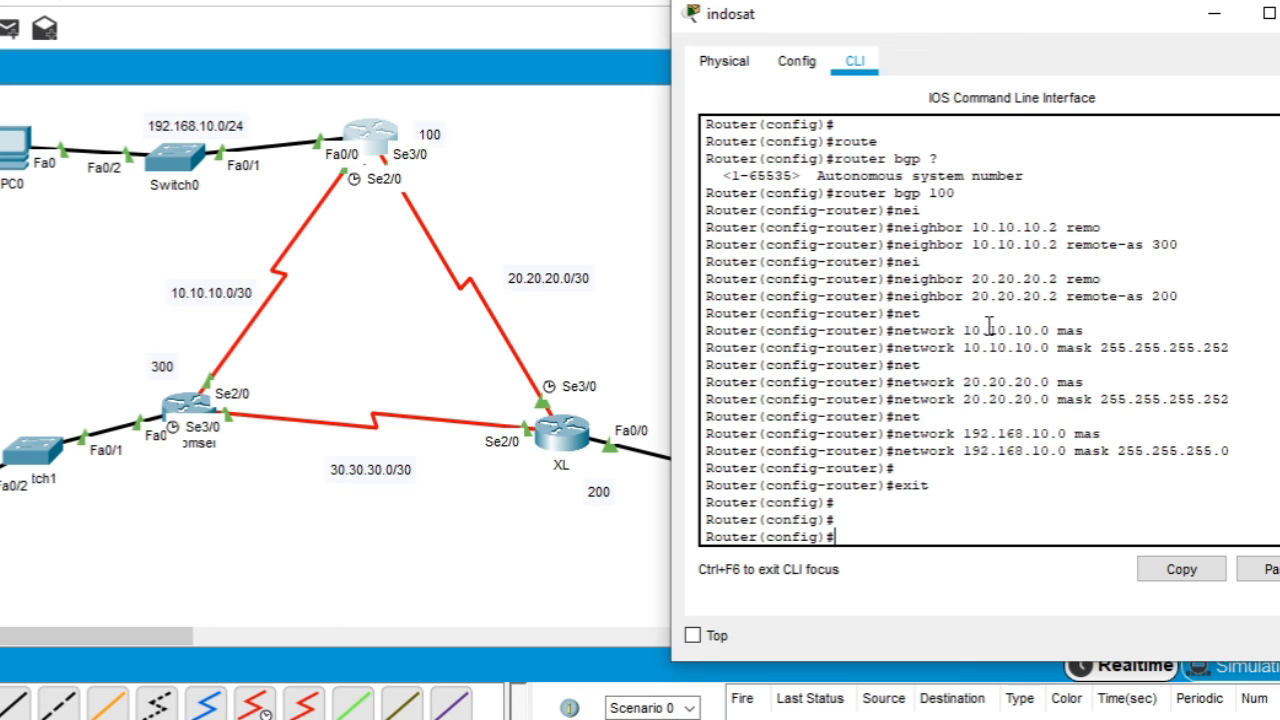
Review the router bgp, neighbor and network commands entered on the indosat router.
{"action": "scroll", "coordinate": [944, 255], "scroll_direction": "up", "scroll_amount": 2}
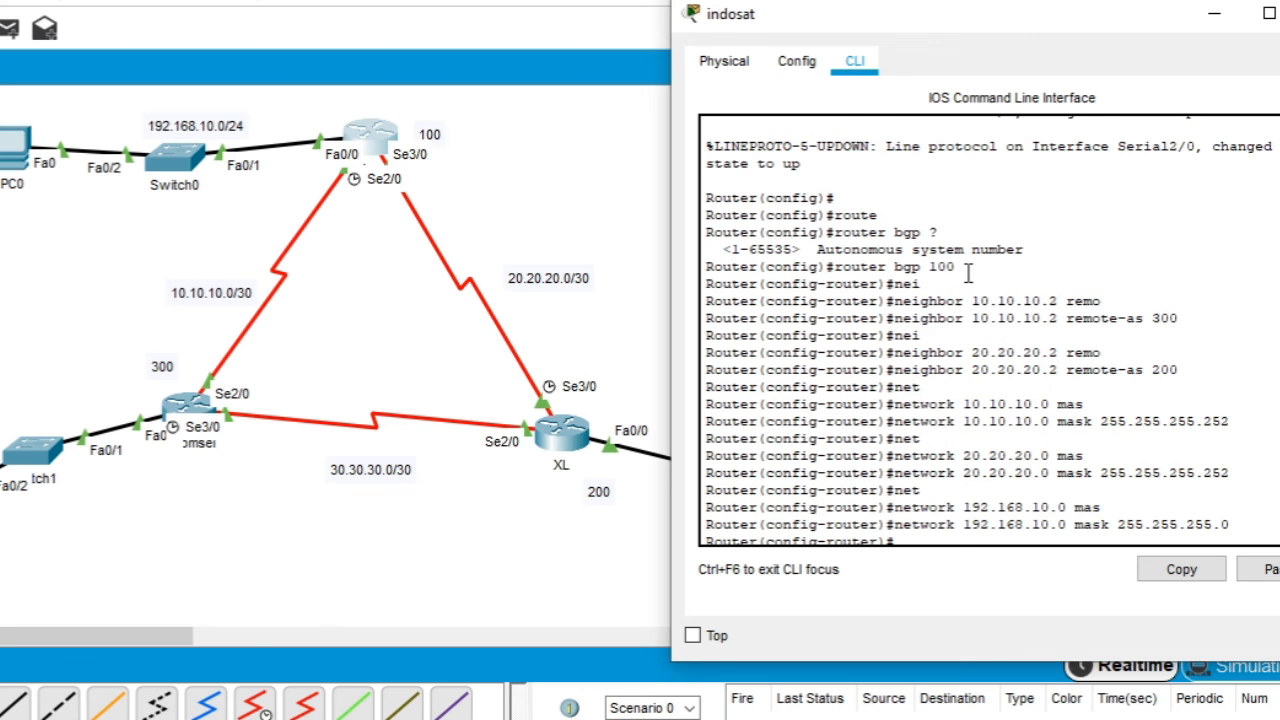
{"action": "left_click_drag", "start_coordinate": [968, 268], "coordinate": [834, 266]}
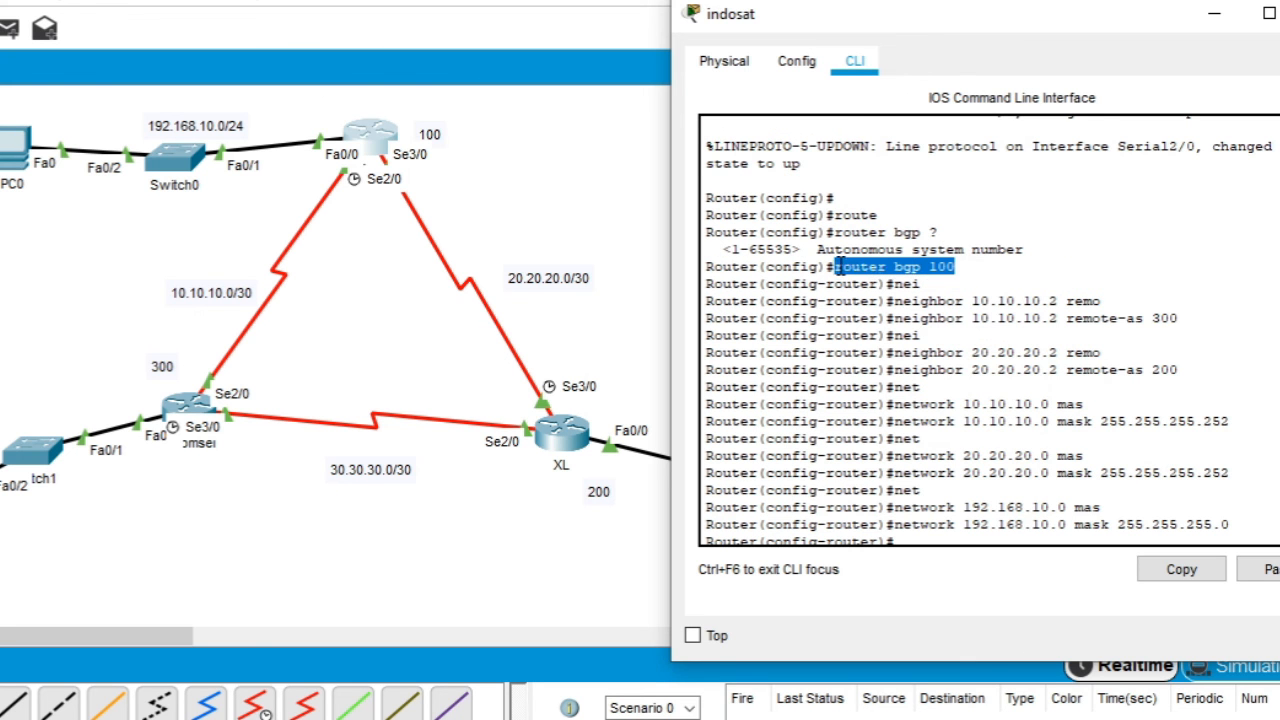
{"action": "left_click", "coordinate": [956, 268]}
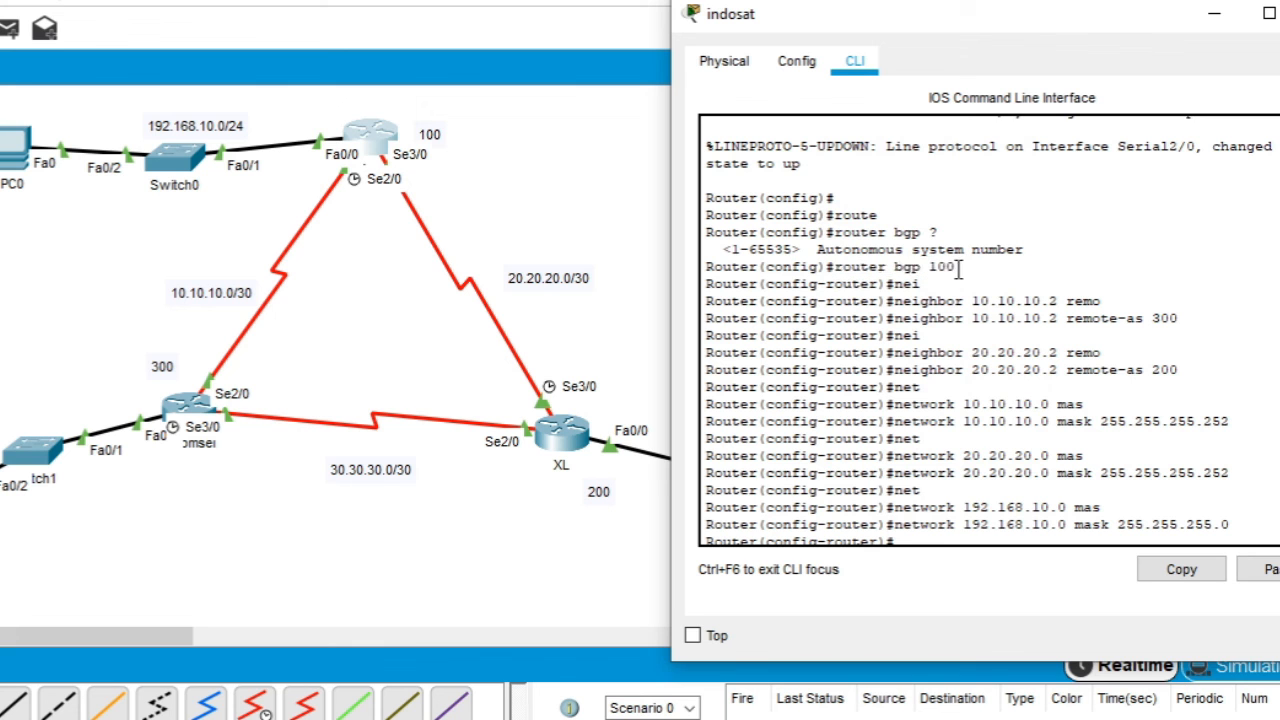
{"action": "left_click_drag", "start_coordinate": [960, 268], "coordinate": [963, 300]}
{"action": "left_click_drag", "start_coordinate": [893, 318], "coordinate": [961, 318]}
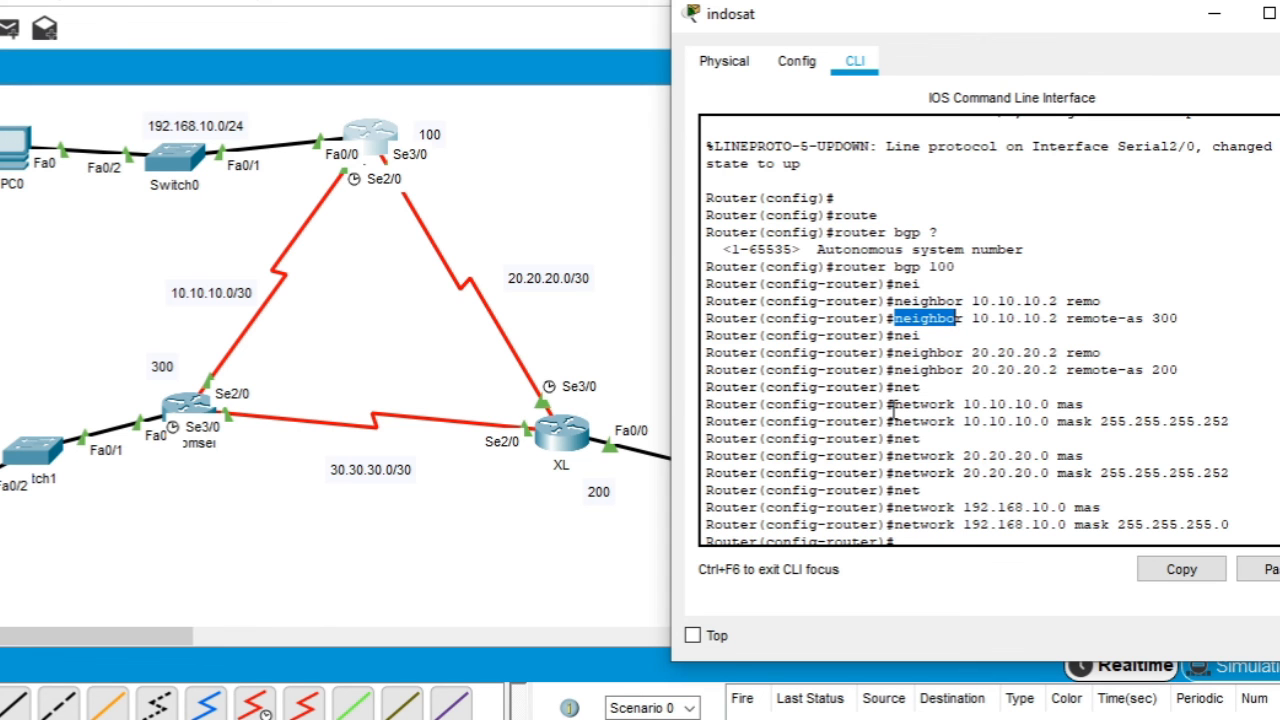
{"action": "left_click_drag", "start_coordinate": [893, 404], "coordinate": [1084, 404]}
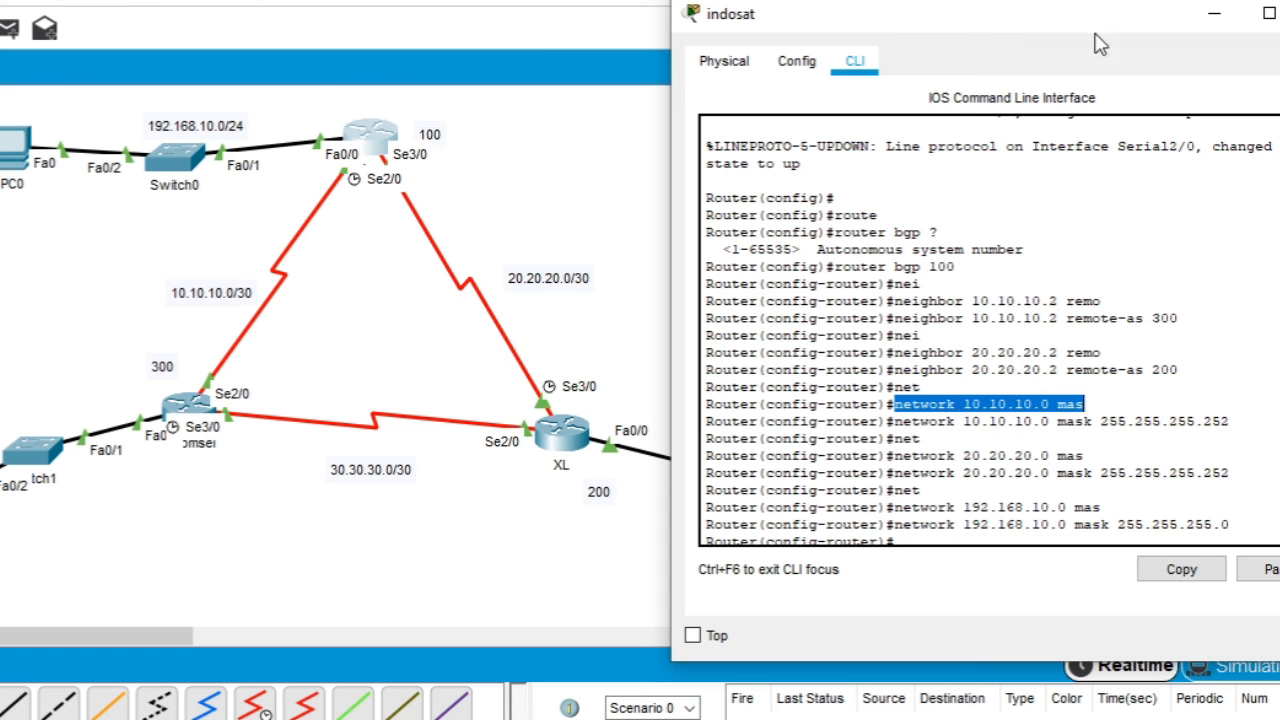
Close the indosat router's window and open the XL router's command line at its global configuration prompt.
{"action": "left_click_drag", "start_coordinate": [1093, 28], "coordinate": [908, 24]}
{"action": "left_click", "coordinate": [1129, 11]}
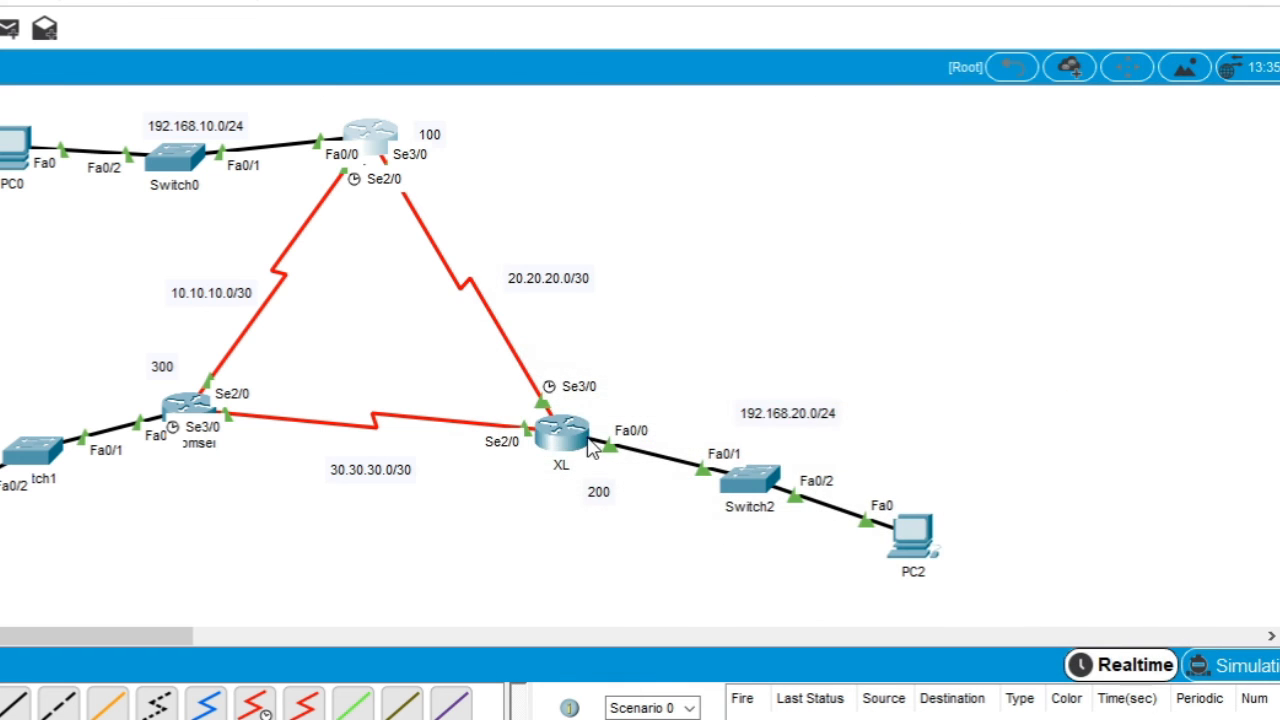
{"action": "left_click", "coordinate": [555, 432]}
{"action": "left_click", "coordinate": [232, 521]}
{"action": "key", "text": "Return"}
{"action": "key", "text": "Return"}
{"action": "key", "text": "Return"}
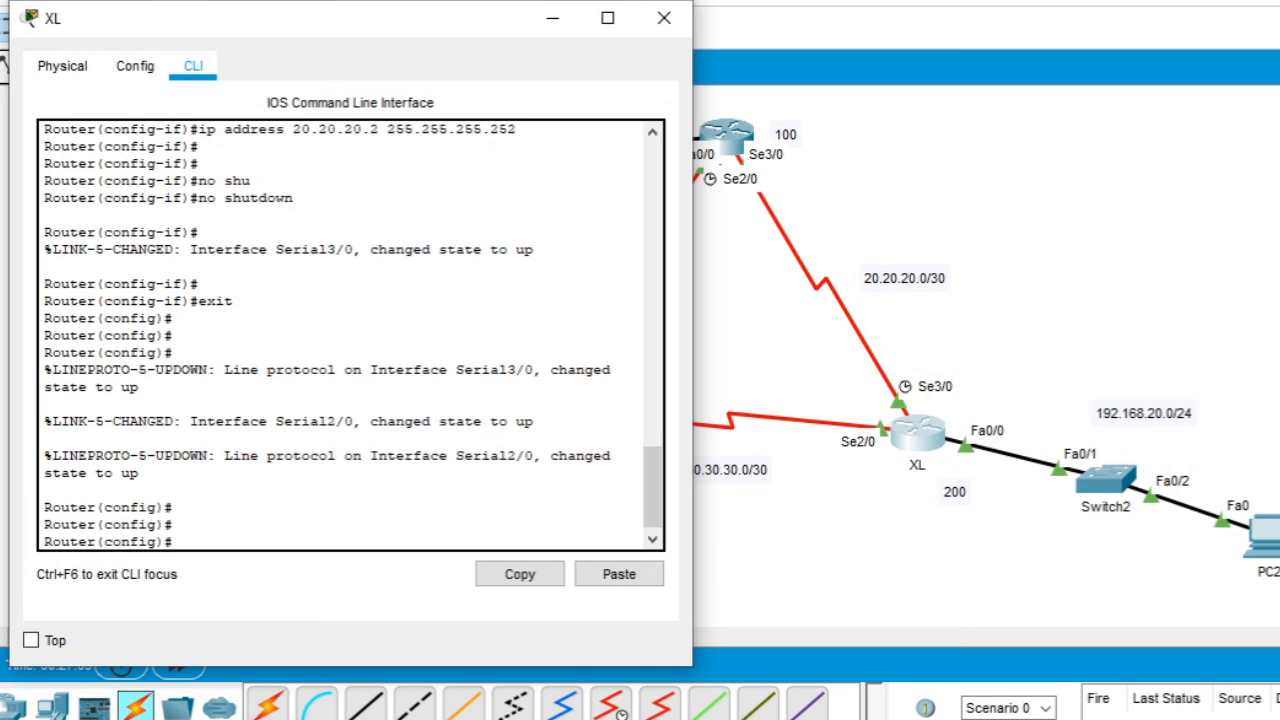
Start the XL router's BGP process with AS 200.
{"action": "type", "text": "router"}
{"action": "key", "text": "Tab"}
{"action": "type", "text": "bgp 200"}
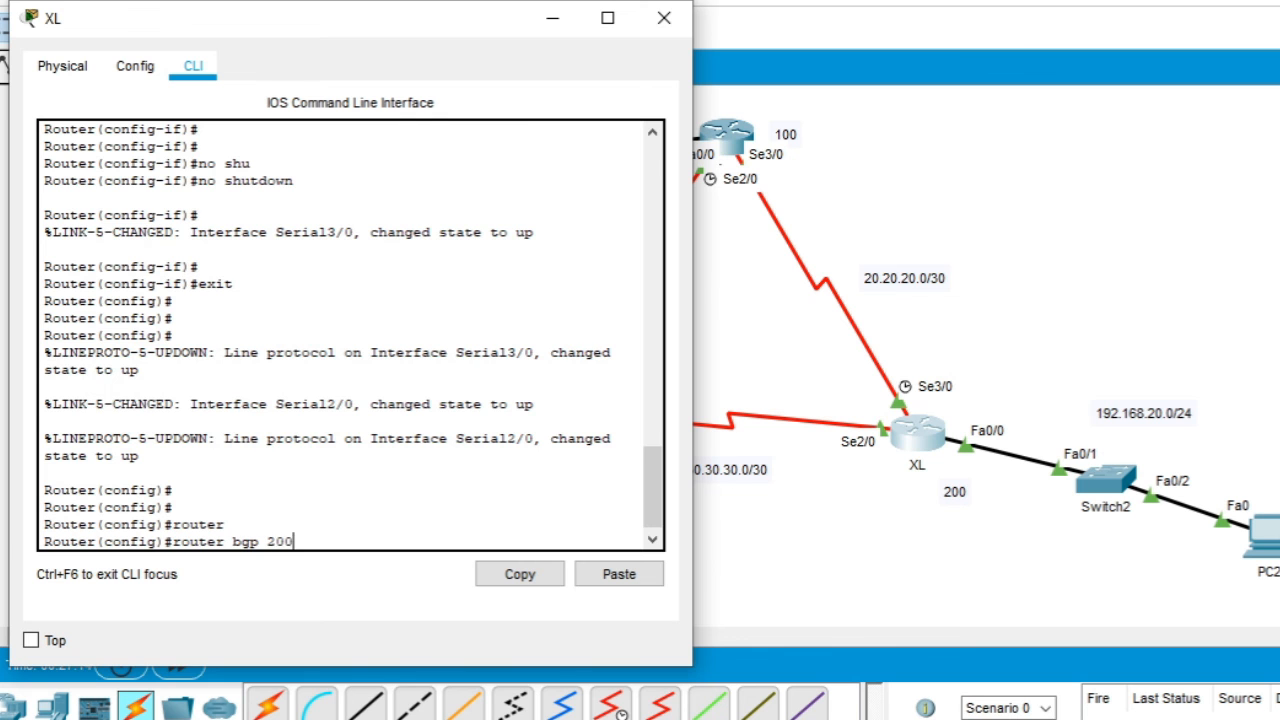
{"action": "key", "text": "Return"}
Add the BGP neighbor 20.20.20.1 with remote-as 100 on the XL router.
{"action": "type", "text": "nei"}
{"action": "key", "text": "Tab"}
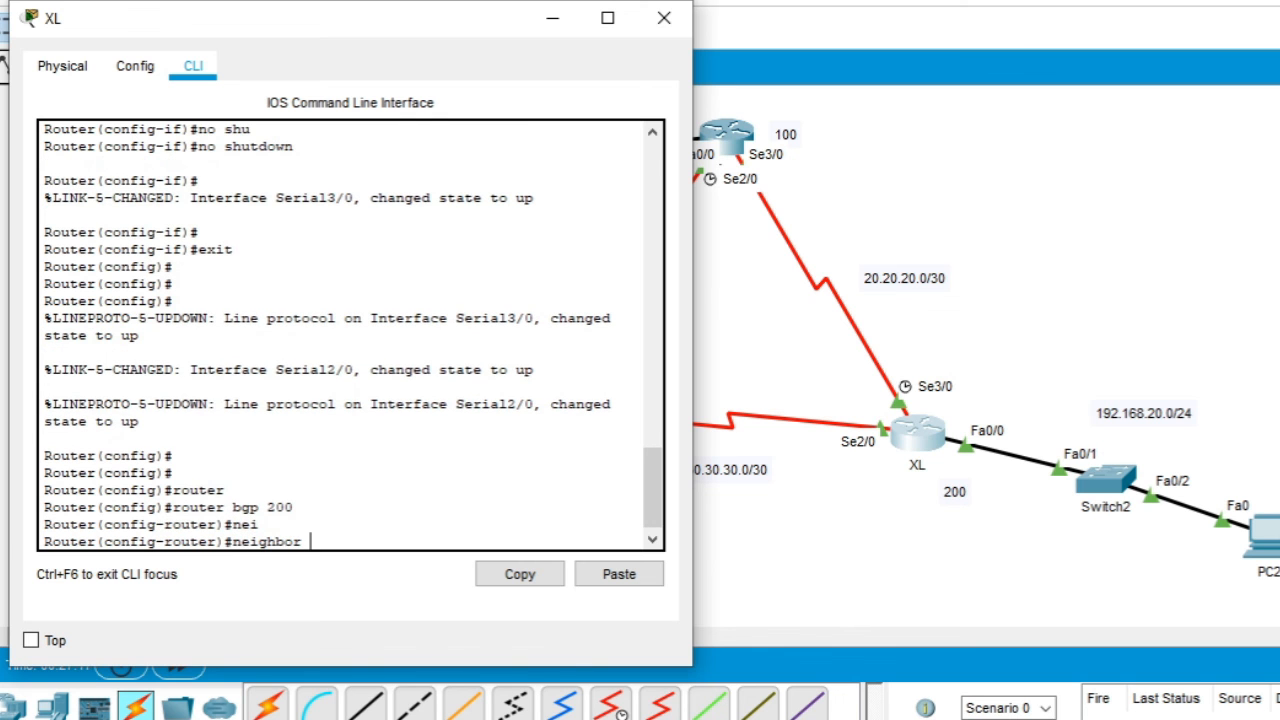
{"action": "type", "text": "20.20.20.1 rem"}
{"action": "key", "text": "Tab"}
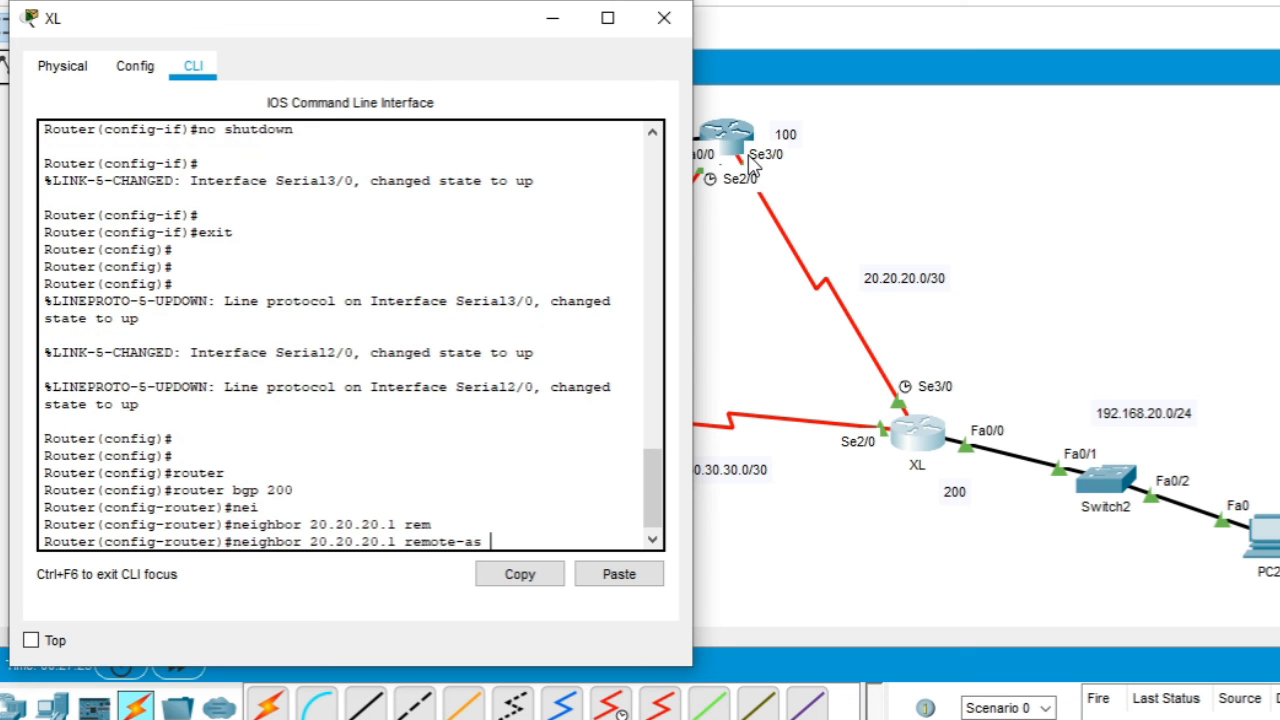
{"action": "type", "text": "100"}
{"action": "key", "text": "Return"}
{"action": "key", "text": "Return"}
{"action": "key", "text": "Return"}
{"action": "key", "text": "Return"}
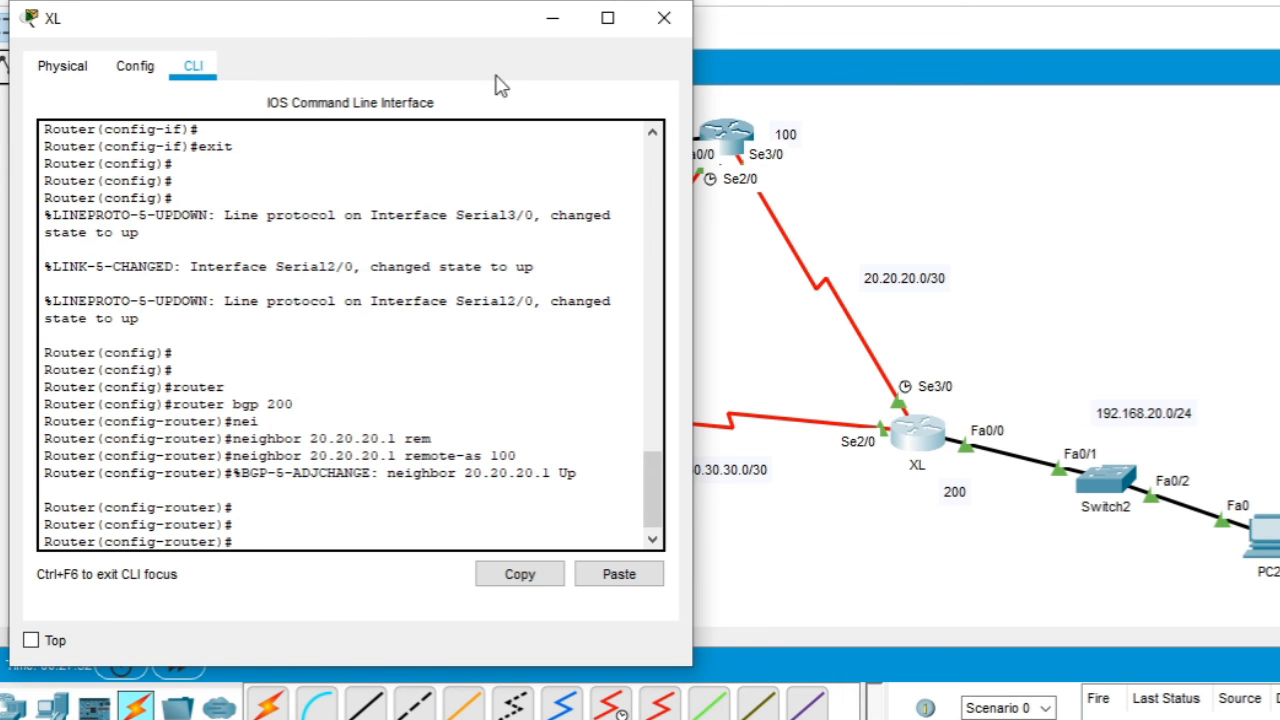
Place the XL router's window beside the topology so the telkomsel router stays in view, with its command prompt active.
{"action": "left_click_drag", "start_coordinate": [434, 34], "coordinate": [1278, 30]}
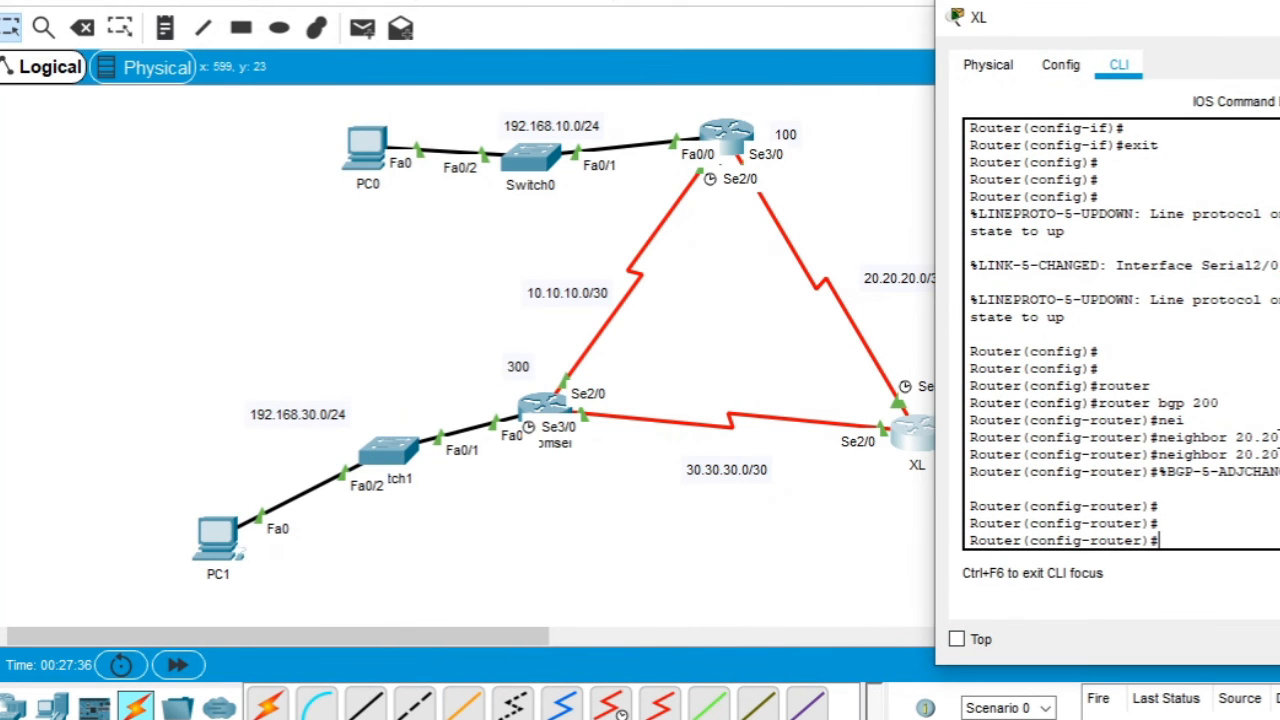
{"action": "left_click_drag", "start_coordinate": [1078, 472], "coordinate": [1172, 480]}
{"action": "left_click", "coordinate": [890, 540]}
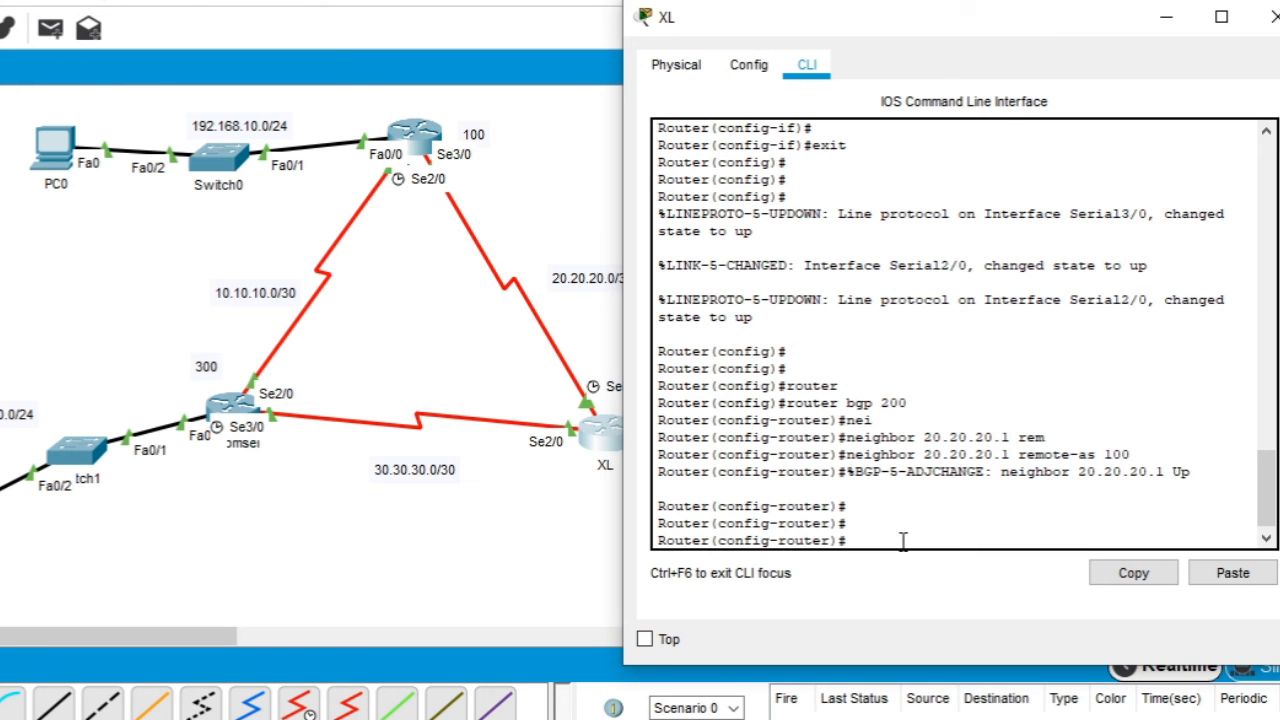
{"action": "type", "text": "nei"}
{"action": "key", "text": "Tab"}
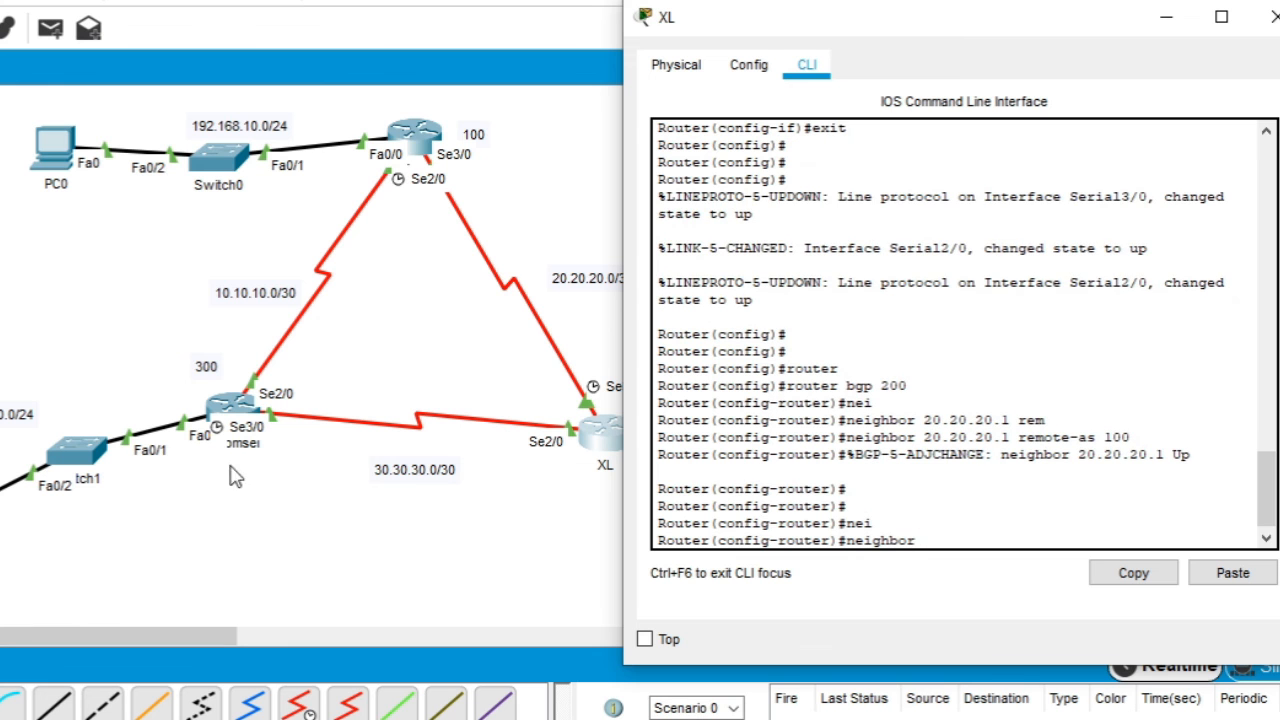
{"action": "left_click_drag", "start_coordinate": [280, 428], "coordinate": [252, 497]}
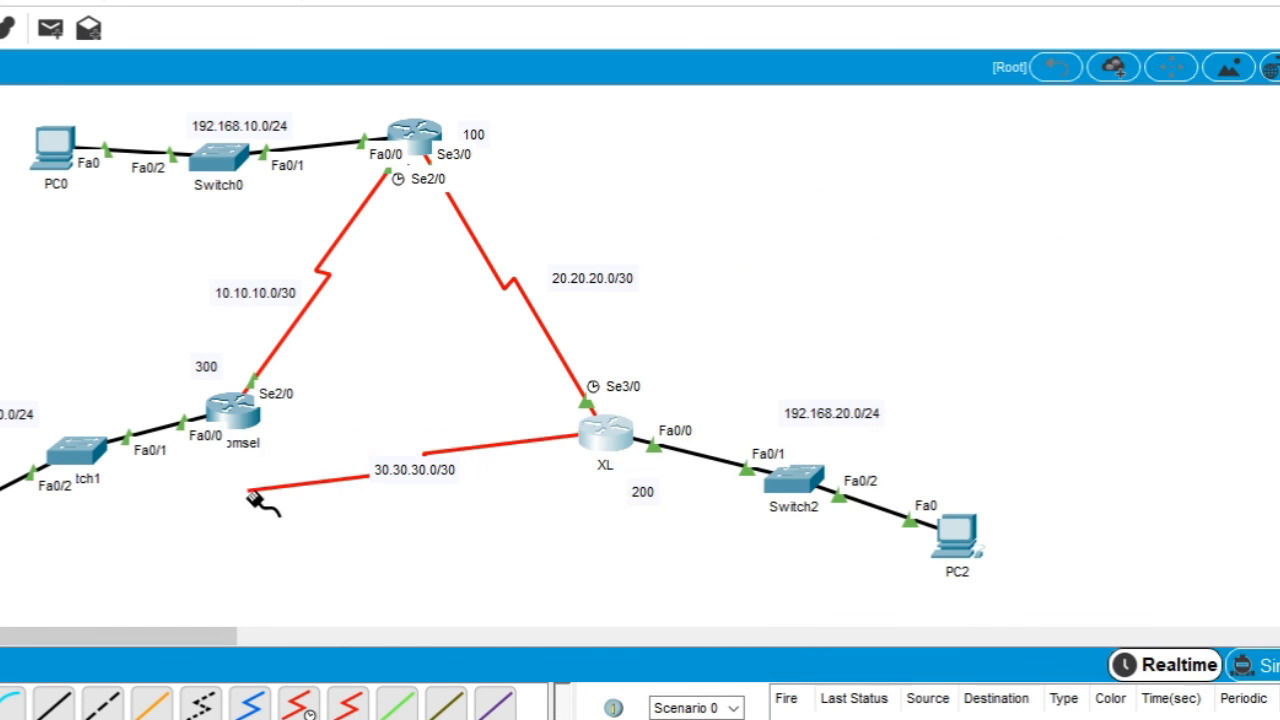
{"action": "left_click", "coordinate": [240, 410]}
{"action": "left_click", "coordinate": [320, 502]}
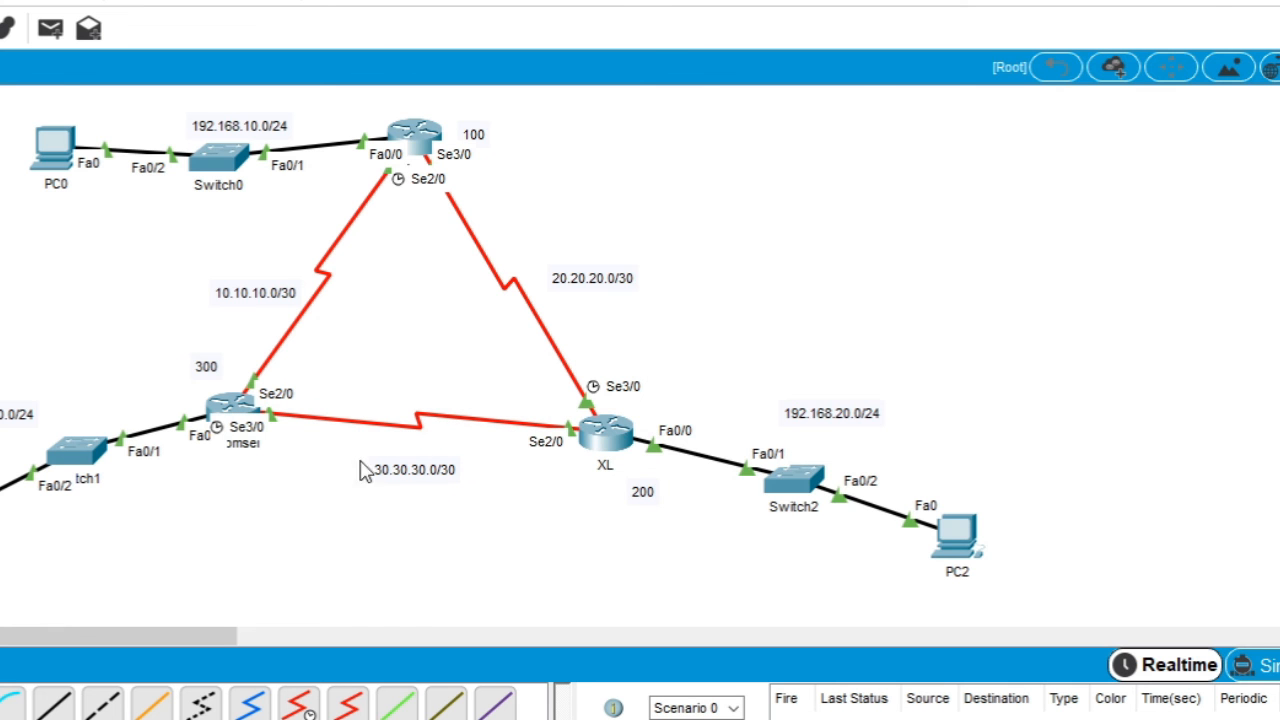
{"action": "left_click", "coordinate": [610, 440]}
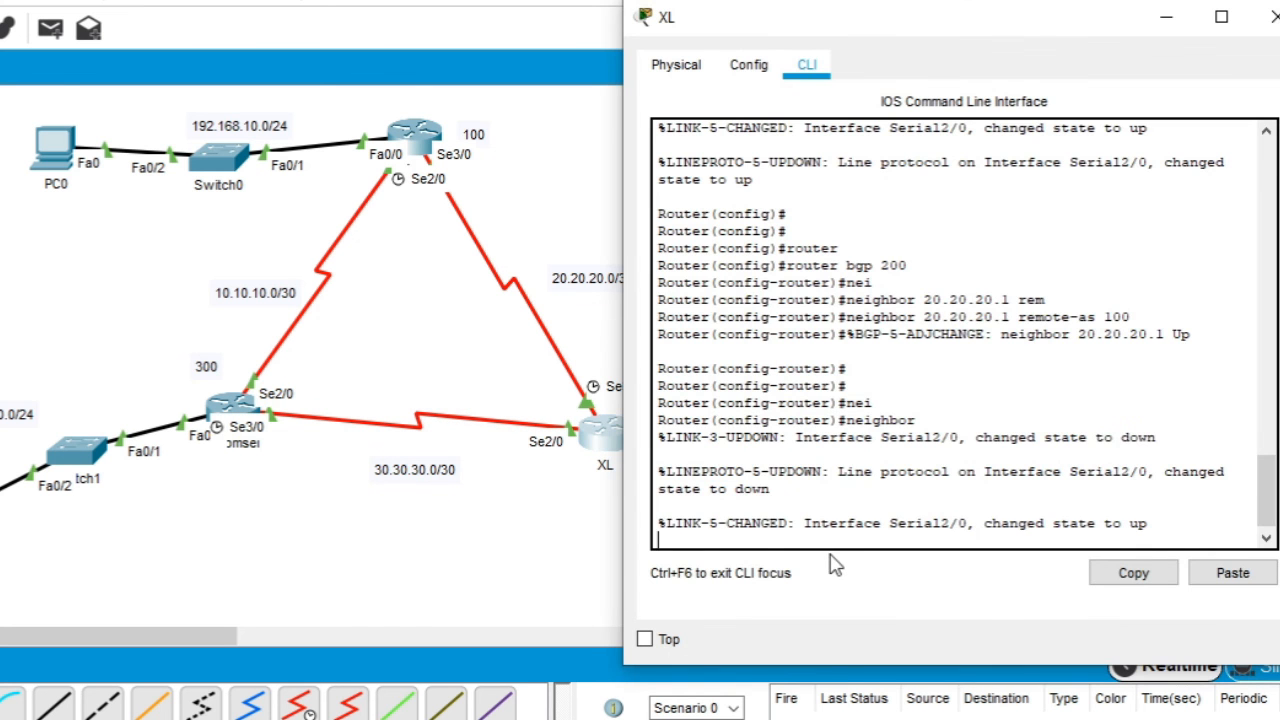
{"action": "key", "text": "Return"}
{"action": "key", "text": "Return"}
Add the BGP neighbor 30.30.30.2 with remote-as 300 on the XL router.
{"action": "type", "text": "nei"}
{"action": "key", "text": "Tab"}
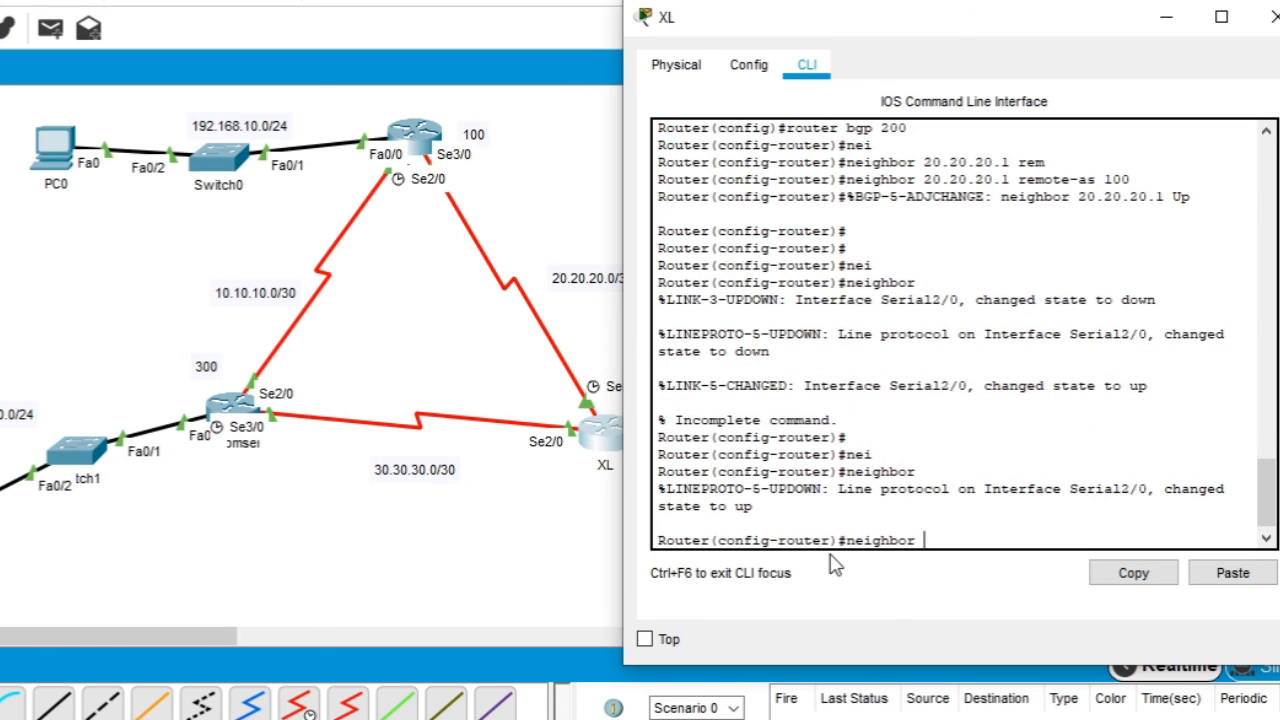
{"action": "type", "text": "30.30.30.2 remo"}
{"action": "key", "text": "Tab"}
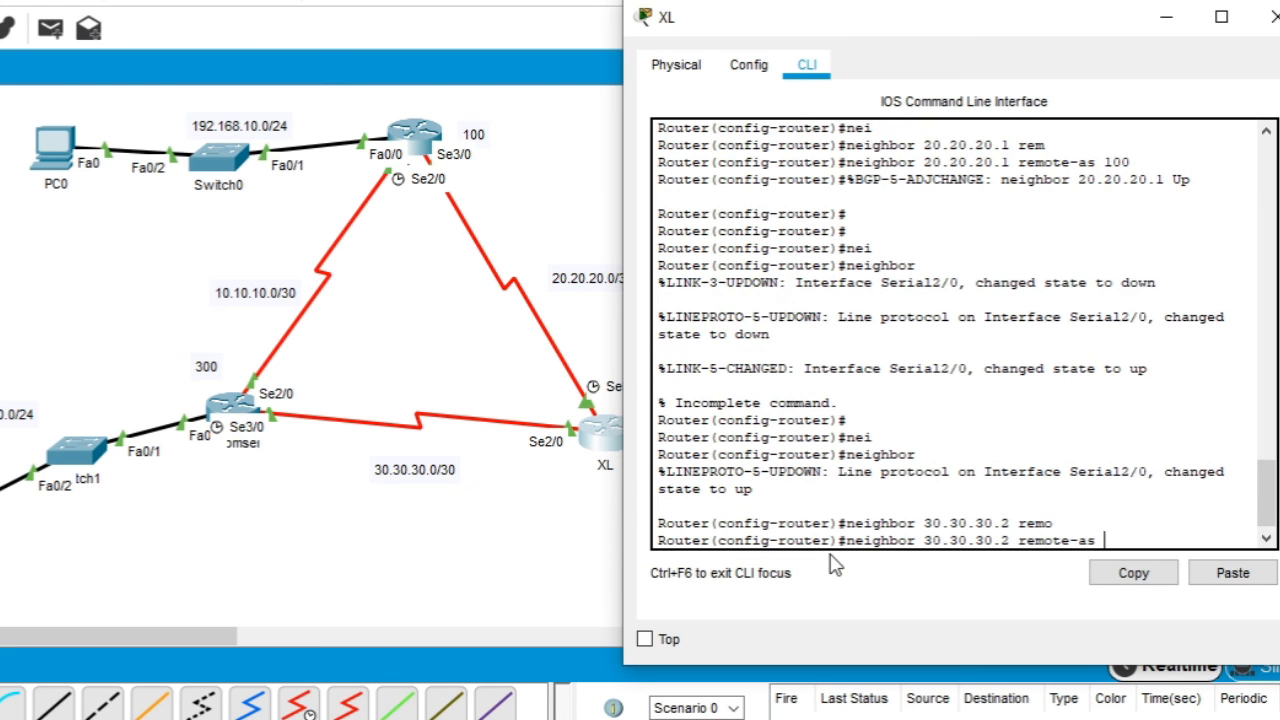
{"action": "type", "text": "300"}
{"action": "key", "text": "Return"}
{"action": "key", "text": "Return"}
Advertise network 20.20.20.0 with mask 255.255.255.252 in the XL router's BGP process.
{"action": "type", "text": "net"}
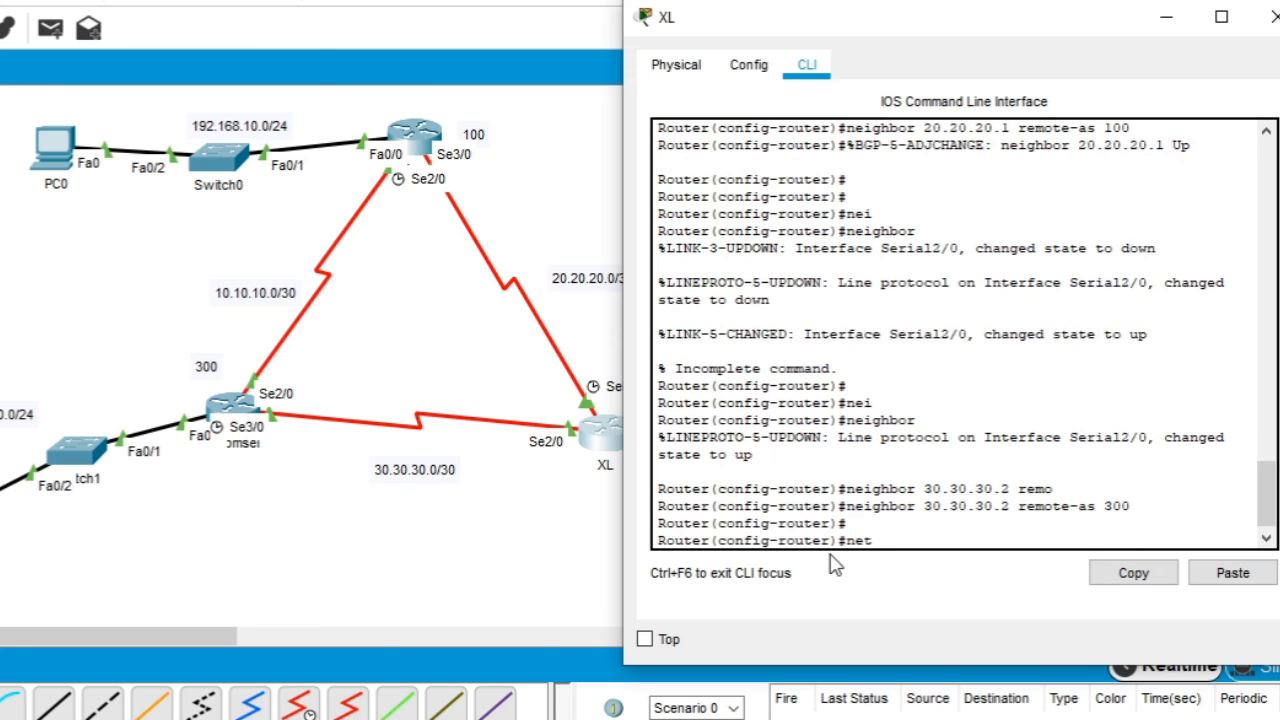
{"action": "key", "text": "Tab"}
{"action": "type", "text": "20.20.20.0"}
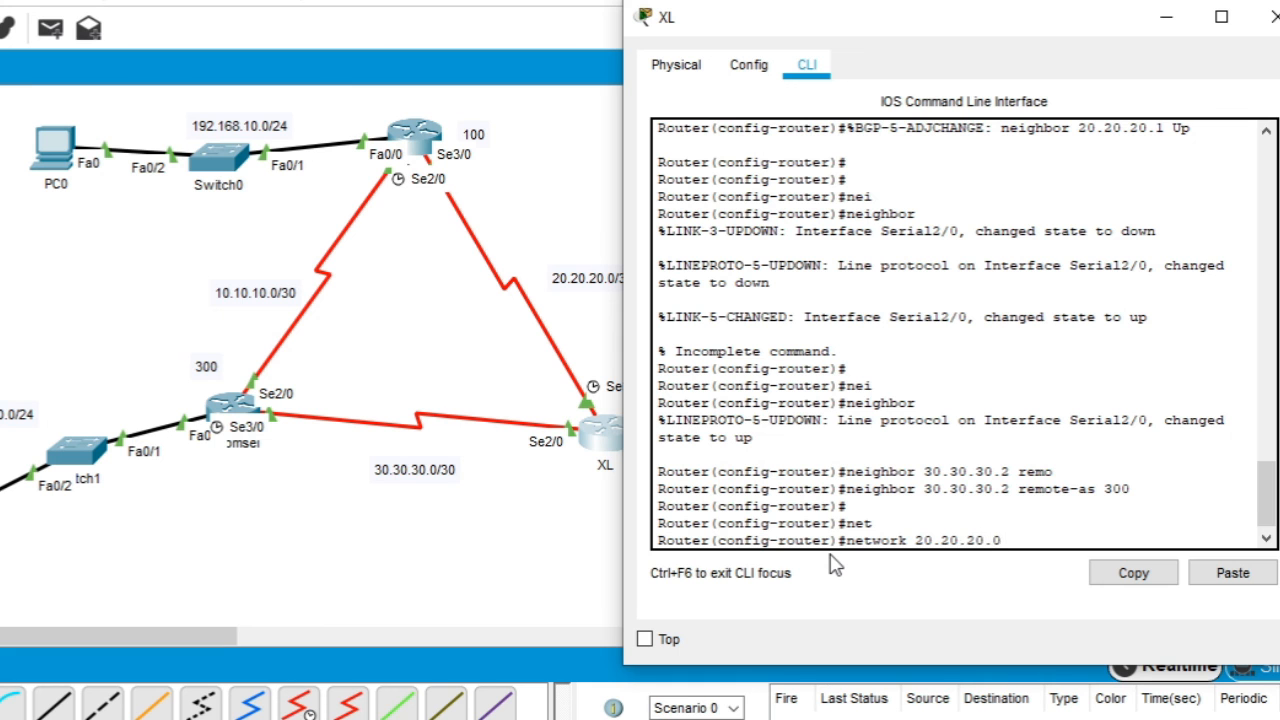
{"action": "type", "text": " mas"}
{"action": "key", "text": "Tab"}
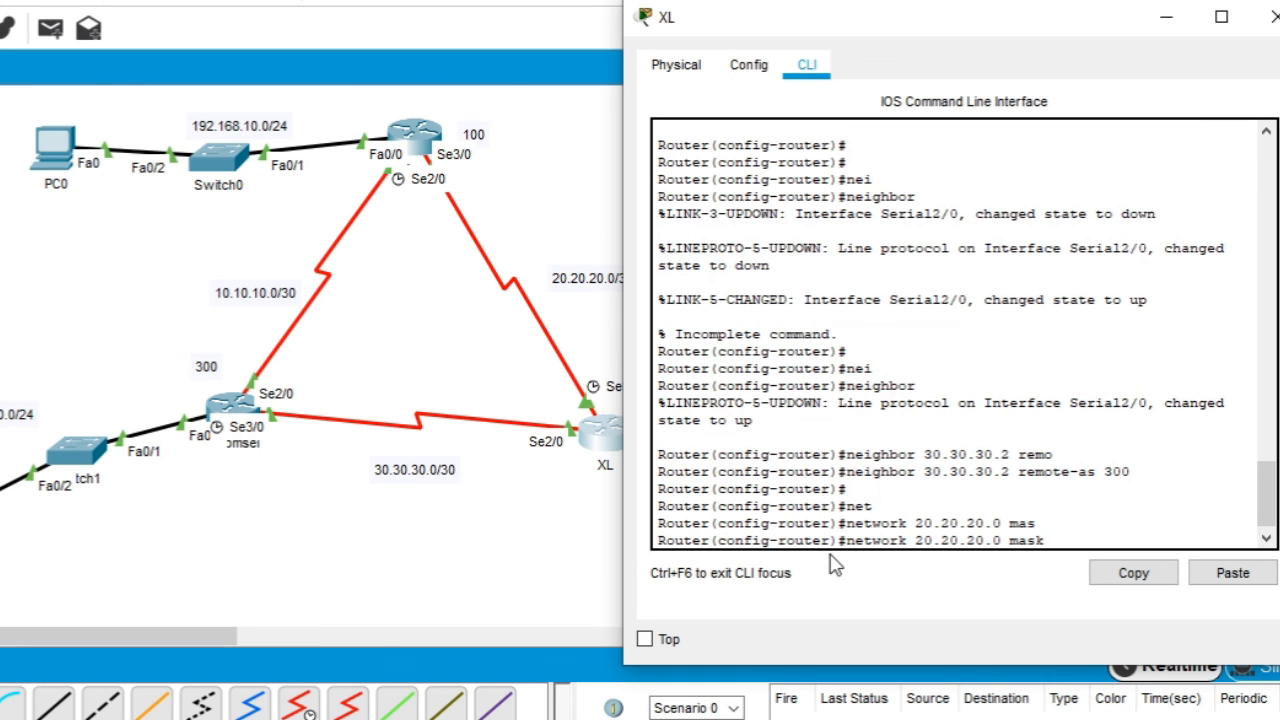
{"action": "type", "text": "255.255.255.252"}
{"action": "key", "text": "Return"}
{"action": "key", "text": "Return"}
Advertise network 30.30.30.0 with mask 255.255.255.252 in the XL router's BGP process.
{"action": "type", "text": "net"}
{"action": "key", "text": "Tab"}
{"action": "type", "text": "30.30.30.0 mas"}
{"action": "key", "text": "Tab"}
{"action": "type", "text": "255.255.255"}
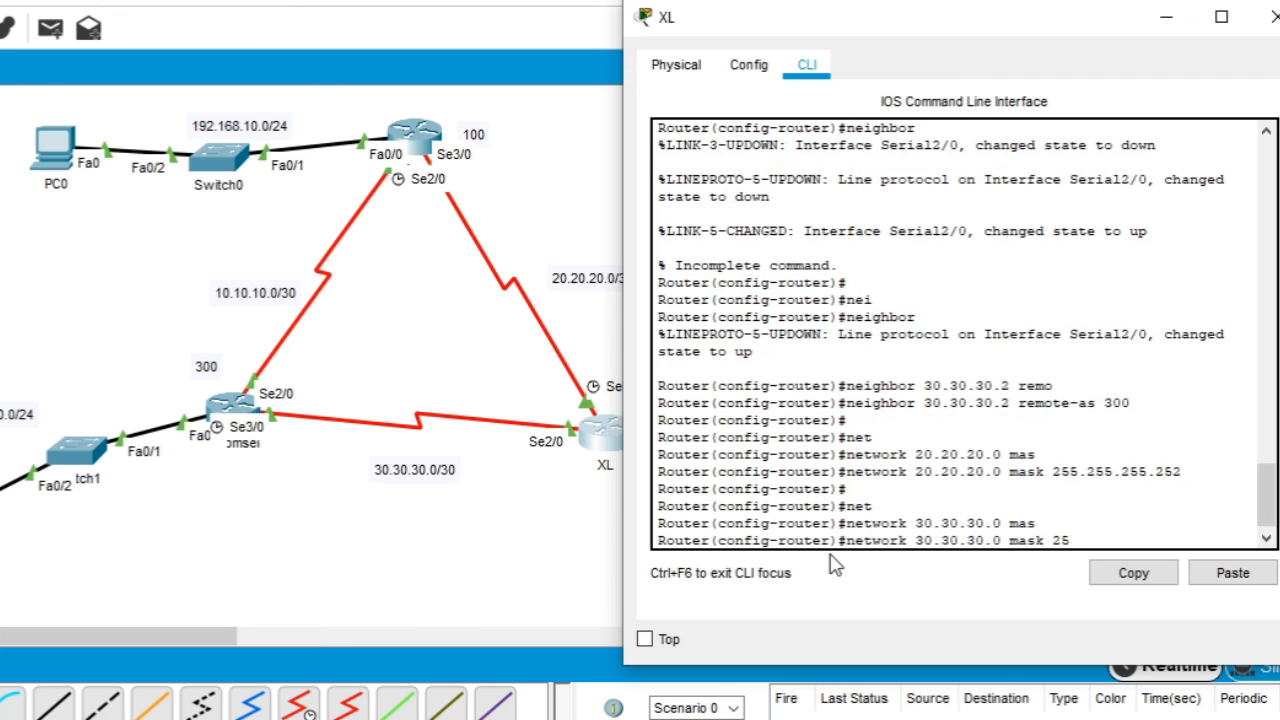
{"action": "type", "text": ".252"}
{"action": "key", "text": "Return"}
{"action": "key", "text": "Return"}
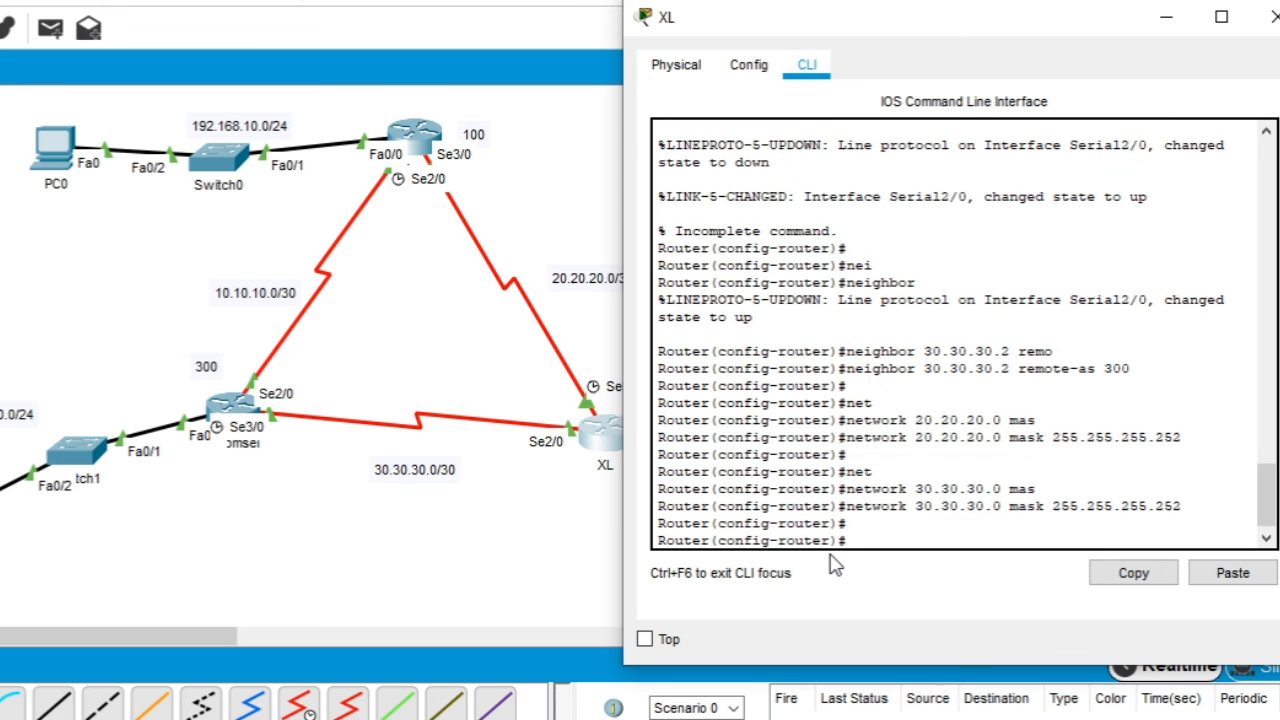
Uncover the XL router's LAN and try to advertise 192.168.20.0 255.255.255.0 in BGP without the mask keyword.
{"action": "left_click_drag", "start_coordinate": [898, 28], "coordinate": [195, 33]}
{"action": "type", "text": "net"}
{"action": "key", "text": "Tab"}
{"action": "type", "text": "192168"}
{"action": "key", "text": "BackSpace"}
{"action": "key", "text": "BackSpace"}
{"action": "key", "text": "BackSpace"}
{"action": "type", "text": ".168.20.0 255.255.255."}
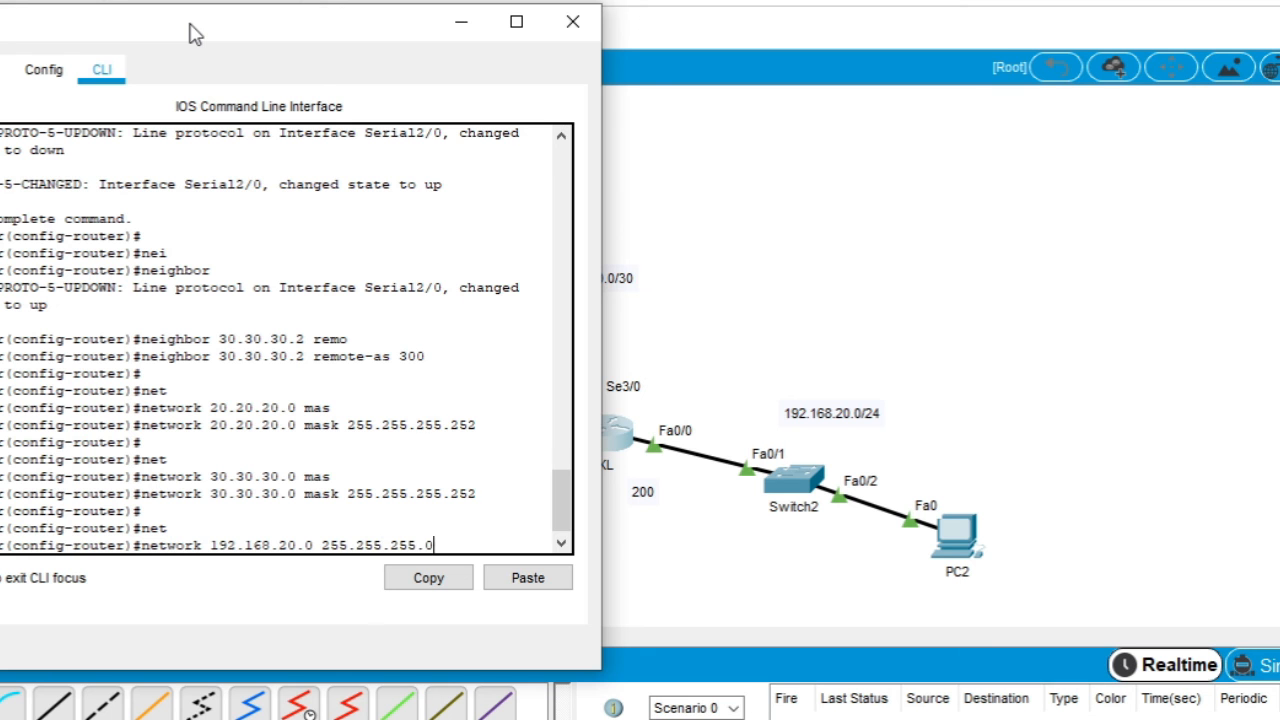
{"action": "type", "text": "0"}
{"action": "key", "text": "Return"}
{"action": "key", "text": "Return"}
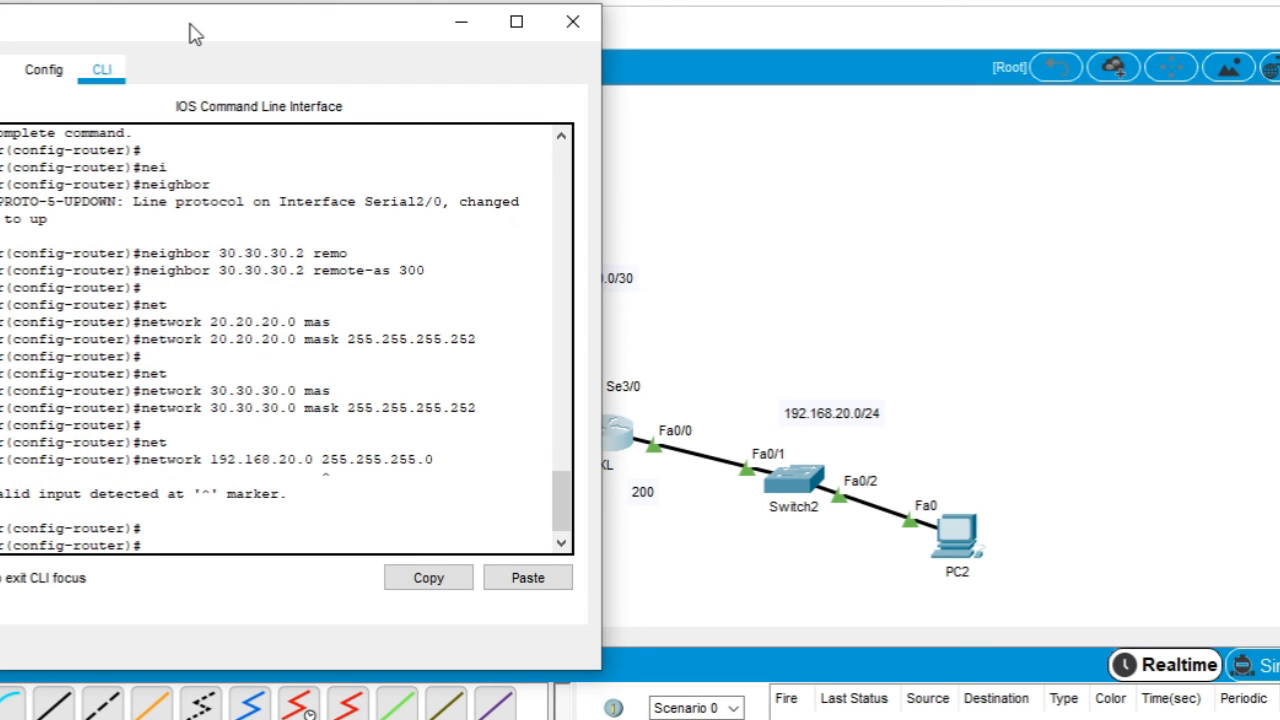
Advertise network 192.168.20.0 with mask 255.255.255.0 in the XL router's BGP process.
{"action": "type", "text": "ne"}
{"action": "key", "text": "Tab"}
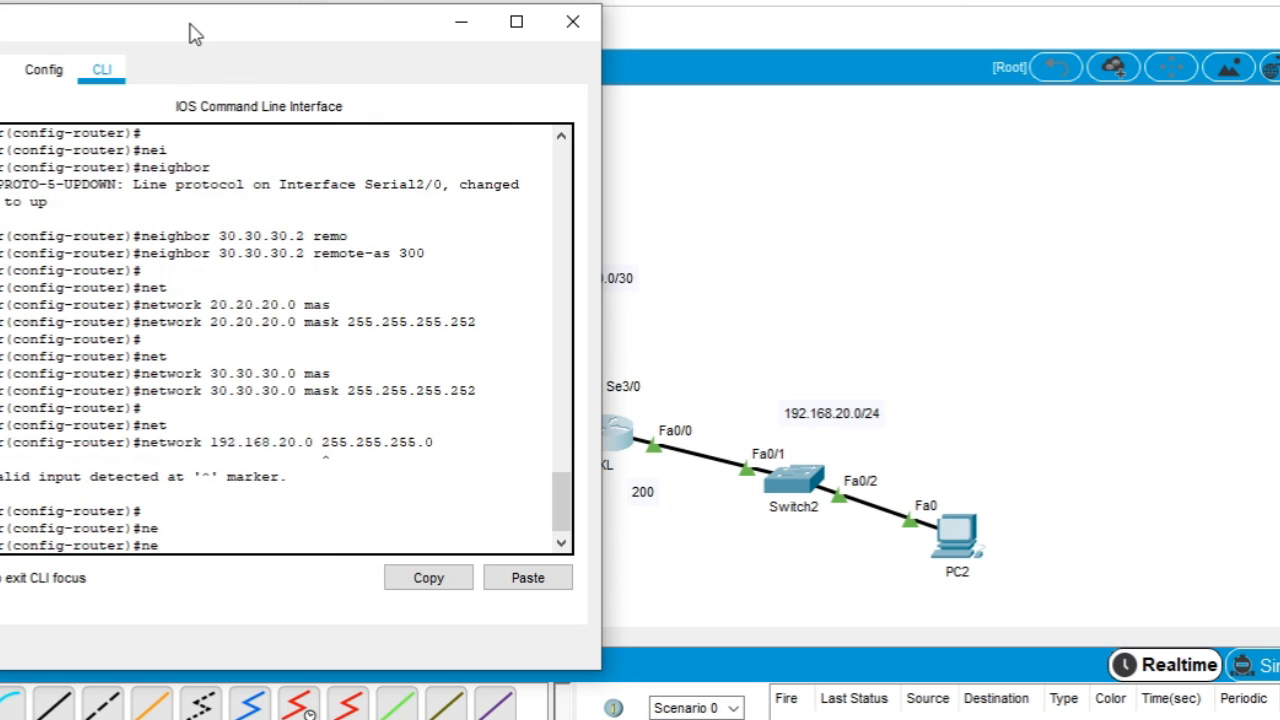
{"action": "type", "text": "t"}
{"action": "key", "text": "Tab"}
{"action": "type", "text": "192"}
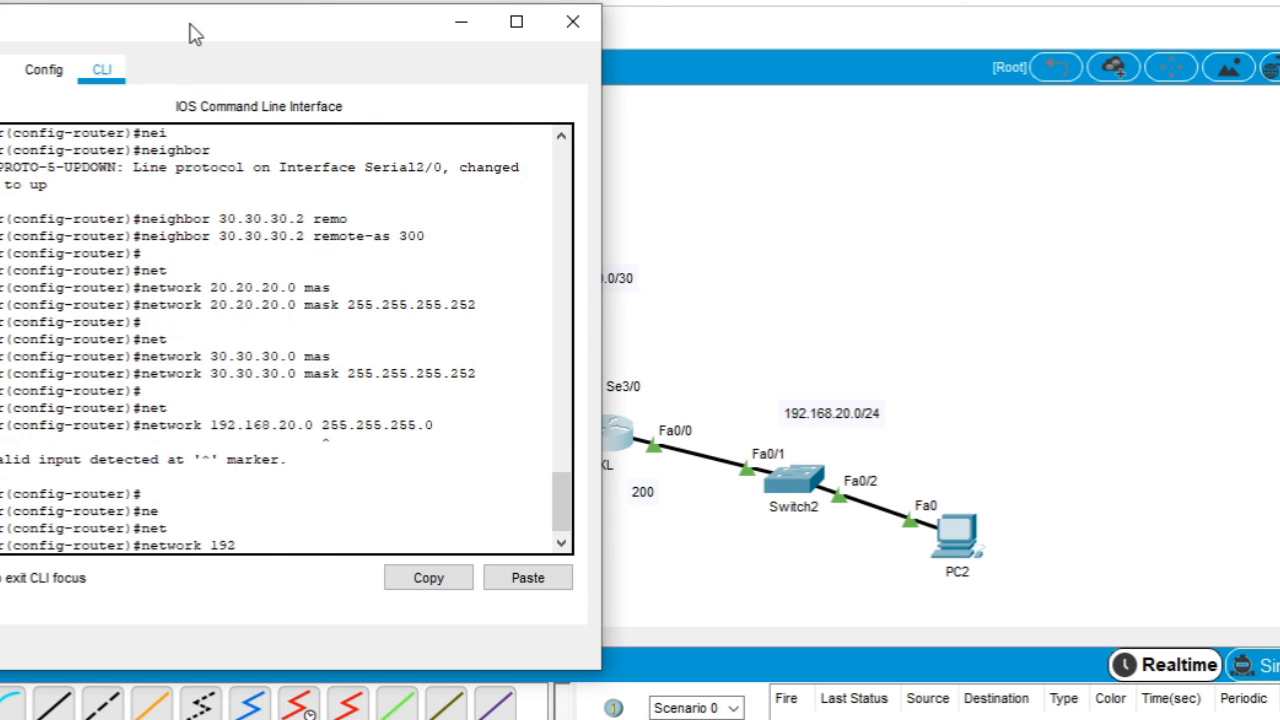
{"action": "type", "text": ".168.20.0 ma"}
{"action": "key", "text": "Tab"}
{"action": "type", "text": "255.255"}
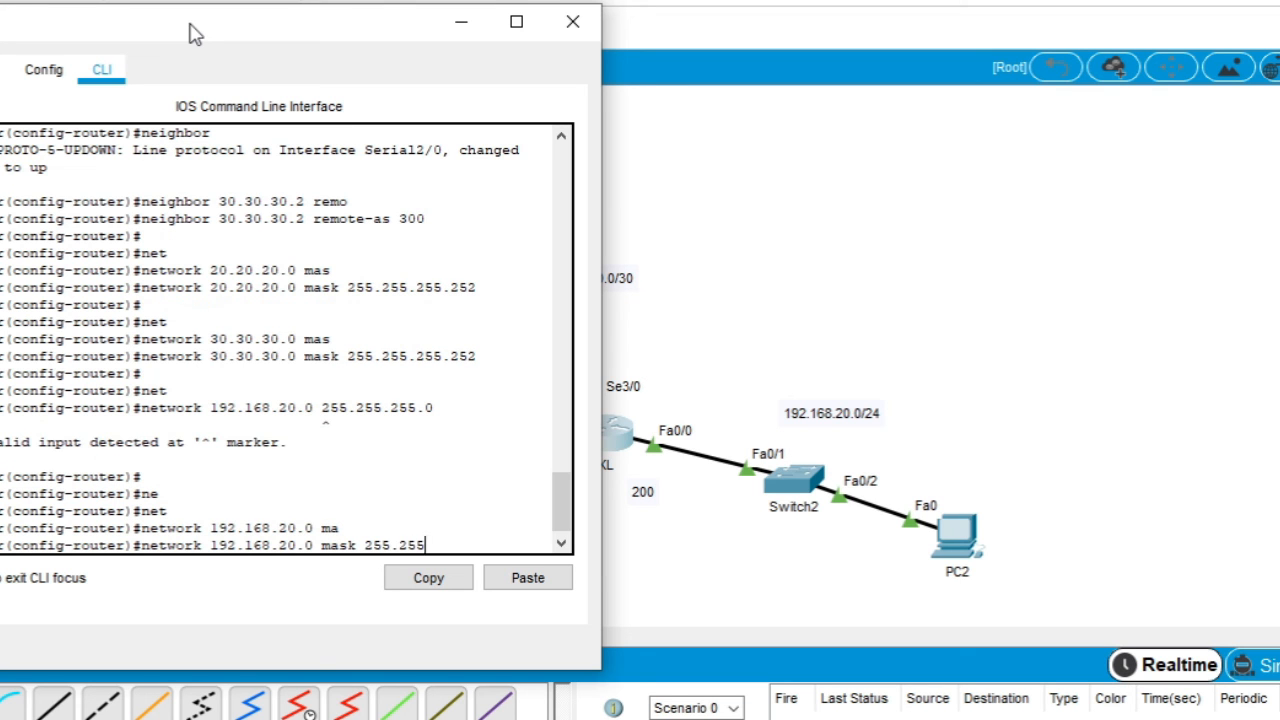
{"action": "type", "text": ".255.0"}
{"action": "key", "text": "Return"}
{"action": "key", "text": "Return"}
{"action": "key", "text": "Return"}
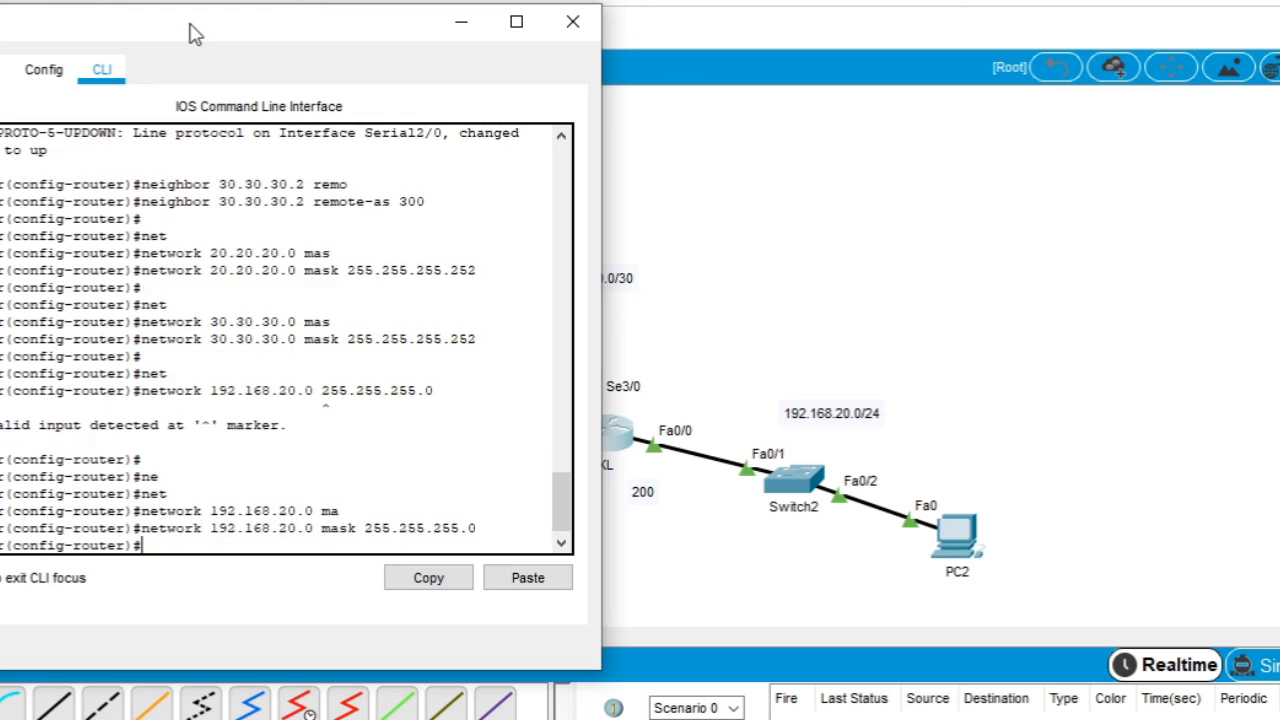
Leave BGP configuration mode on the XL router and close its window.
{"action": "type", "text": "exit"}
{"action": "key", "text": "Return"}
{"action": "key", "text": "Return"}
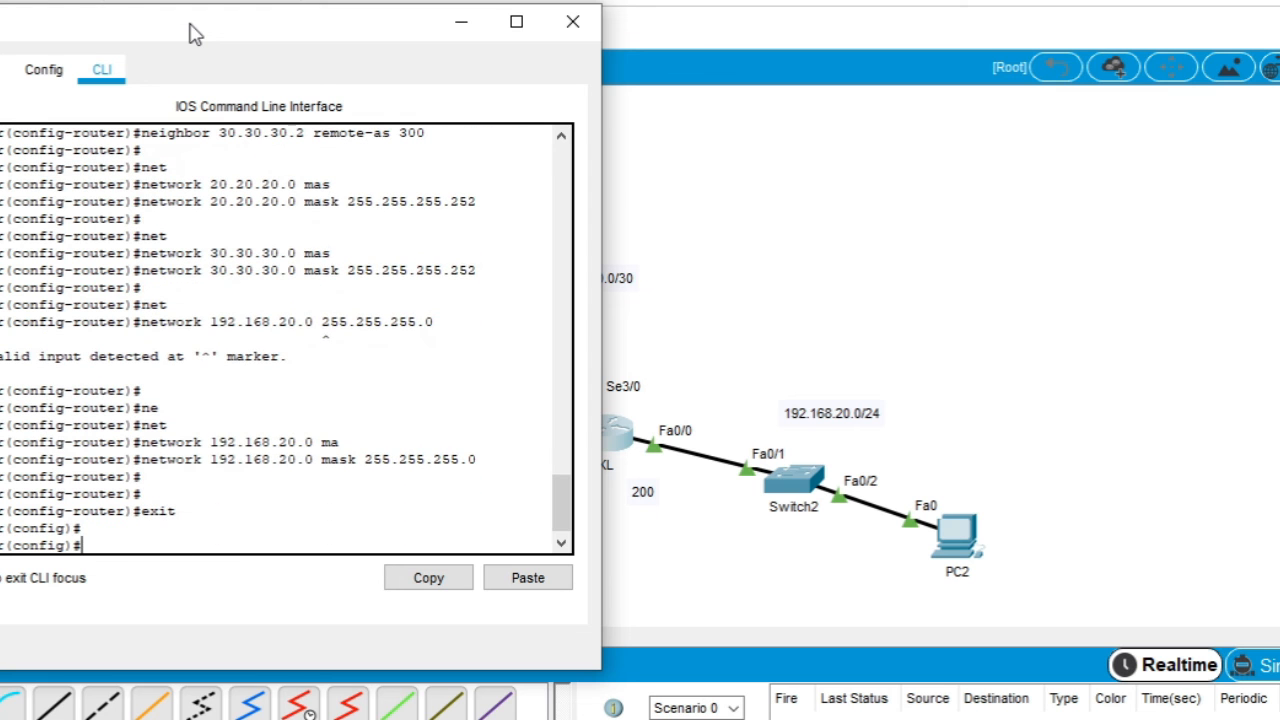
{"action": "left_click", "coordinate": [573, 21]}
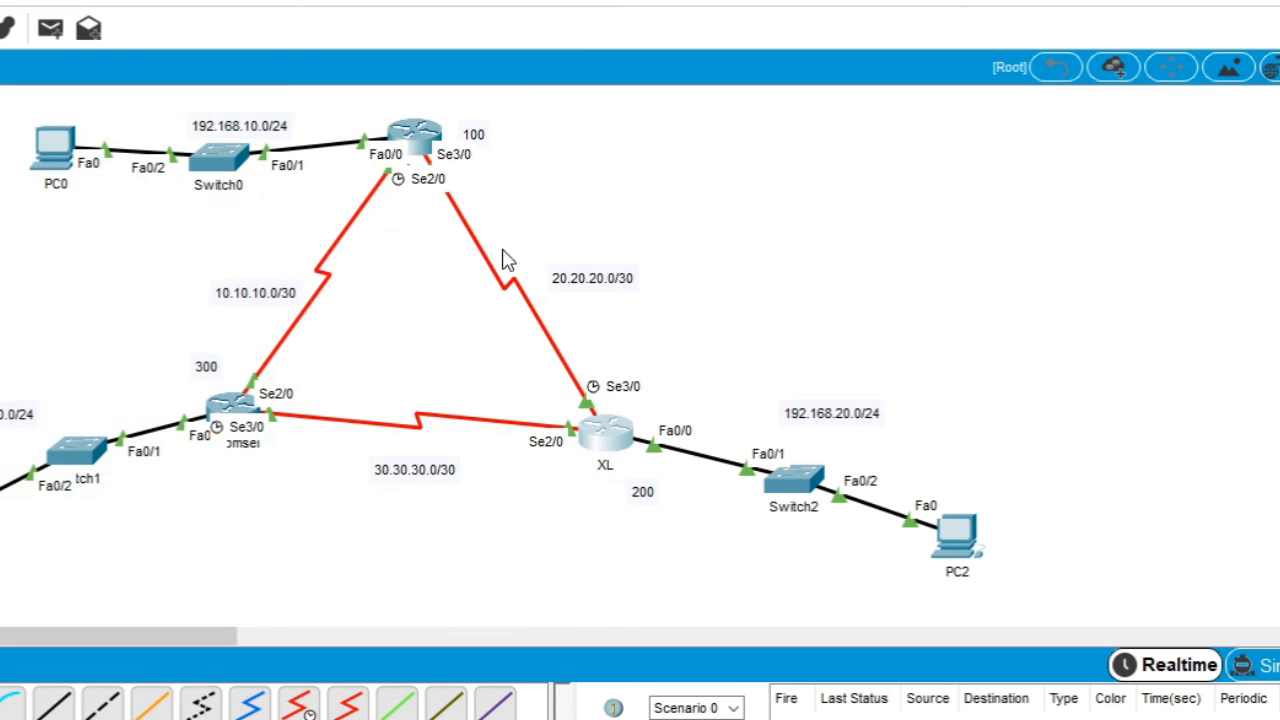
Open the telkomsel router's command line beside the topology, with its global configuration prompt active.
{"action": "left_click", "coordinate": [240, 418]}
{"action": "left_click_drag", "start_coordinate": [712, 25], "coordinate": [832, 15]}
{"action": "left_click", "coordinate": [882, 526]}
{"action": "key", "text": "Return"}
{"action": "key", "text": "Return"}
{"action": "key", "text": "Return"}
Start the telkomsel router's BGP process with AS 300.
{"action": "type", "text": "rout"}
{"action": "key", "text": "Tab"}
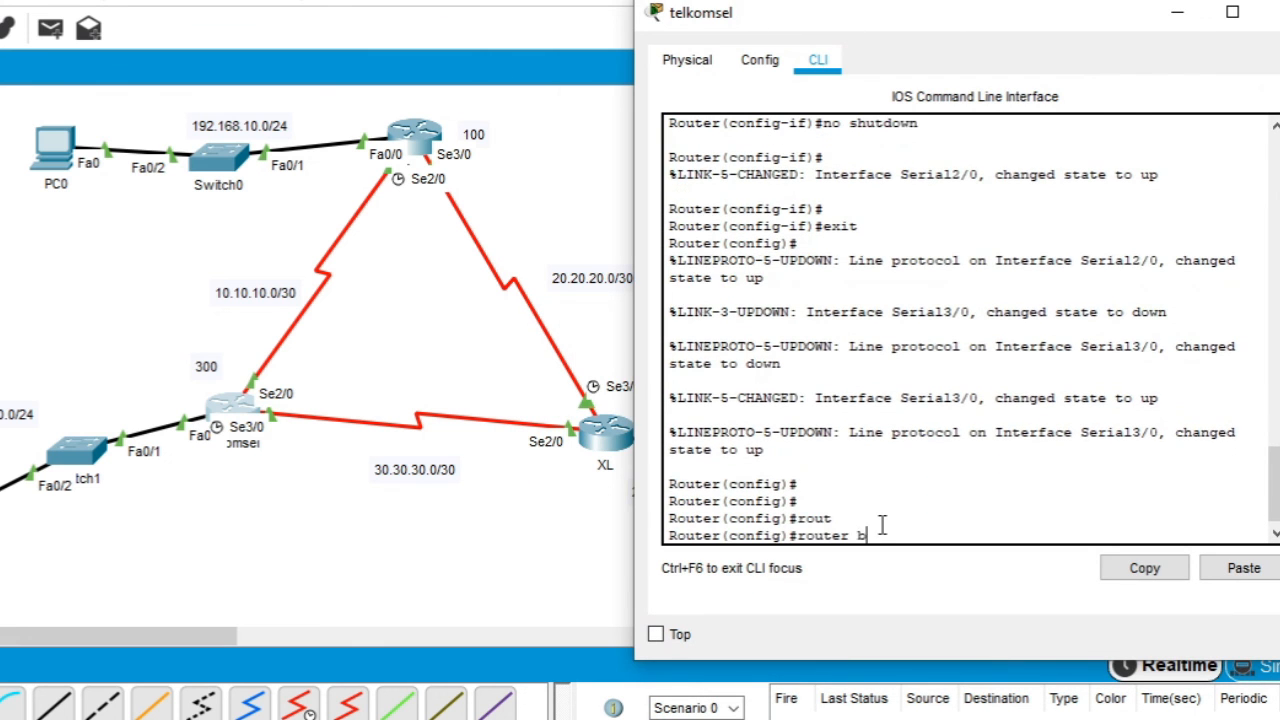
{"action": "type", "text": "bg"}
{"action": "key", "text": "Tab"}
{"action": "type", "text": "300"}
{"action": "key", "text": "Return"}
{"action": "key", "text": "Return"}
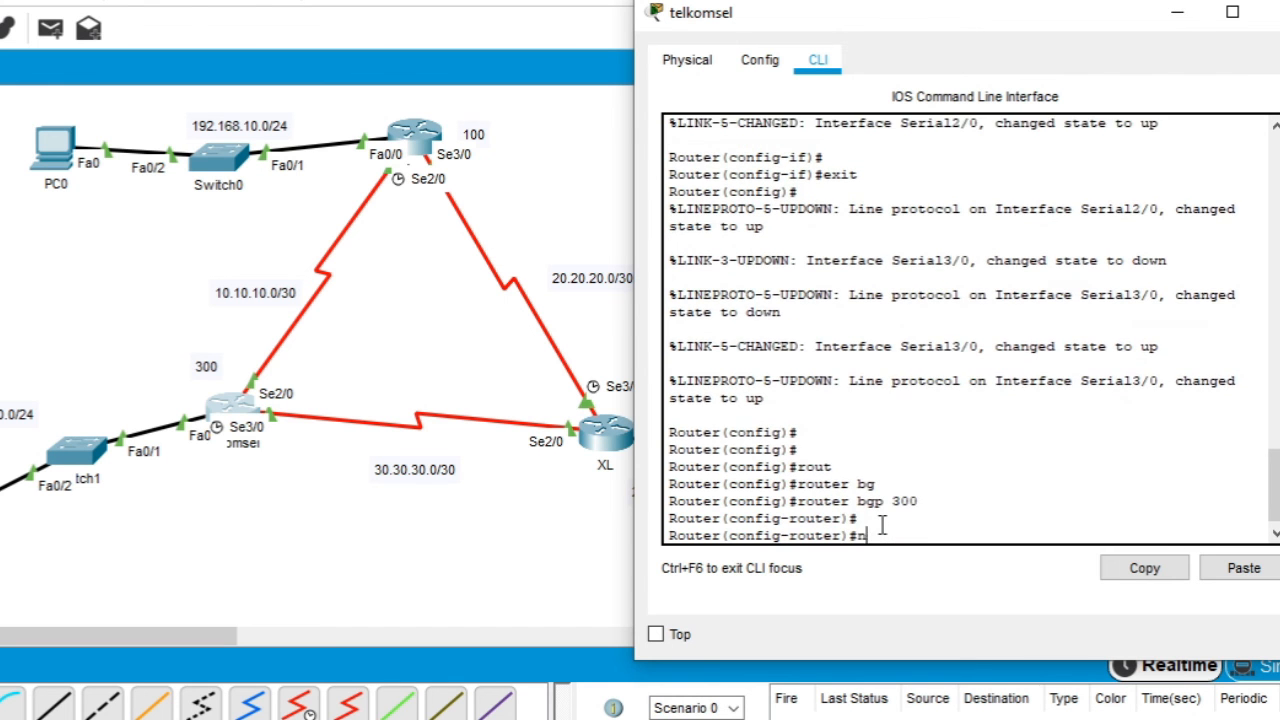
Add the BGP neighbor 10.10.10.1 with remote-as 100 on the telkomsel router.
{"action": "type", "text": "nei"}
{"action": "key", "text": "Tab"}
{"action": "type", "text": "10.1"}
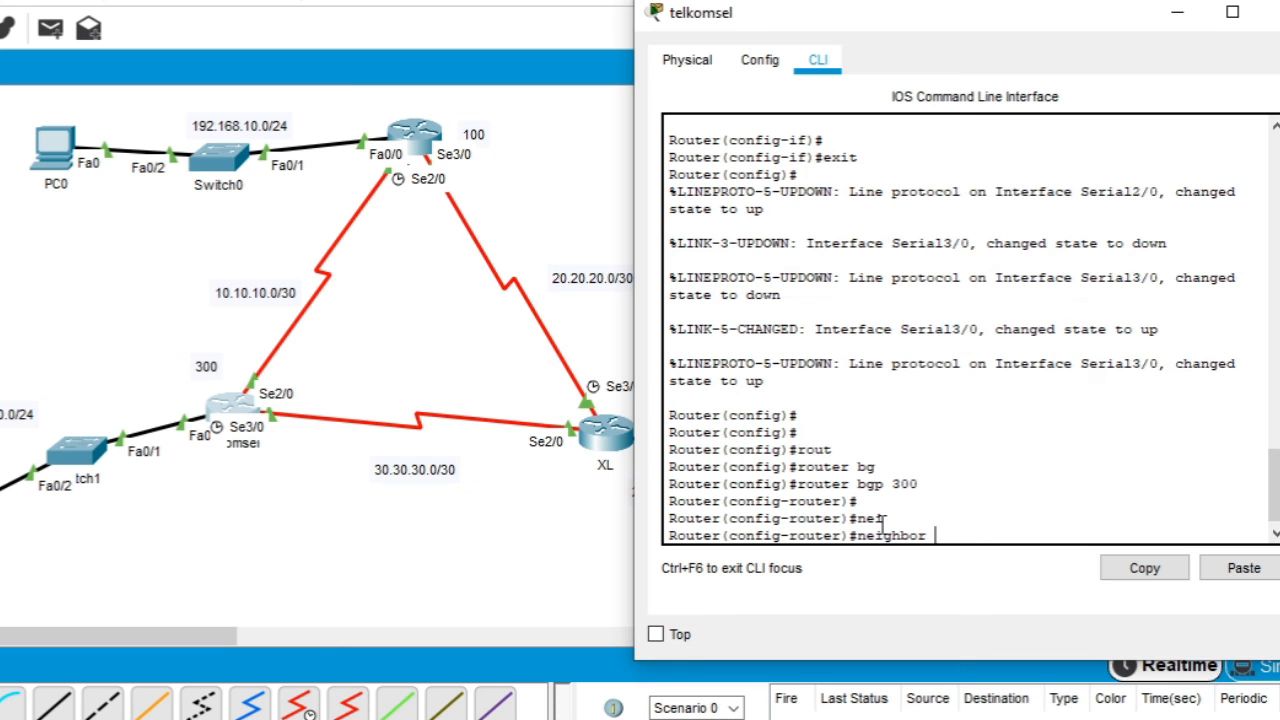
{"action": "type", "text": "0.10.1 rem"}
{"action": "key", "text": "Tab"}
{"action": "type", "text": "100"}
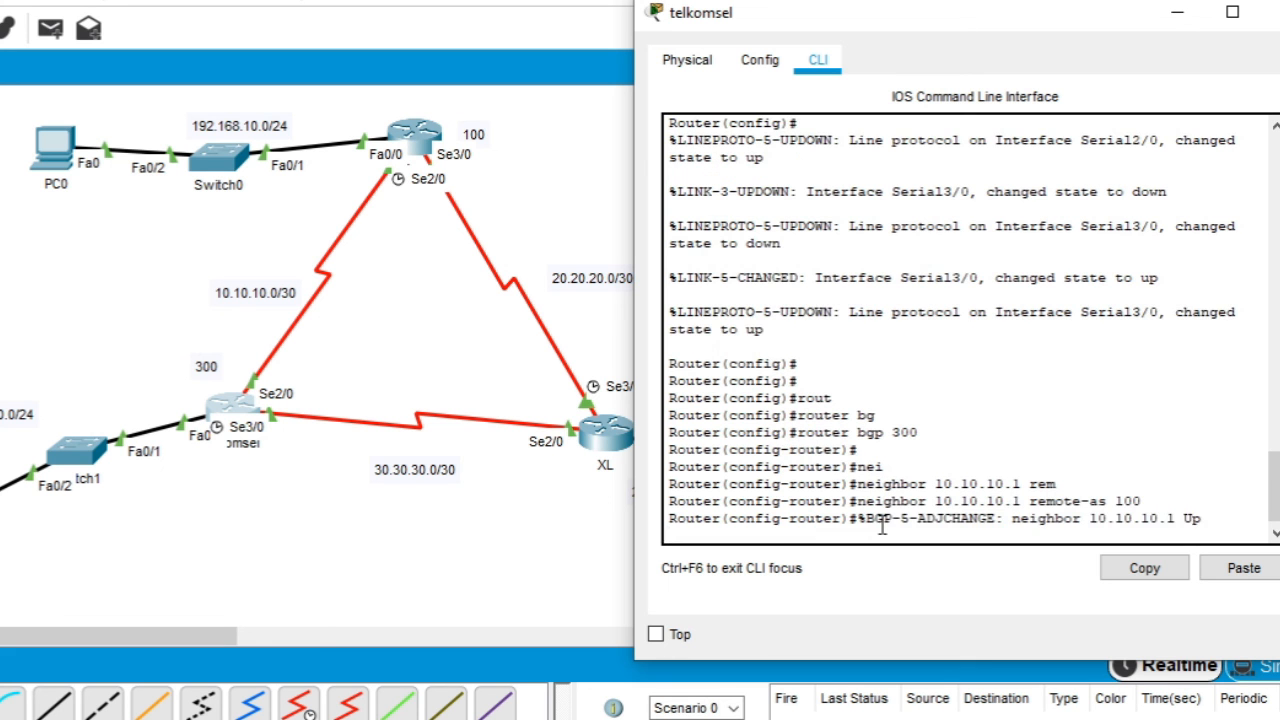
{"action": "key", "text": "Return"}
{"action": "key", "text": "Return"}
{"action": "key", "text": "Return"}
Add the BGP neighbor 30.30.30.1 with remote-as 200 on the telkomsel router.
{"action": "type", "text": "nei"}
{"action": "key", "text": "Tab"}
{"action": "type", "text": "30.30.30"}
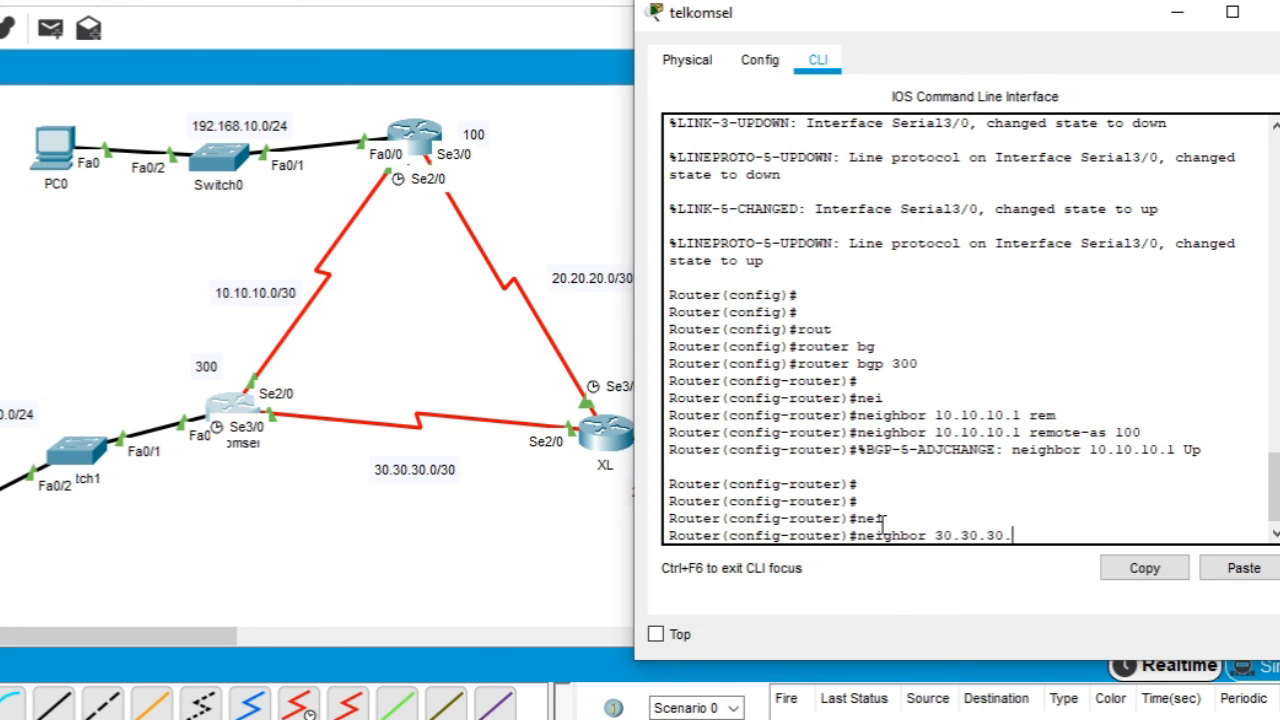
{"action": "type", "text": ".1 rem"}
{"action": "key", "text": "Tab"}
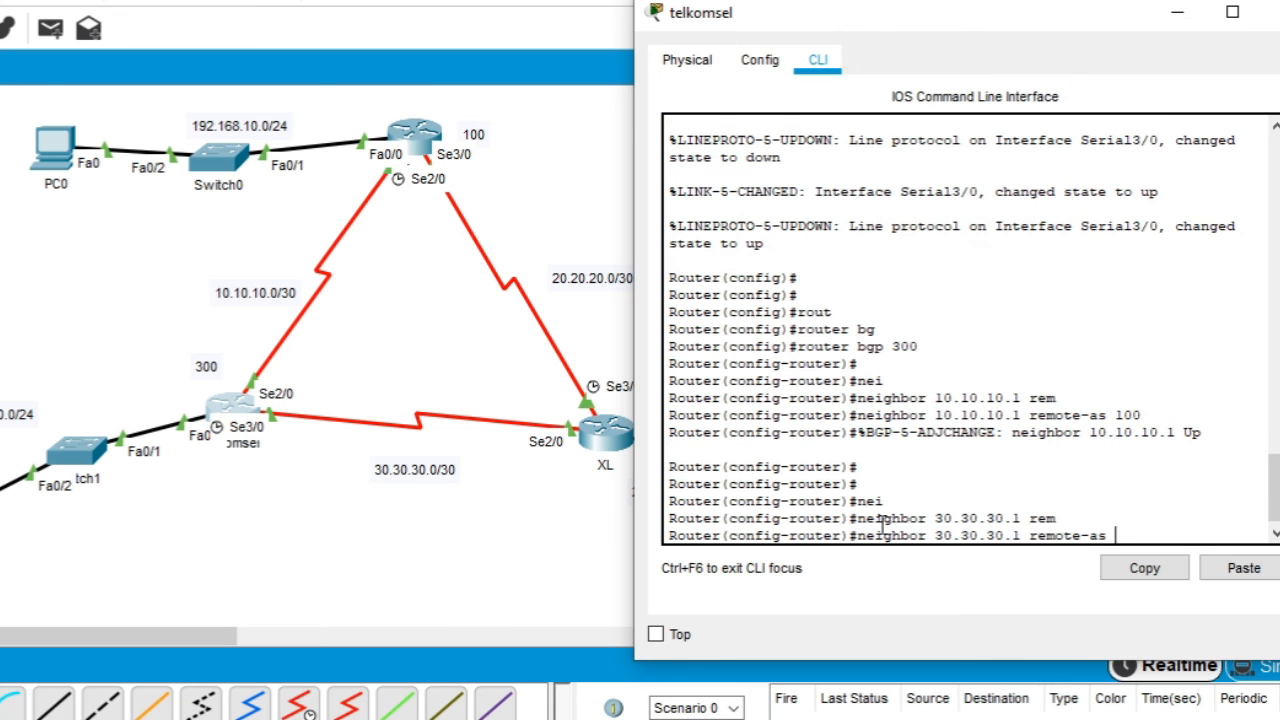
{"action": "type", "text": "200"}
{"action": "key", "text": "Return"}
{"action": "key", "text": "Return"}
{"action": "key", "text": "Return"}
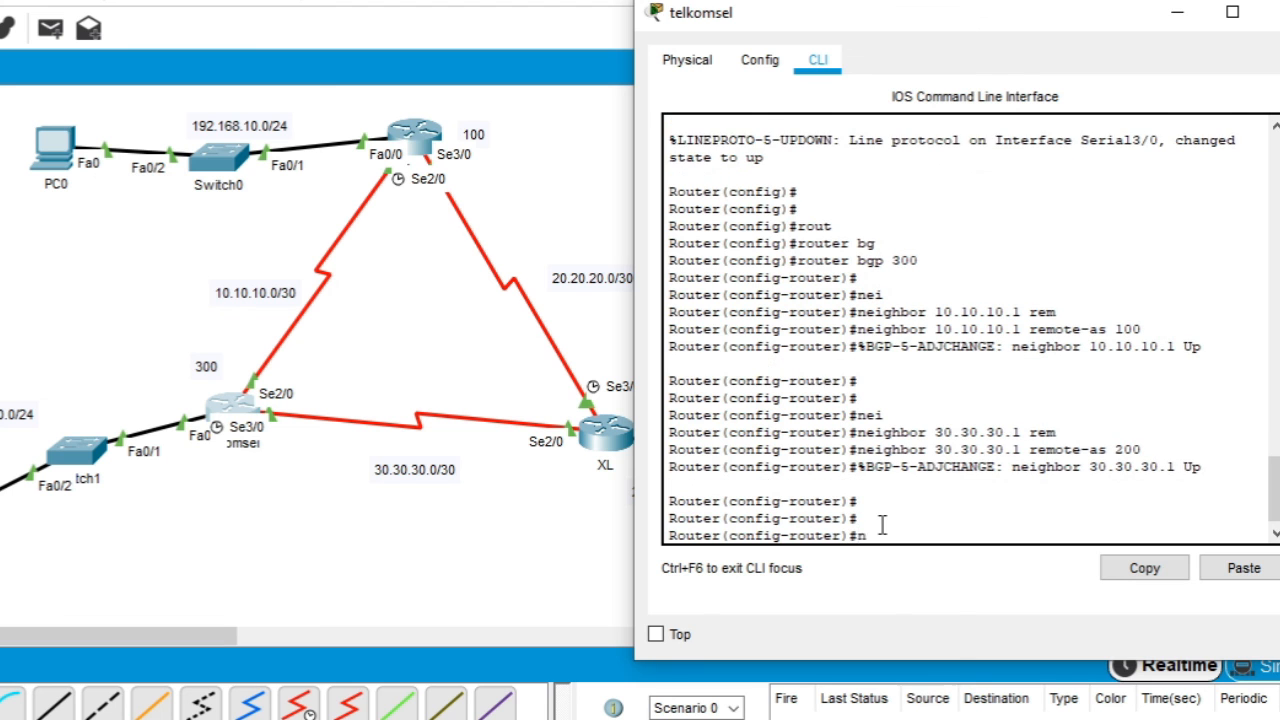
Advertise network 30.30.30.0 with mask 255.255.255.252 in the telkomsel router's BGP process.
{"action": "type", "text": "net"}
{"action": "key", "text": "Tab"}
{"action": "type", "text": "30.3"}
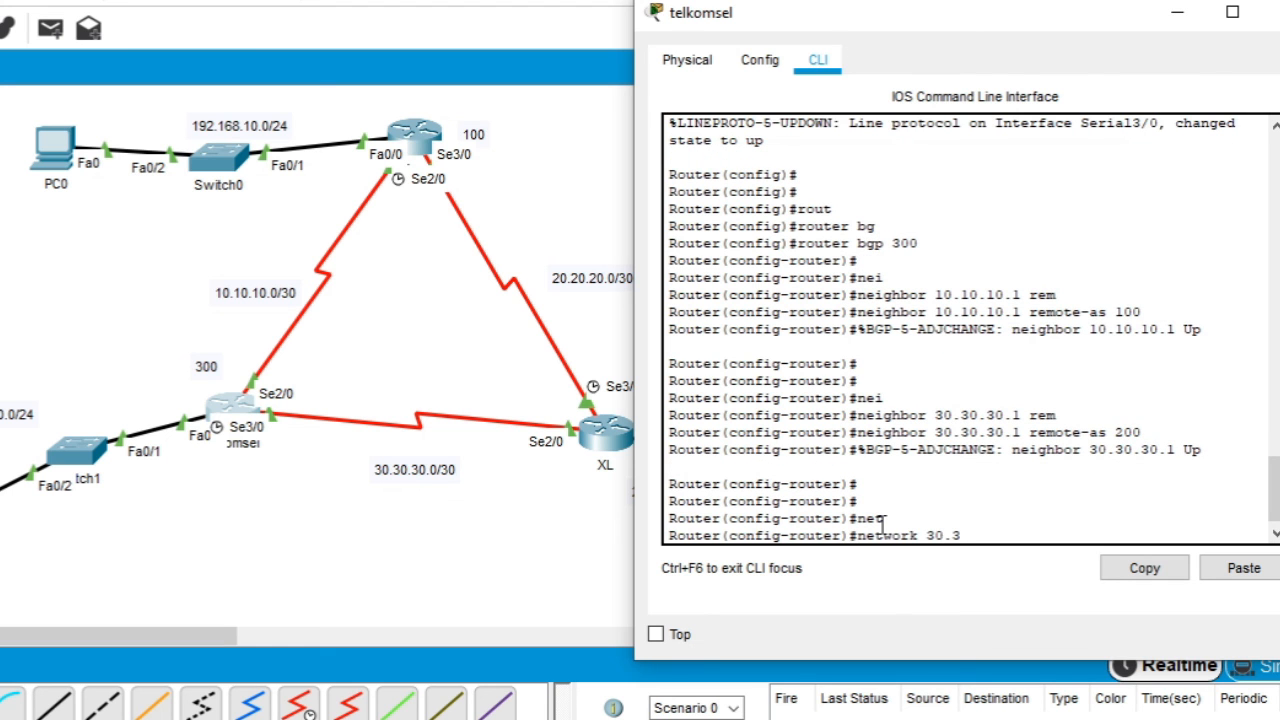
{"action": "type", "text": "0.30.0 mask 255.255.255."}
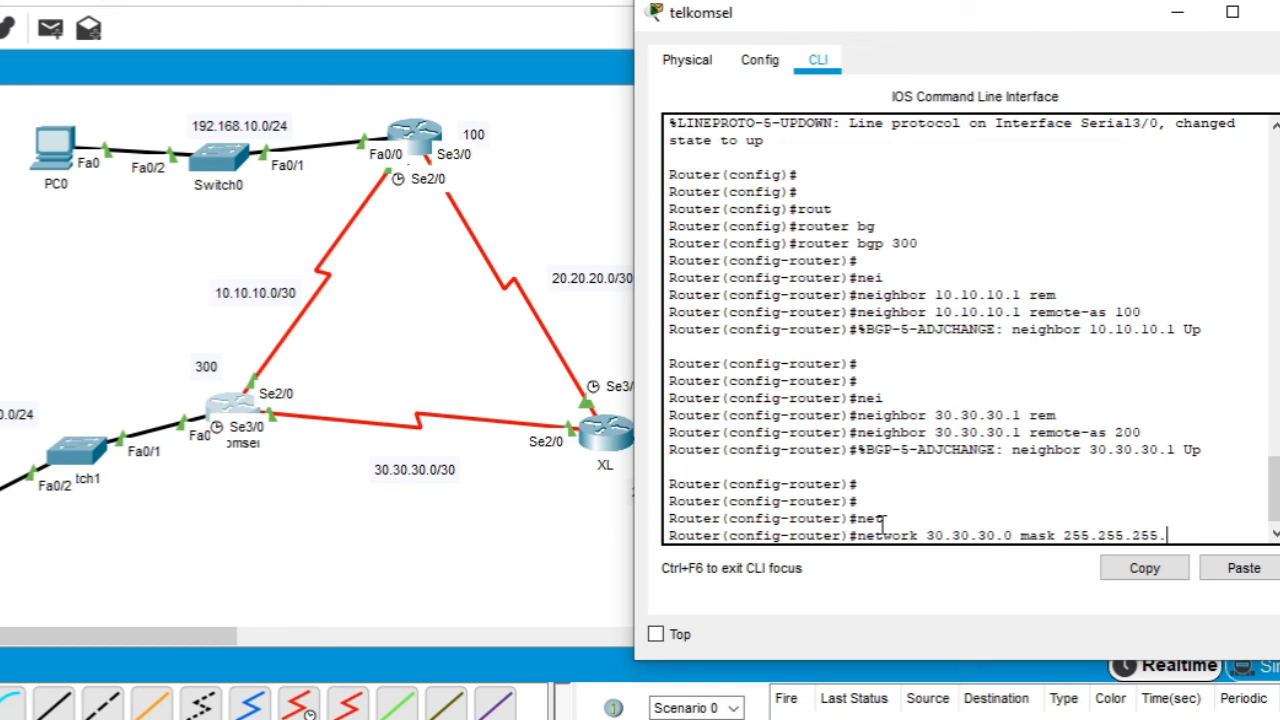
{"action": "key", "text": "BackSpace"}
{"action": "key", "text": "BackSpace"}
{"action": "type", "text": ".252"}
{"action": "key", "text": "Return"}
Advertise network 10.10.10.0 with mask 255.255.255.252 in the telkomsel router's BGP process.
{"action": "type", "text": "net"}
{"action": "key", "text": "Tab"}
{"action": "type", "text": "10.1.0.10.0 mask"}
{"action": "key", "text": "Tab"}
{"action": "type", "text": "255.255.255.2"}
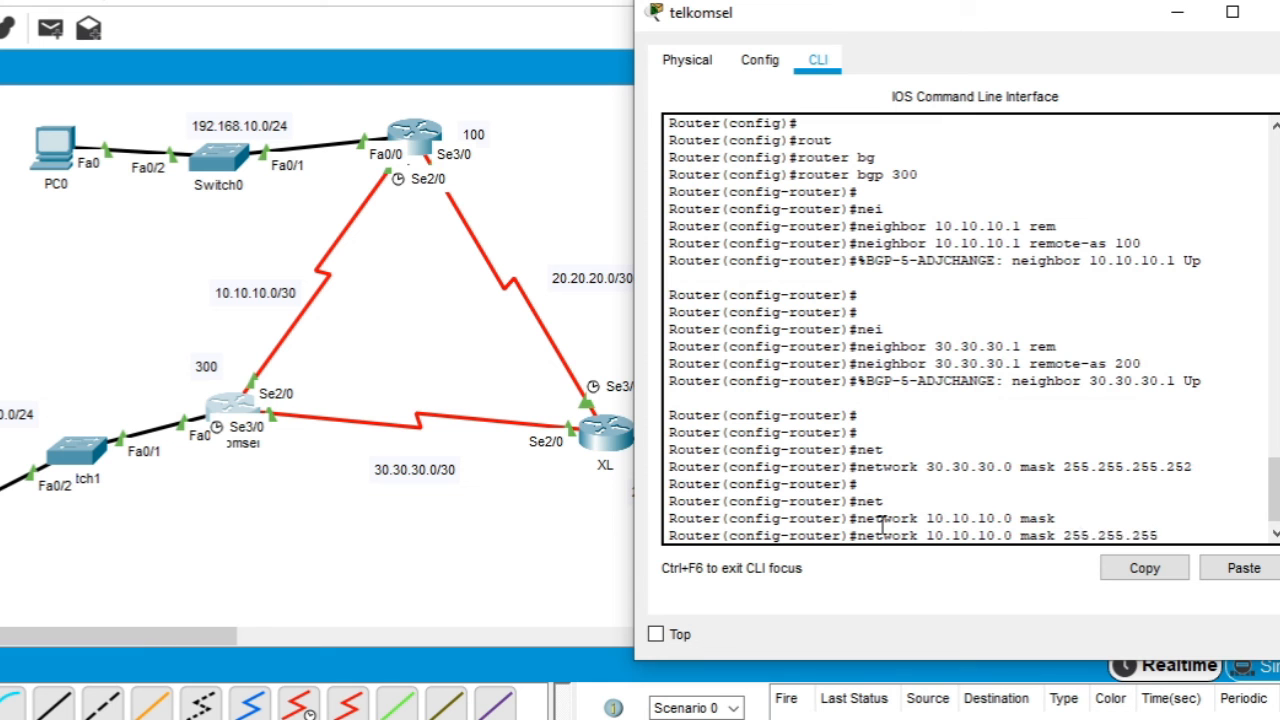
{"action": "type", "text": "52"}
{"action": "key", "text": "Return"}
{"action": "key", "text": "Return"}
Advertise network 192.168.30.0 with mask 255.255.255.0 in the telkomsel router's BGP process.
{"action": "type", "text": "net"}
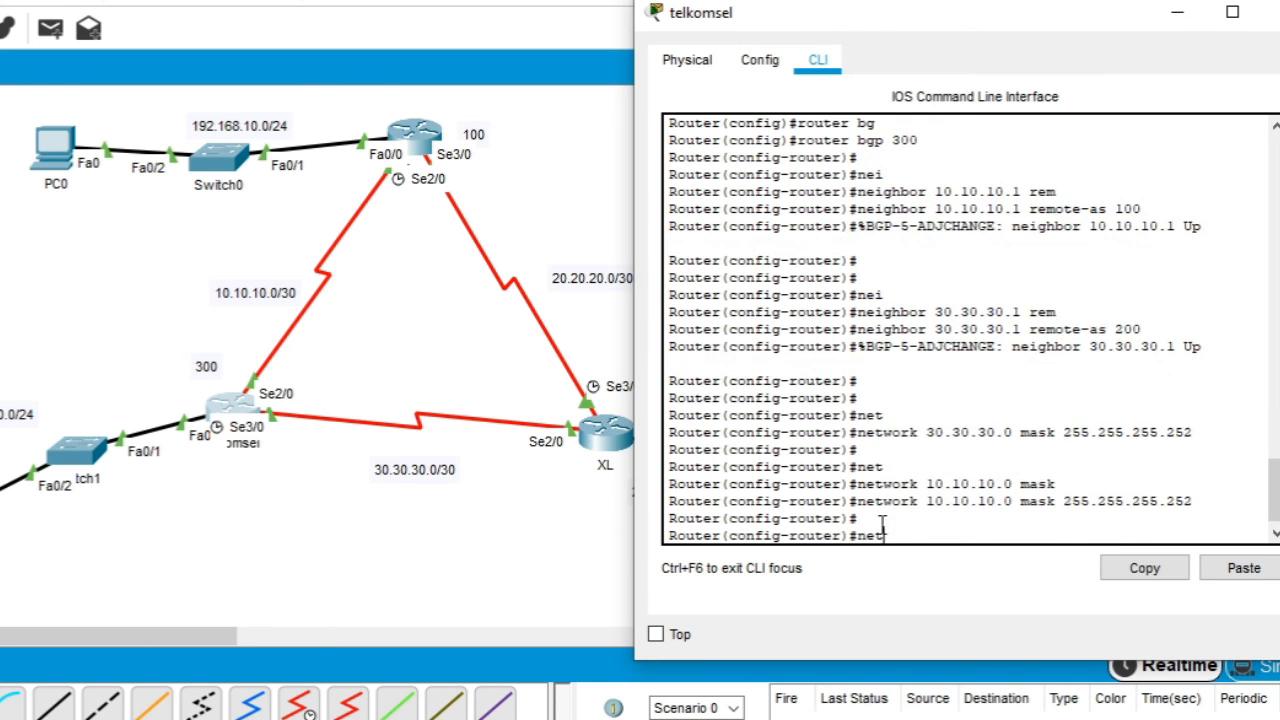
{"action": "key", "text": "Tab"}
{"action": "type", "text": "192."}
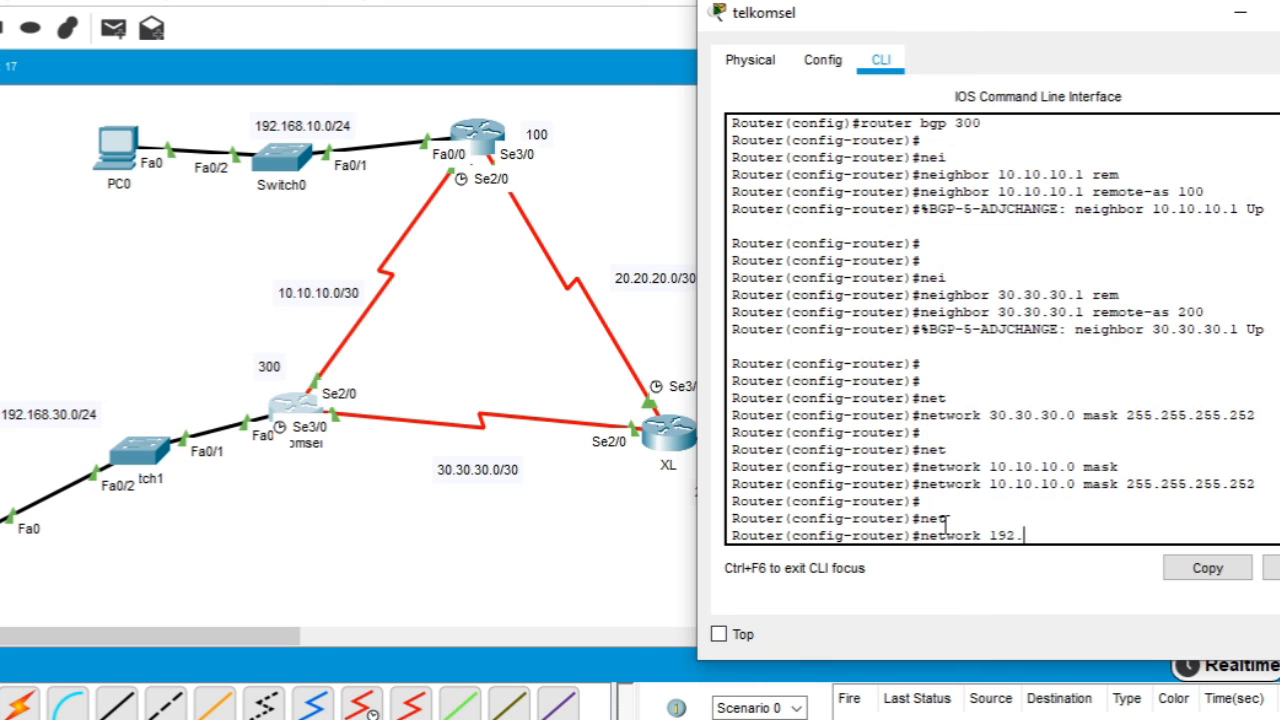
{"action": "type", "text": "168.30.0 mask 255.255.255.0"}
{"action": "key", "text": "Return"}
{"action": "key", "text": "Return"}
Leave BGP configuration mode on the telkomsel router and minimize its window.
{"action": "type", "text": "exit"}
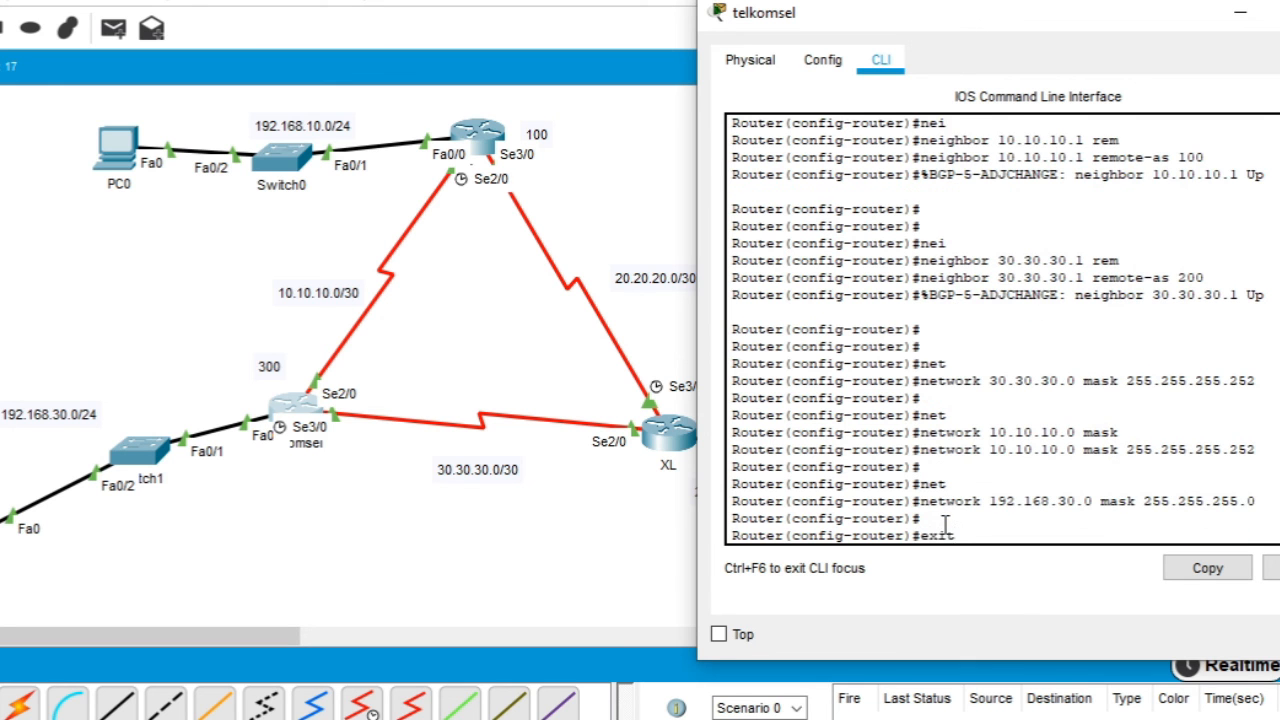
{"action": "key", "text": "Return"}
{"action": "key", "text": "Return"}
{"action": "key", "text": "Return"}
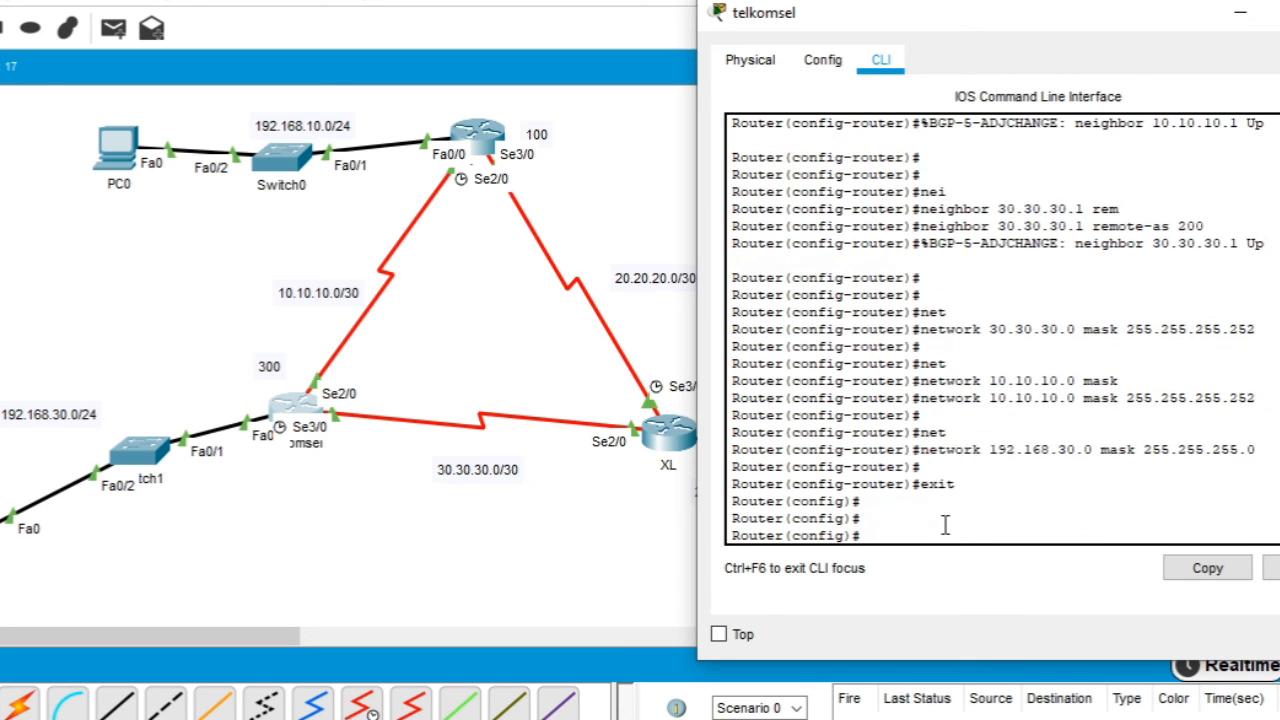
{"action": "left_click", "coordinate": [1240, 12]}
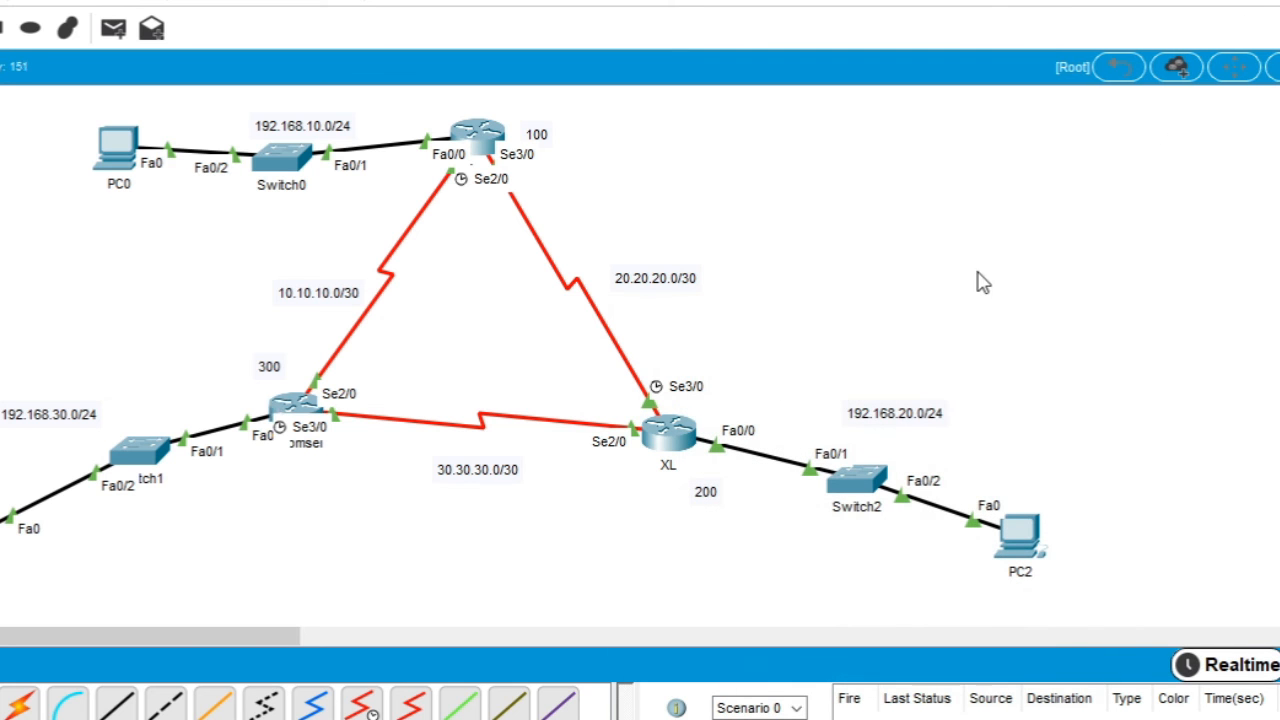
Return the telkomsel router to privileged mode and examine the BGP entries in its IP routing table.
{"action": "left_click", "coordinate": [300, 408]}
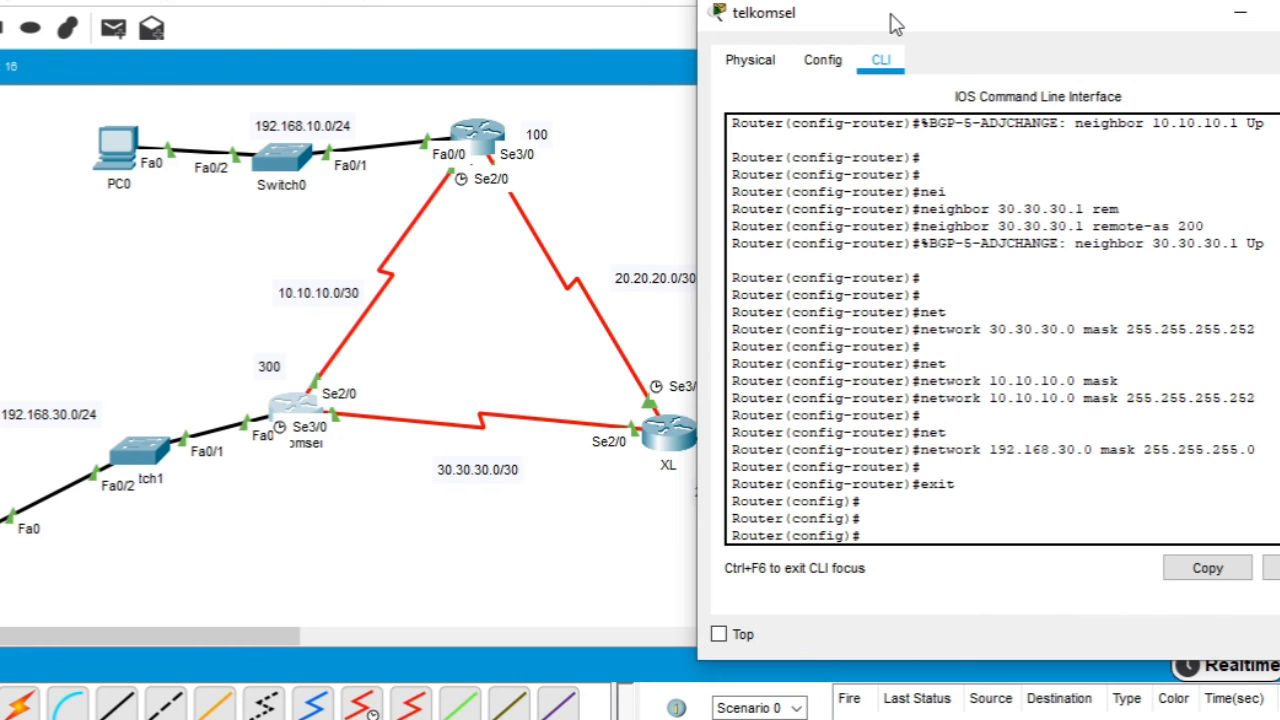
{"action": "left_click_drag", "start_coordinate": [893, 24], "coordinate": [899, 0]}
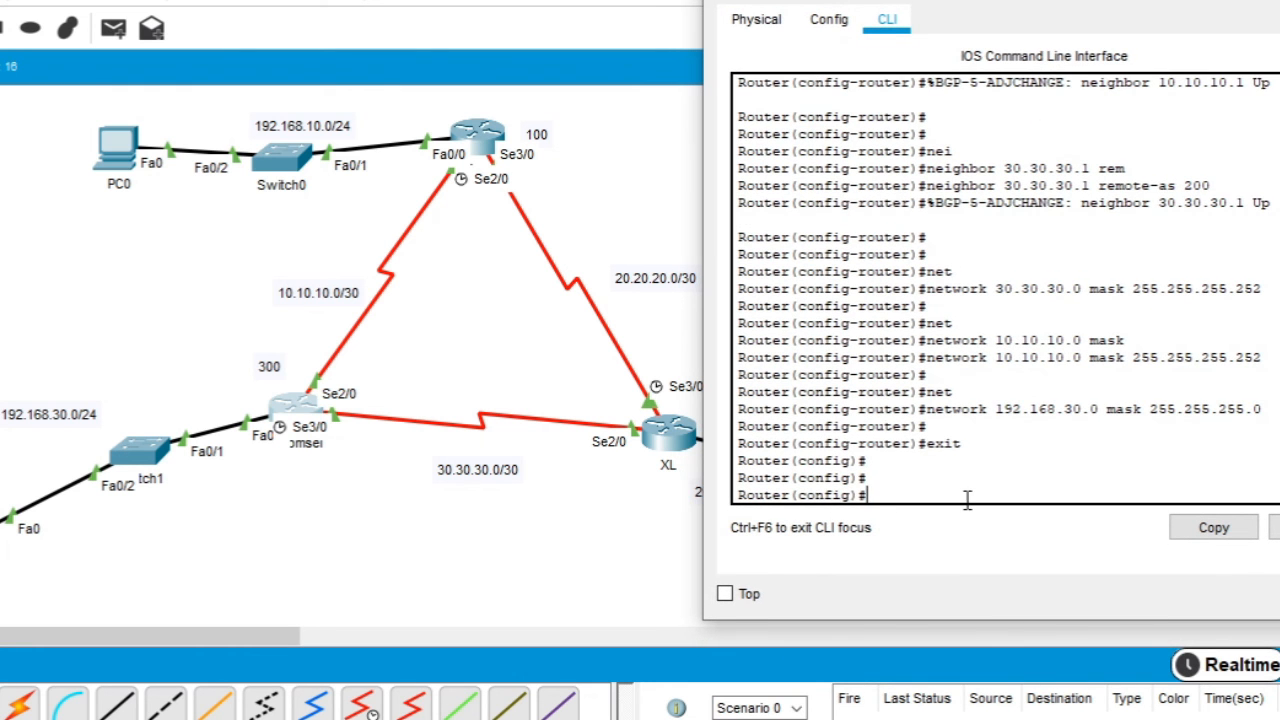
{"action": "type", "text": "exit"}
{"action": "key", "text": "Return"}
{"action": "key", "text": "Return"}
{"action": "type", "text": "sh ip route"}
{"action": "key", "text": "Return"}
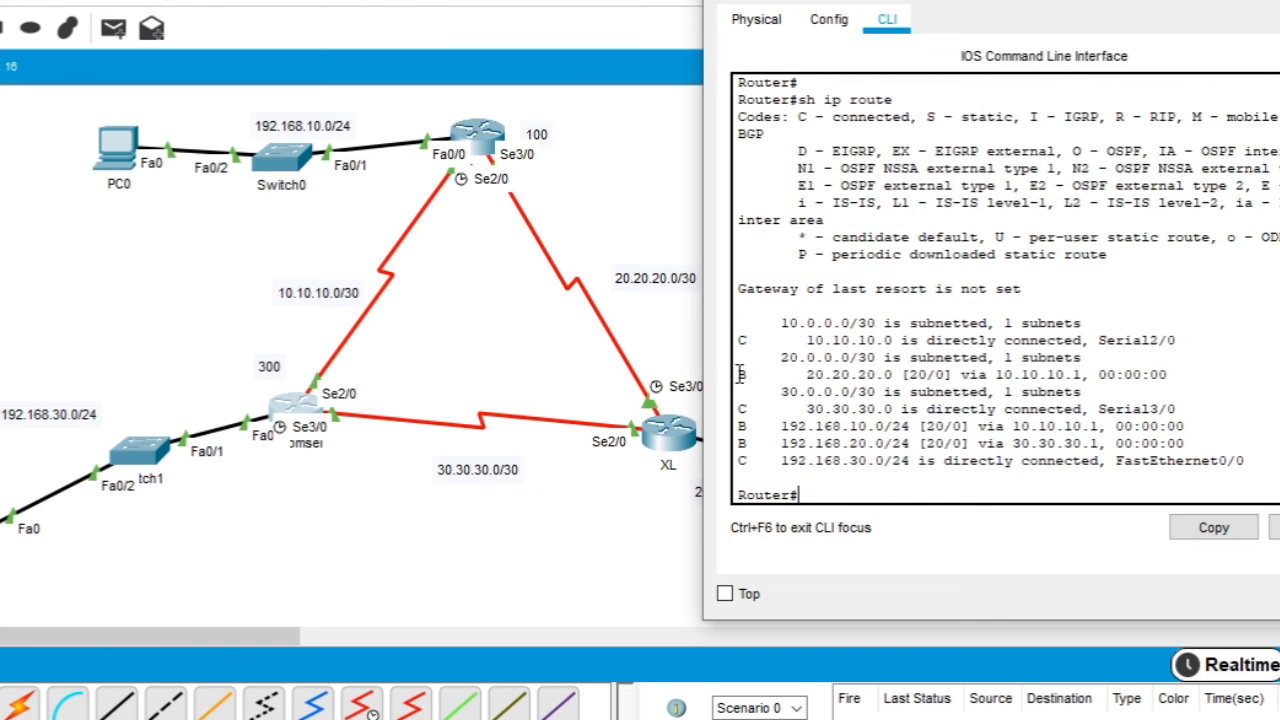
{"action": "double_click", "coordinate": [741, 374]}
{"action": "left_click", "coordinate": [741, 430]}
{"action": "left_click_drag", "start_coordinate": [800, 376], "coordinate": [902, 376]}
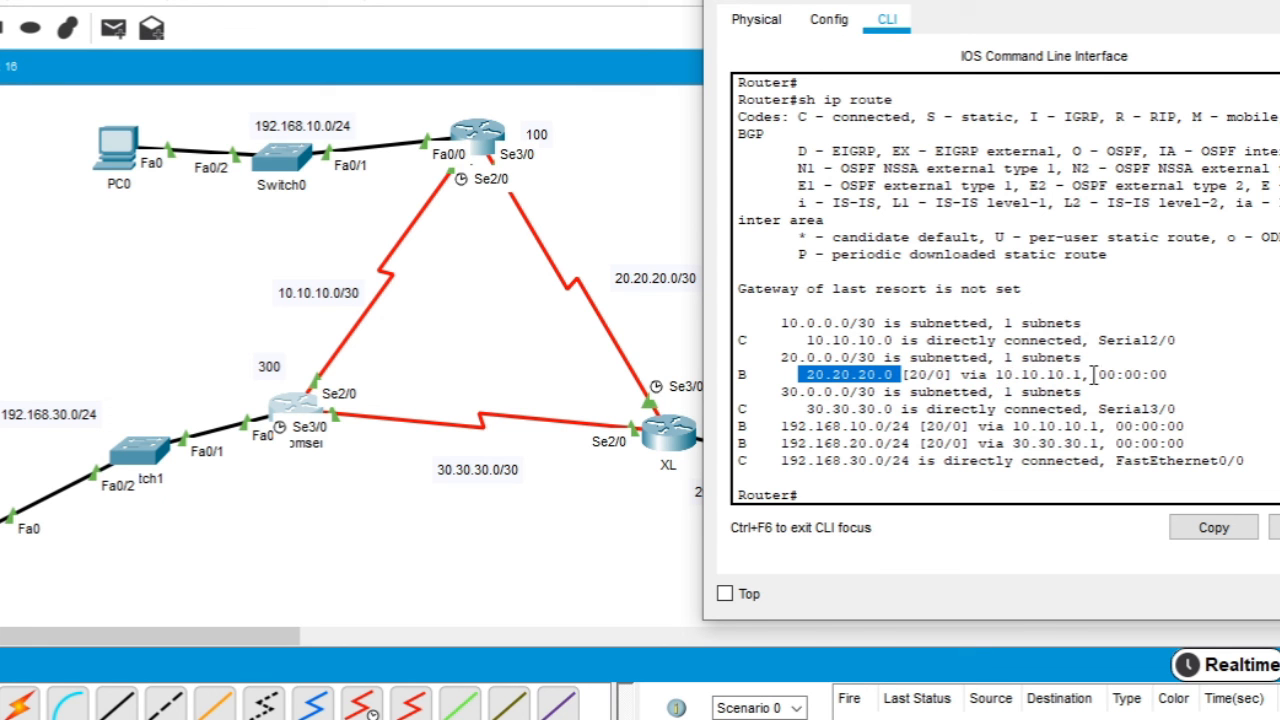
Open the XL router's command line and leave global configuration mode to return to privileged mode.
{"action": "left_click", "coordinate": [668, 432]}
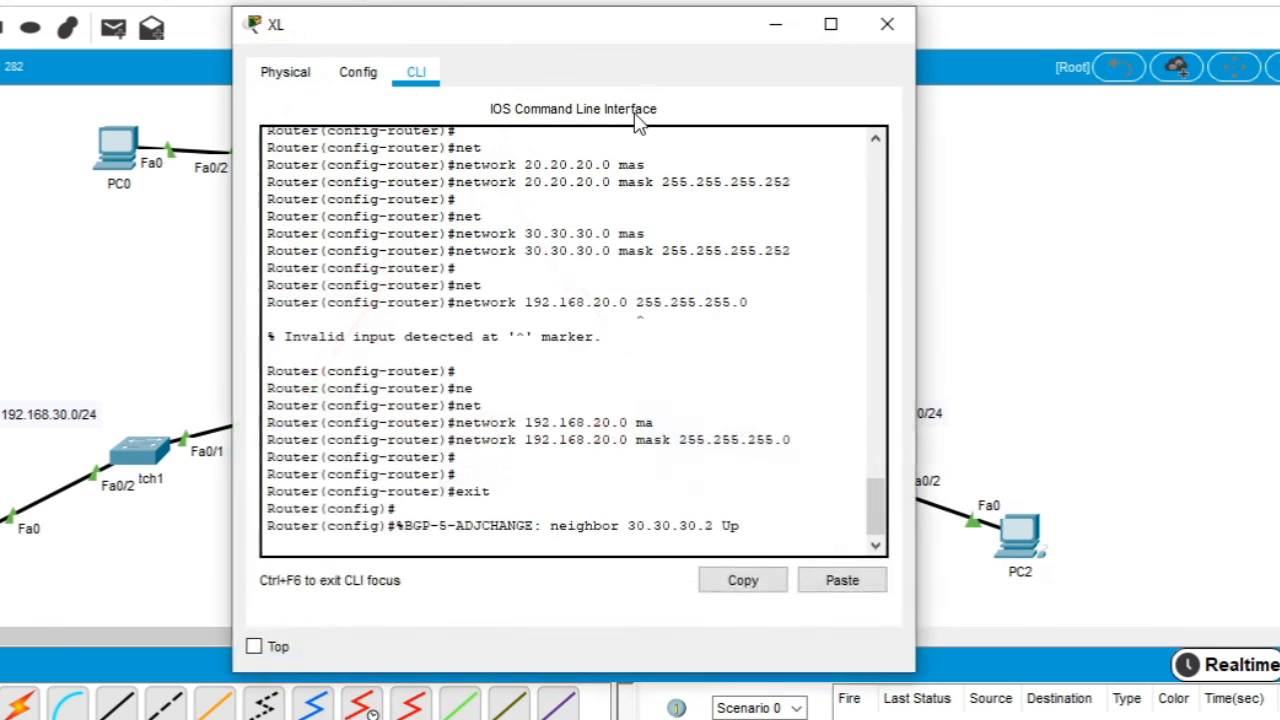
{"action": "key", "text": "Return"}
{"action": "key", "text": "Return"}
{"action": "key", "text": "Return"}
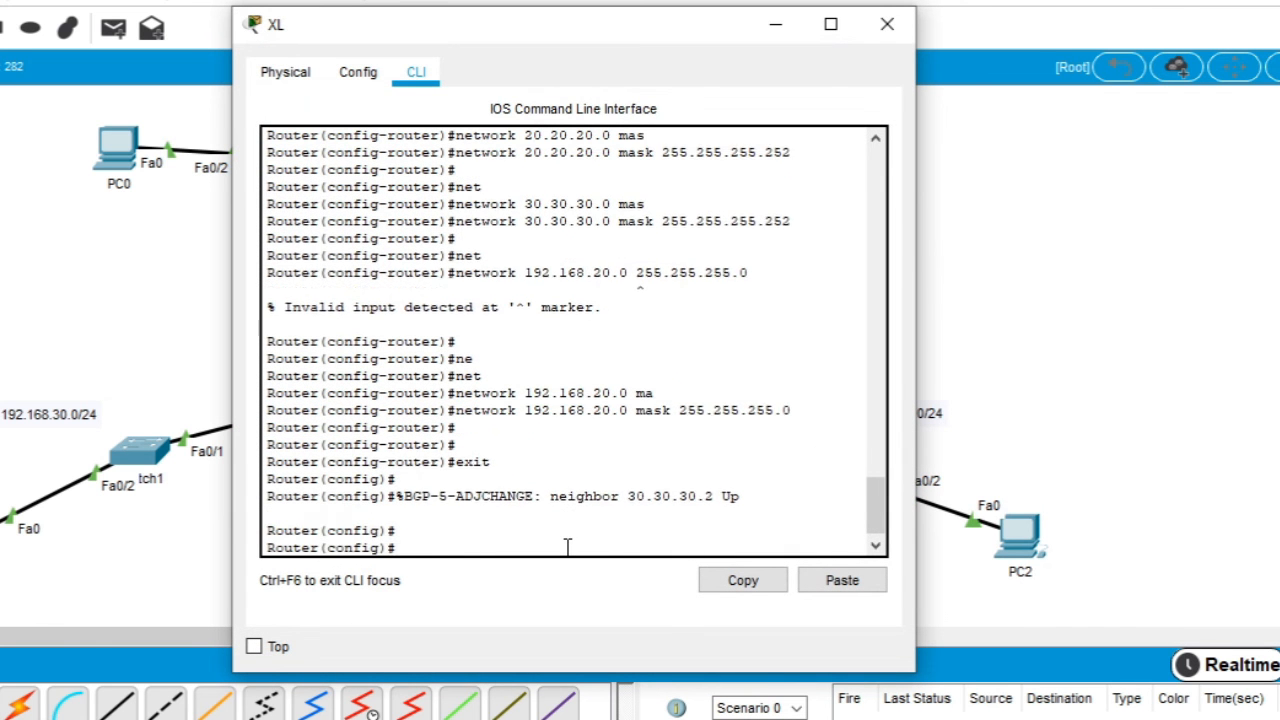
{"action": "type", "text": "exit"}
{"action": "key", "text": "Return"}
{"action": "key", "text": "Return"}
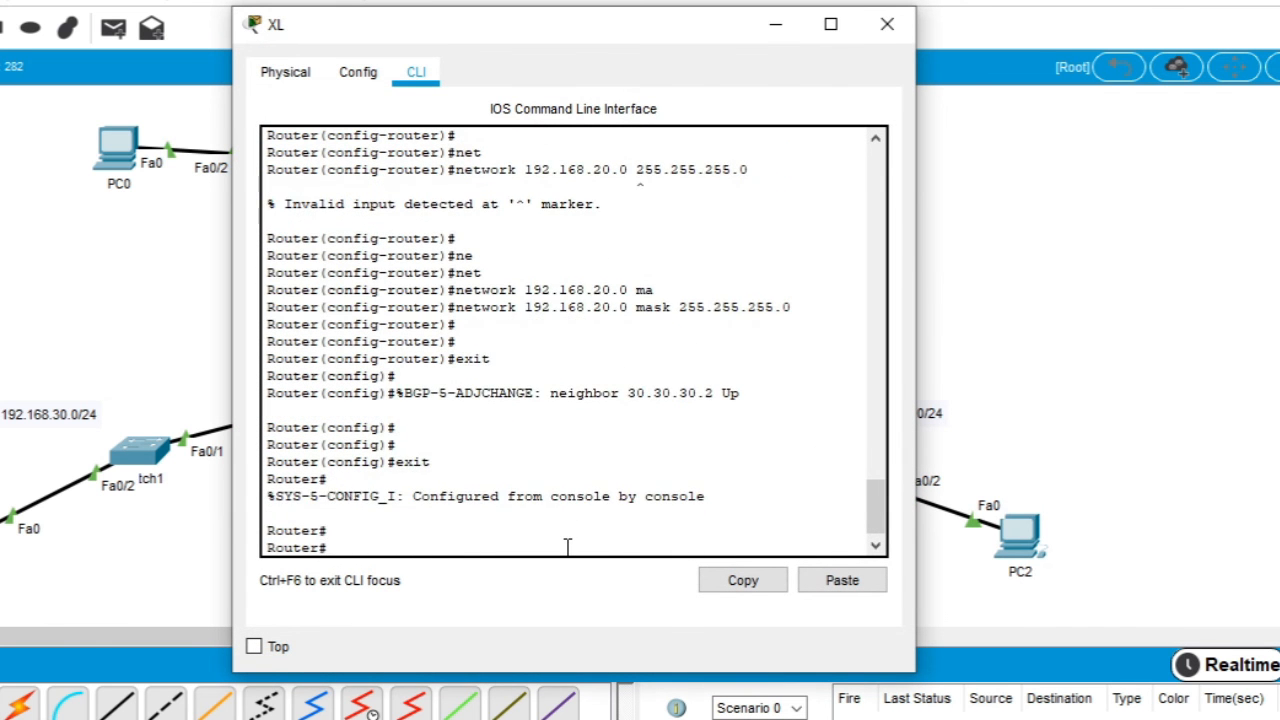
Display the XL router's IP routing table to check its BGP routes, and close the router window.
{"action": "type", "text": "sh ip route"}
{"action": "key", "text": "Return"}
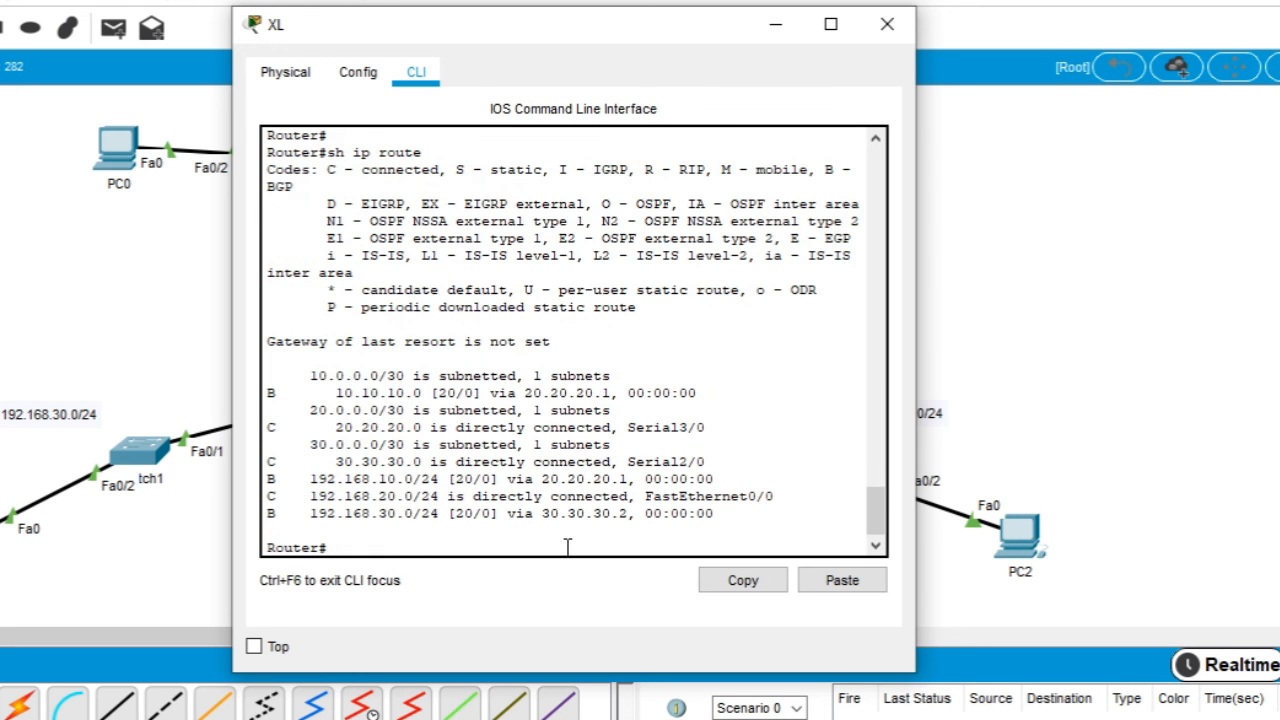
{"action": "left_click", "coordinate": [887, 24]}
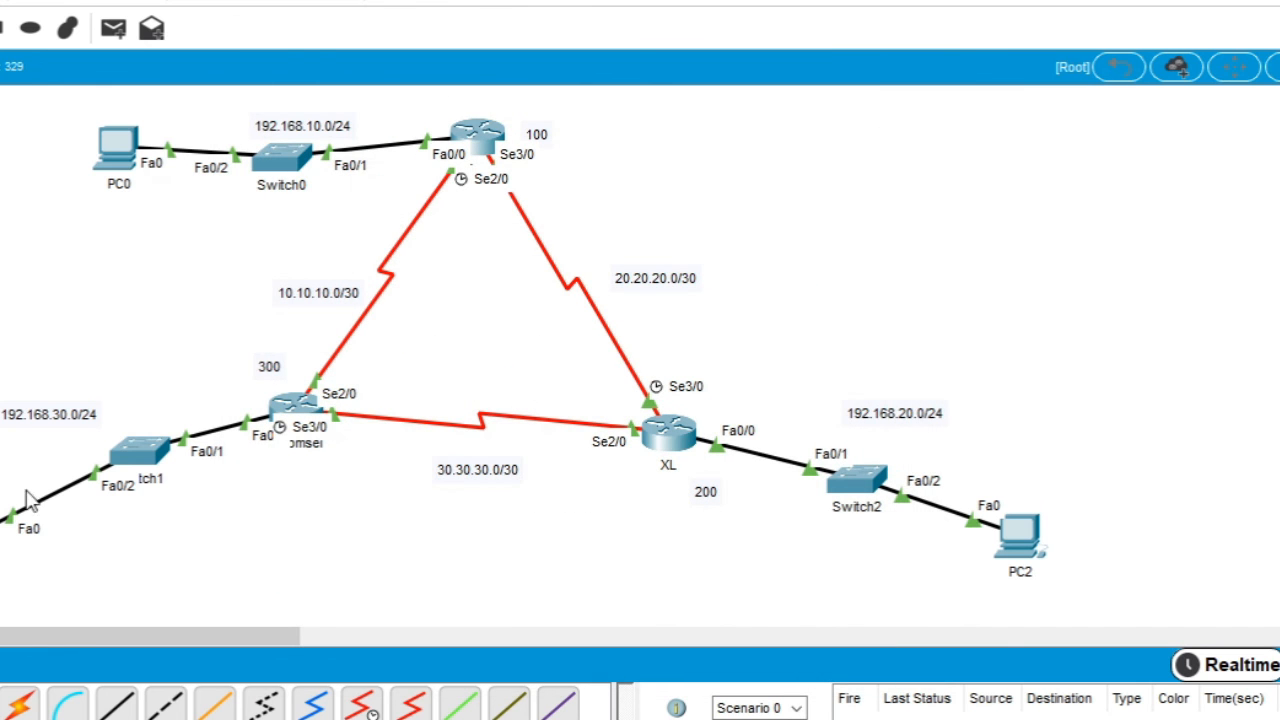
Ping 192.168.10.2 from PC1's Command Prompt to test connectivity to the 192.168.10.0/24 network.
{"action": "left_click", "coordinate": [45, 540]}
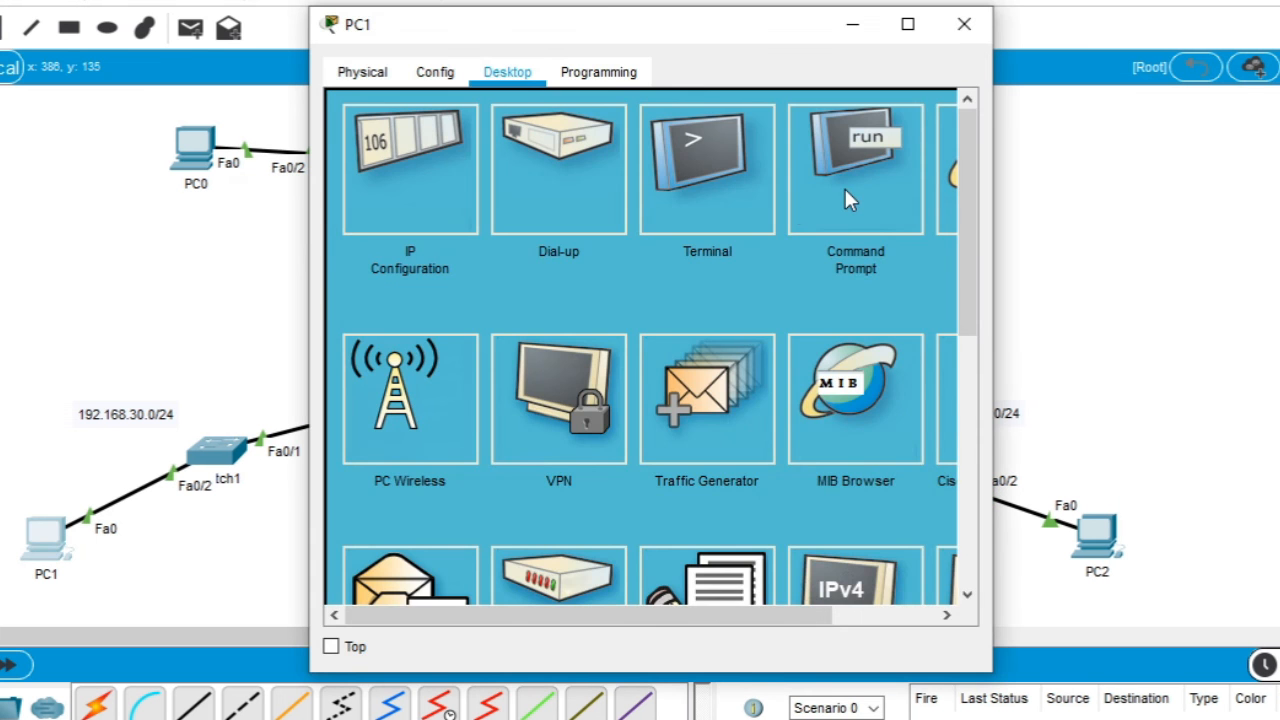
{"action": "left_click", "coordinate": [845, 185]}
{"action": "type", "text": "ping"}
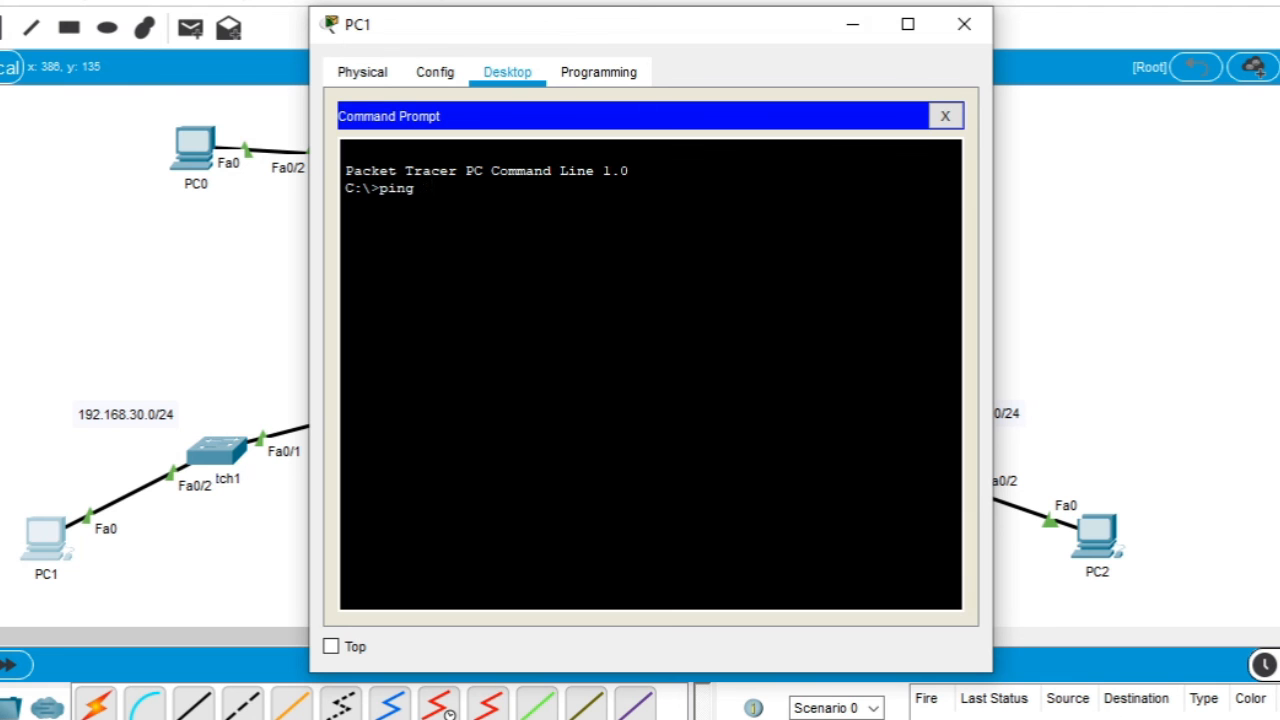
{"action": "type", "text": " 192.168"}
{"action": "type", "text": ".30."}
{"action": "key", "text": "BackSpace"}
{"action": "key", "text": "BackSpace"}
{"action": "key", "text": "BackSpace"}
{"action": "type", "text": "10.2"}
{"action": "key", "text": "Return"}
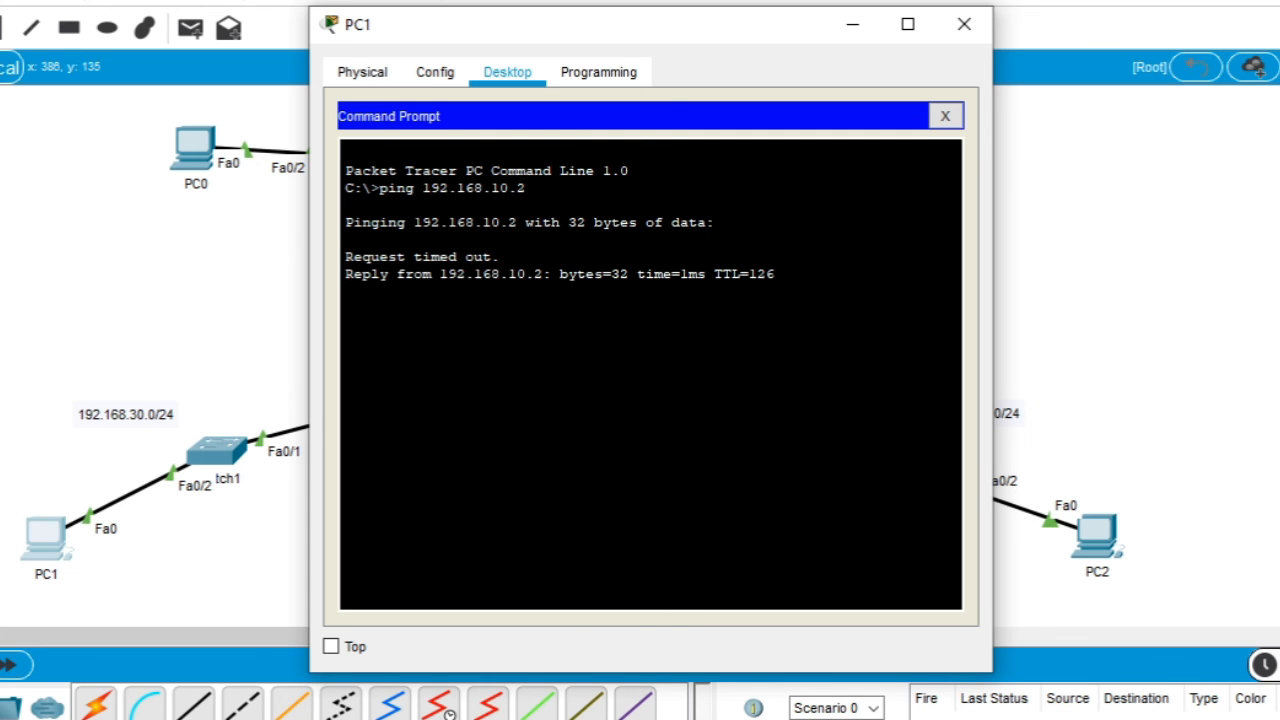
Ping 192.168.20.2 from PC1 to test connectivity to the 192.168.20.0/24 network, and close the PC1 window.
{"action": "type", "text": "ping 192.168.30"}
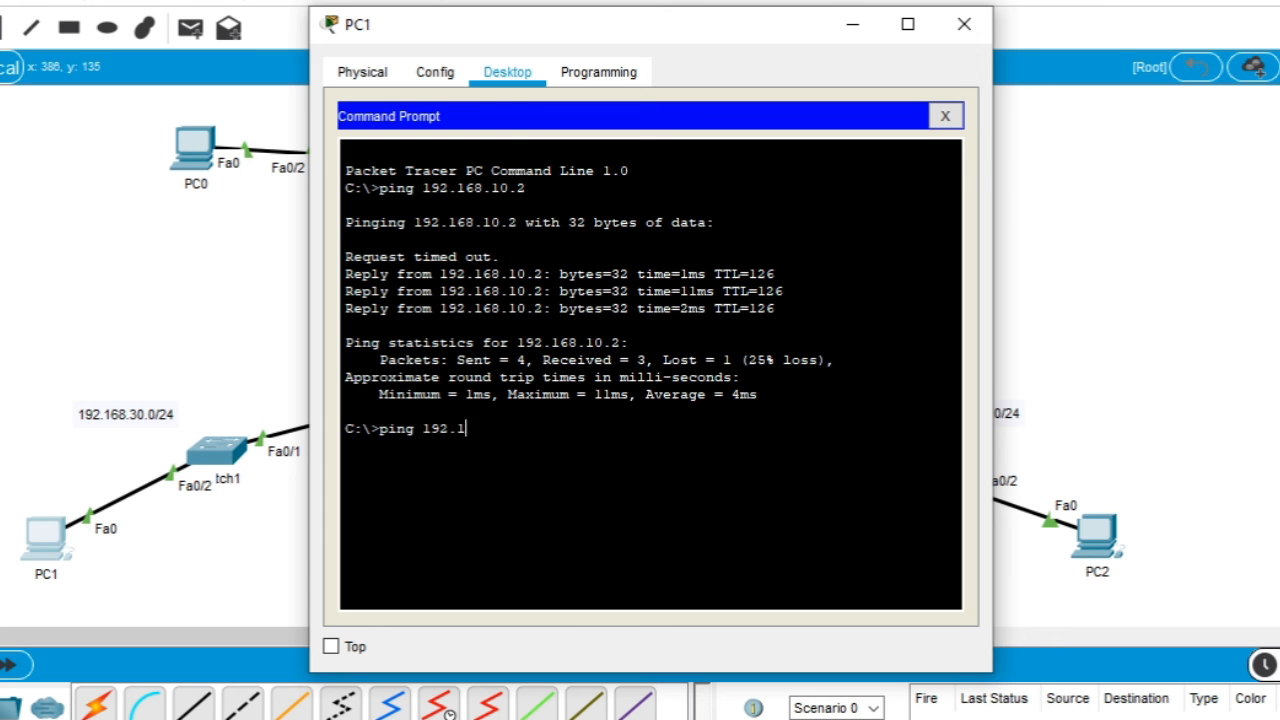
{"action": "key", "text": "BackSpace"}
{"action": "key", "text": "BackSpace"}
{"action": "type", "text": "20.2"}
{"action": "key", "text": "Return"}
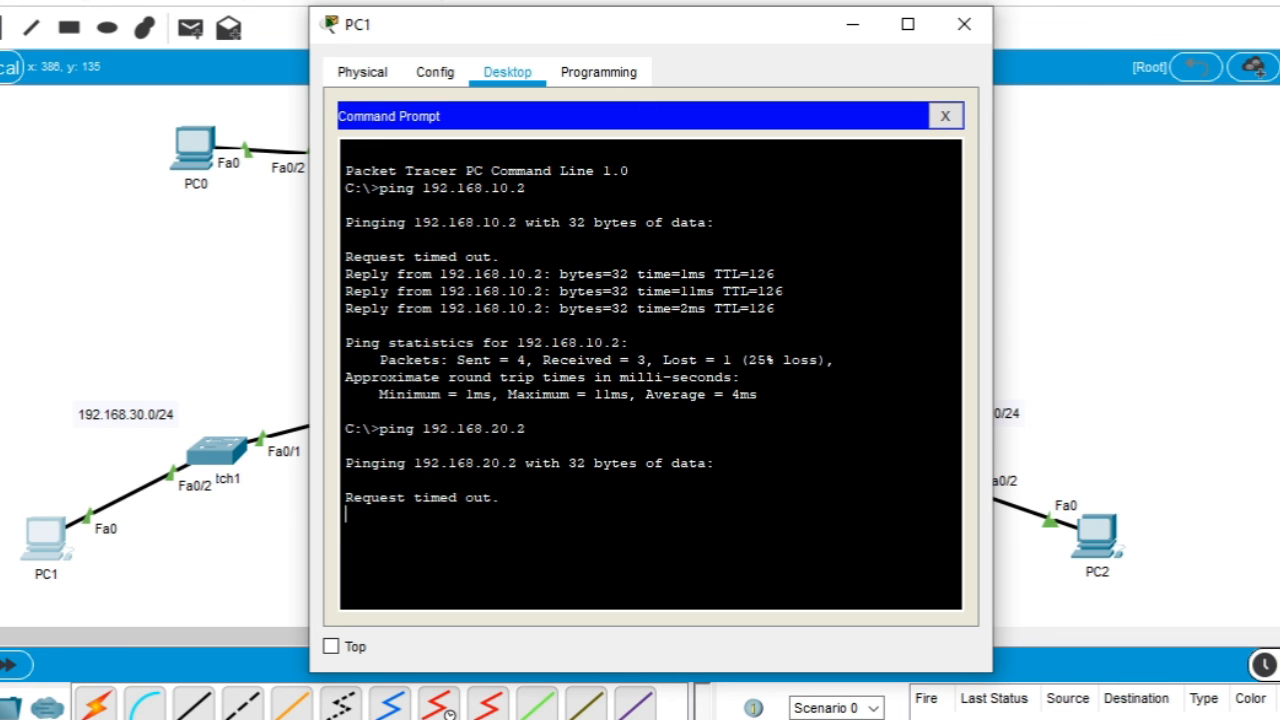
{"action": "left_click", "coordinate": [973, 25]}
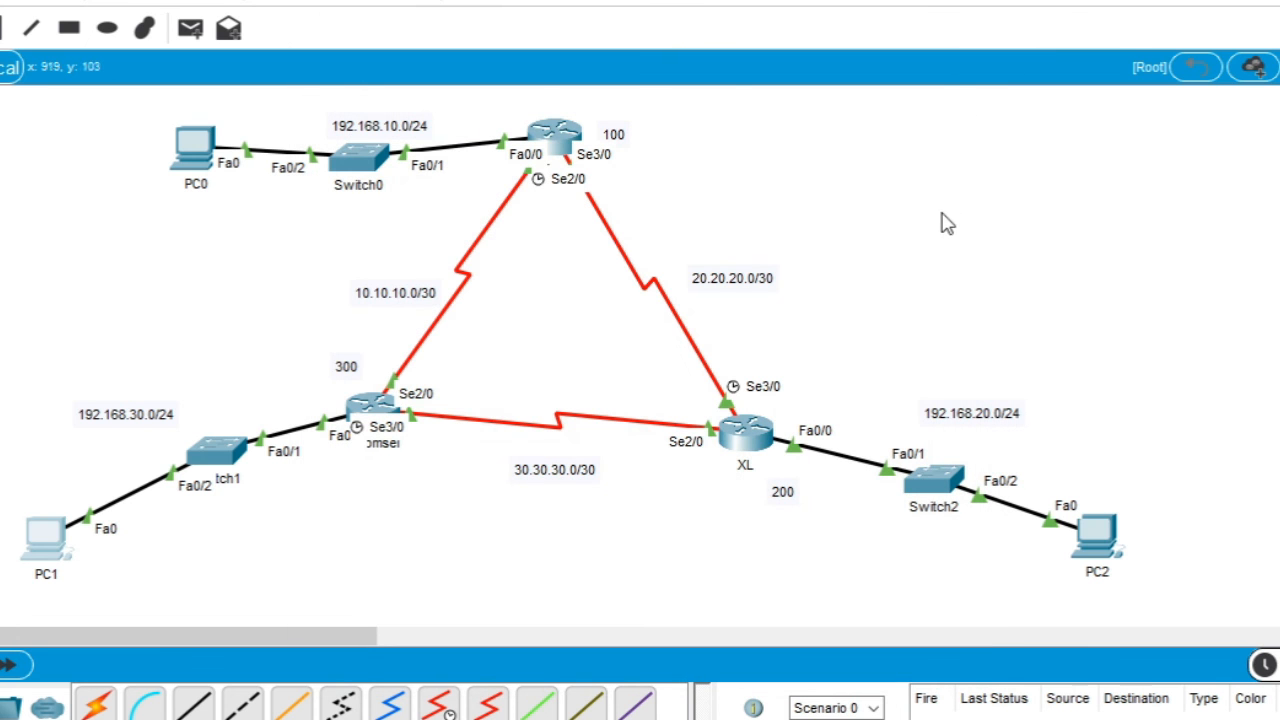